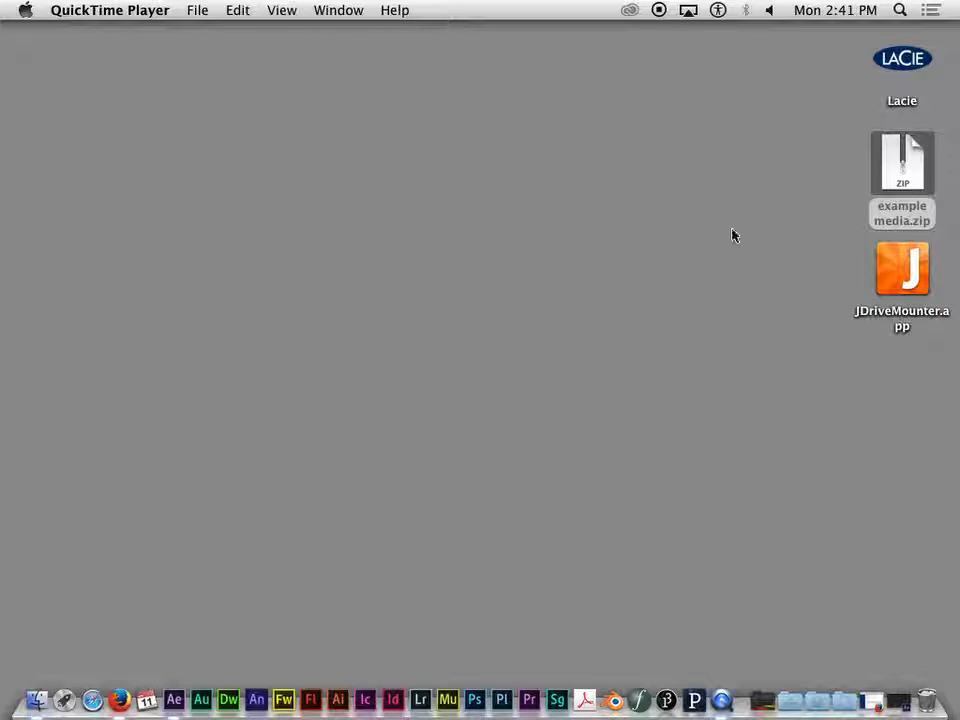
# - Look through the Project 4 Resources page in Firefox for the demo media item, and minimize the browser
pyautogui.click(582, 107)
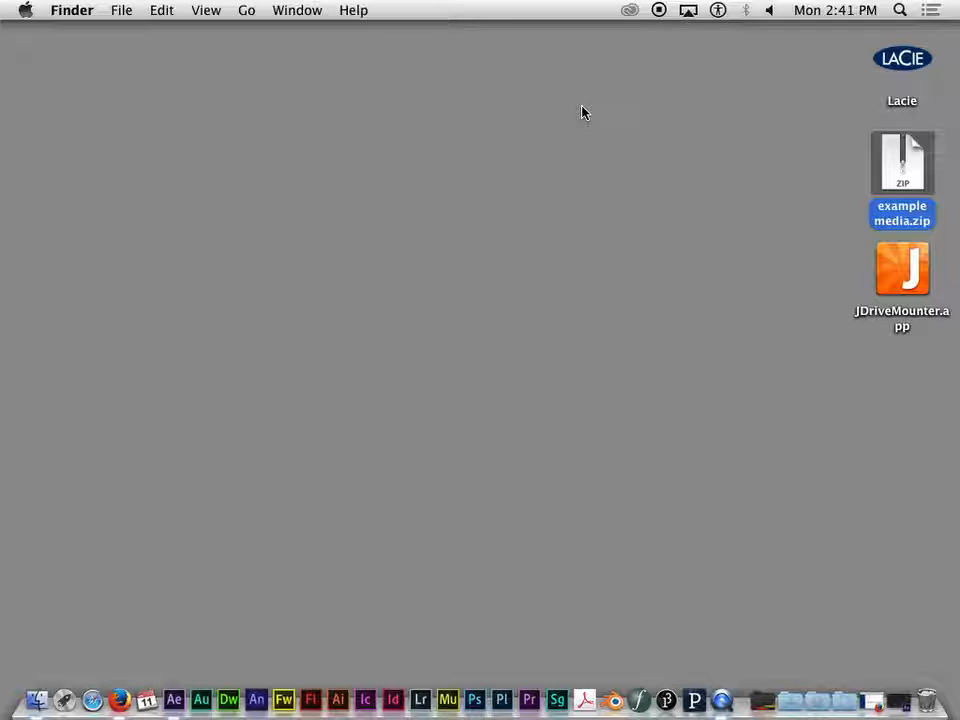
pyautogui.moveTo(900, 165)
pyautogui.mouseDown()
pyautogui.moveTo(851, 172)
pyautogui.moveTo(893, 143)
pyautogui.moveTo(896, 152)
pyautogui.mouseUp()
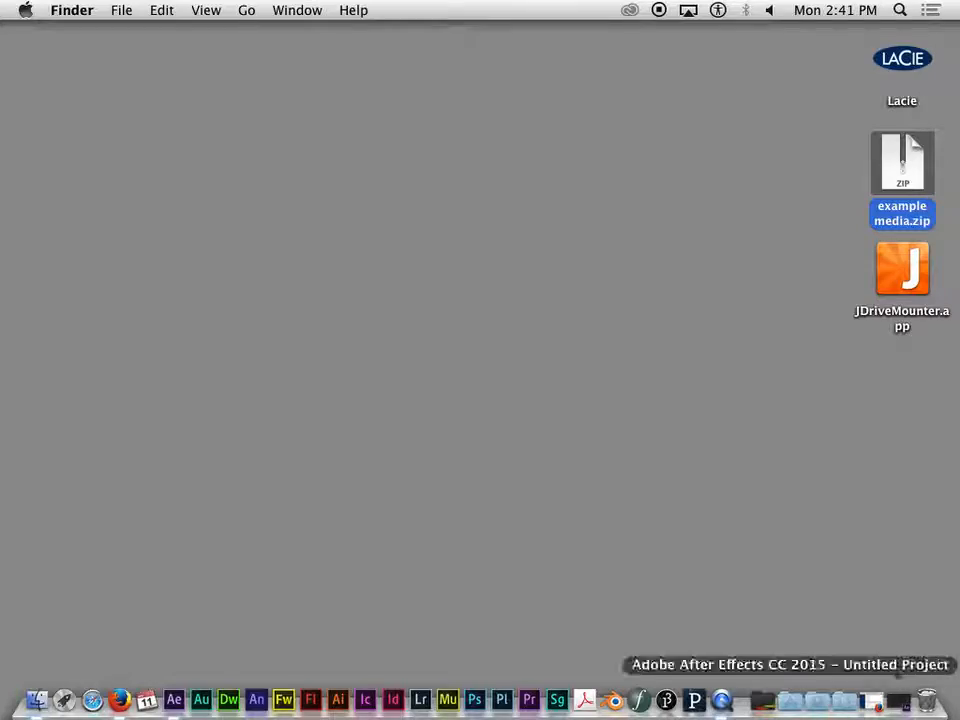
pyautogui.click(883, 700)
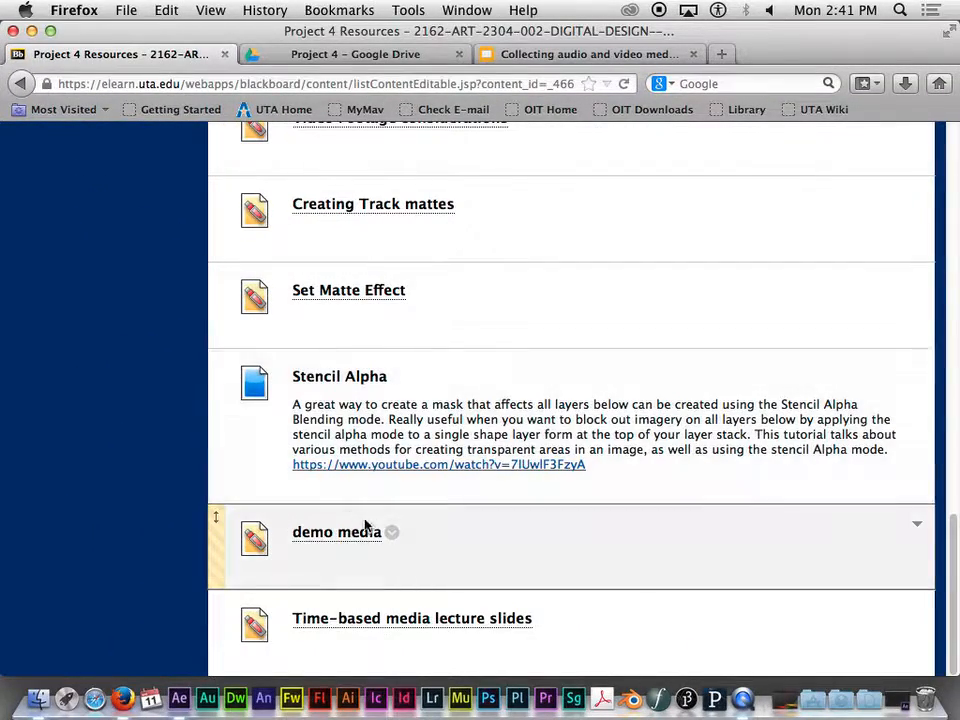
pyautogui.moveTo(953, 545); pyautogui.dragTo(953, 166)
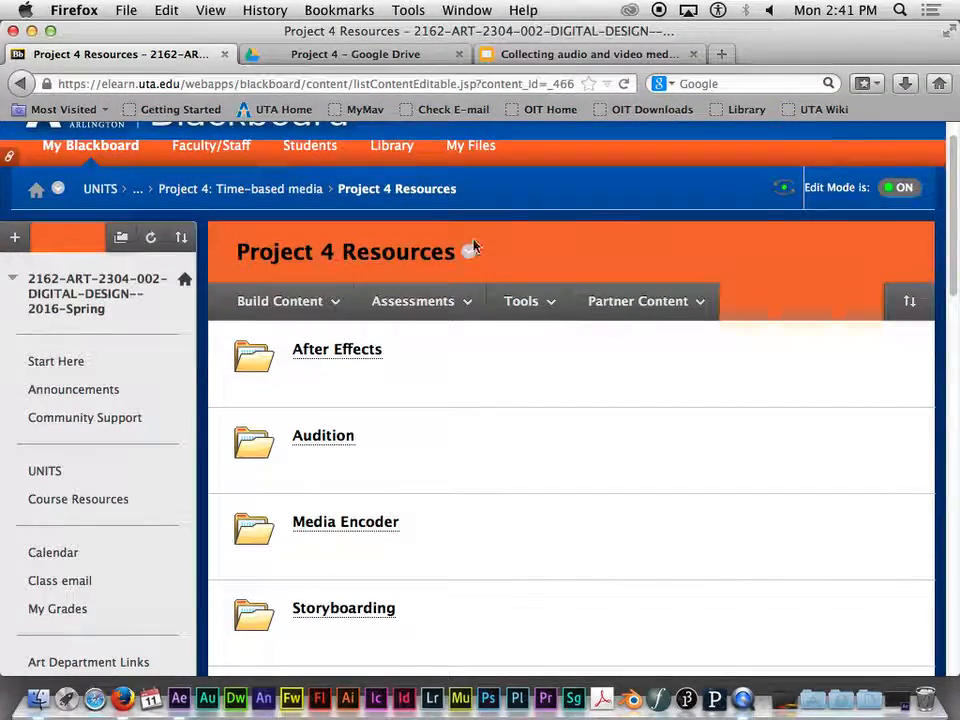
pyautogui.moveTo(955, 240); pyautogui.dragTo(954, 565)
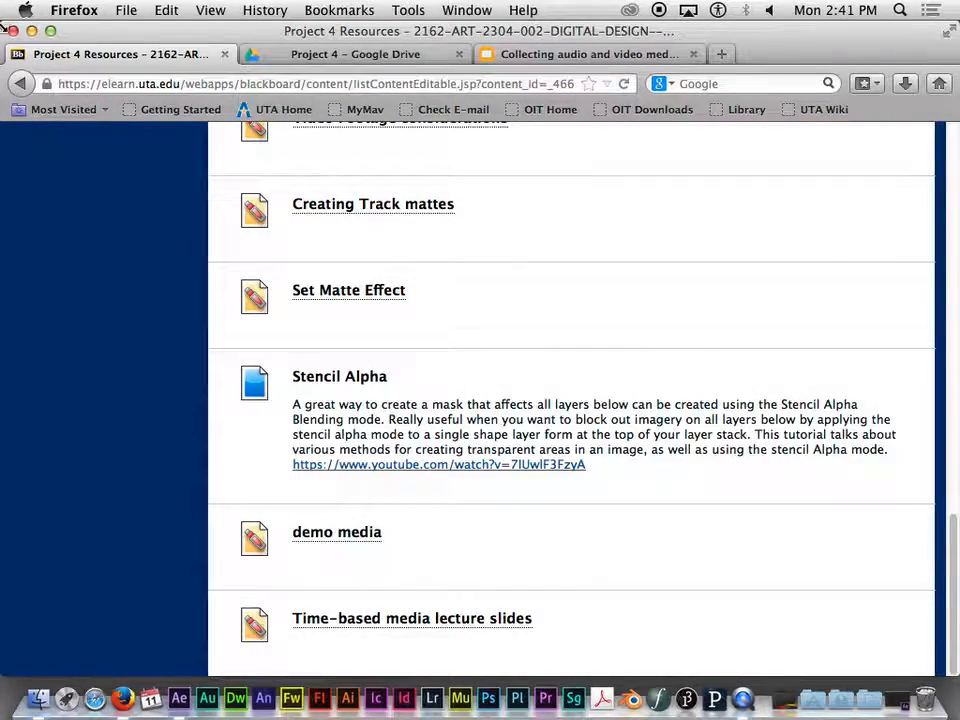
pyautogui.click(32, 31)
# - Extract example media.zip on the desktop and check the files inside the extracted blackboard folder
pyautogui.click(902, 165)
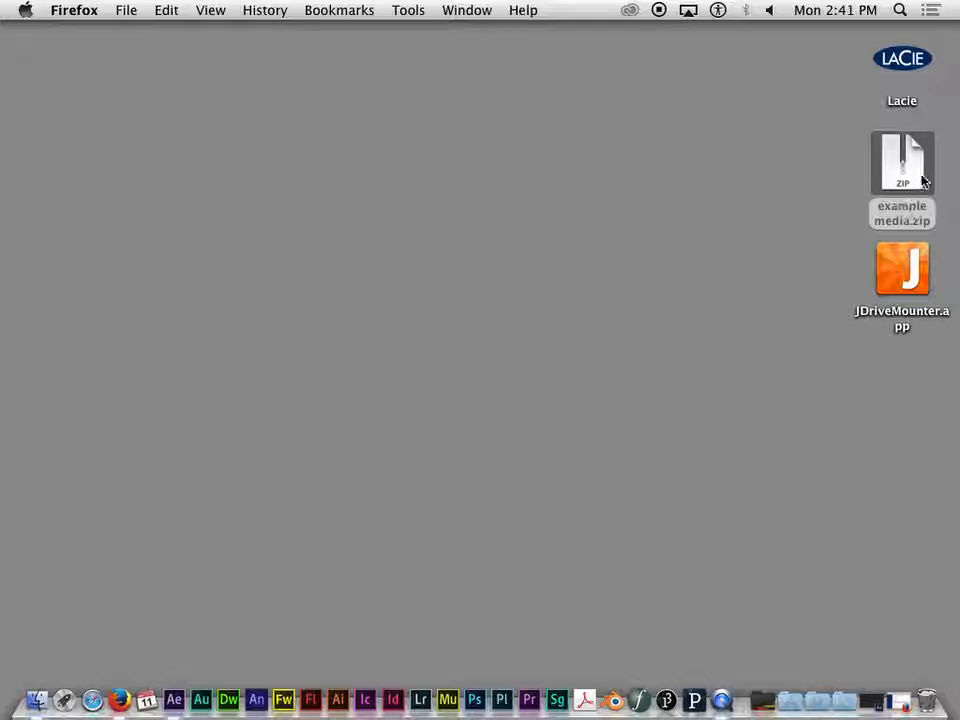
pyautogui.doubleClick(914, 174)
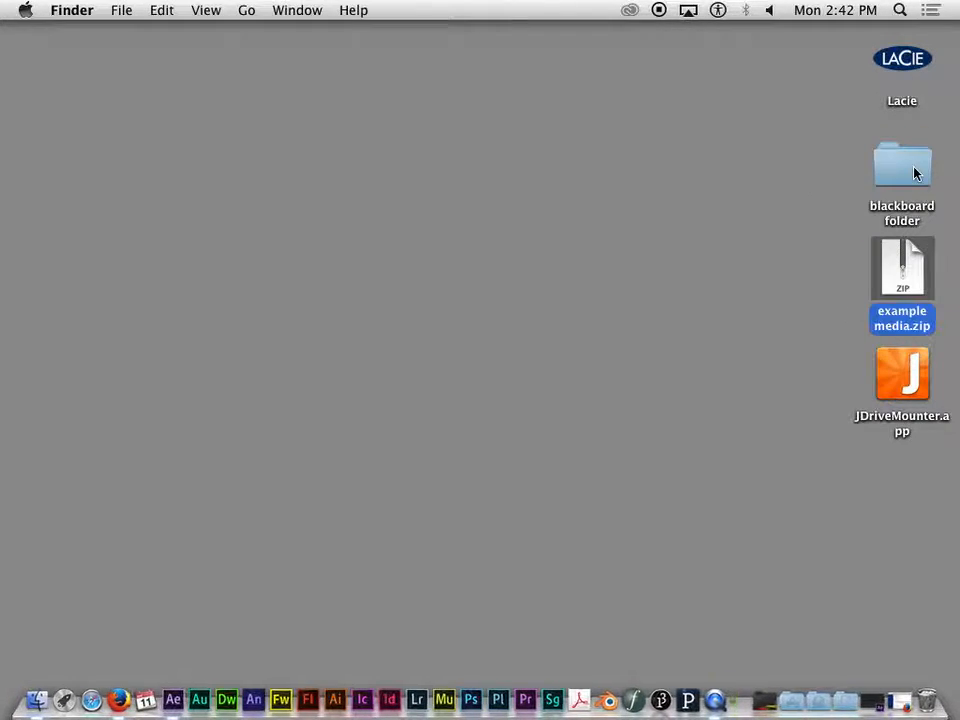
pyautogui.click(908, 170)
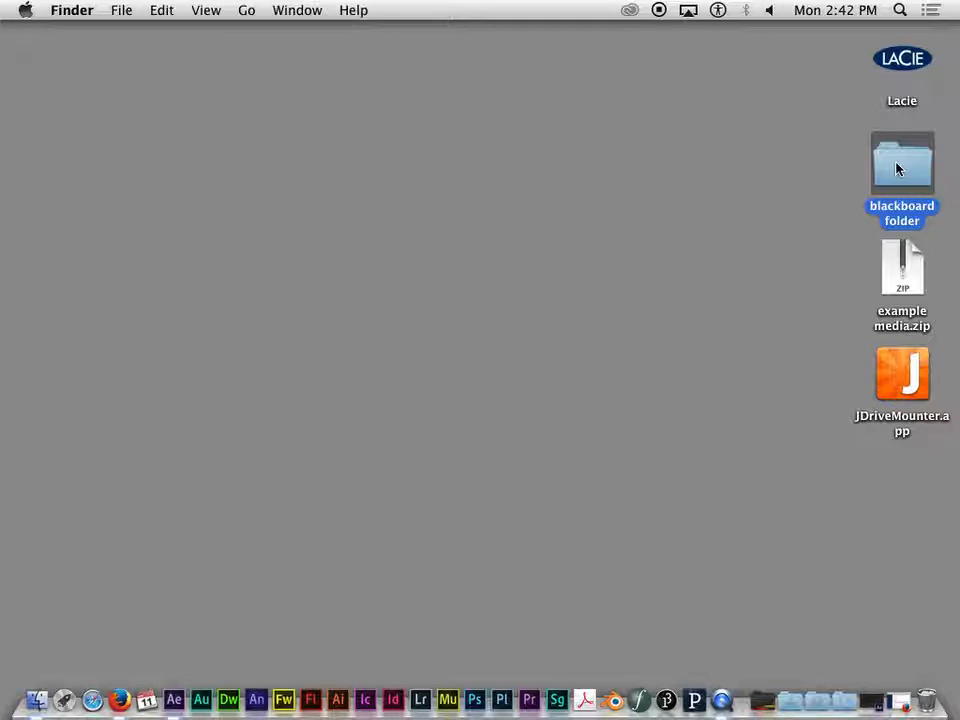
pyautogui.doubleClick(896, 170)
pyautogui.moveTo(544, 92); pyautogui.dragTo(505, 25)
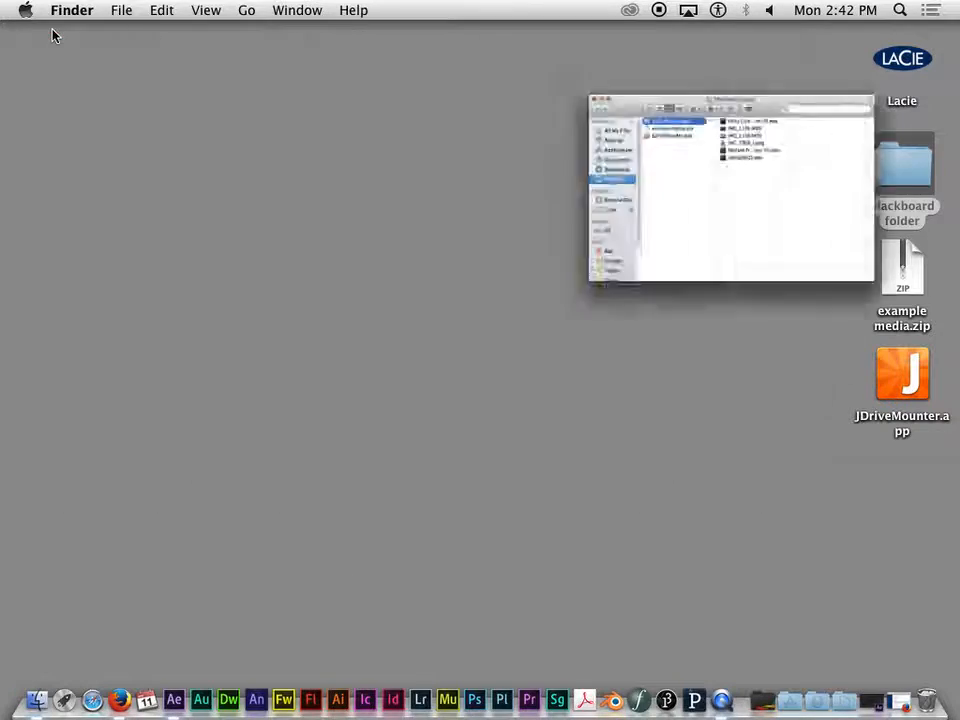
pyautogui.click(52, 32)
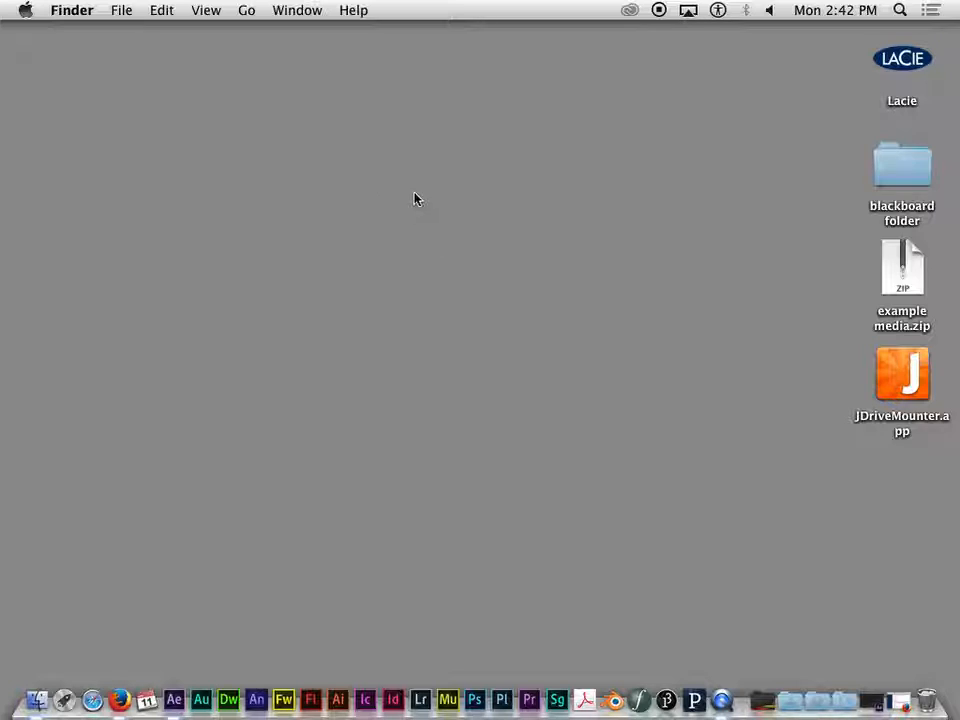
# - Create a new folder on the desktop named "Project 4"
pyautogui.rightClick(468, 194)
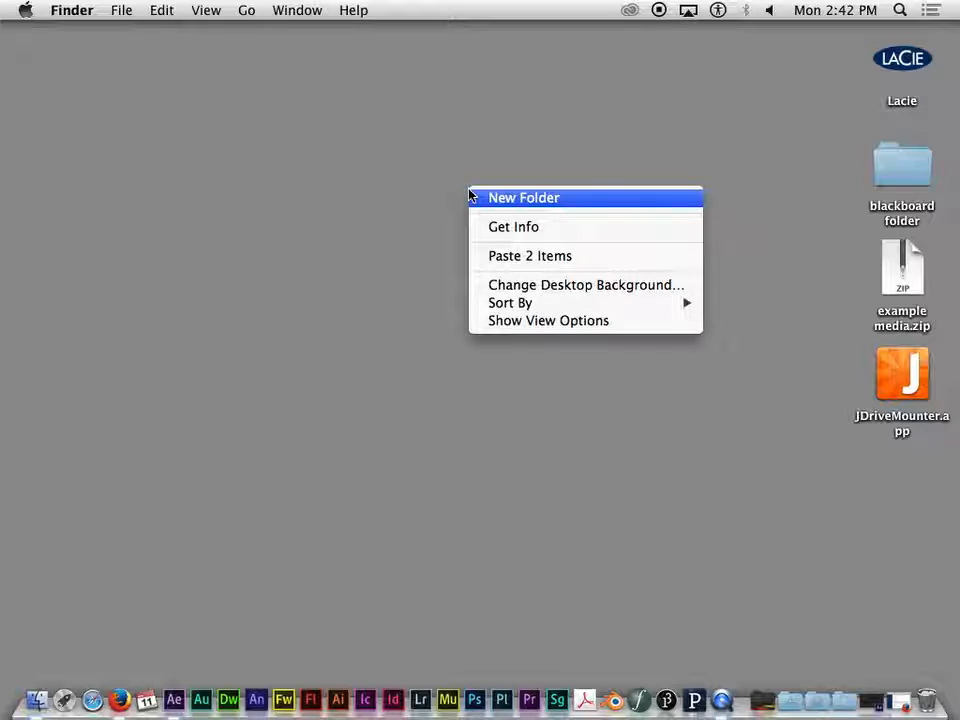
pyautogui.click(531, 199)
pyautogui.write('Prokect')
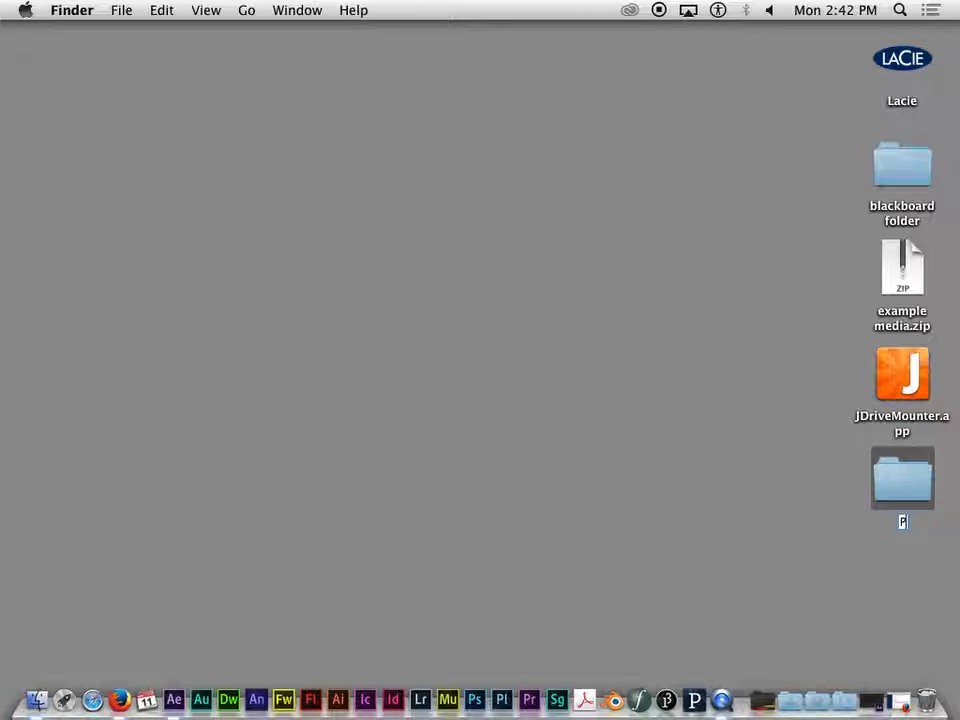
pyautogui.press('BackSpace')
pyautogui.press('BackSpace')
pyautogui.press('BackSpace')
pyautogui.press('BackSpace')
pyautogui.write('ject 4')
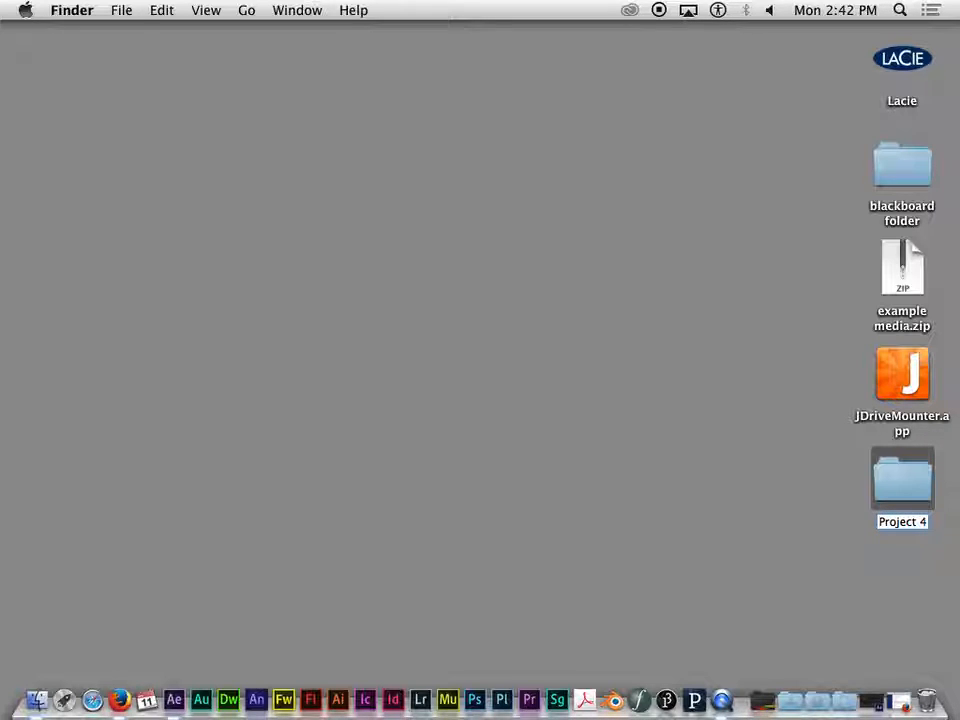
pyautogui.press('Return')
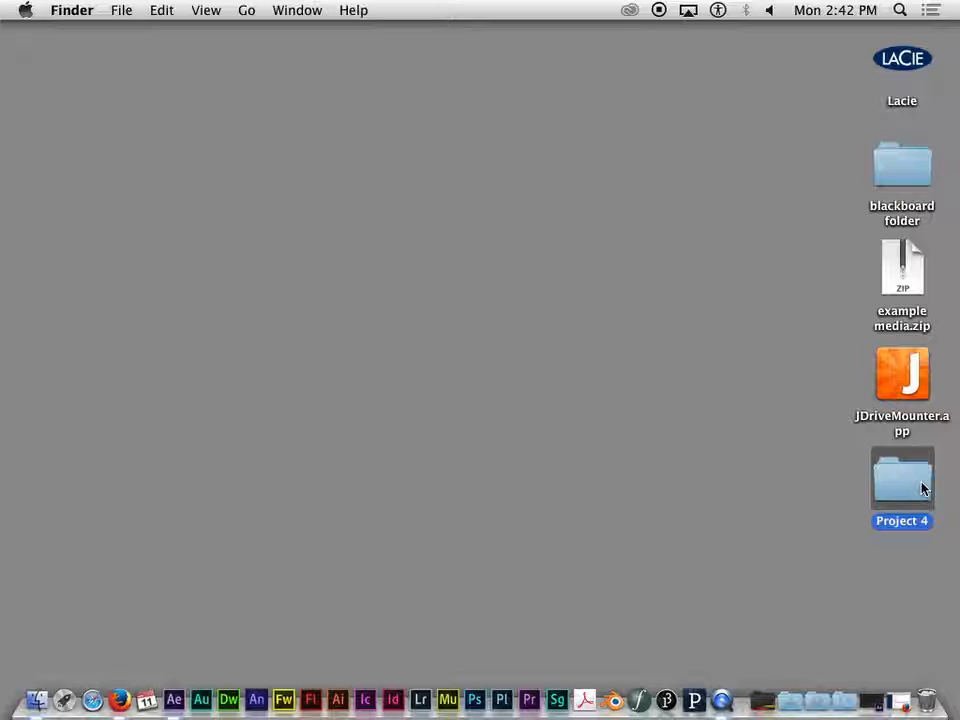
# - Open the Project 4 folder and create a subfolder in it named "Raw Audio"
pyautogui.doubleClick(922, 488)
pyautogui.moveTo(493, 90); pyautogui.dragTo(405, 33)
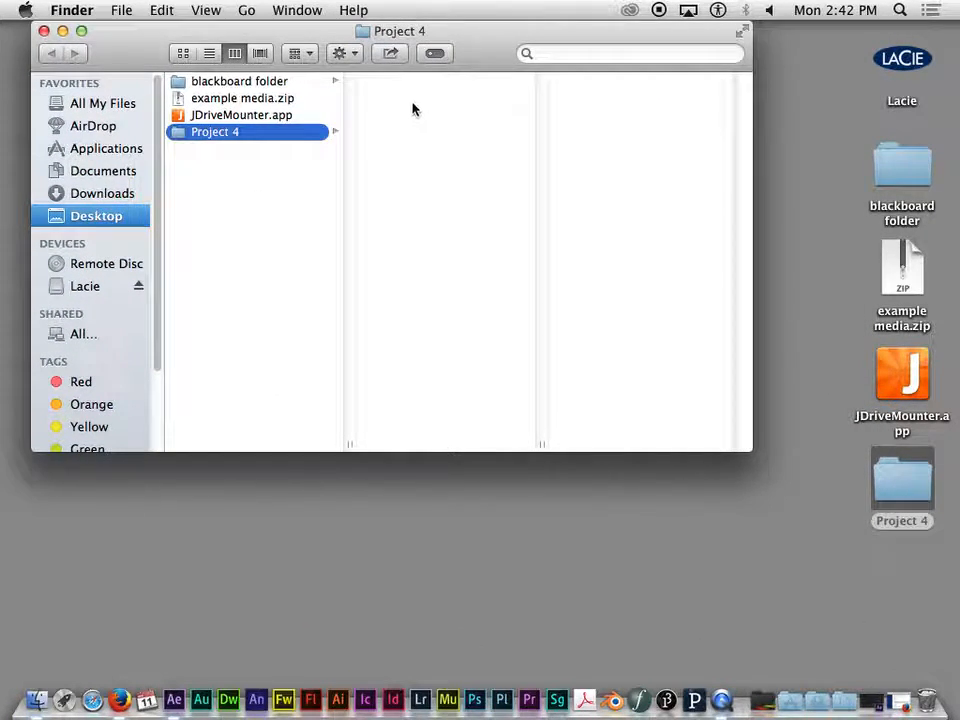
pyautogui.rightClick(438, 160)
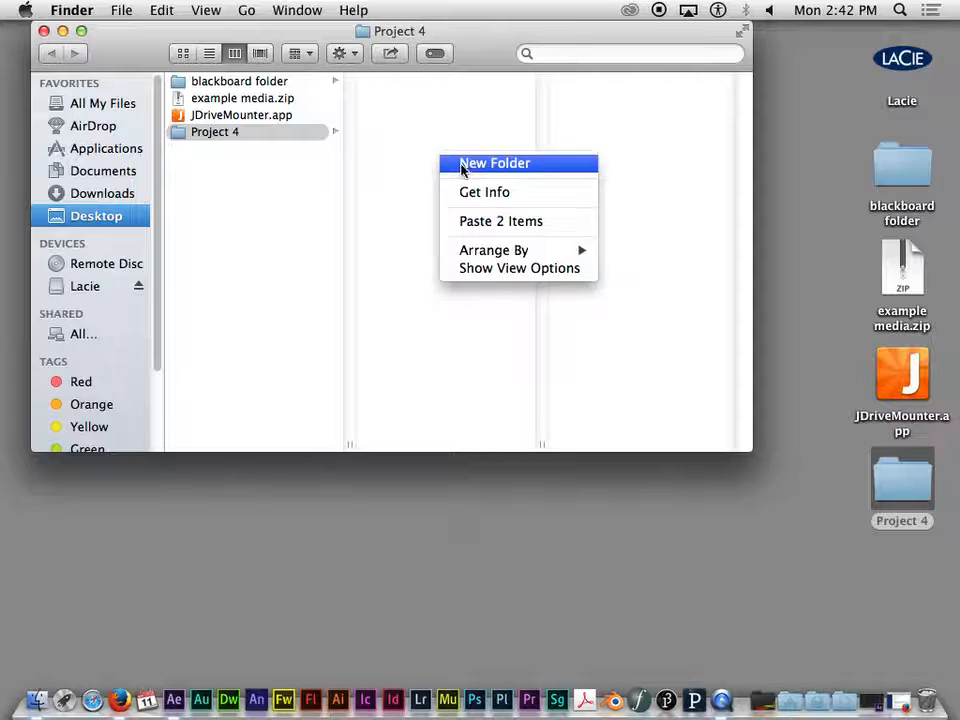
pyautogui.click(461, 164)
pyautogui.write('Ra')
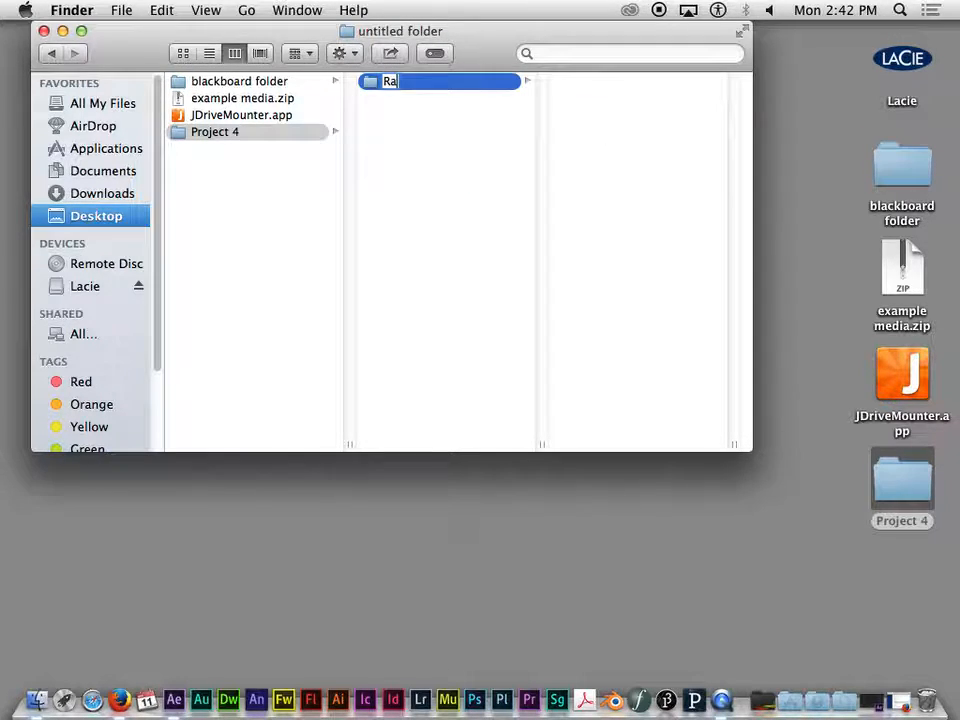
pyautogui.write('w Audio')
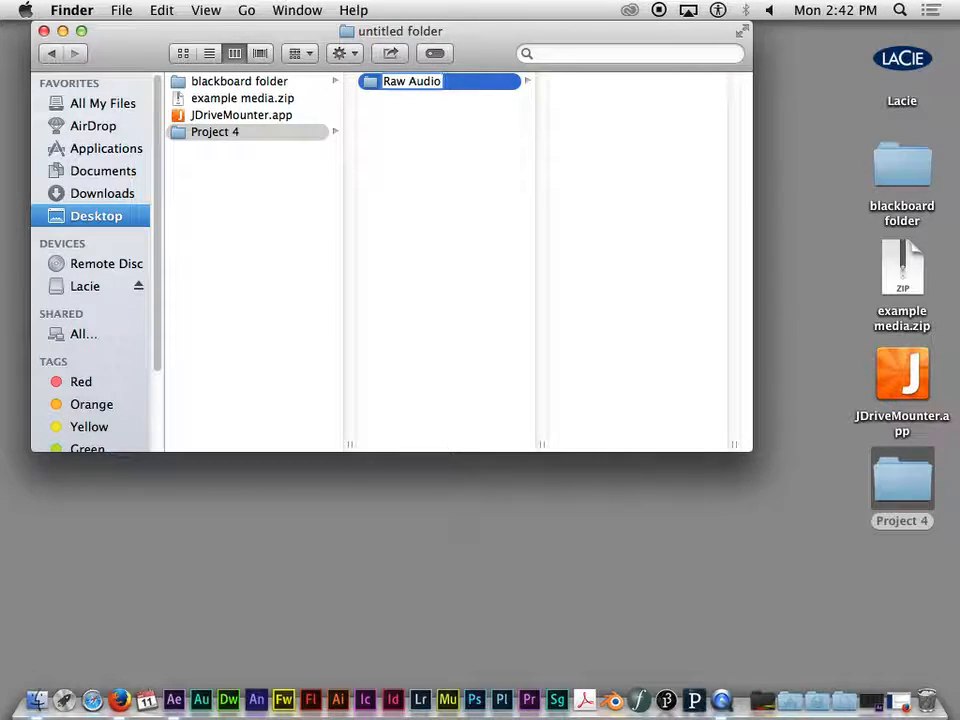
pyautogui.press('Return')
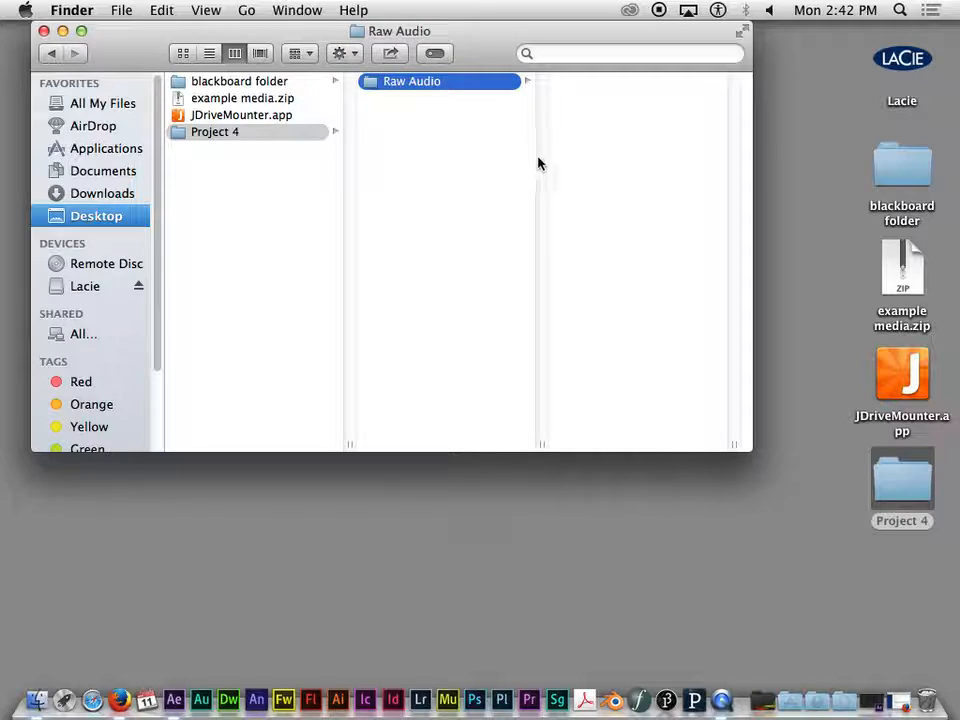
# - Create a second subfolder inside Project 4 named "Raw Video"
pyautogui.click(480, 163)
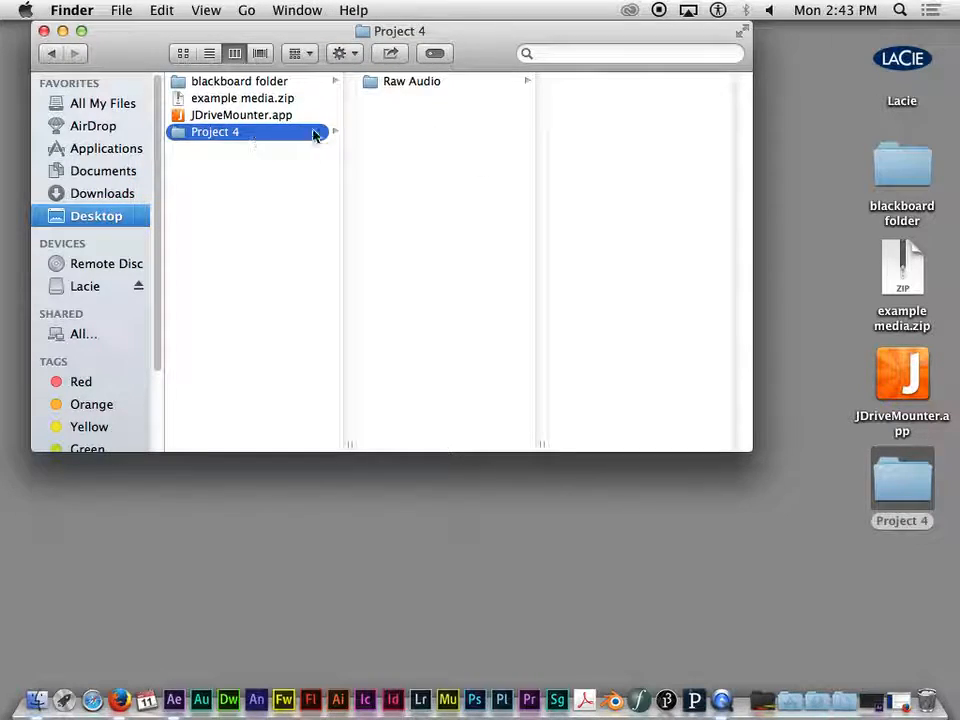
pyautogui.rightClick(417, 124)
pyautogui.click(439, 128)
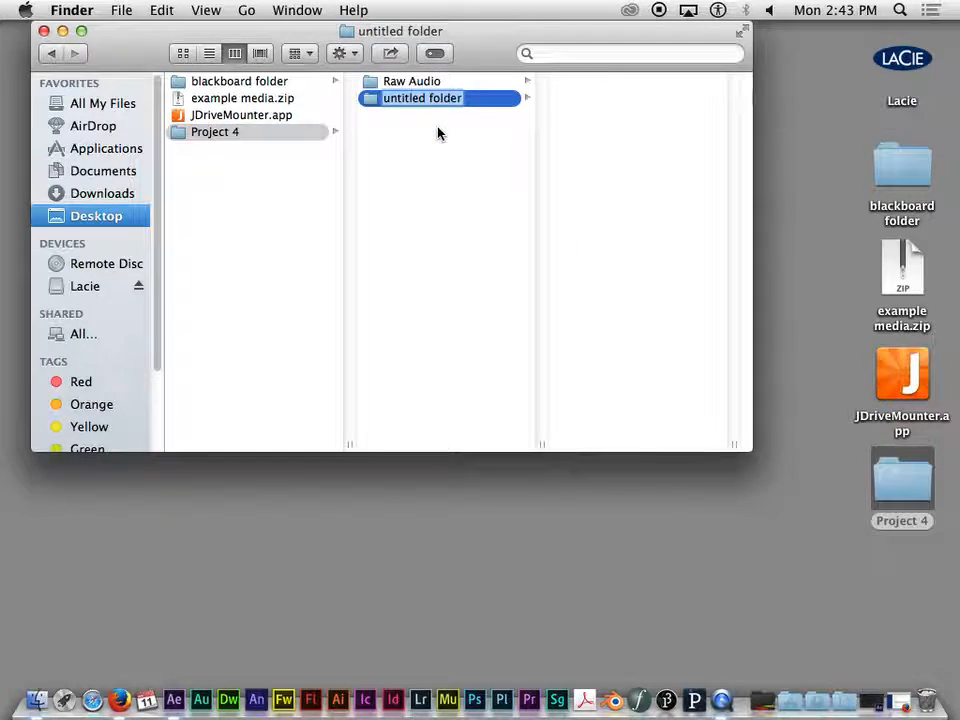
pyautogui.write('Raw Video')
pyautogui.press('Return')
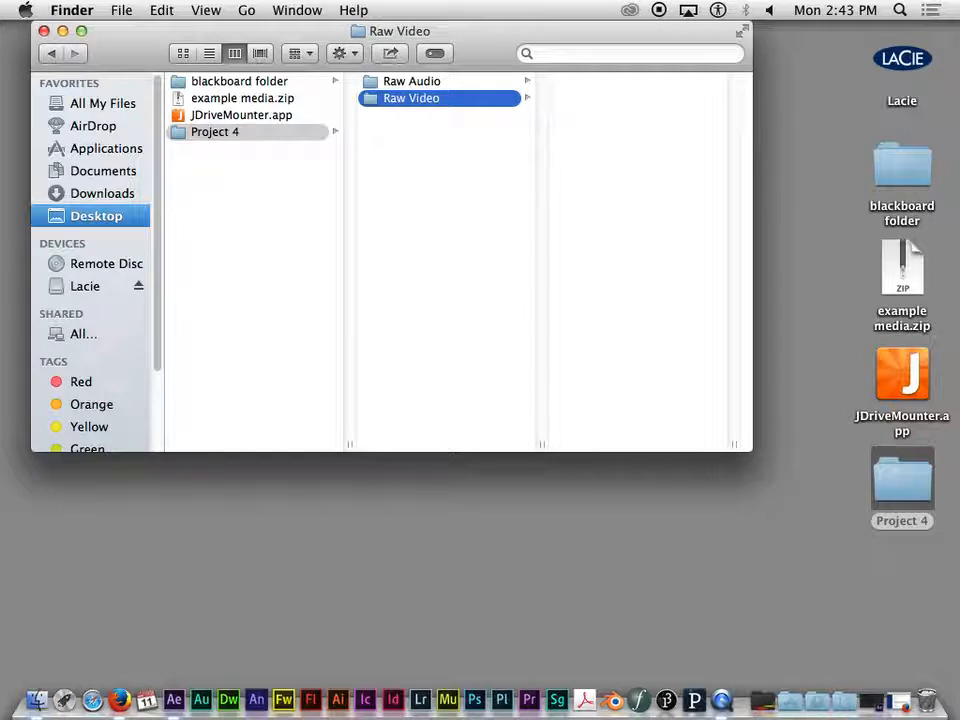
# - Create a third subfolder inside Project 4 named "Raw Stills"
pyautogui.click(437, 197)
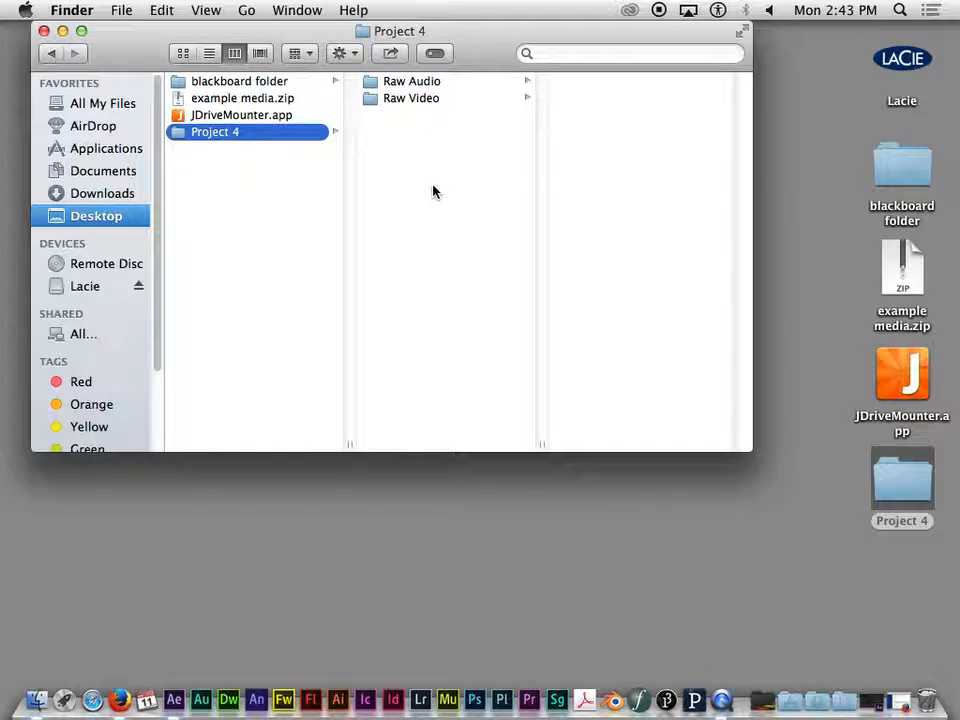
pyautogui.rightClick(433, 190)
pyautogui.press('Up')
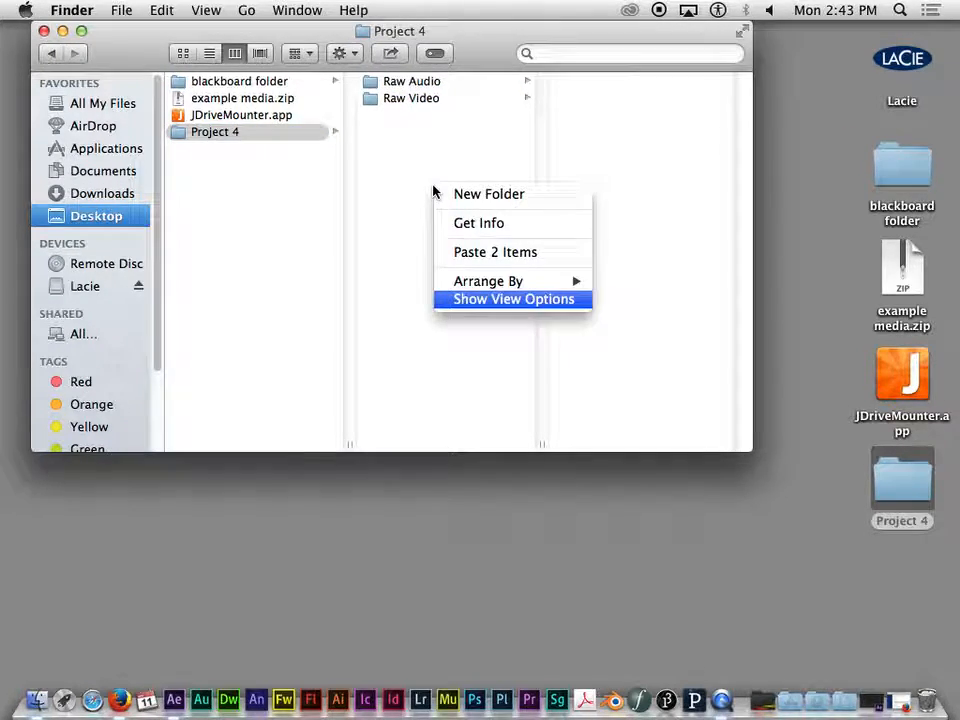
pyautogui.click(421, 191)
pyautogui.rightClick(414, 185)
pyautogui.click(445, 188)
pyautogui.write('Raw Stills')
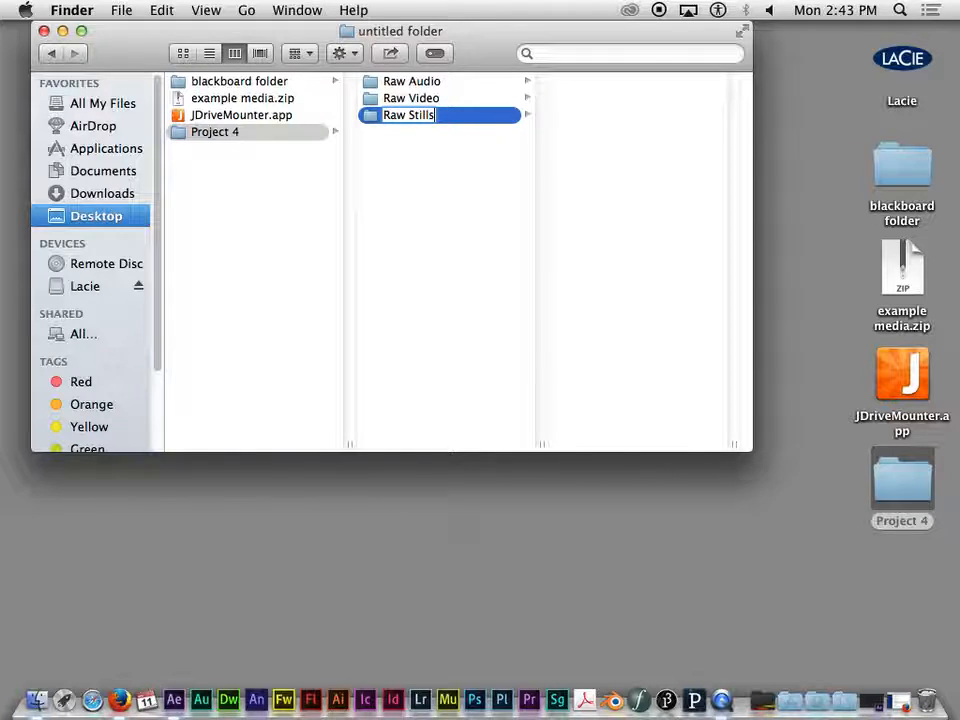
pyautogui.press('Return')
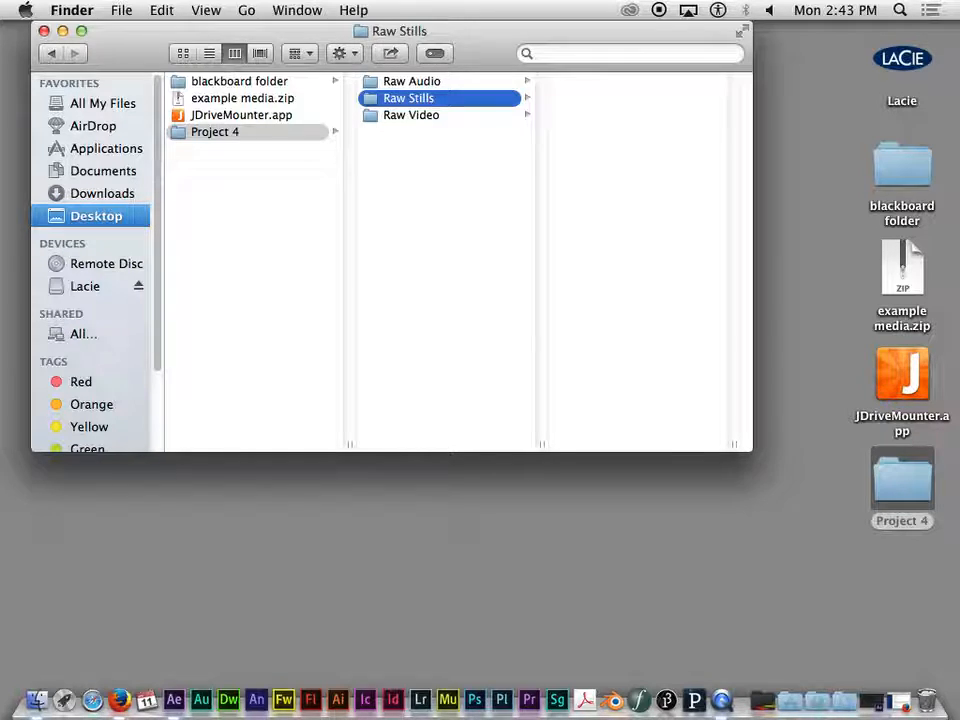
# - Open the blackboard folder in a second window and arrange it so the Project 4 subfolders stay accessible
pyautogui.moveTo(467, 34)
pyautogui.mouseDown()
pyautogui.moveTo(525, 41)
pyautogui.moveTo(480, 27)
pyautogui.mouseUp()
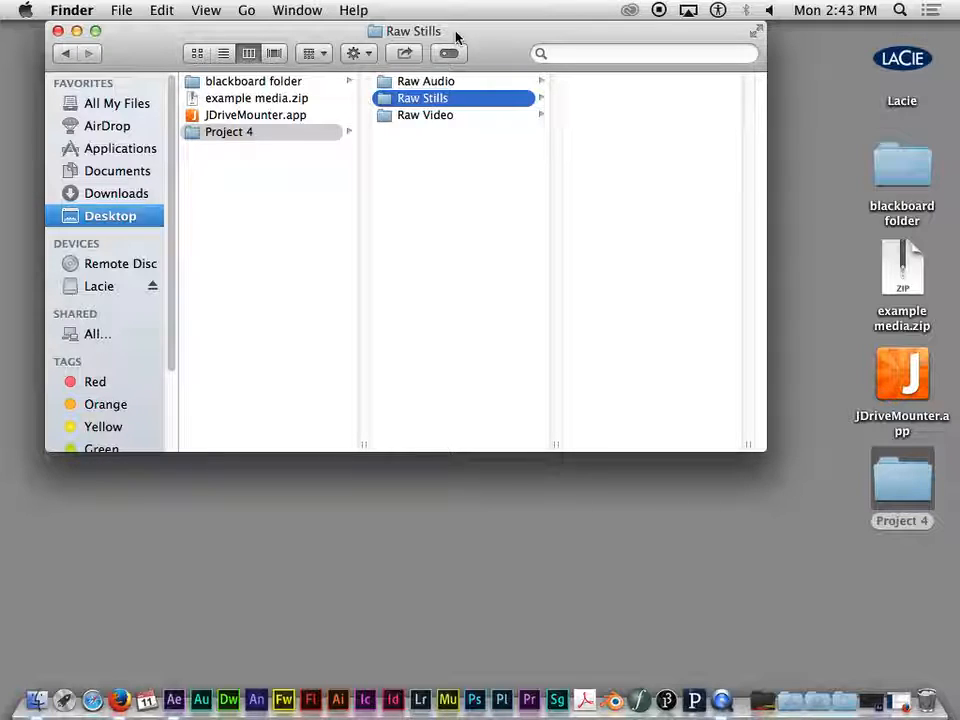
pyautogui.click(906, 170)
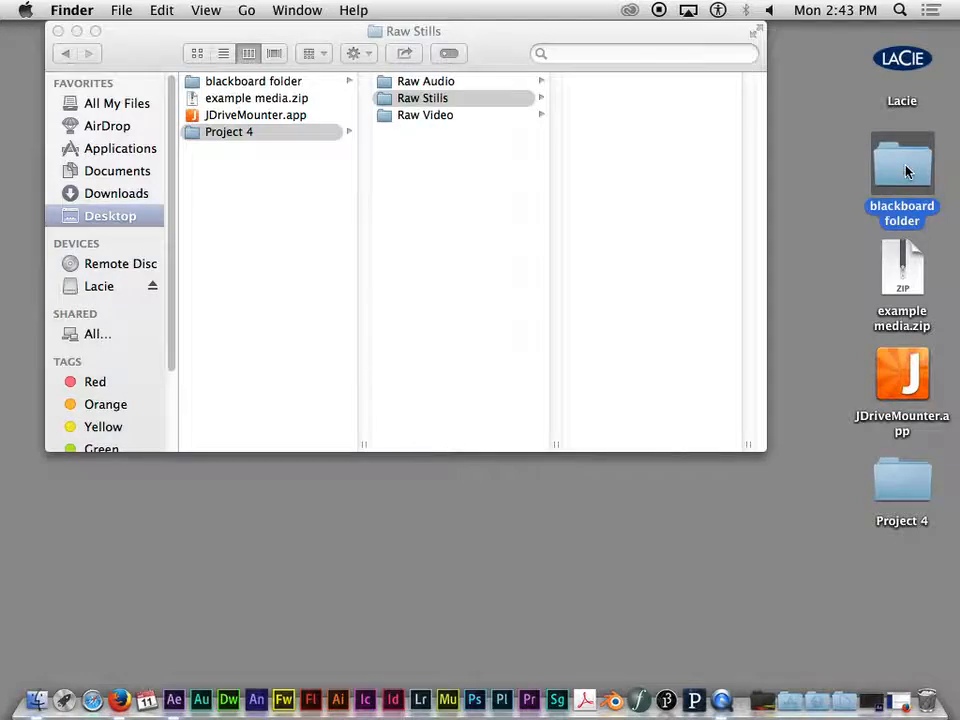
pyautogui.doubleClick(906, 170)
pyautogui.moveTo(462, 47); pyautogui.dragTo(550, 293)
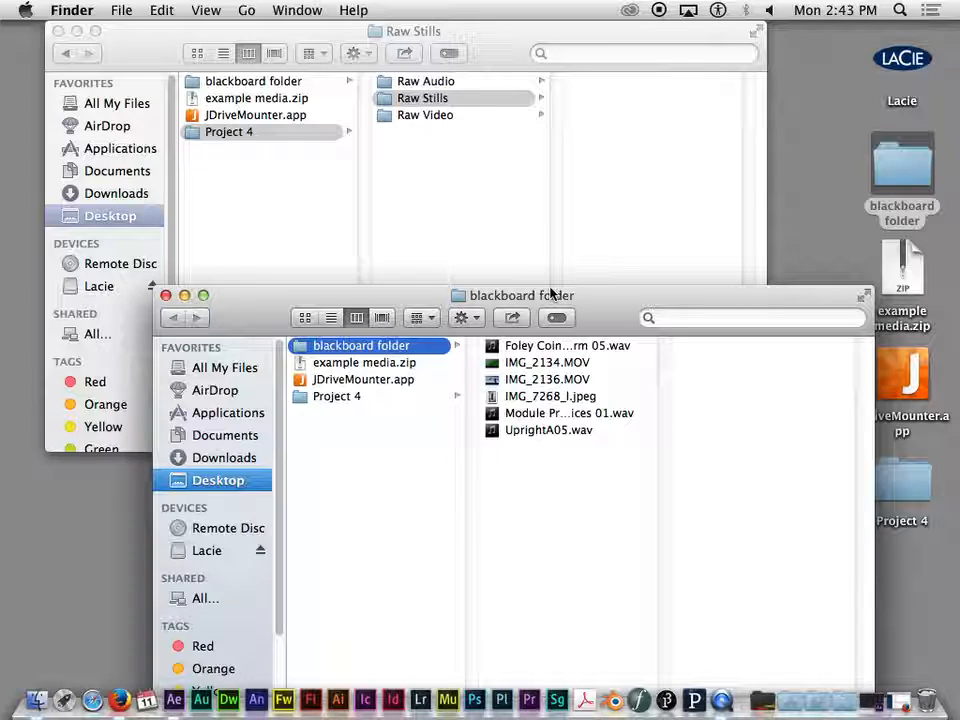
pyautogui.moveTo(550, 293); pyautogui.dragTo(628, 303)
# - Move the three .wav files (Foley Coin, Module and UprightA05) from the blackboard folder into Raw Audio
pyautogui.click(668, 346)
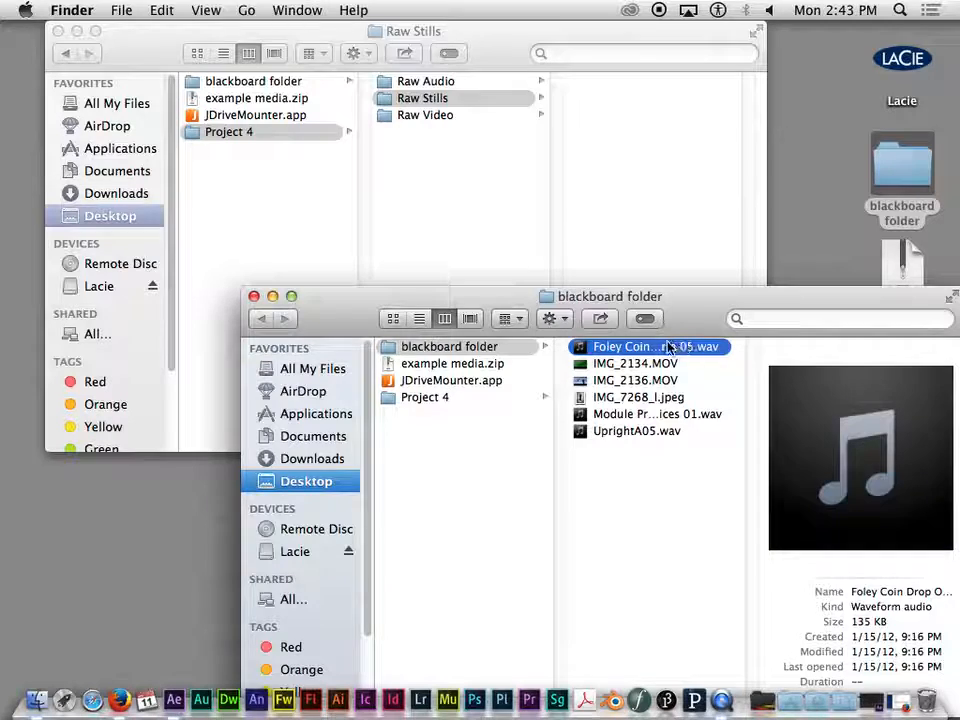
pyautogui.click(703, 469)
pyautogui.click(700, 430)
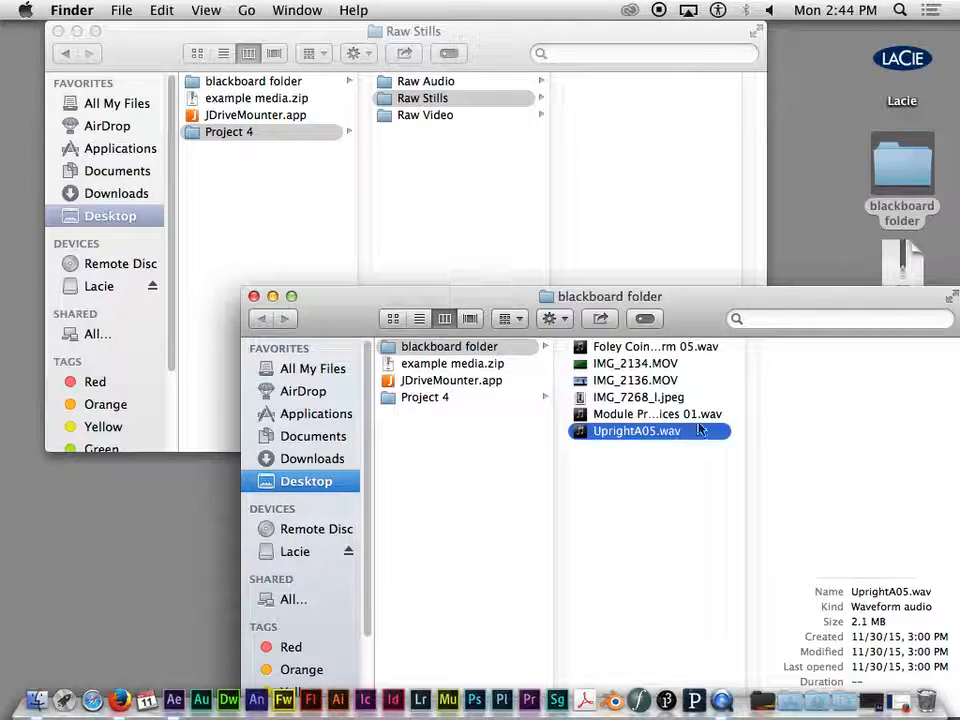
pyautogui.click(698, 414)
pyautogui.click(681, 345)
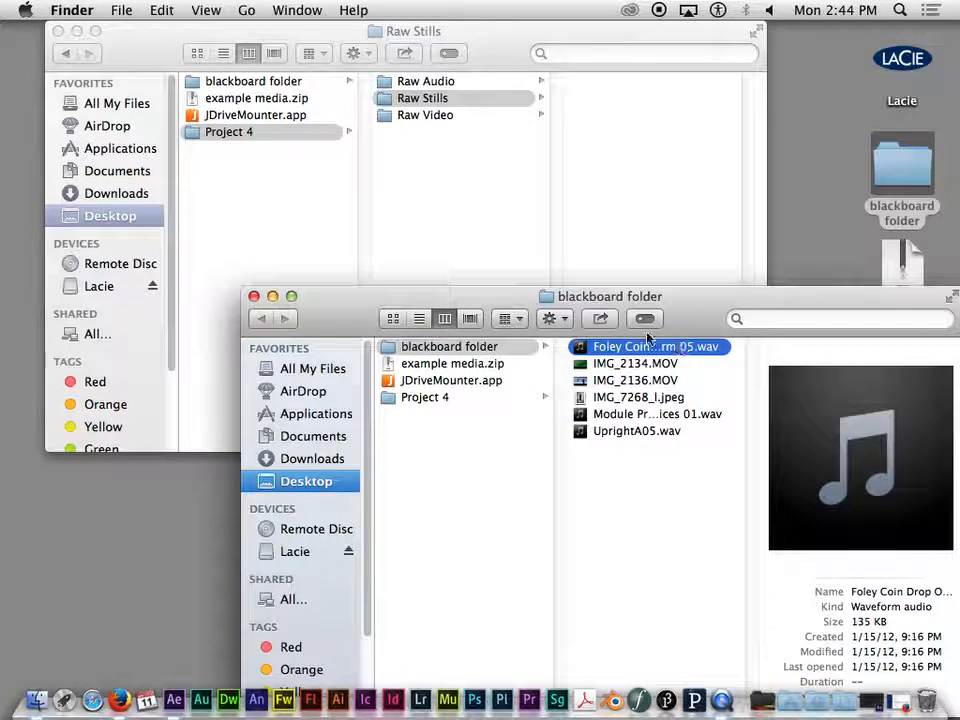
pyautogui.keyDown('super'); pyautogui.click(668, 414); pyautogui.keyUp('super')
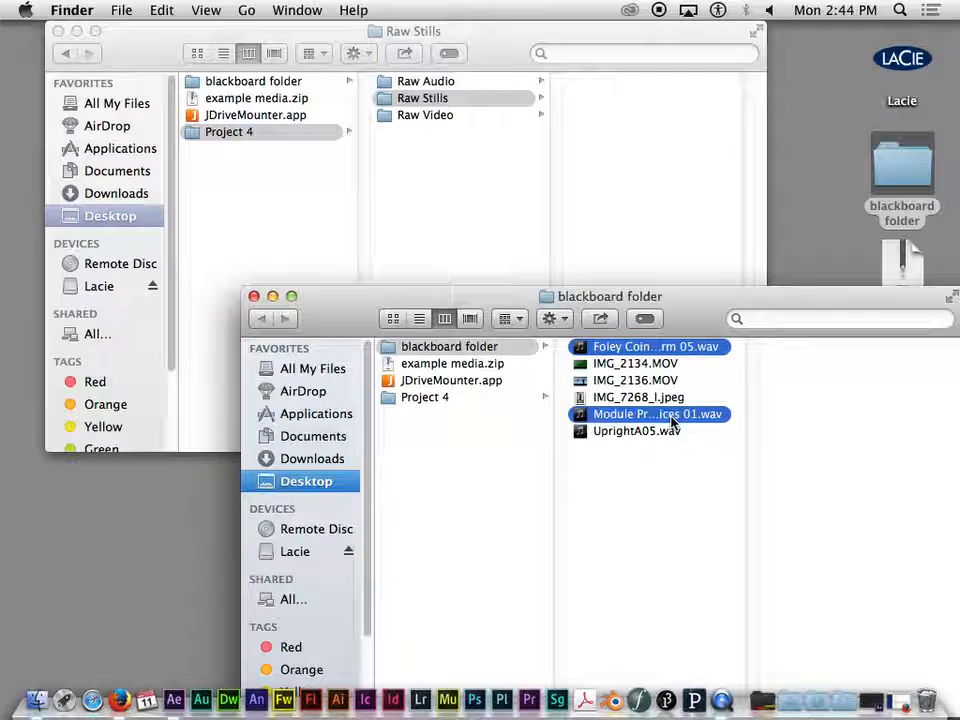
pyautogui.keyDown('super'); pyautogui.click(668, 431); pyautogui.keyUp('super')
pyautogui.moveTo(710, 347); pyautogui.dragTo(630, 95)
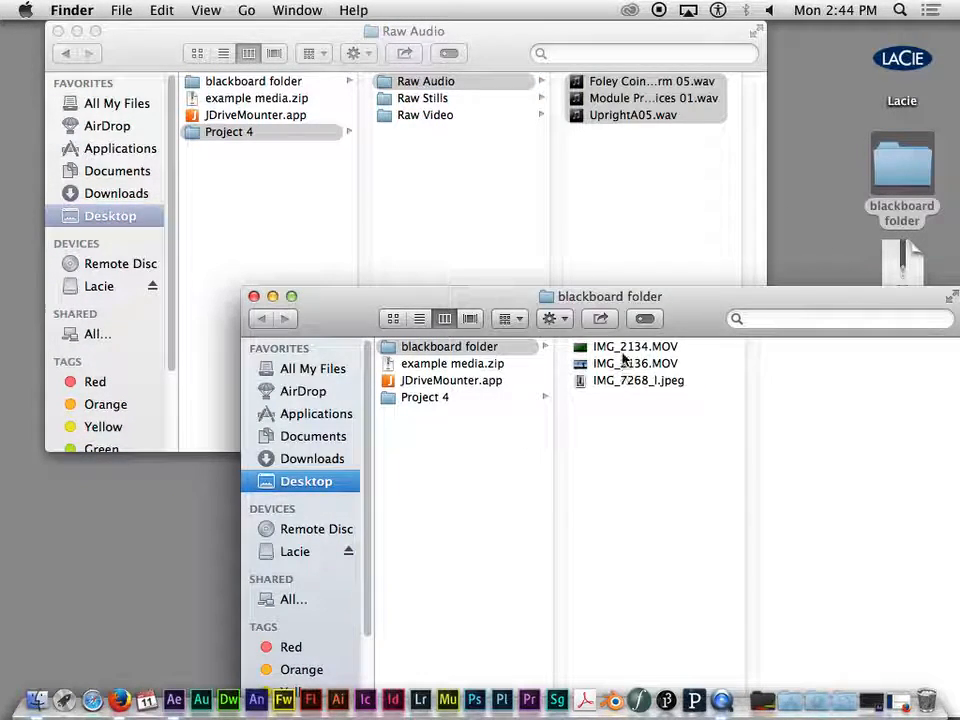
# - Move IMG_2134.MOV and IMG_2136.MOV from the blackboard folder into Raw Video
pyautogui.click(636, 348)
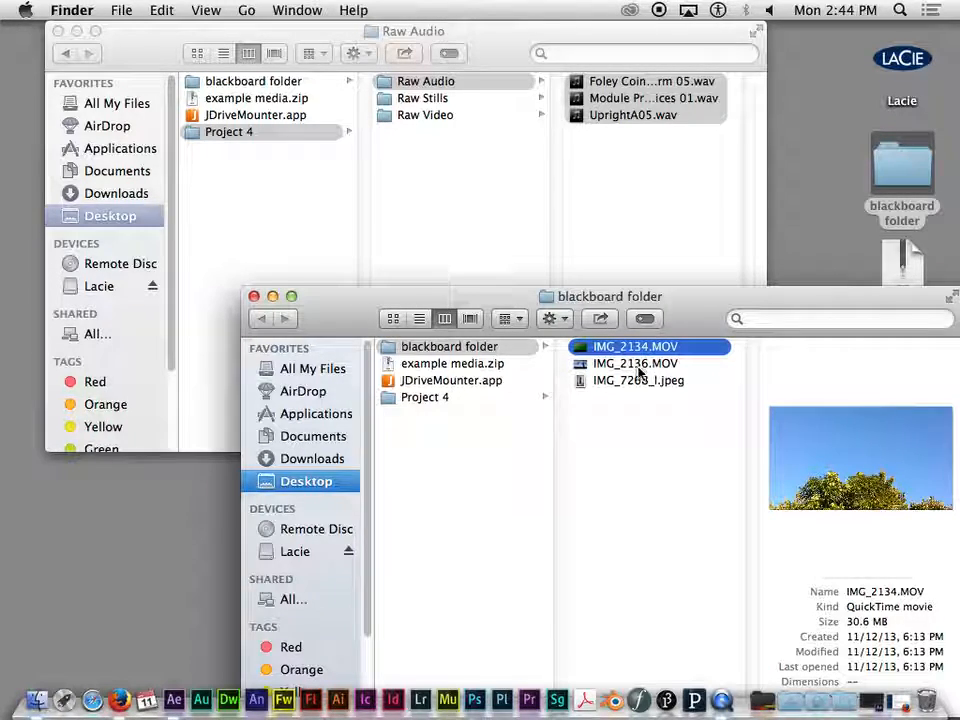
pyautogui.keyDown('shift'); pyautogui.click(640, 366); pyautogui.keyUp('shift')
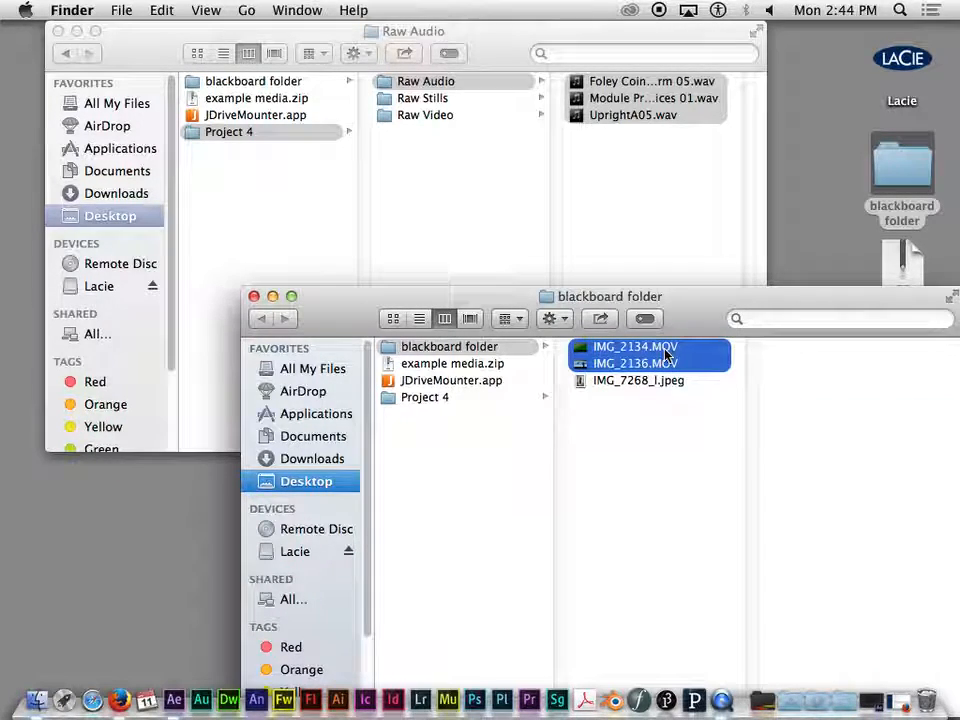
pyautogui.moveTo(643, 346); pyautogui.dragTo(622, 134)
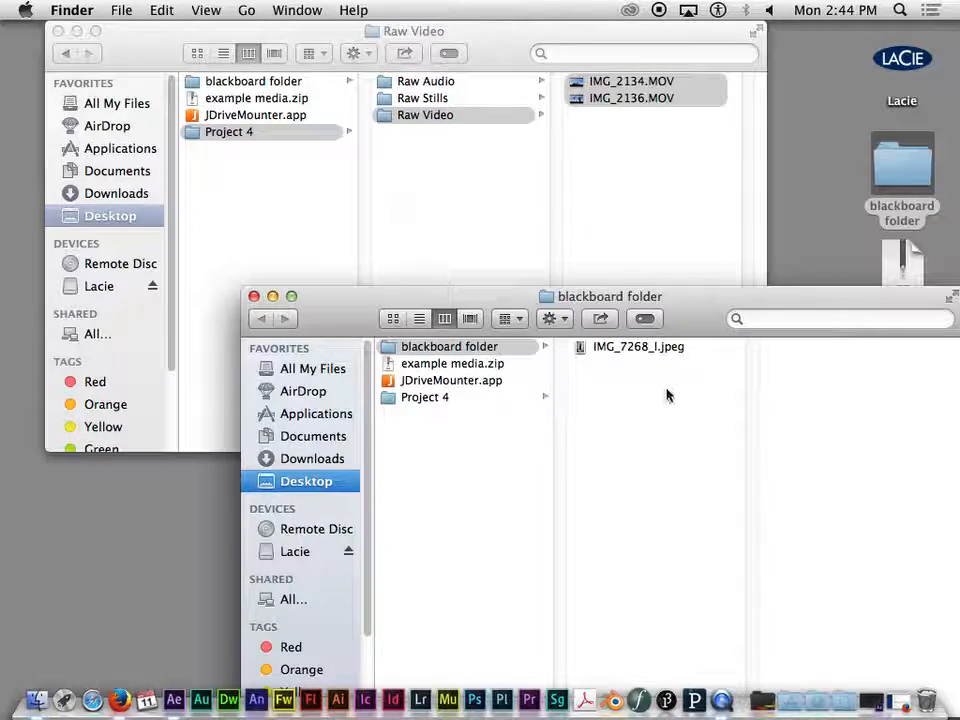
# - Move IMG_7268_l.jpeg from the blackboard folder into Raw Stills and close the blackboard folder window
pyautogui.click(639, 349)
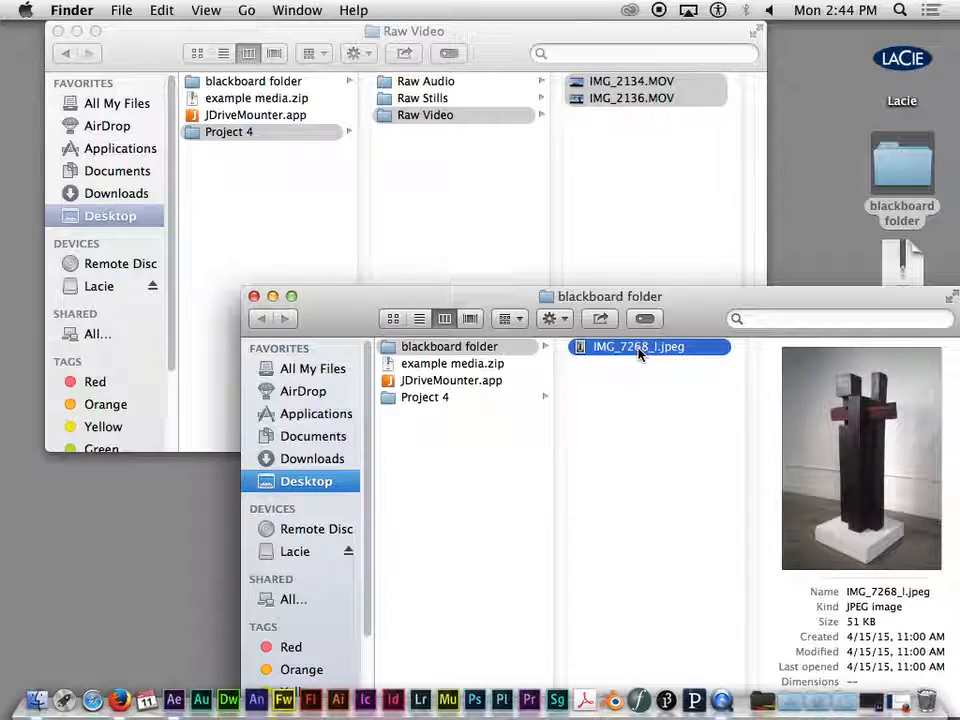
pyautogui.moveTo(639, 352); pyautogui.dragTo(680, 122)
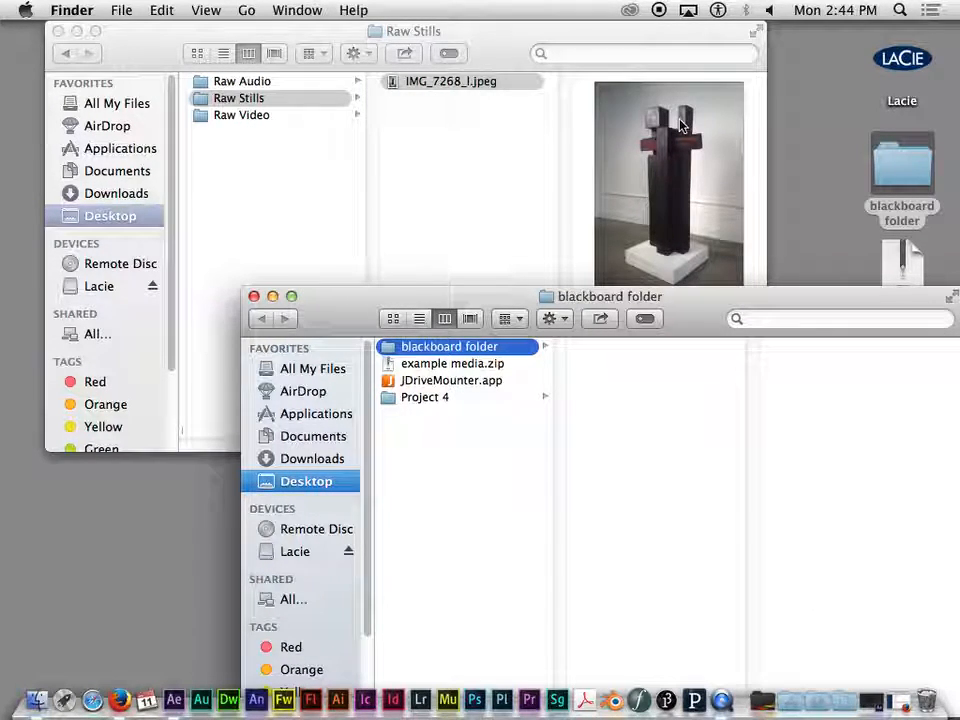
pyautogui.click(254, 296)
pyautogui.moveTo(398, 31); pyautogui.dragTo(467, 68)
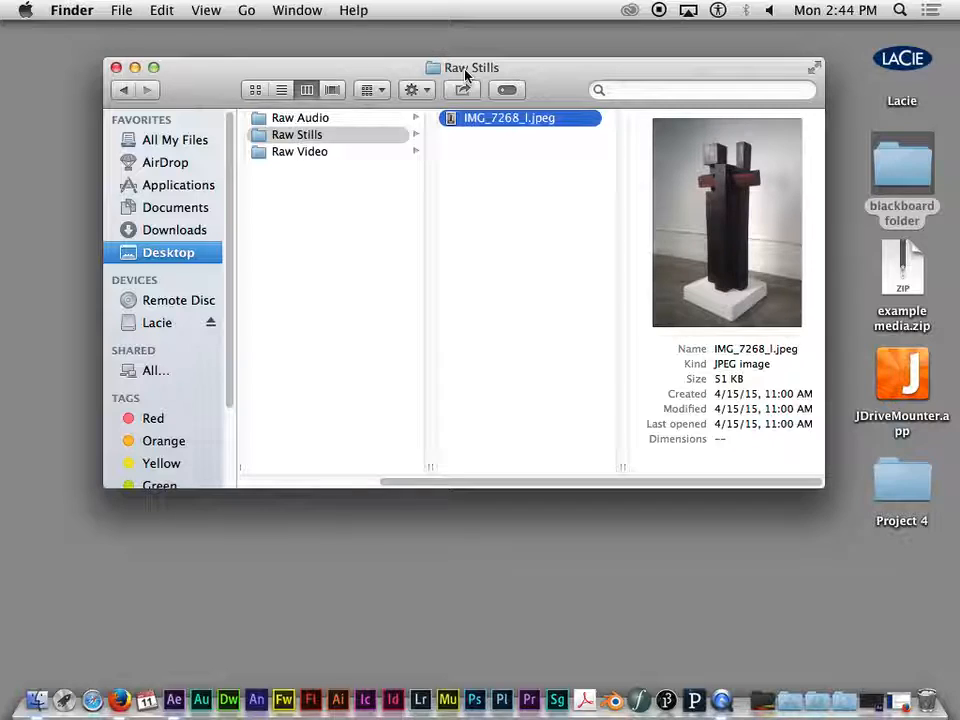
pyautogui.moveTo(466, 75); pyautogui.dragTo(443, 80)
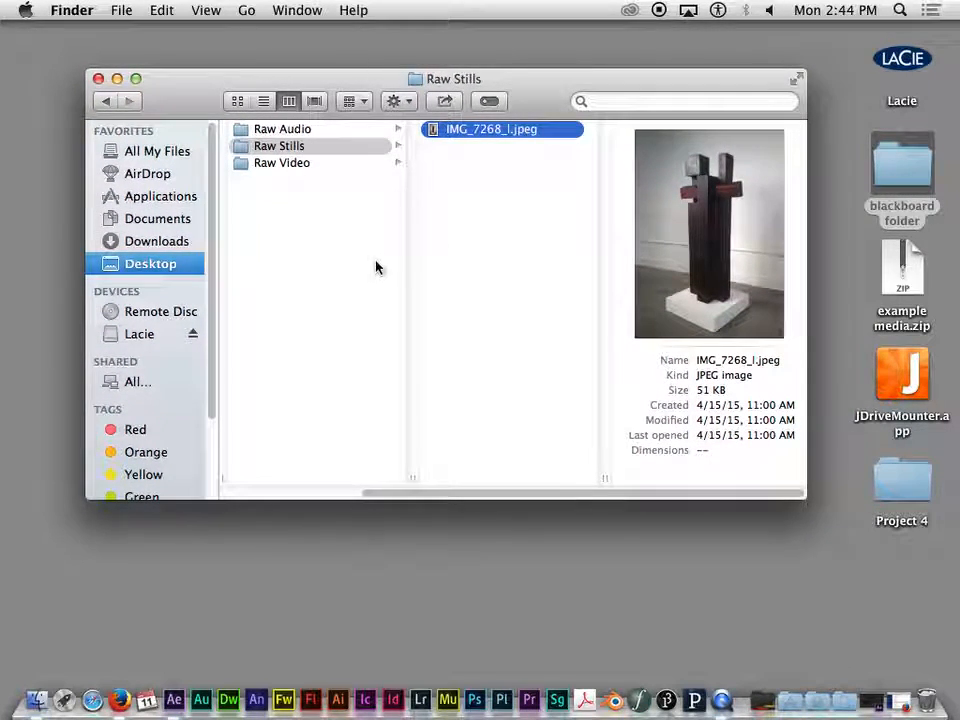
# - Switch to the minimized After Effects untitled project and look over its Effect Controls, Project, Composition and Timeline panels
pyautogui.click(868, 704)
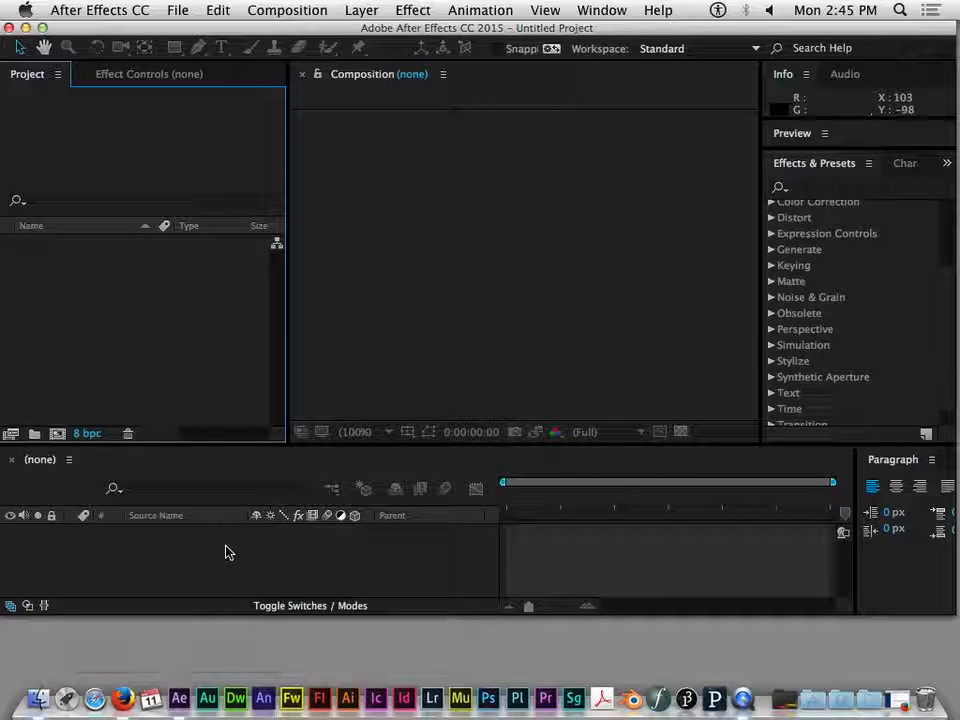
pyautogui.doubleClick(290, 30)
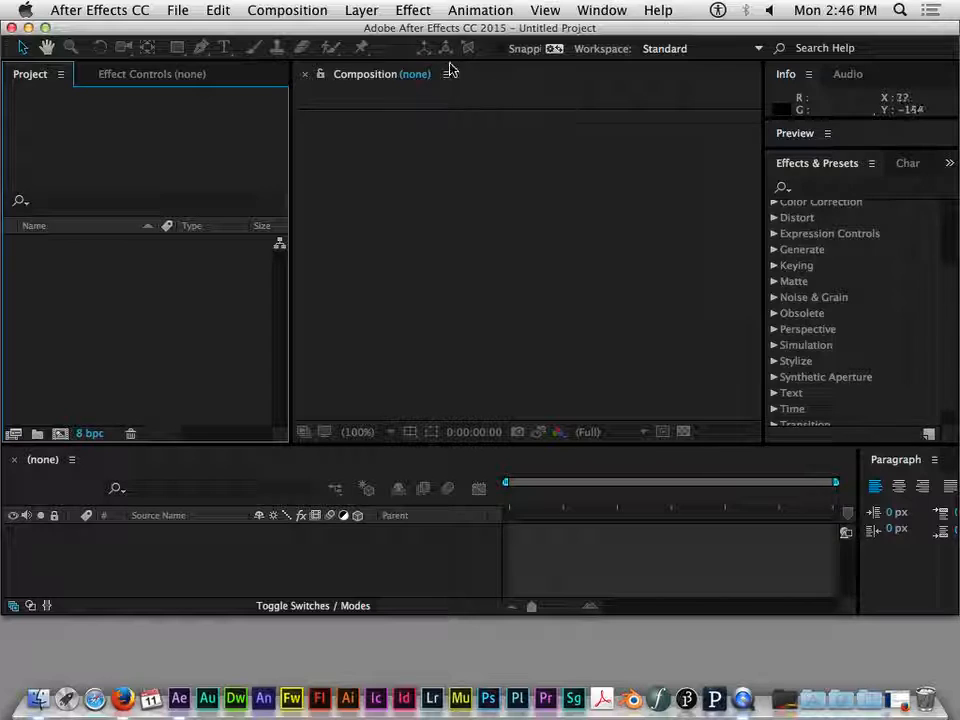
pyautogui.click(481, 76)
pyautogui.click(210, 74)
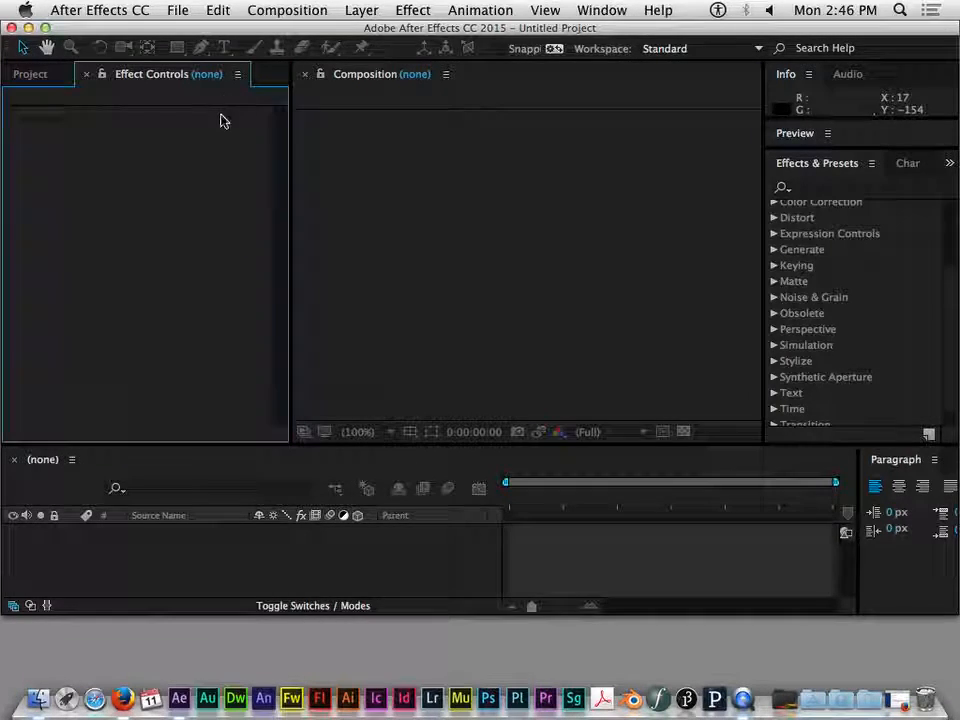
pyautogui.click(43, 74)
pyautogui.click(552, 101)
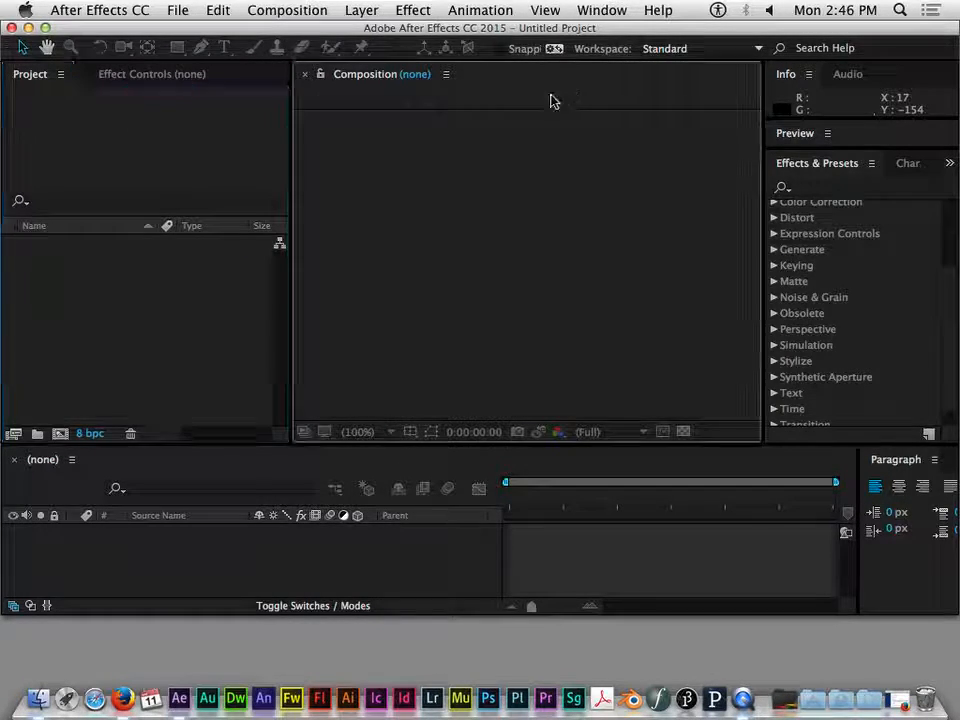
pyautogui.click(315, 456)
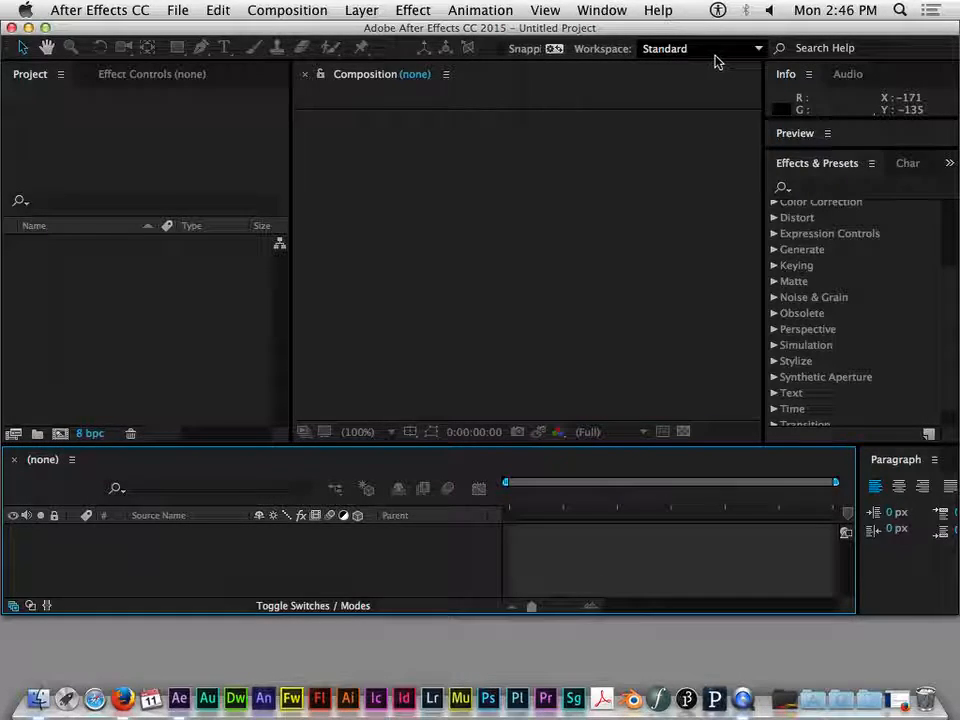
# - Try the Animation, Motion Tracking and Effects workspaces in turn, and return to the Standard workspace
pyautogui.click(758, 48)
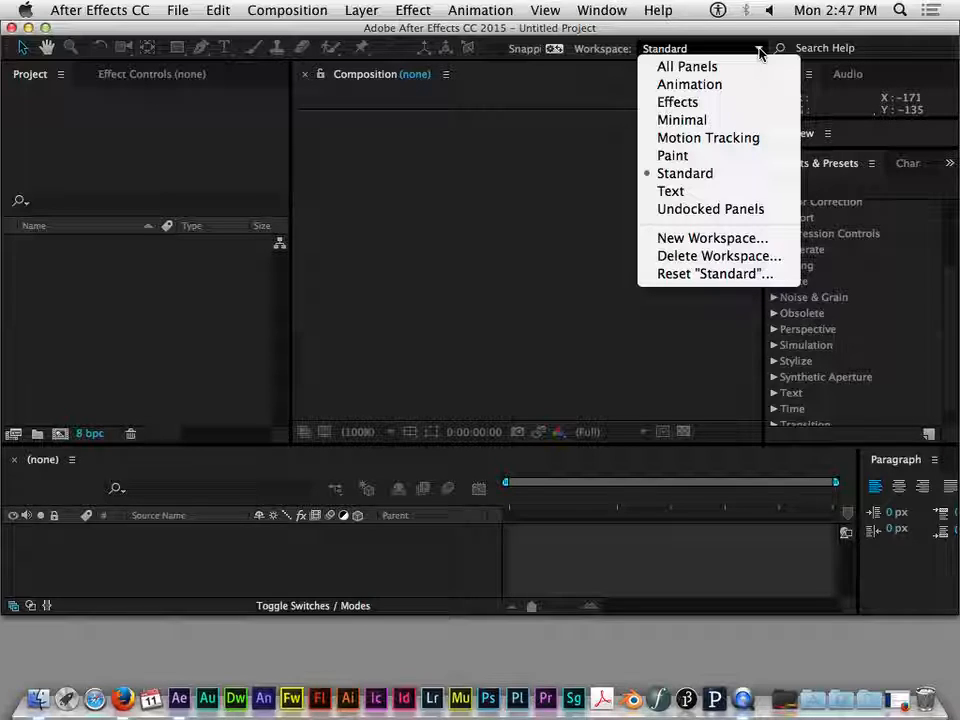
pyautogui.click(705, 85)
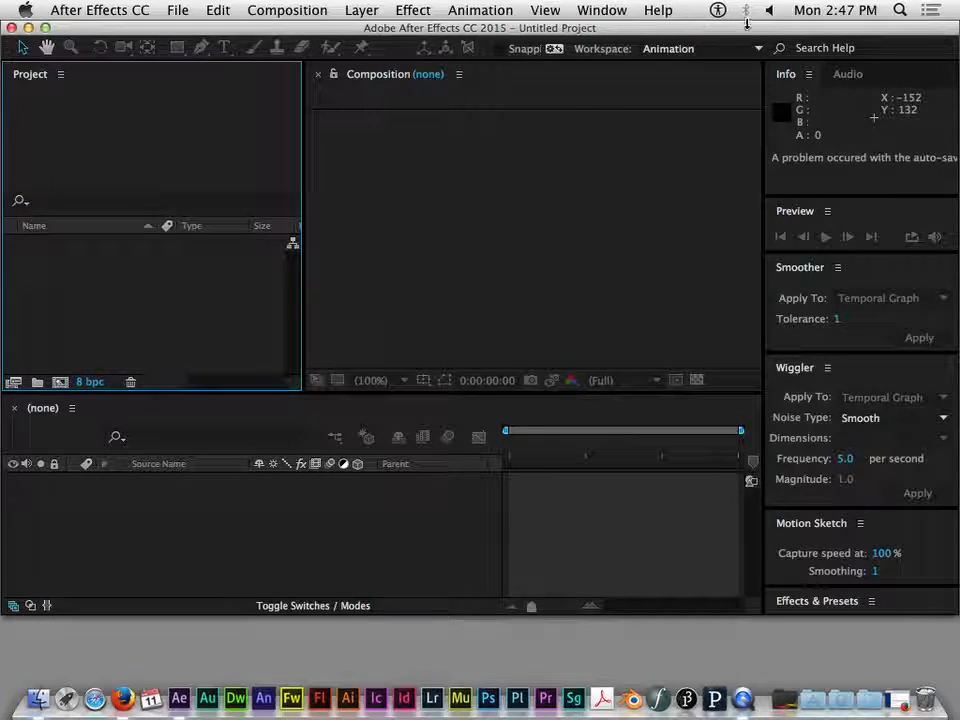
pyautogui.click(748, 50)
pyautogui.click(702, 138)
pyautogui.click(754, 48)
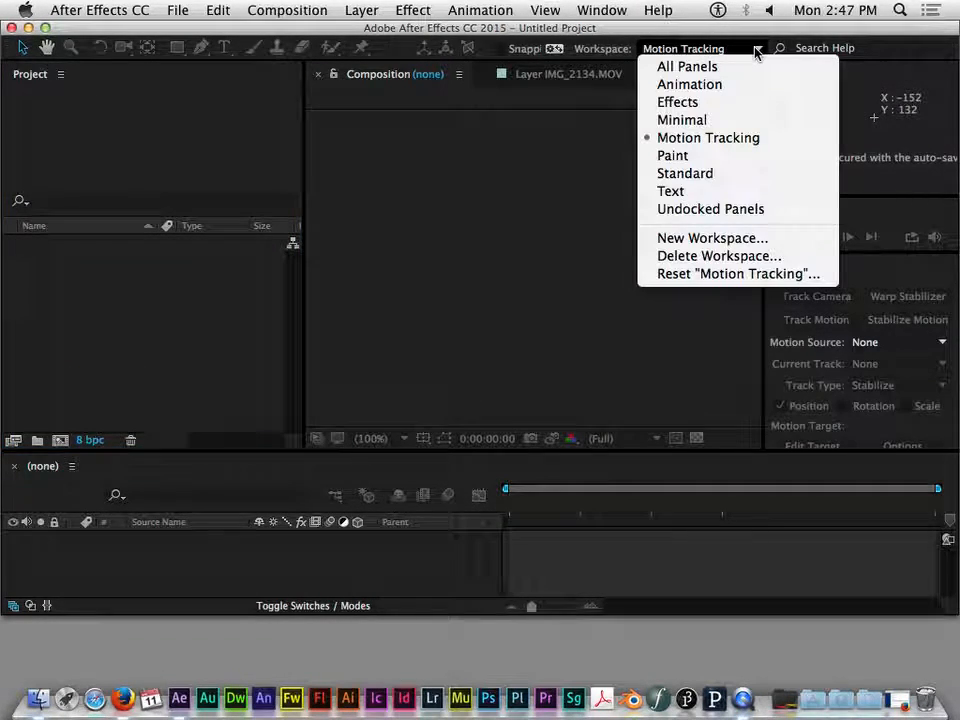
pyautogui.click(704, 103)
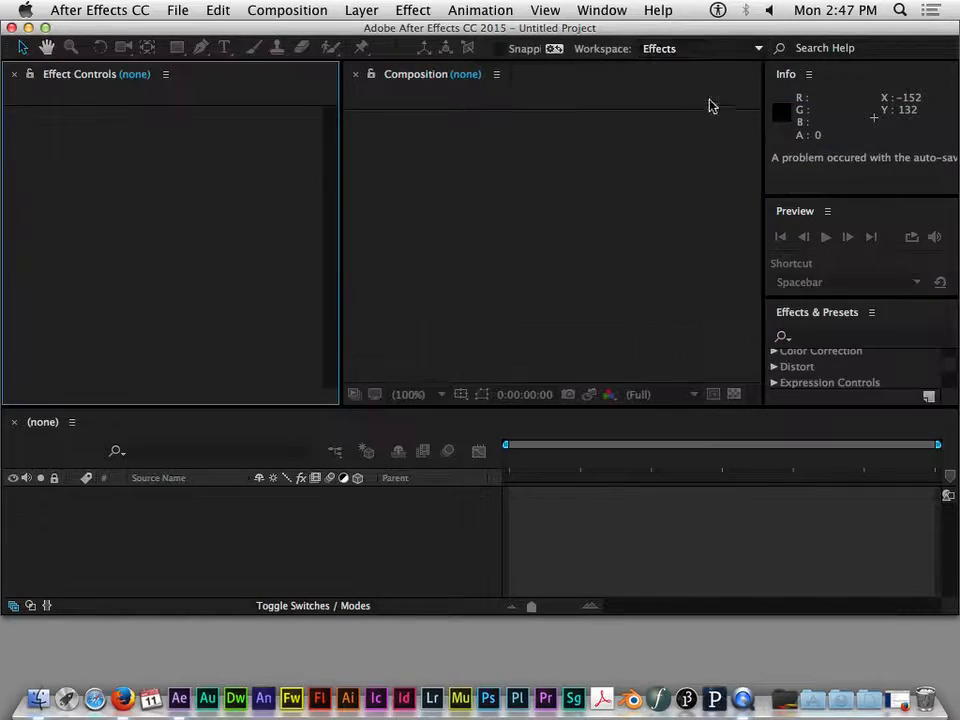
pyautogui.click(754, 50)
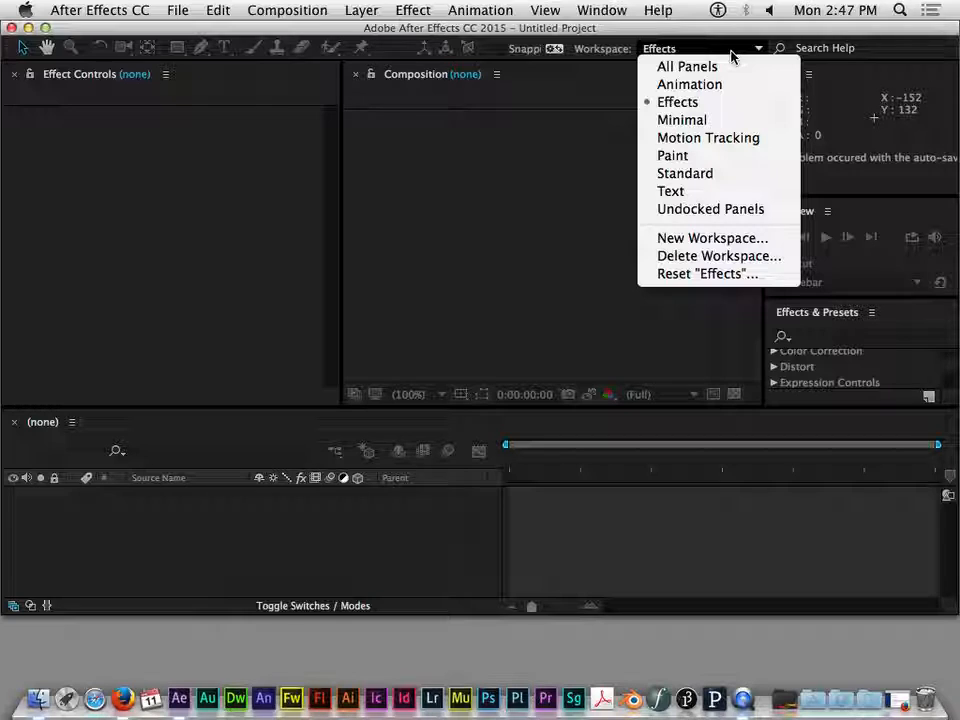
pyautogui.click(676, 175)
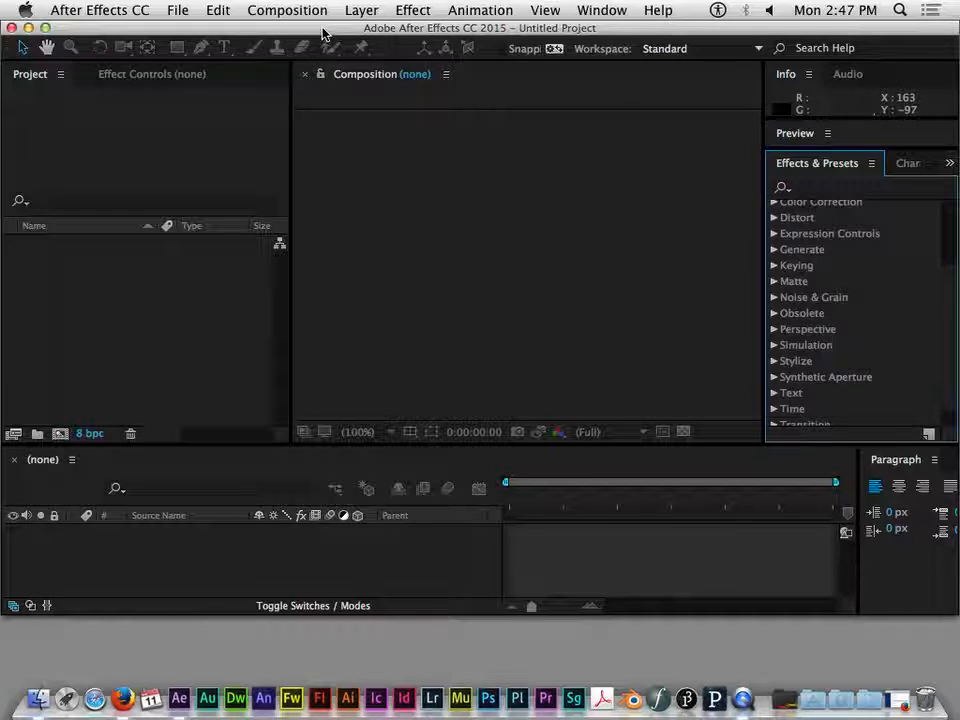
# - Start saving the project under a new name made of the author's full name followed by "_Spring2016_Project 4"
pyautogui.click(180, 10)
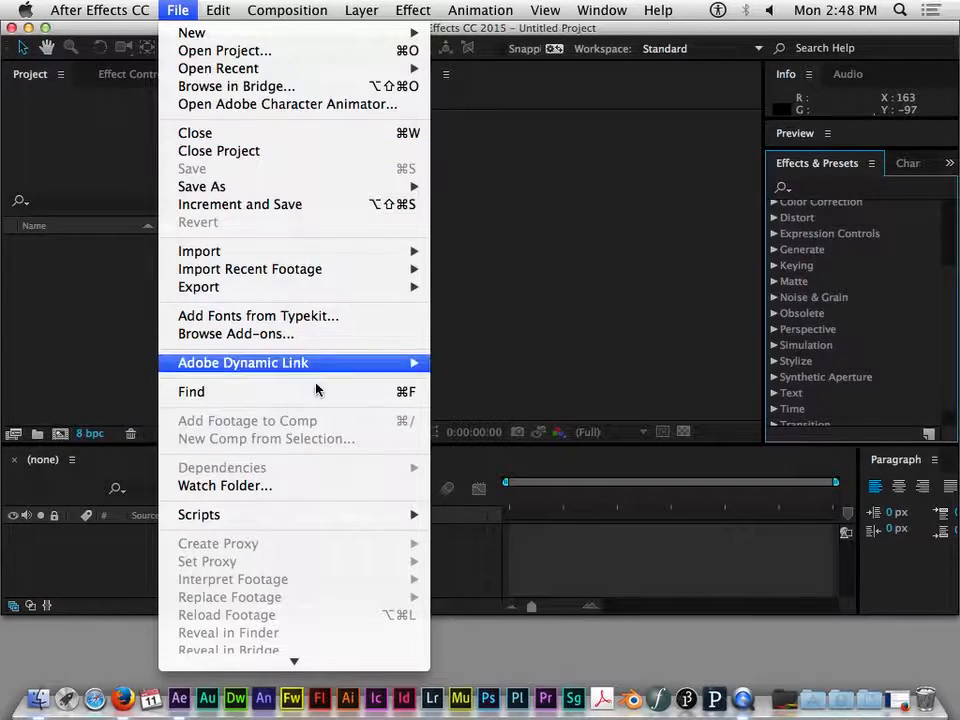
pyautogui.moveTo(274, 185)
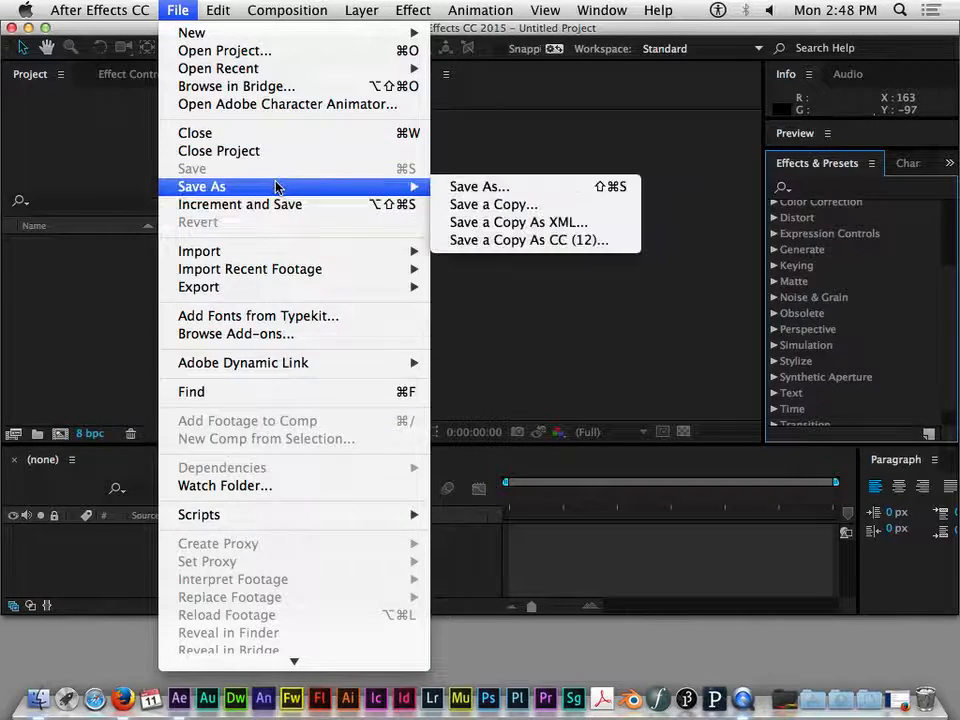
pyautogui.click(489, 186)
pyautogui.moveTo(520, 78); pyautogui.dragTo(546, 20)
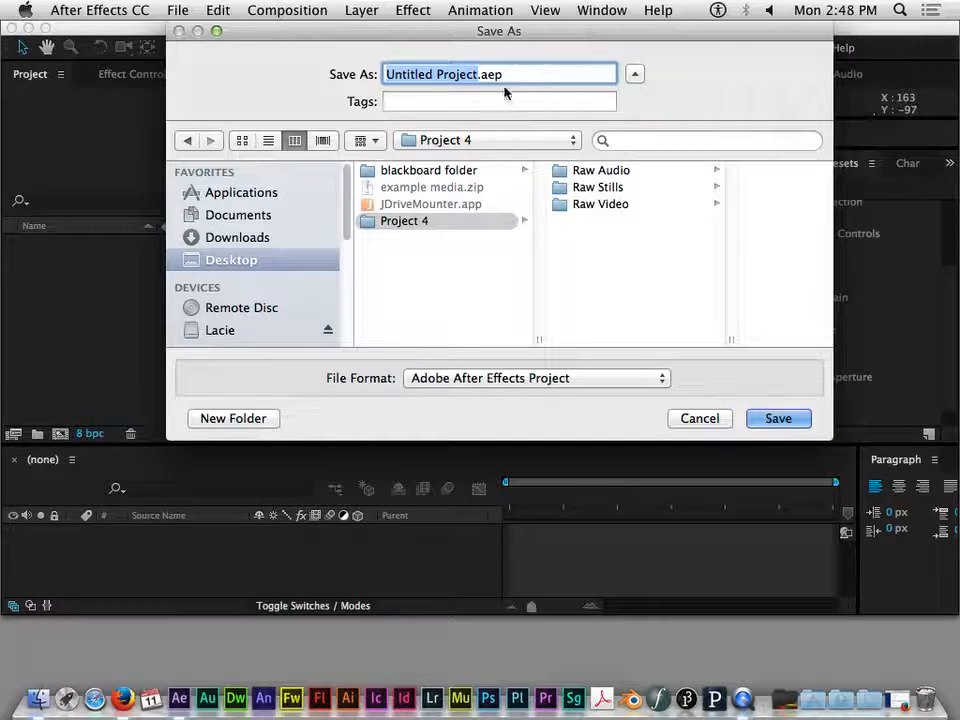
pyautogui.write('Caleb Dulock_Spring2016')
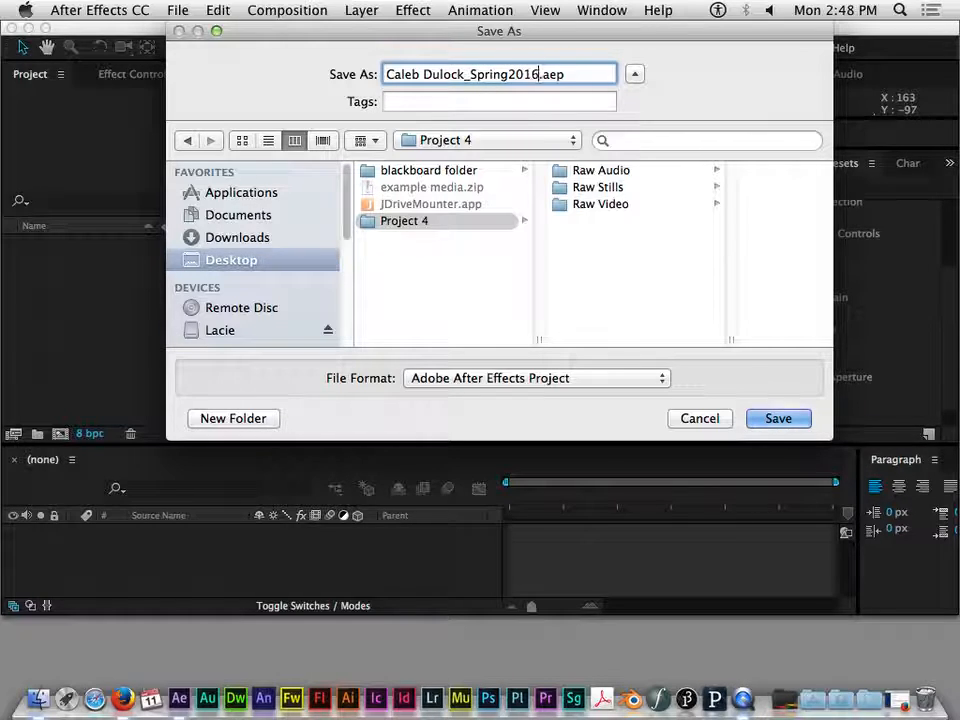
pyautogui.write('_ro')
pyautogui.press('BackSpace')
pyautogui.press('BackSpace')
pyautogui.write('Project 5')
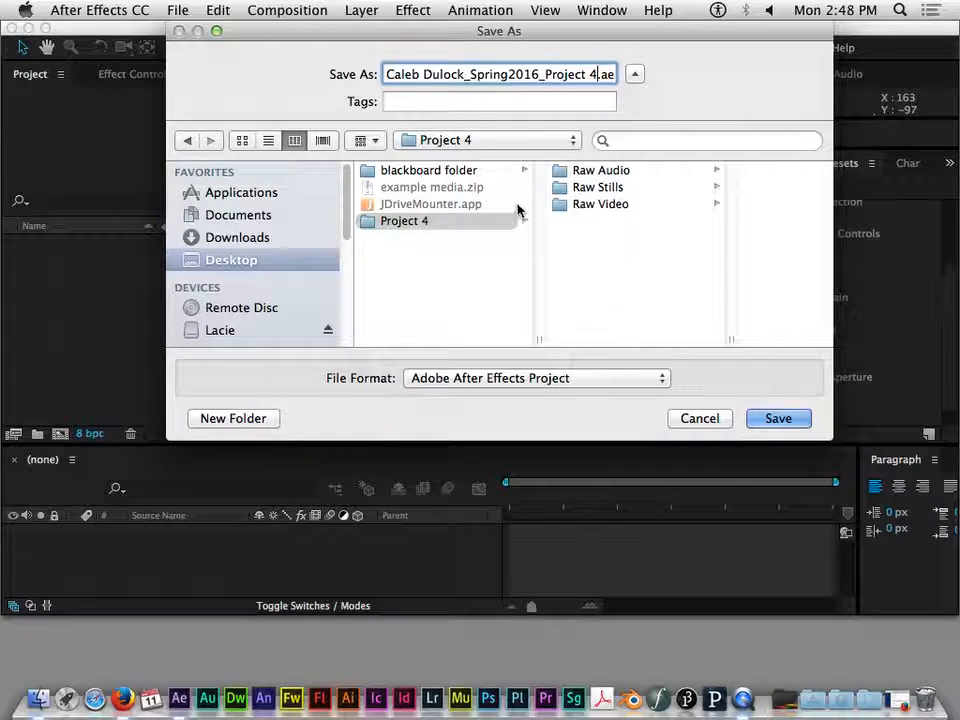
# - Choose the Project 4 folder on the Desktop as the location and save the After Effects project there
pyautogui.click(411, 222)
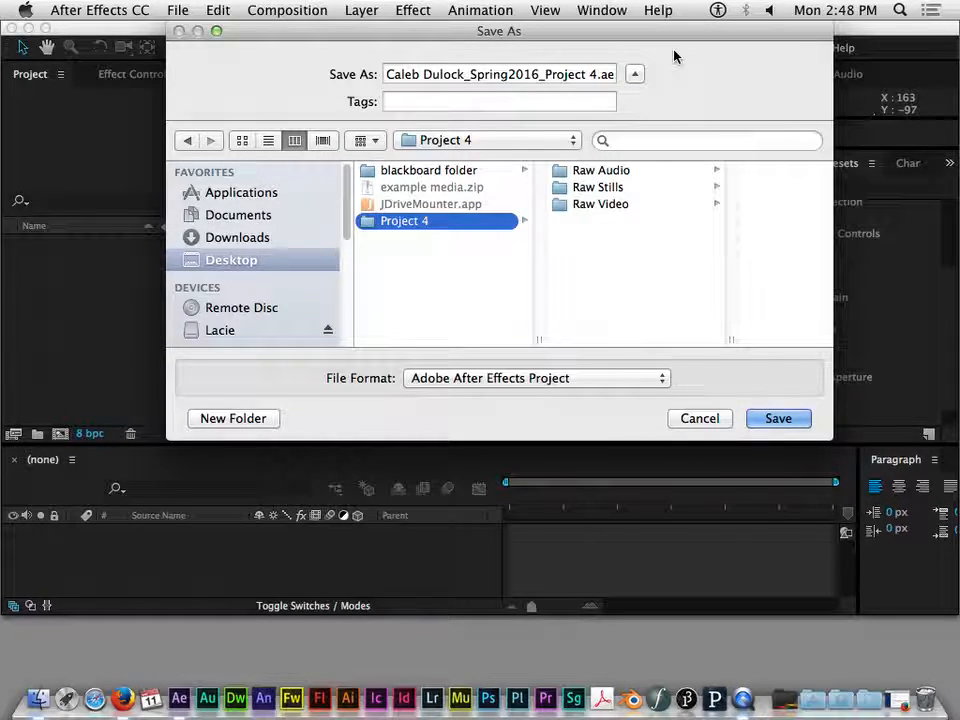
pyautogui.click(634, 74)
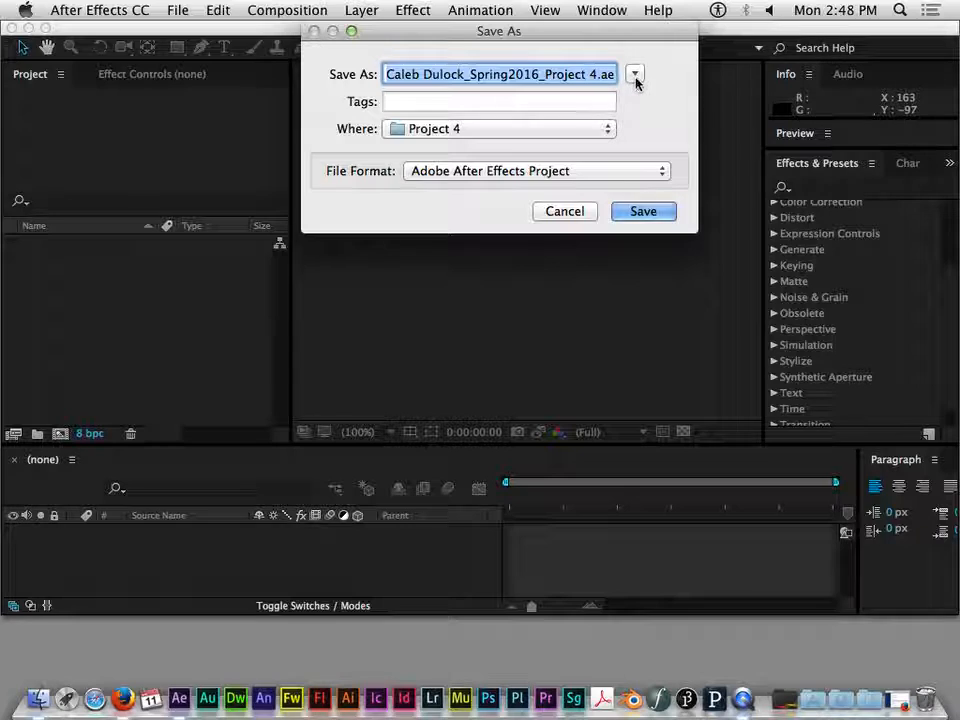
pyautogui.click(635, 75)
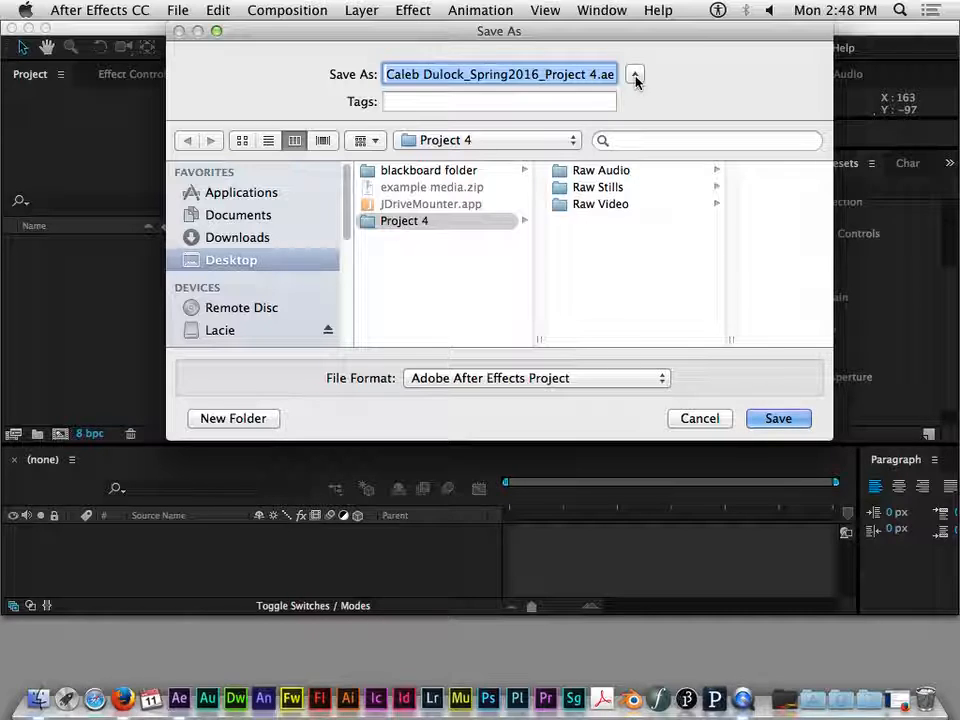
pyautogui.click(389, 223)
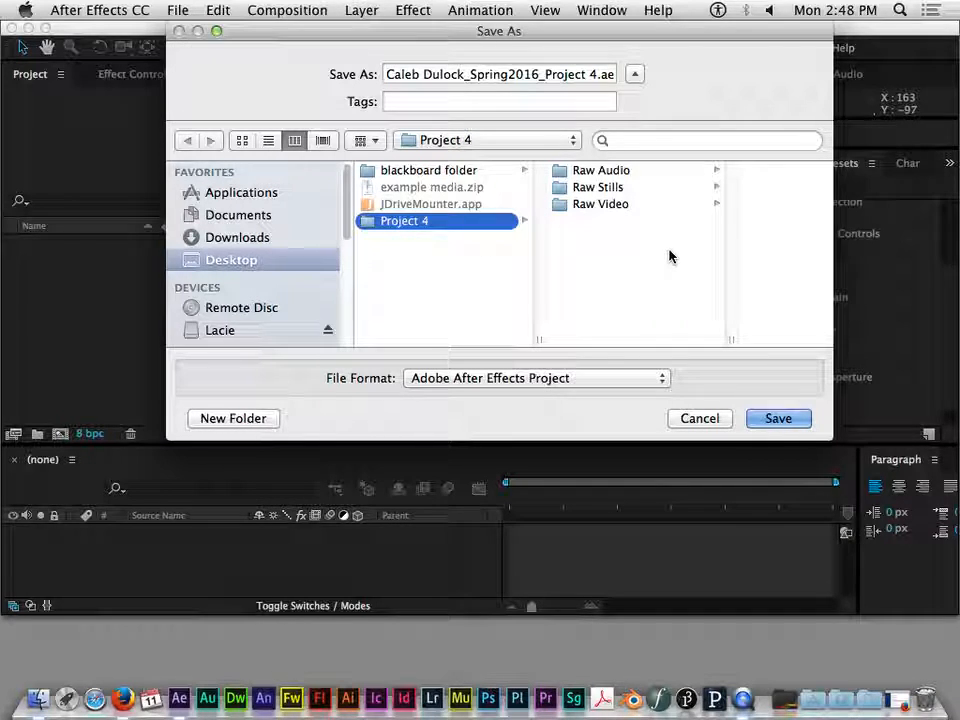
pyautogui.click(778, 418)
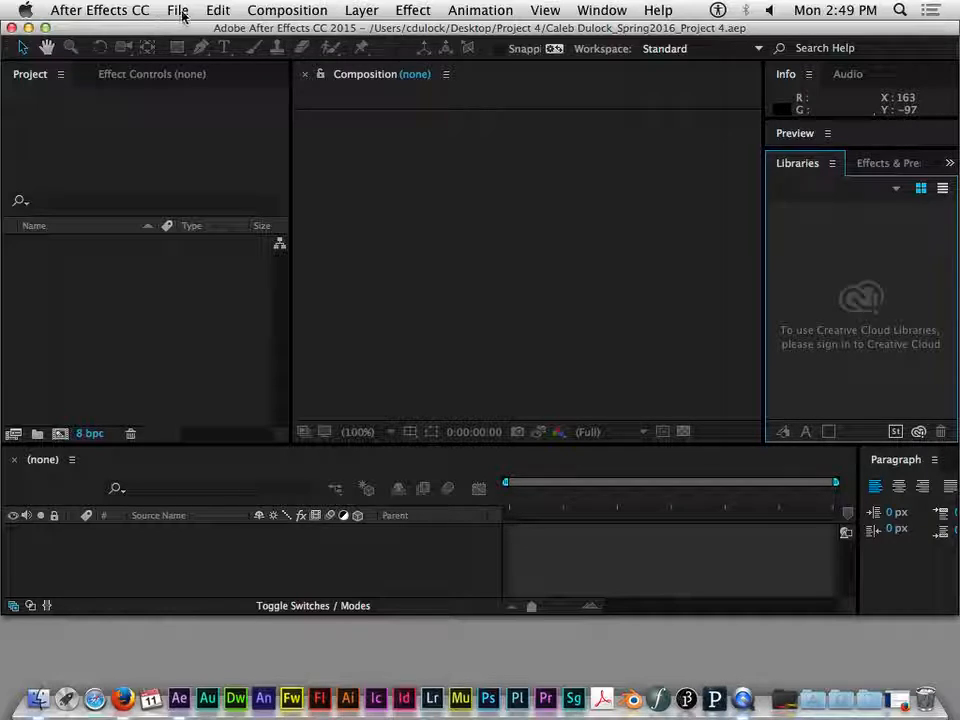
# - Open the Memory preferences and make the value for RAM reserved for other applications editable
pyautogui.click(179, 11)
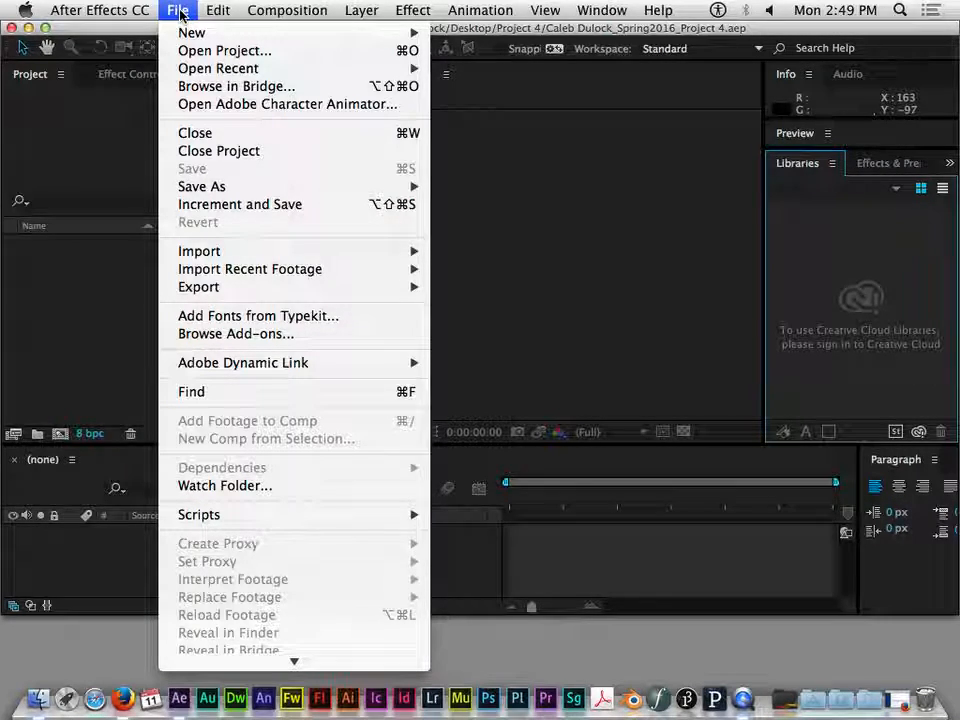
pyautogui.moveTo(102, 11)
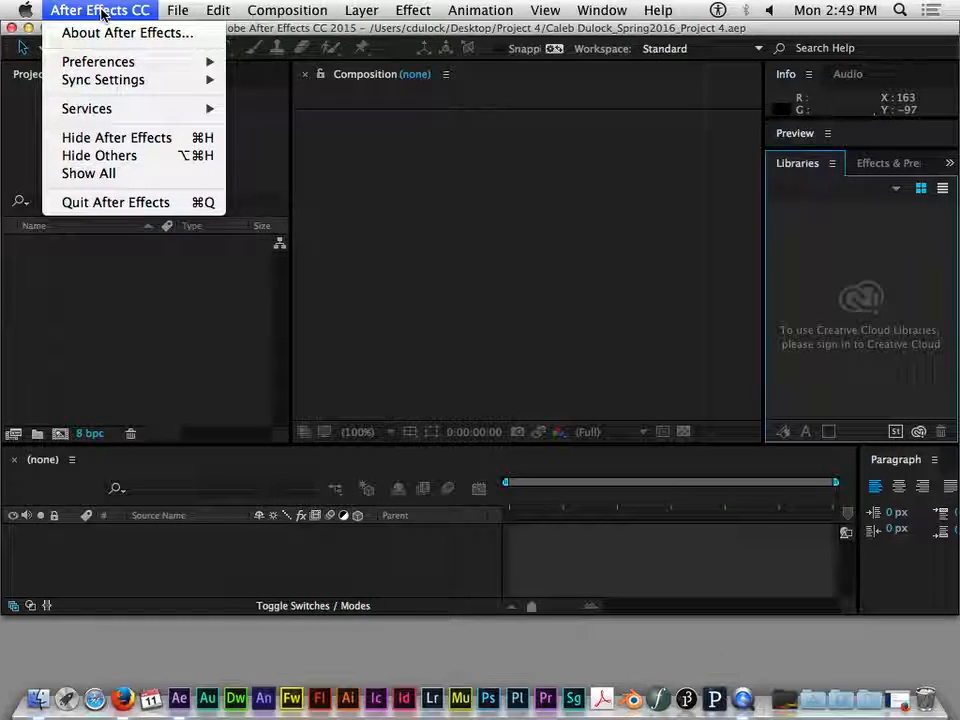
pyautogui.moveTo(127, 66)
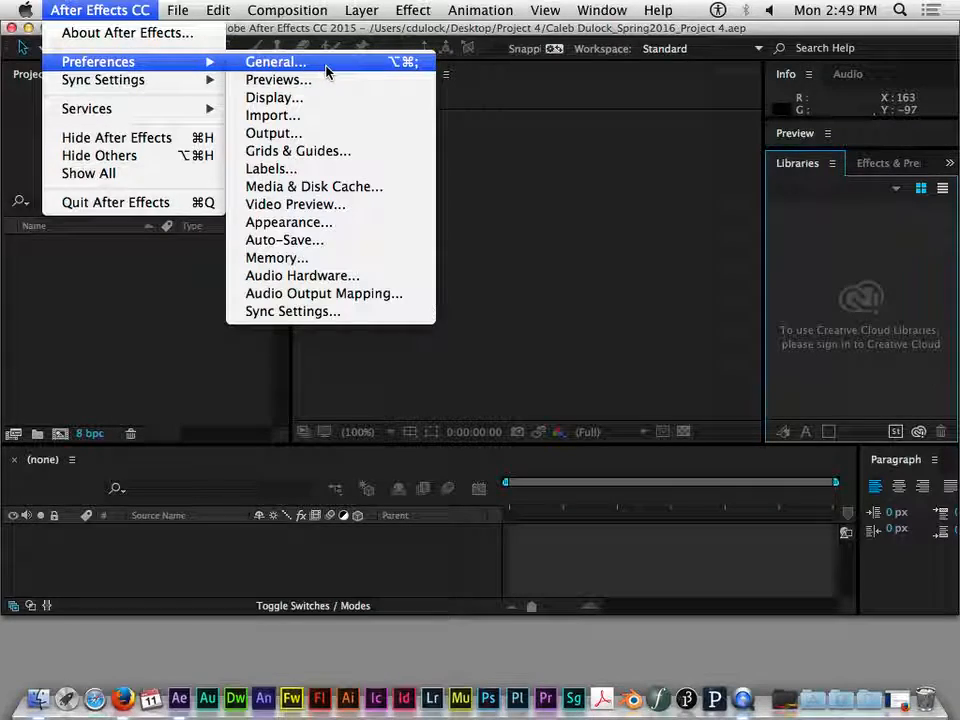
pyautogui.click(281, 258)
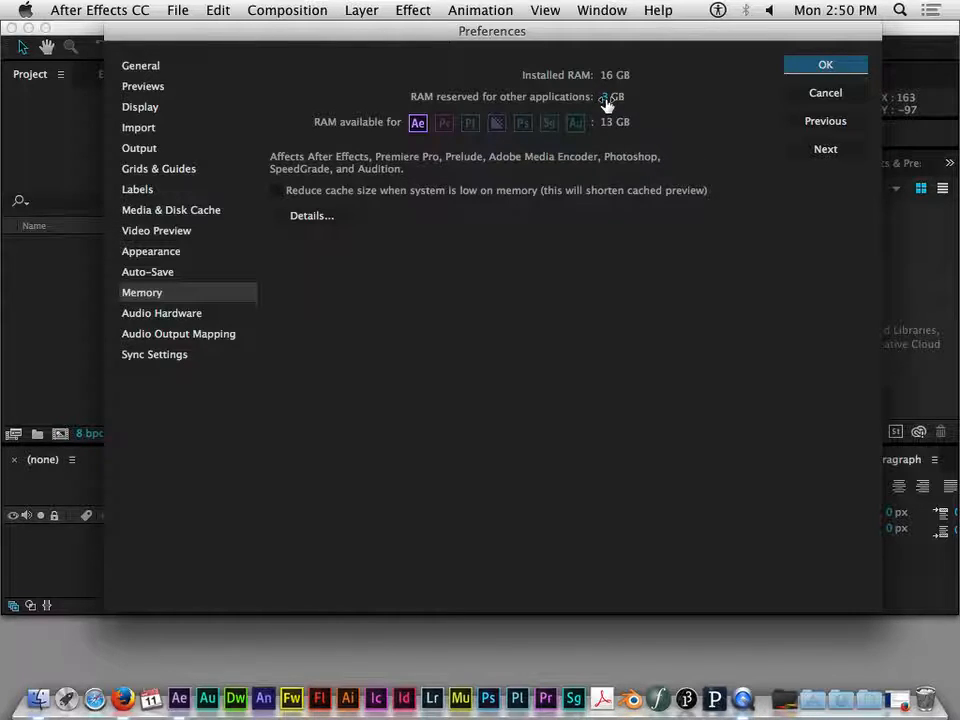
pyautogui.moveTo(606, 105); pyautogui.dragTo(631, 107)
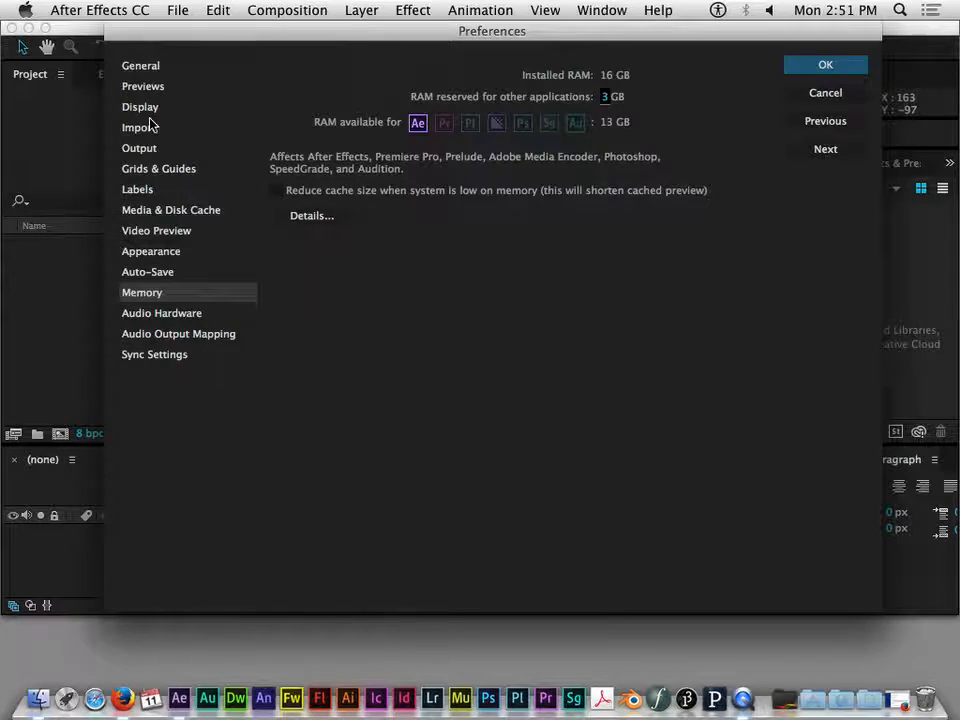
# - Show the Auto-Save preferences, try the Custom Location option and set the auto-save location to Next to Project
pyautogui.click(163, 279)
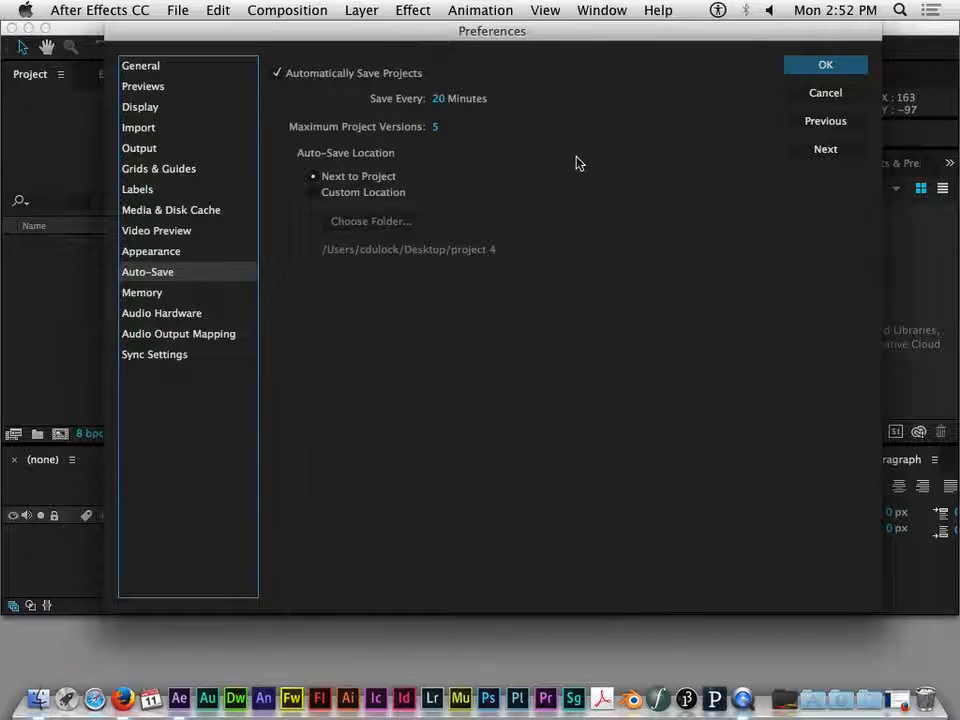
pyautogui.click(314, 191)
pyautogui.click(314, 177)
pyautogui.click(315, 192)
pyautogui.click(317, 178)
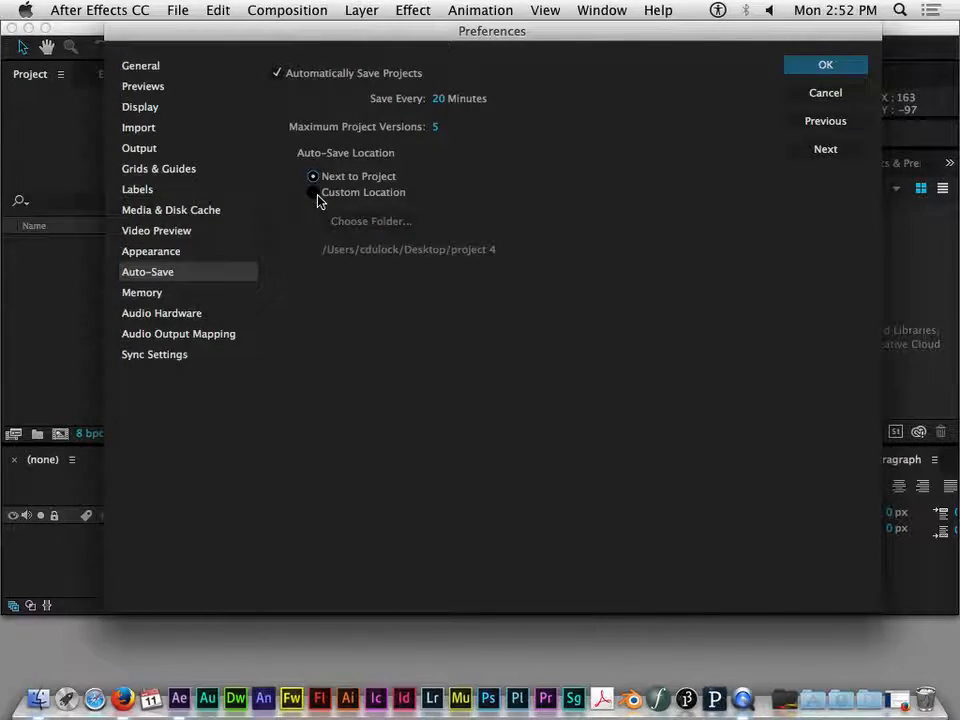
# - Set the auto-save location to a custom folder, choosing Project 4 on the Desktop, and accept the preferences
pyautogui.click(316, 193)
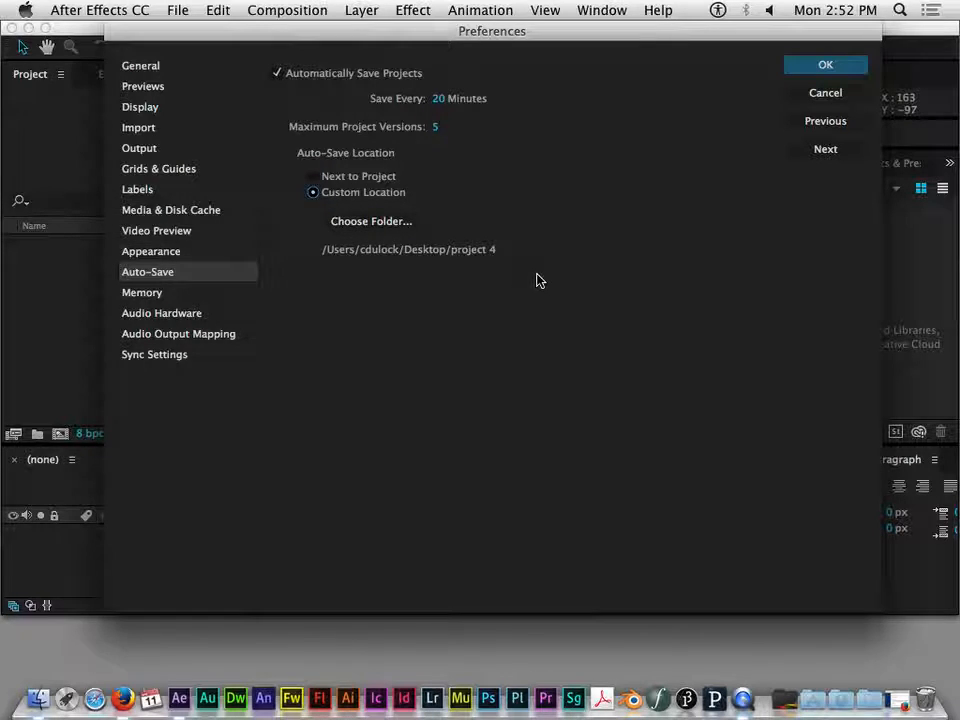
pyautogui.click(375, 222)
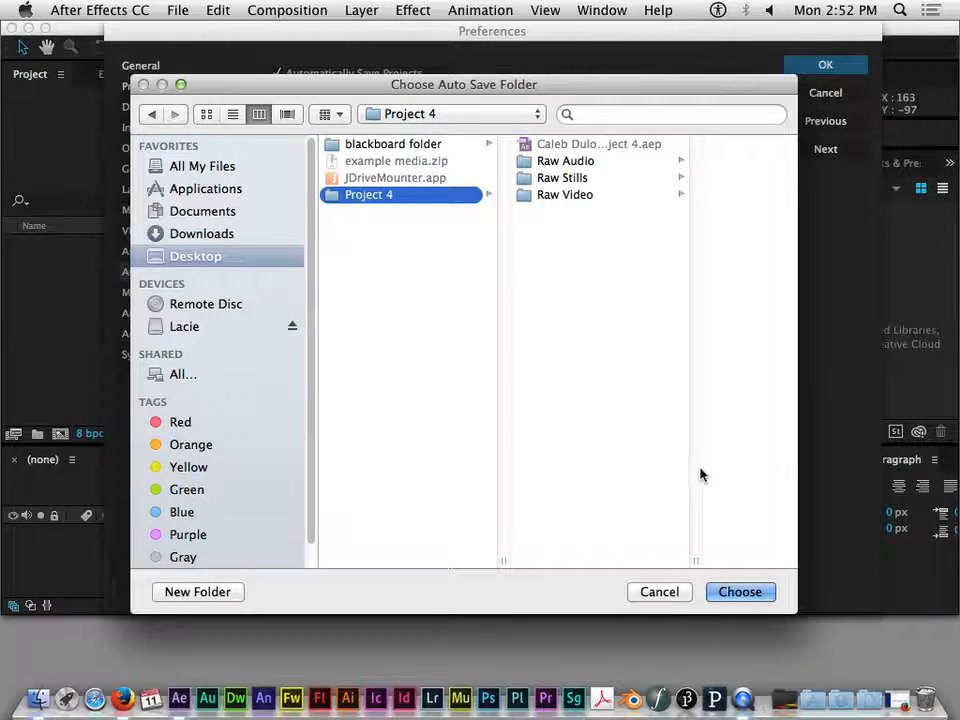
pyautogui.click(737, 594)
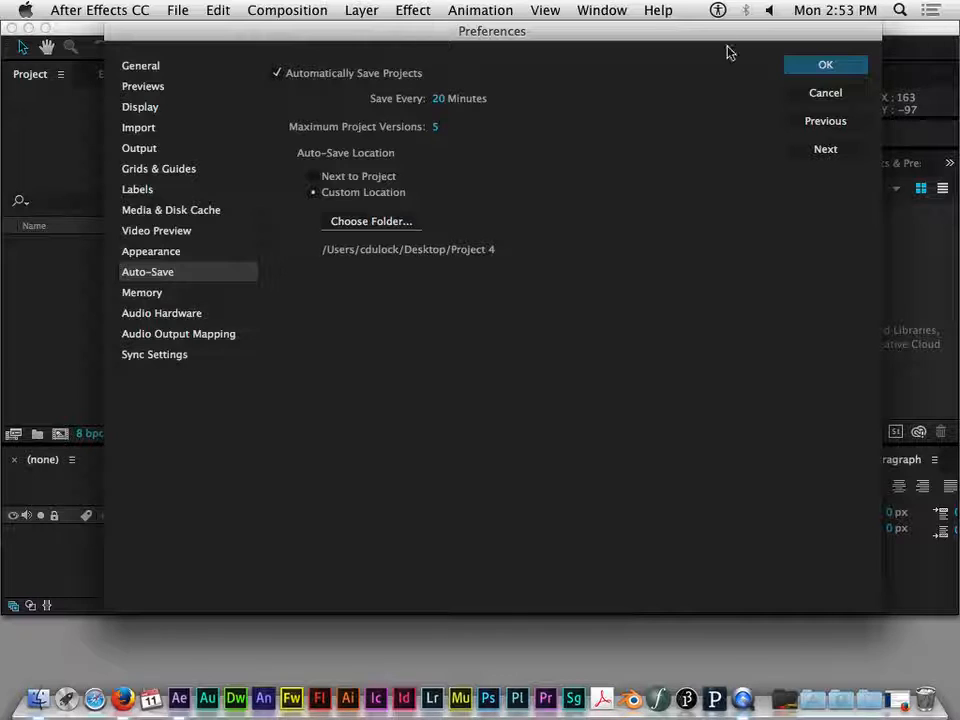
pyautogui.moveTo(671, 32); pyautogui.dragTo(660, 8)
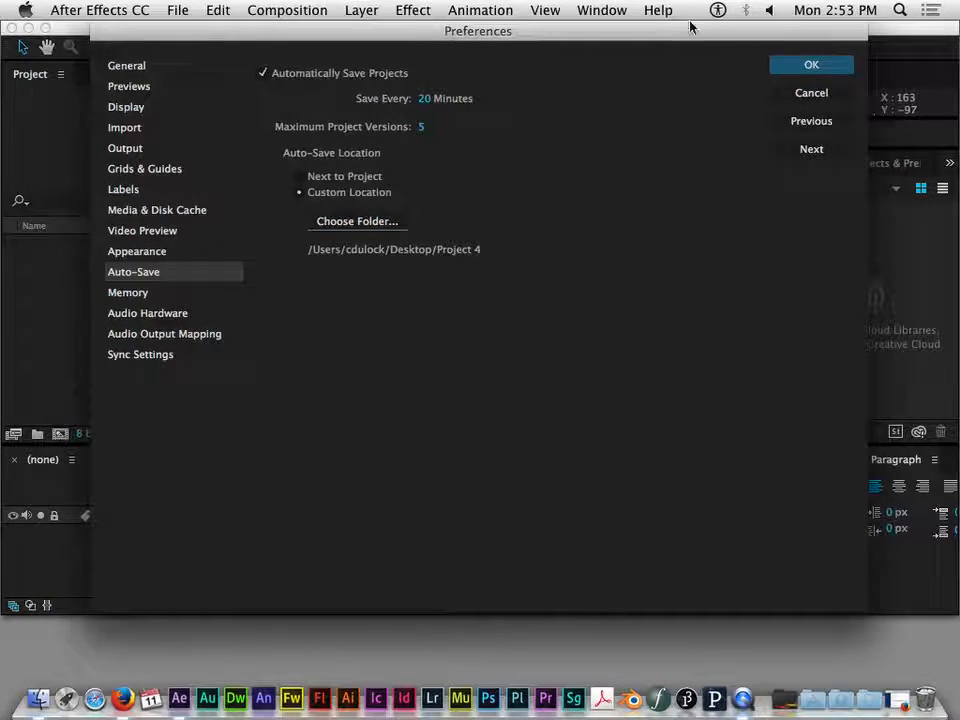
pyautogui.click(813, 67)
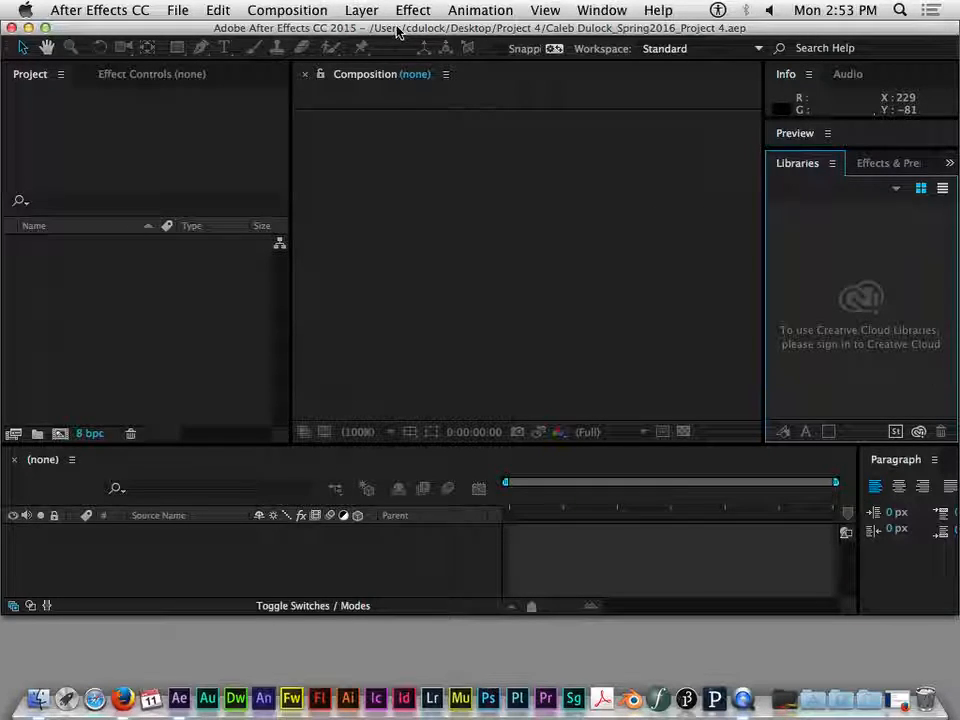
pyautogui.click(752, 49)
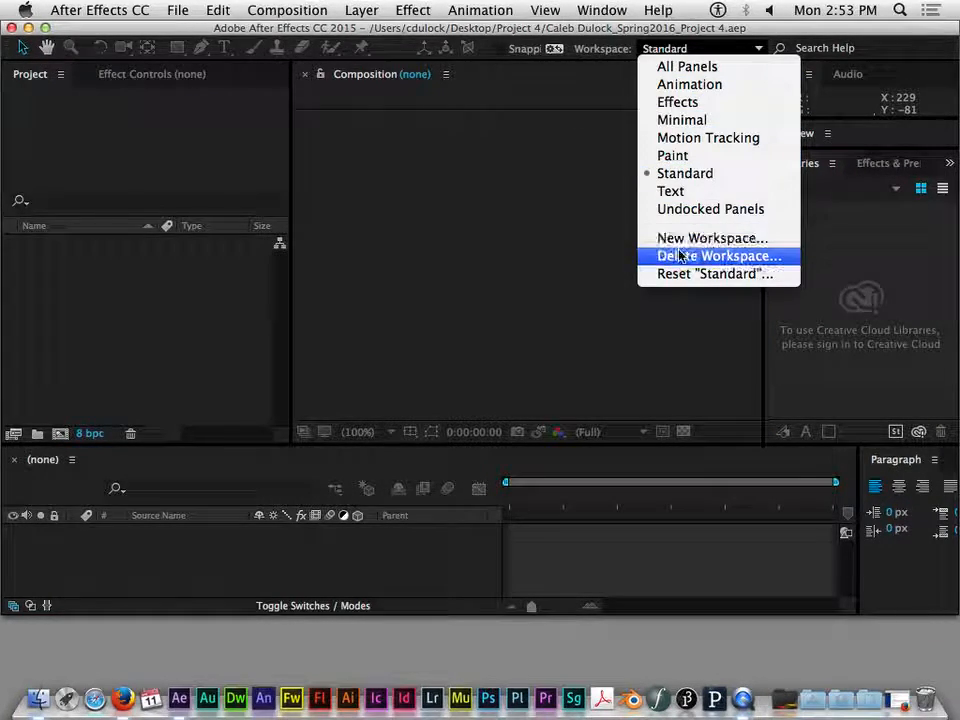
pyautogui.click(705, 50)
pyautogui.click(705, 50)
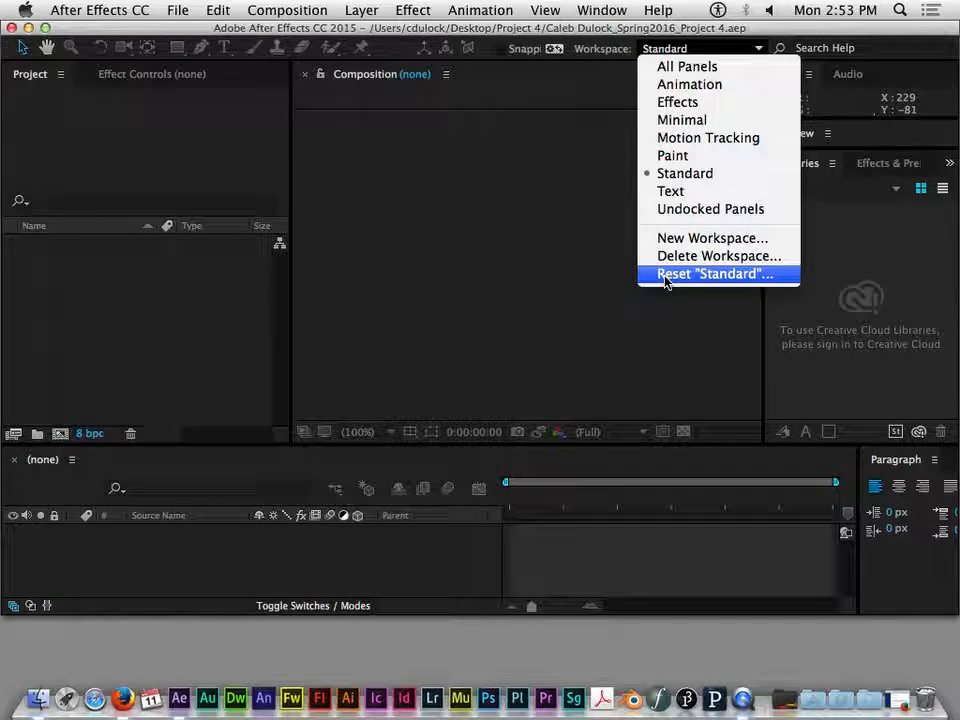
pyautogui.click(558, 148)
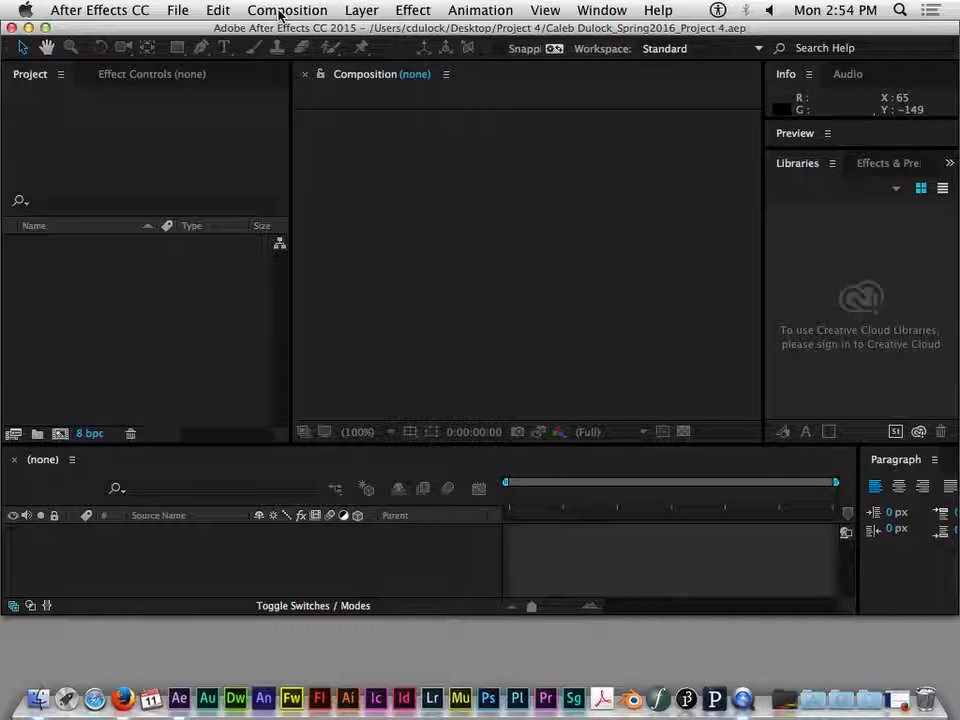
# - Start a new composition and name it Main Comp
pyautogui.click(281, 11)
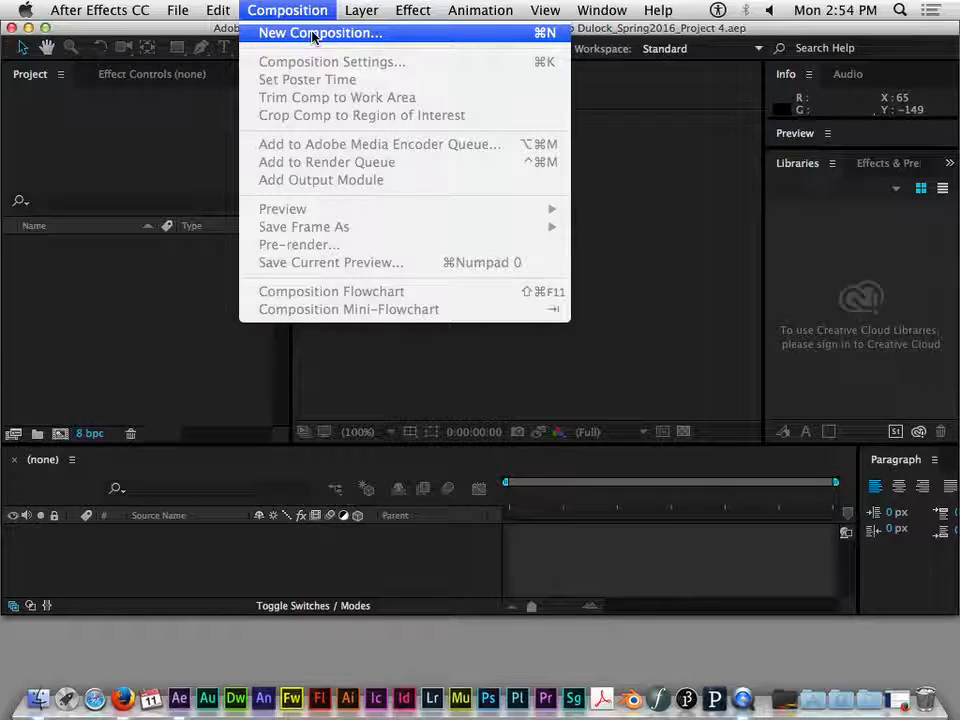
pyautogui.click(313, 34)
pyautogui.moveTo(313, 34); pyautogui.dragTo(465, 34)
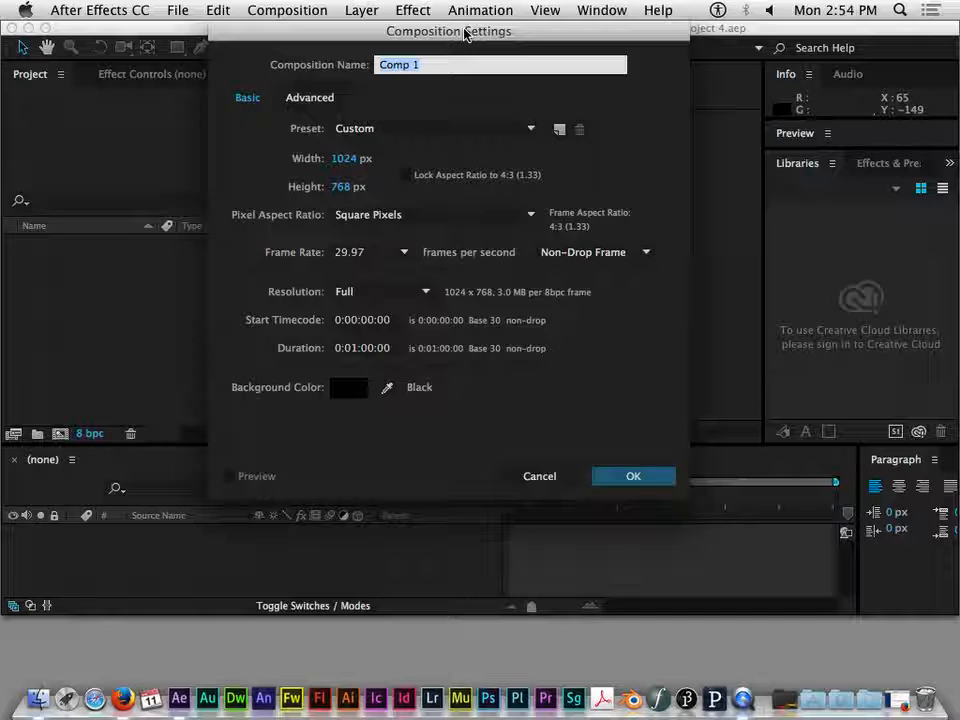
pyautogui.write('Main Comp')
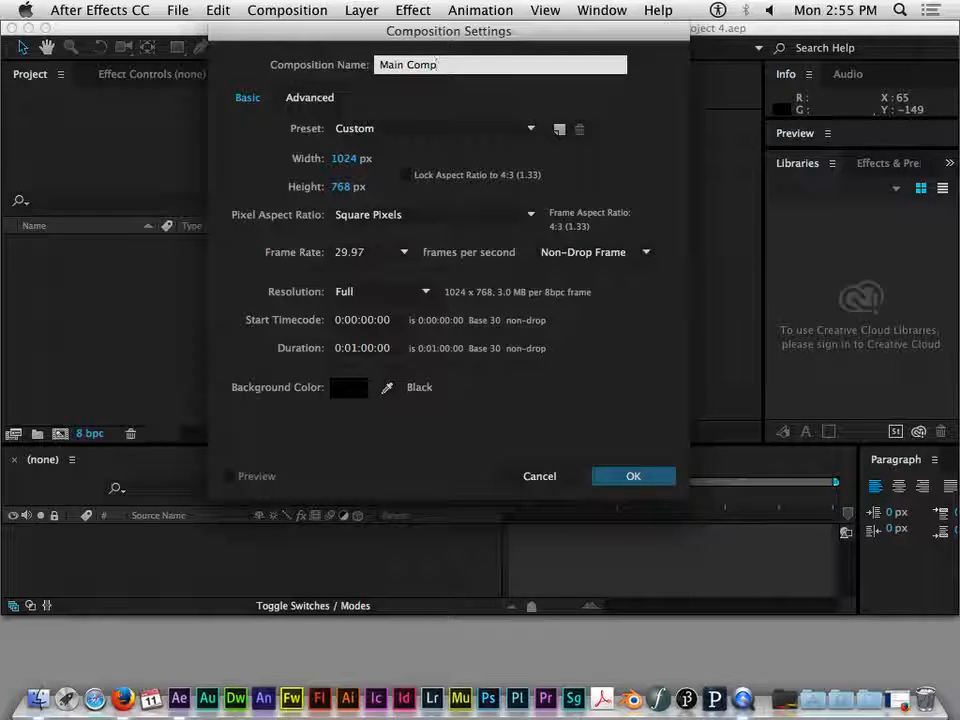
pyautogui.click(437, 100)
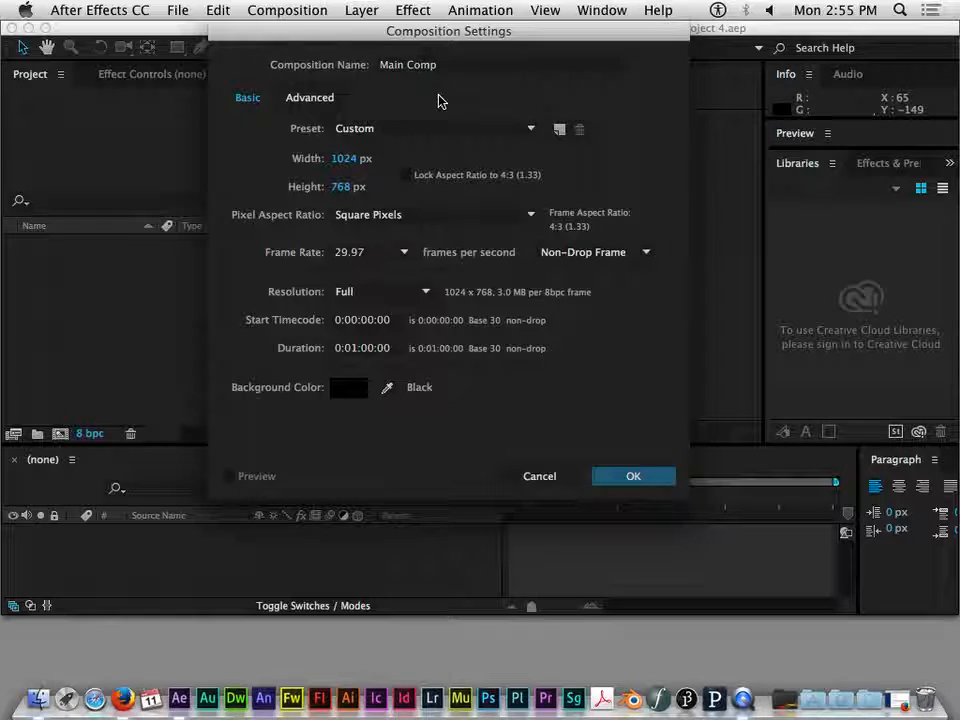
# - Keep the Custom preset for the composition, with a 1024 x 768 px frame and the aspect ratio unlocked
pyautogui.click(355, 140)
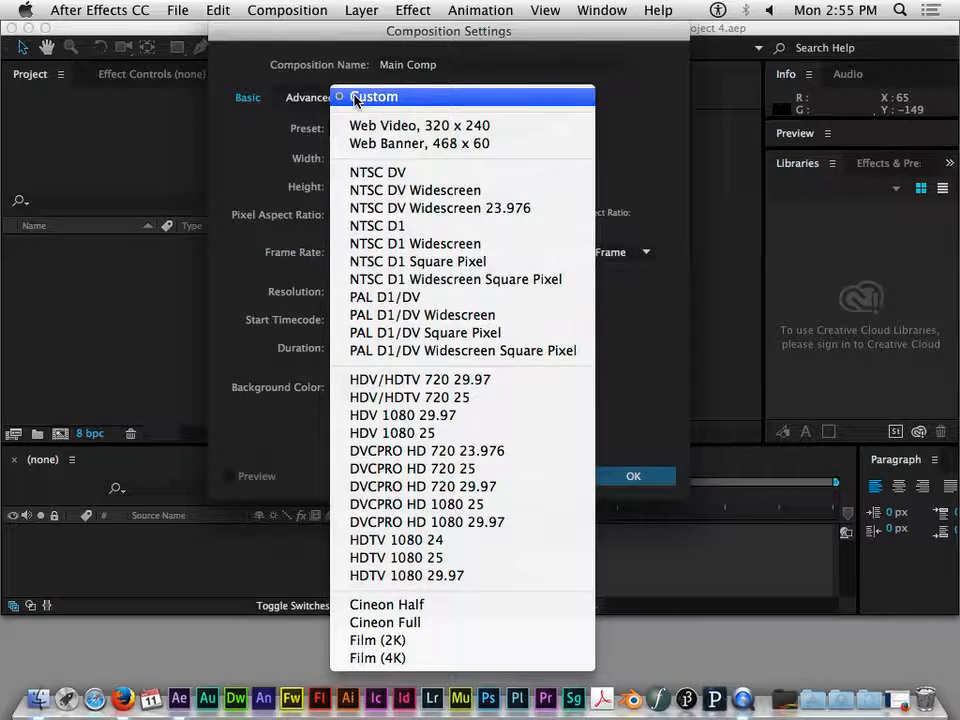
pyautogui.click(355, 97)
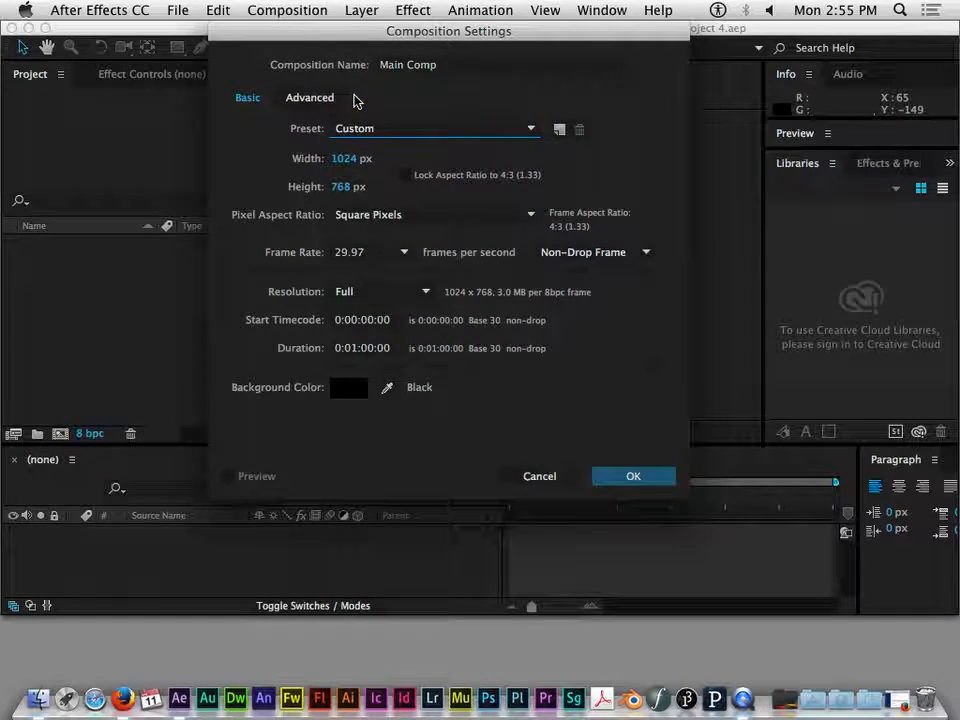
pyautogui.click(406, 180)
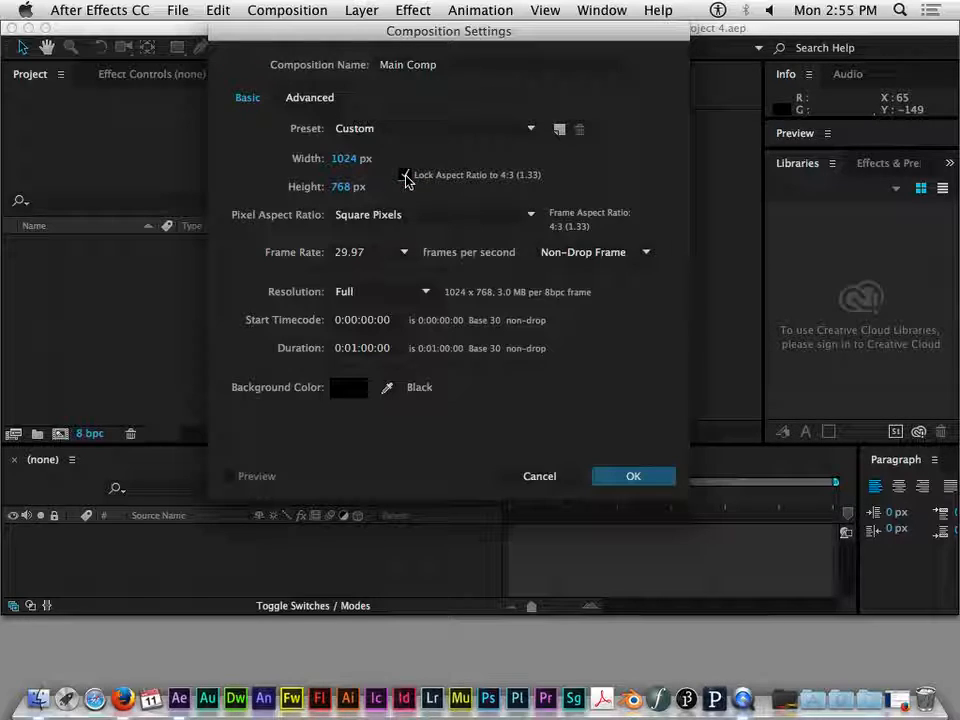
pyautogui.click(406, 176)
pyautogui.click(340, 187)
pyautogui.click(446, 195)
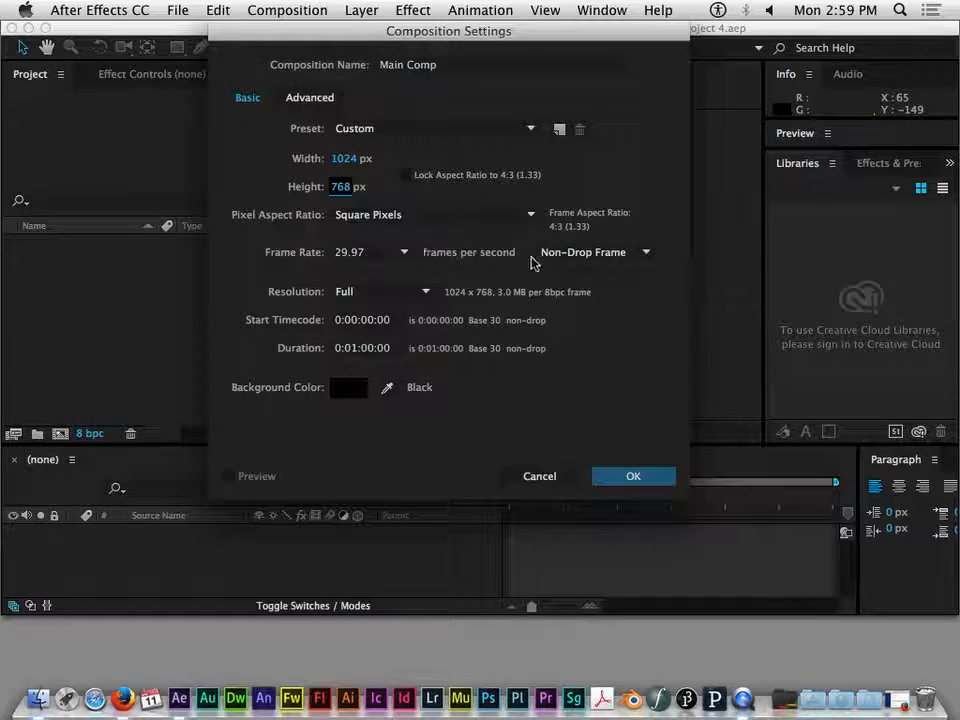
# - Keep Non-Drop Frame timecode and a duration of 0:01:00:00, and create the composition
pyautogui.click(646, 253)
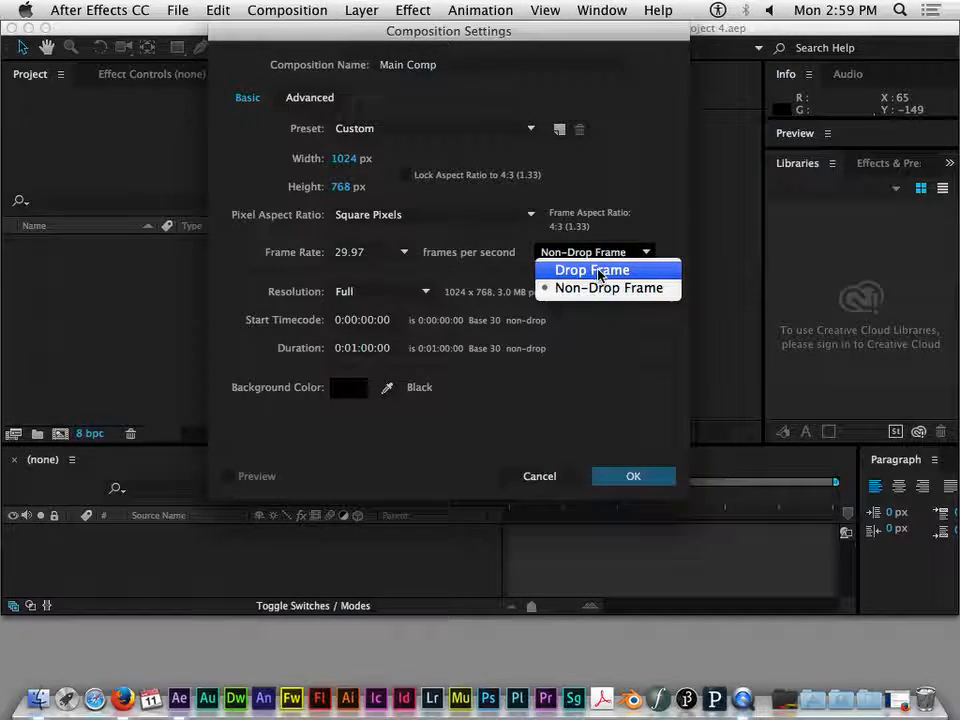
pyautogui.click(640, 255)
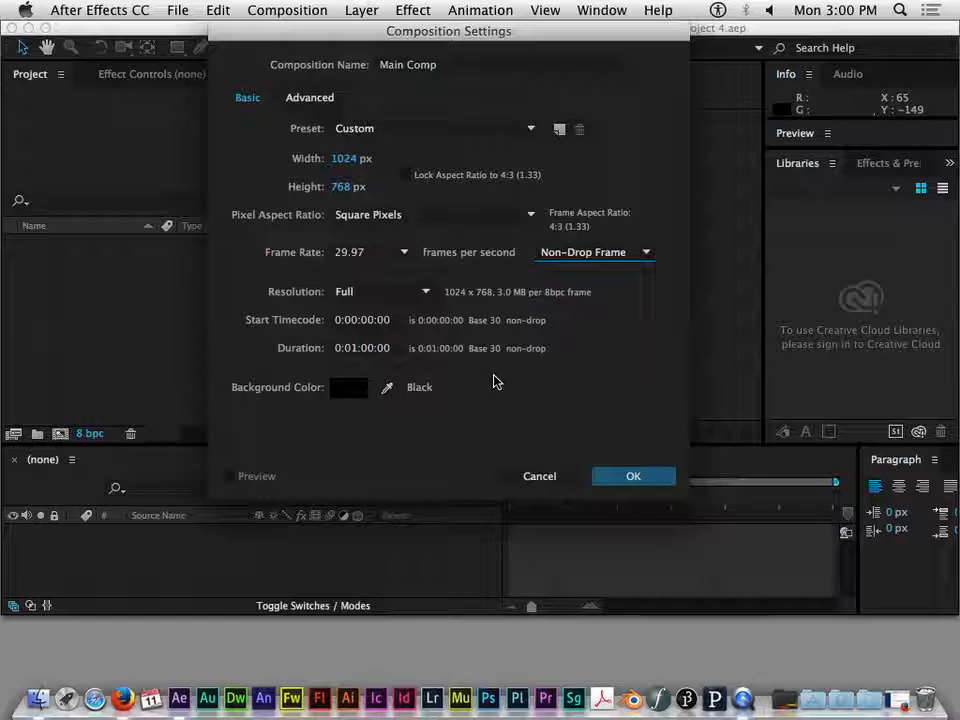
pyautogui.click(377, 347)
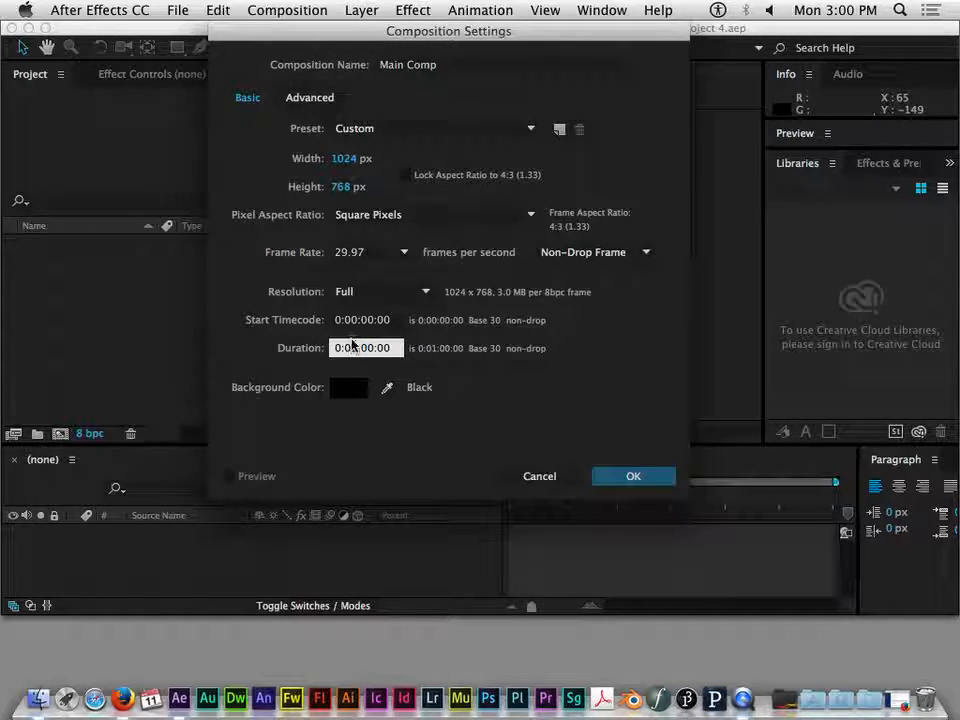
pyautogui.click(425, 344)
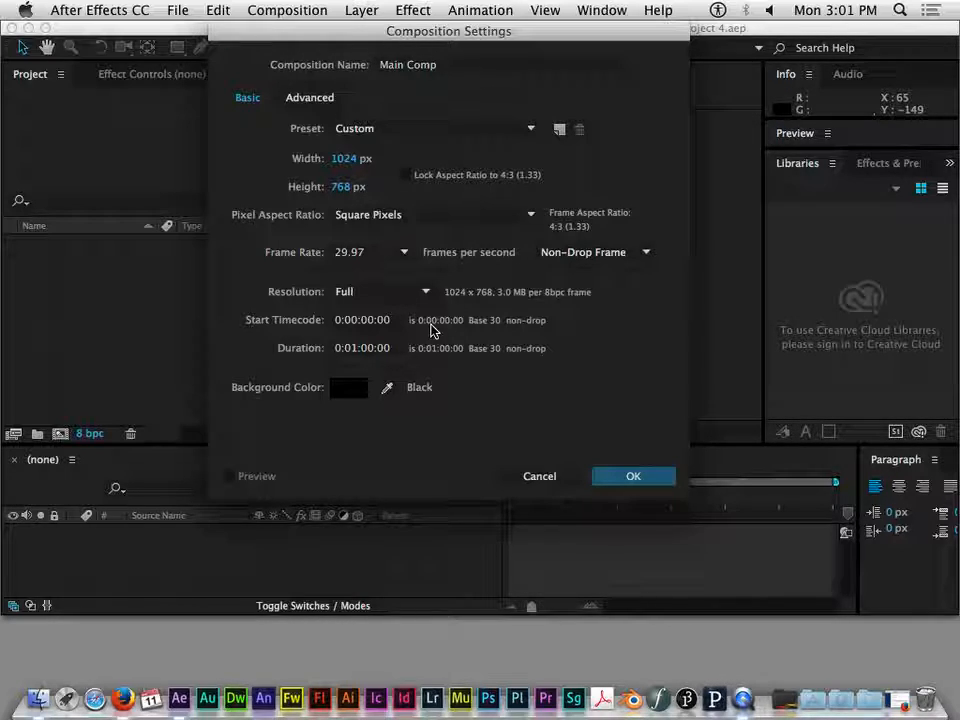
pyautogui.click(630, 476)
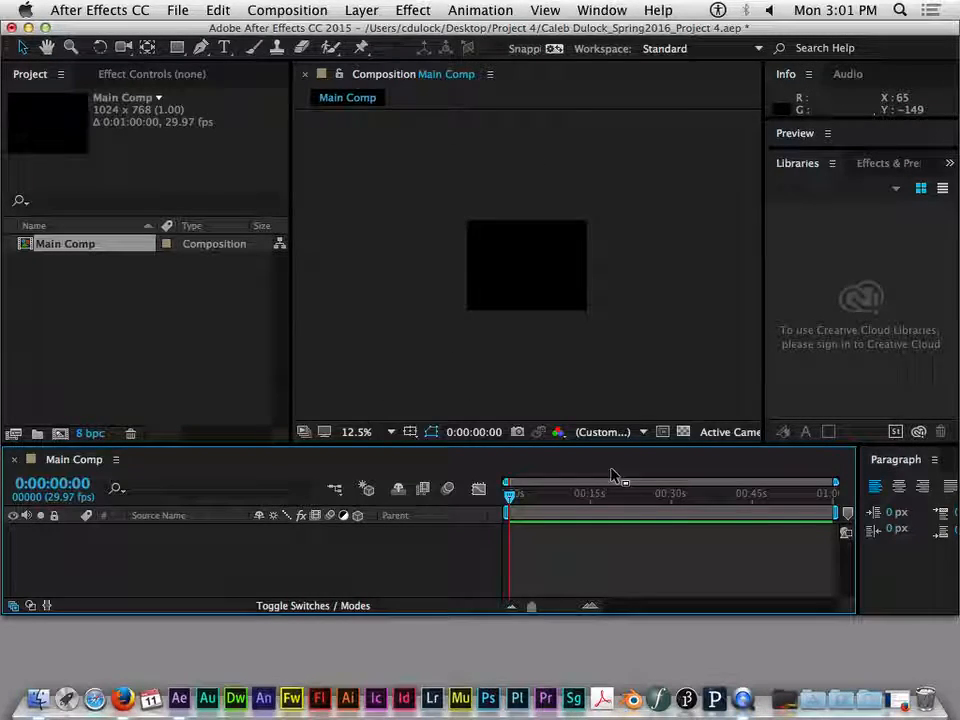
# - Display the composition at 25% magnification and widen the Project panel
pyautogui.press('.')
pyautogui.press('.')
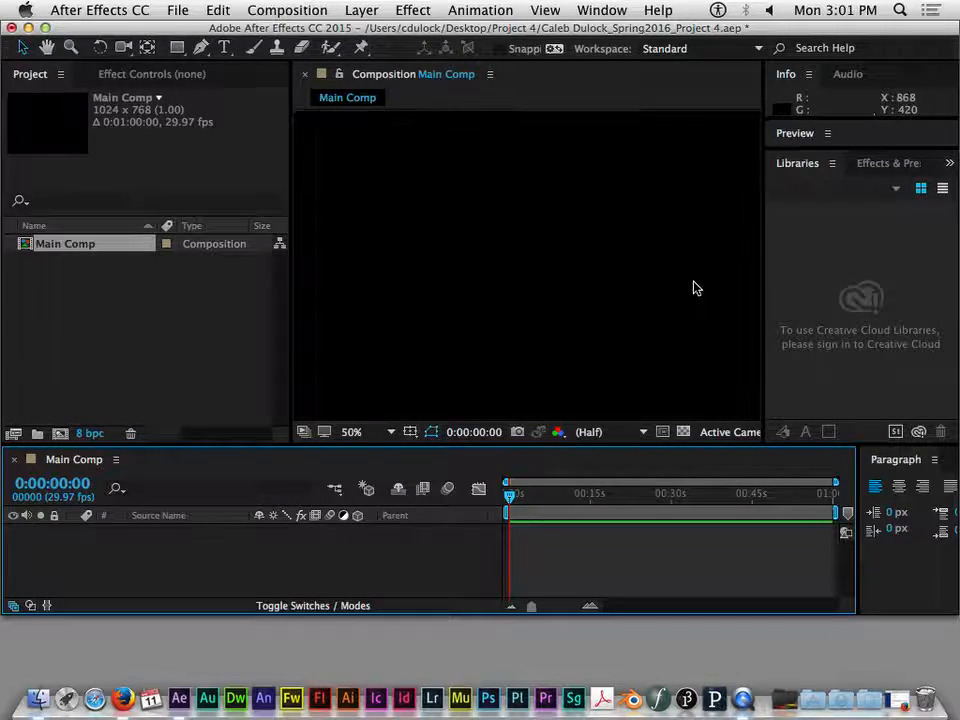
pyautogui.press(',')
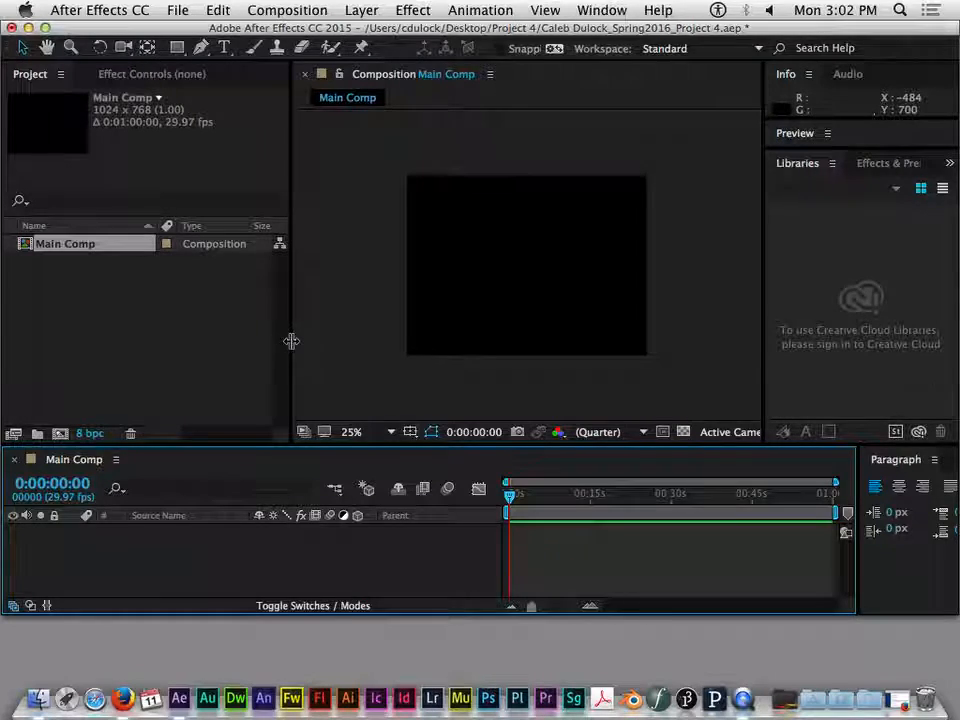
pyautogui.moveTo(290, 340); pyautogui.dragTo(339, 347)
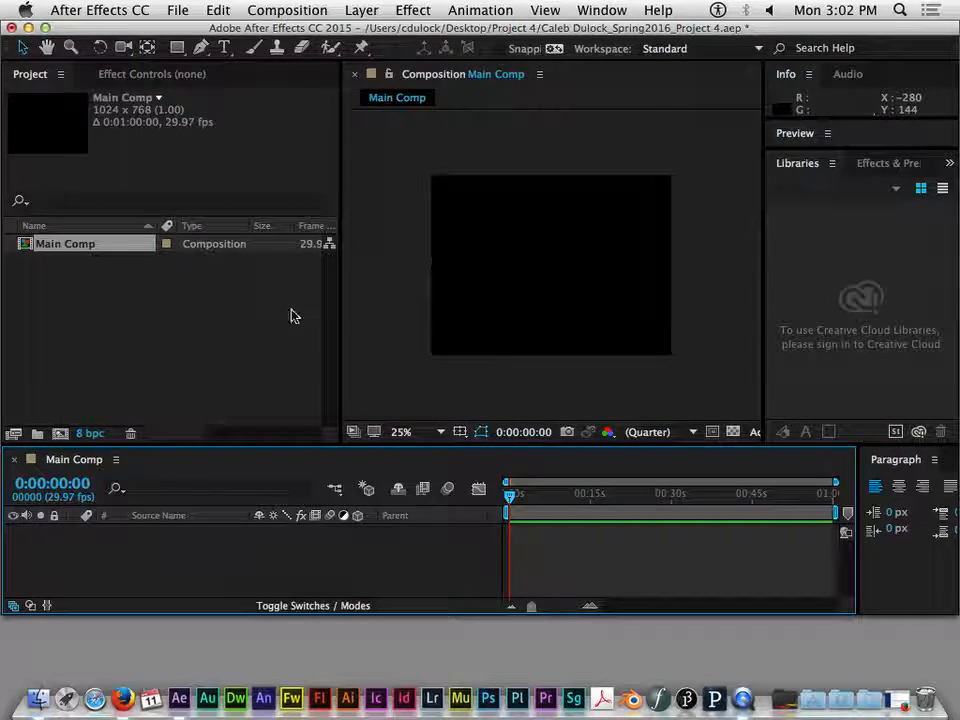
# - Import all three WAV files from the Raw Audio folder in Project 4 into the project
pyautogui.click(175, 272)
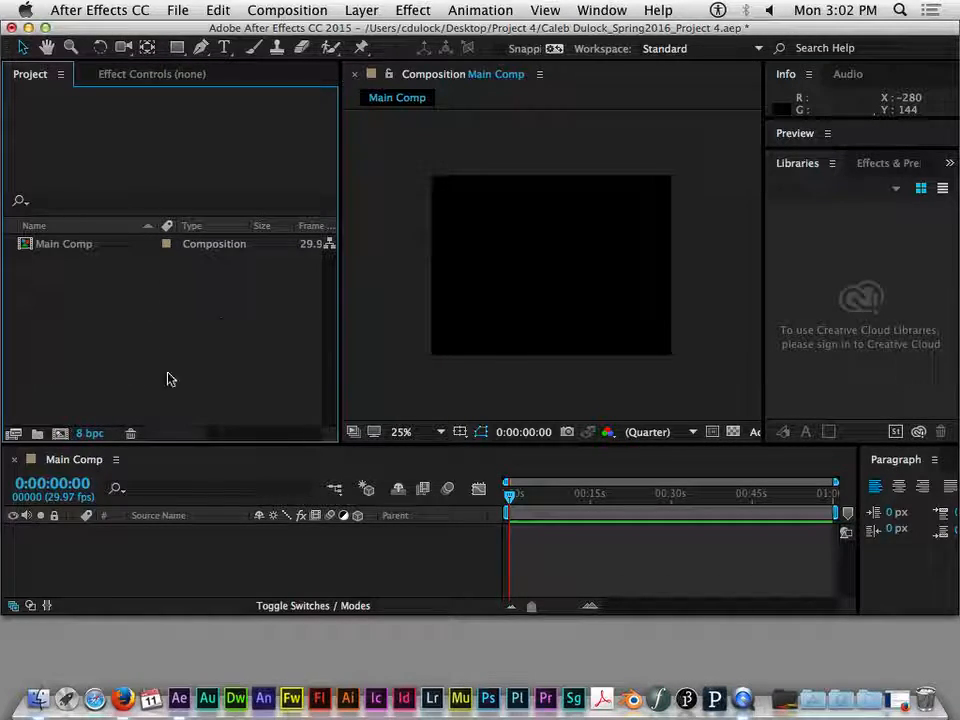
pyautogui.doubleClick(168, 344)
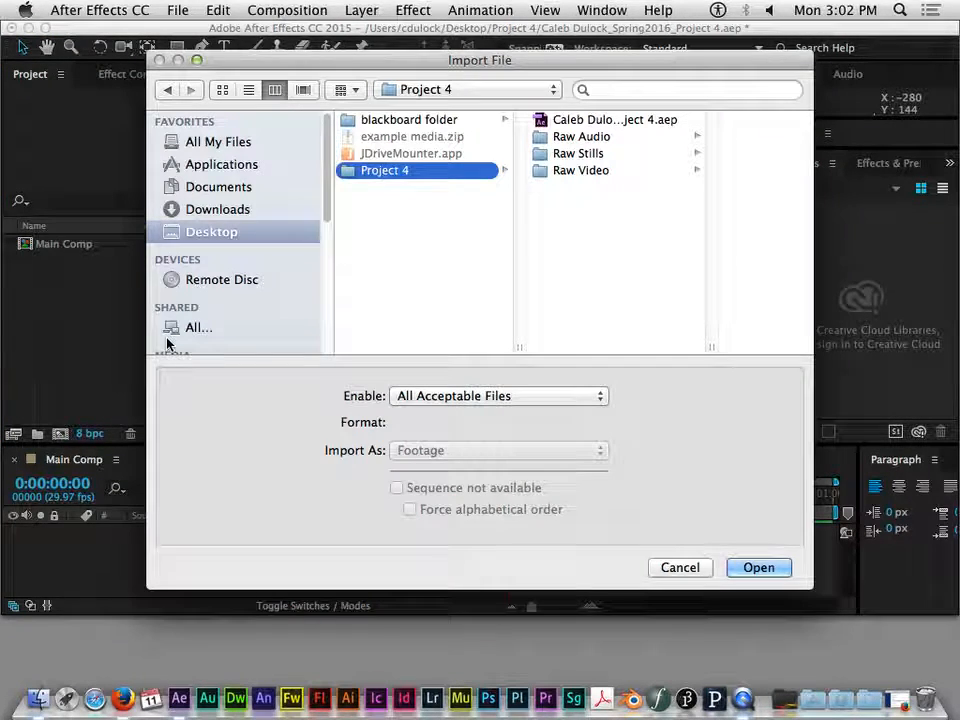
pyautogui.moveTo(503, 68); pyautogui.dragTo(534, 31)
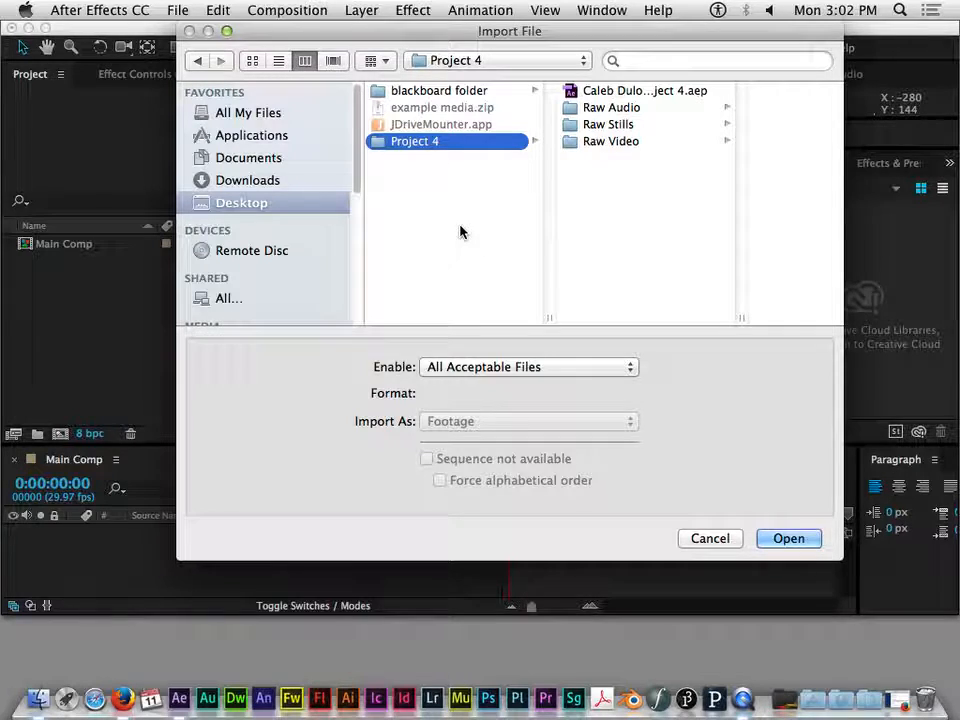
pyautogui.click(618, 107)
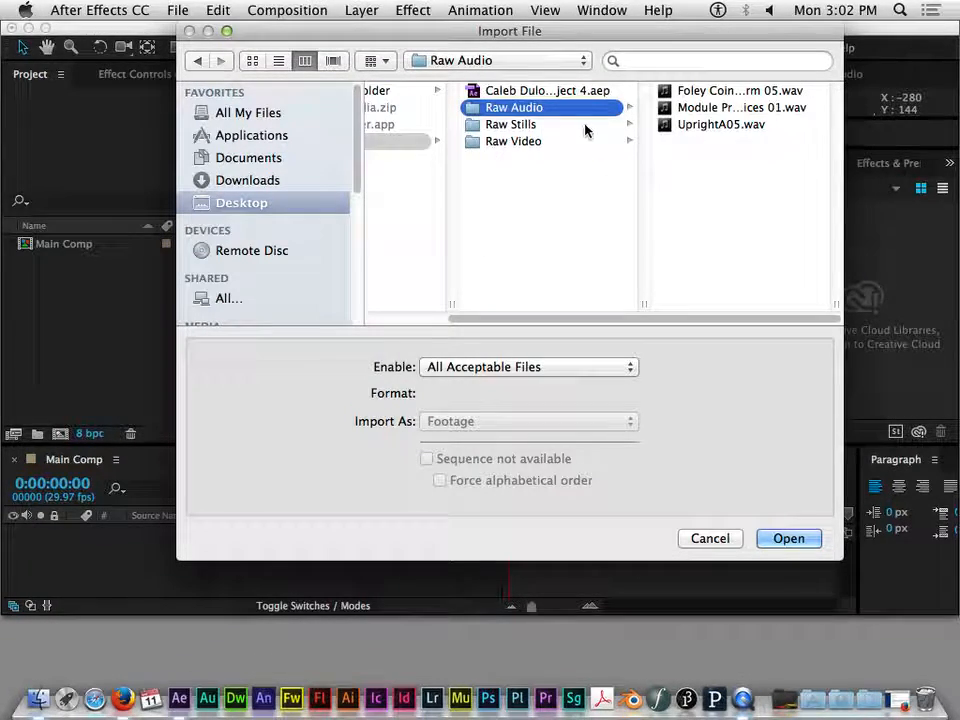
pyautogui.click(771, 165)
pyautogui.moveTo(771, 165); pyautogui.dragTo(709, 79)
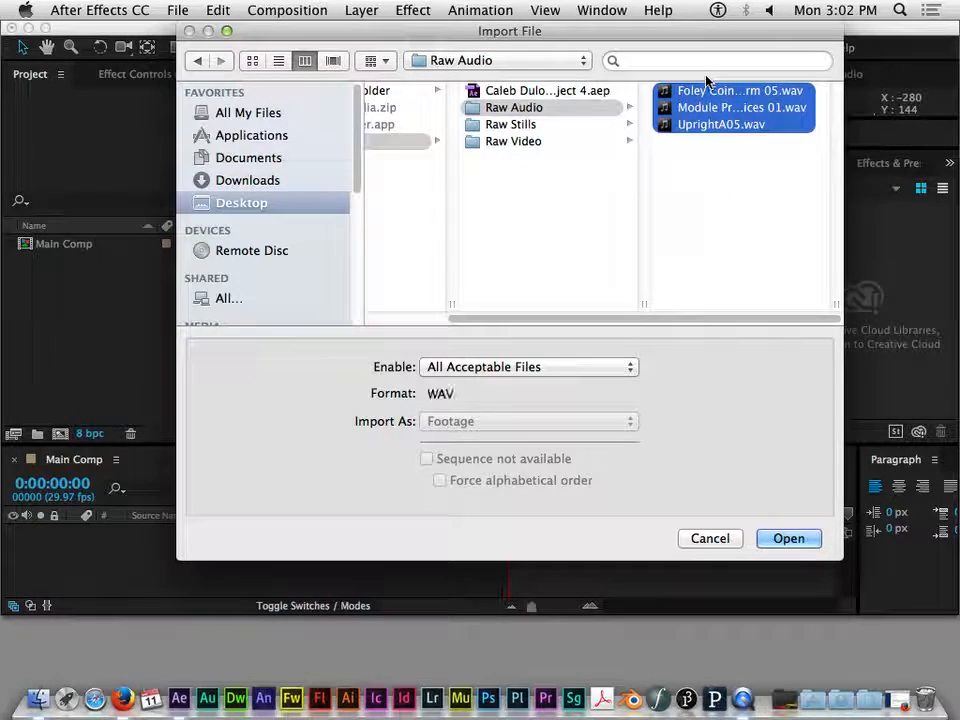
pyautogui.click(788, 538)
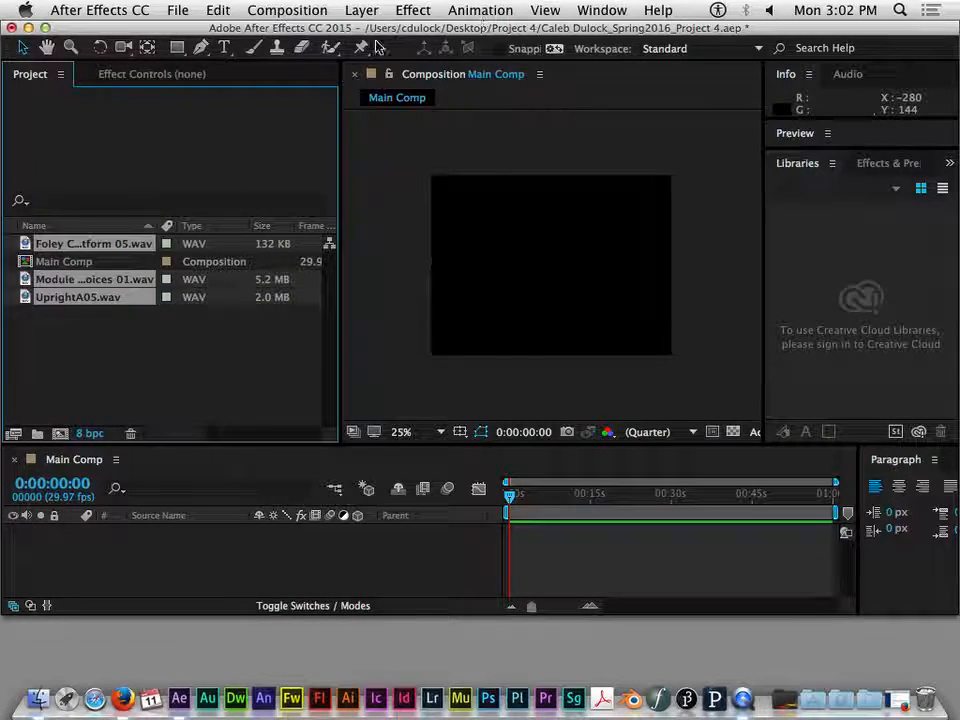
# - Import the still image IMG_7268_l.jpeg from the Raw Stills folder
pyautogui.doubleClick(150, 347)
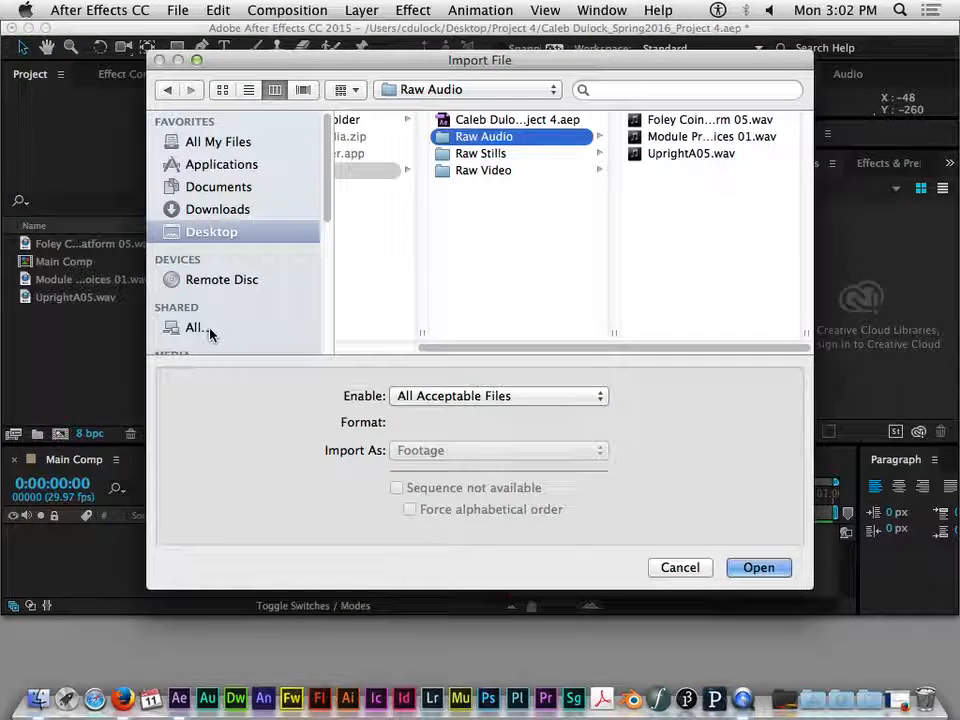
pyautogui.click(474, 157)
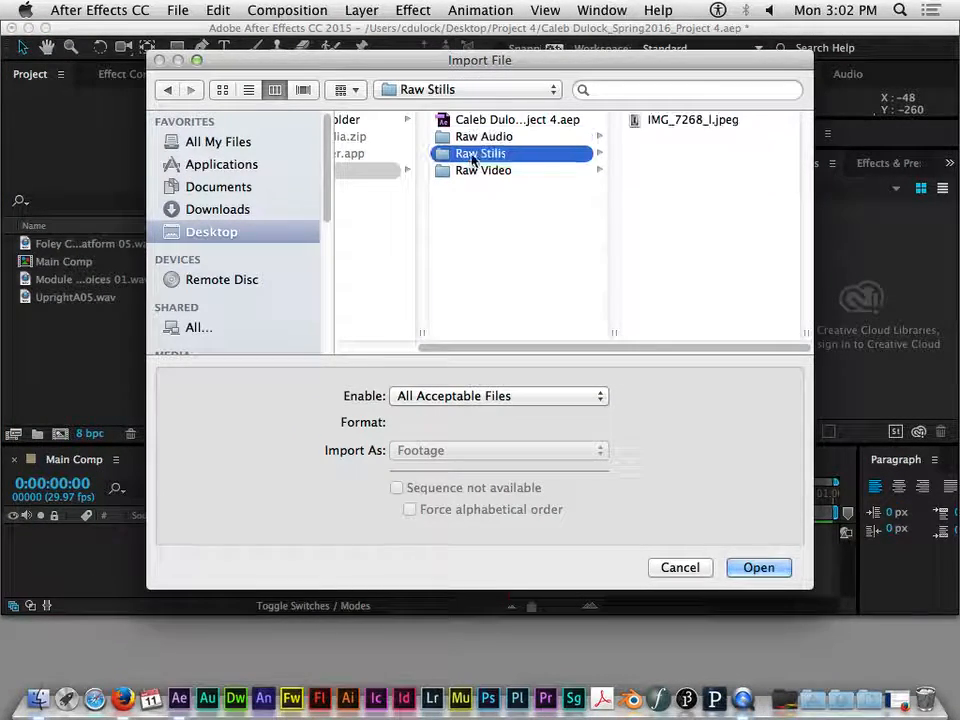
pyautogui.click(703, 120)
pyautogui.click(758, 568)
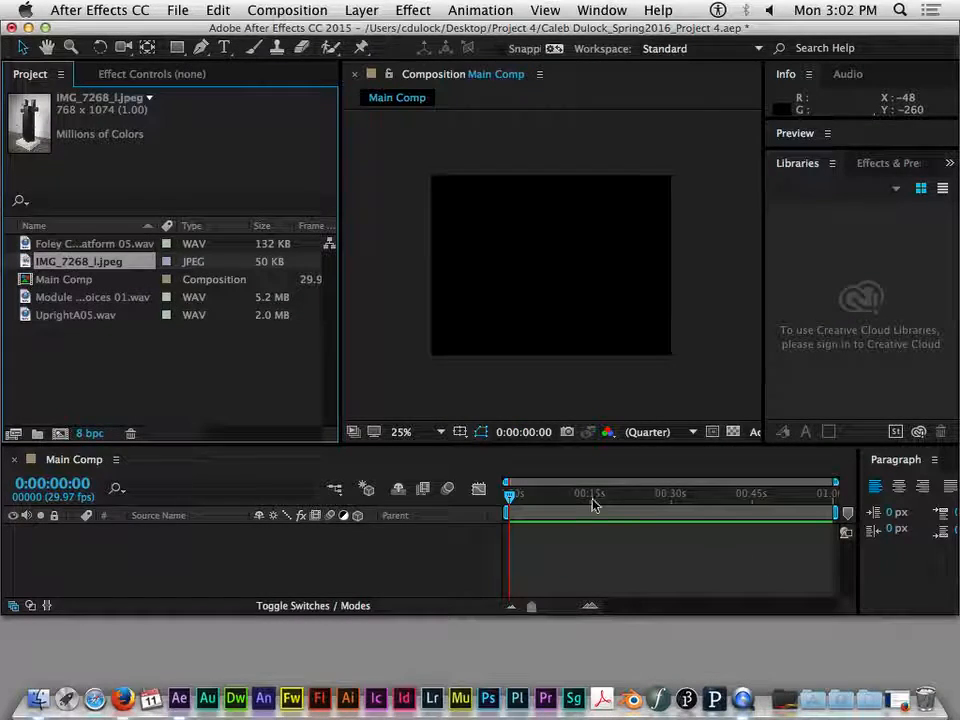
# - Start importing from the Raw Video folder, choosing IMG_2136.MOV and keeping Footage as the import type
pyautogui.doubleClick(191, 358)
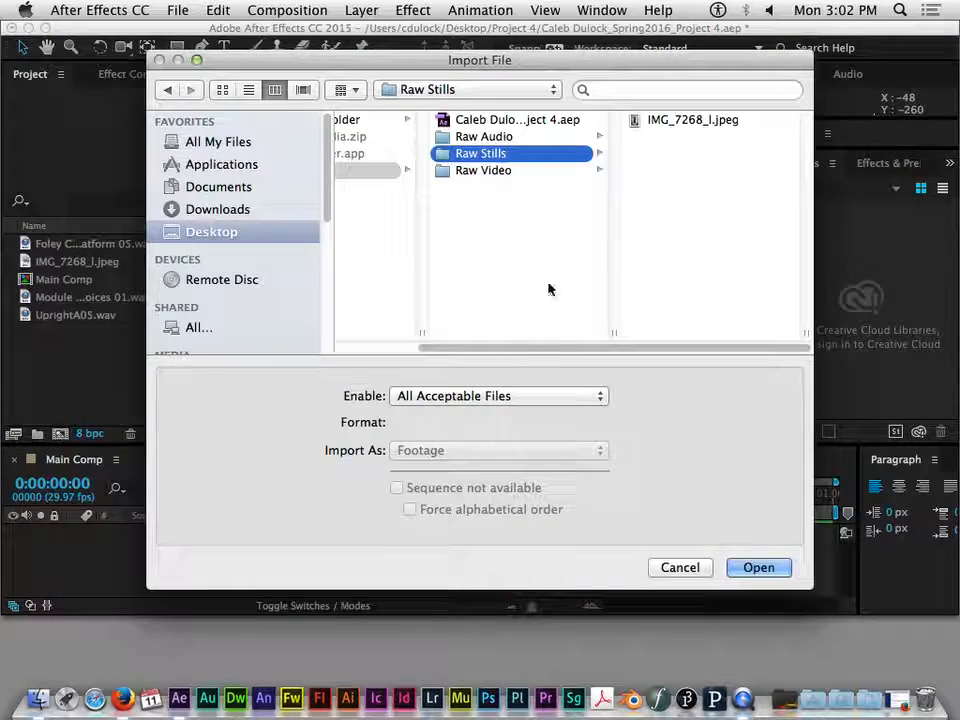
pyautogui.click(510, 174)
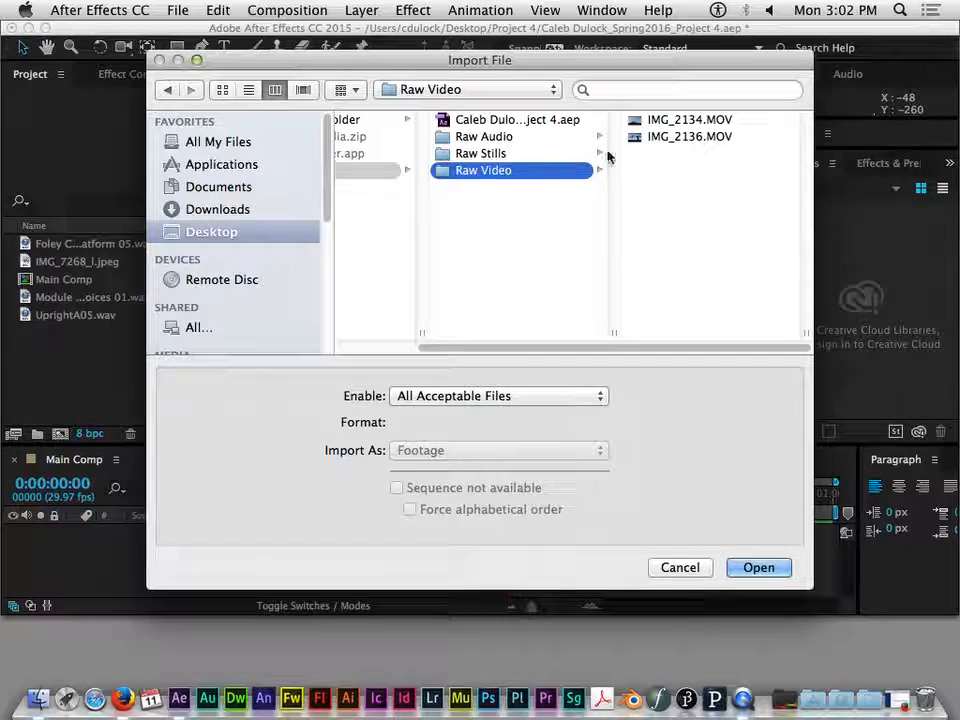
pyautogui.click(656, 136)
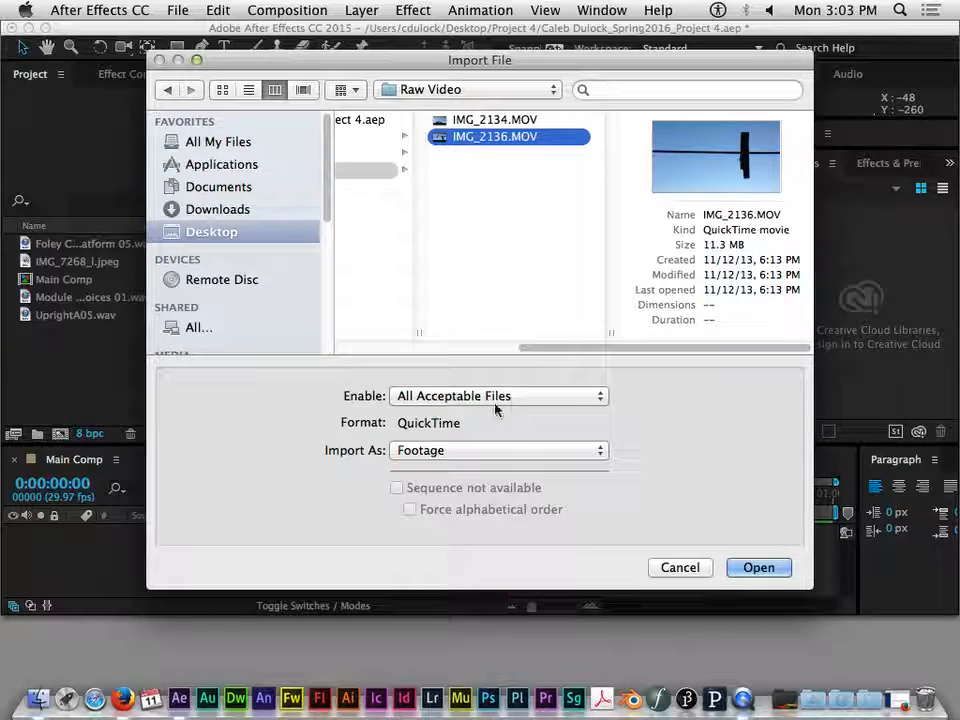
pyautogui.click(447, 450)
pyautogui.click(484, 456)
pyautogui.click(486, 455)
pyautogui.click(469, 468)
pyautogui.click(480, 454)
pyautogui.click(480, 434)
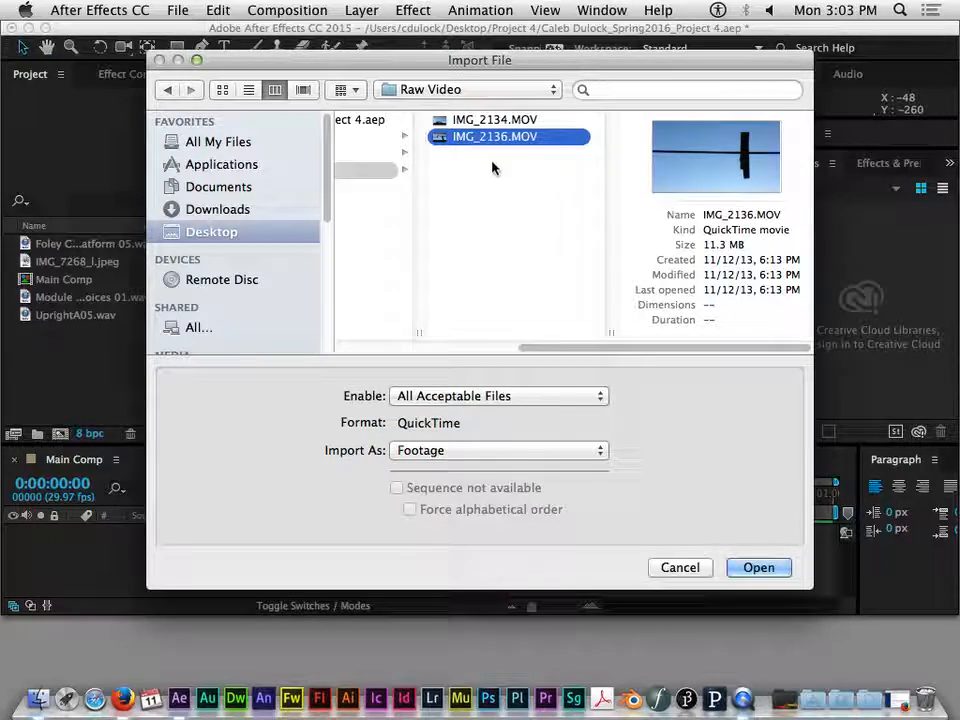
# - Import both IMG_2134.MOV and IMG_2136.MOV as footage, and make the Project panel slightly taller
pyautogui.click(485, 120)
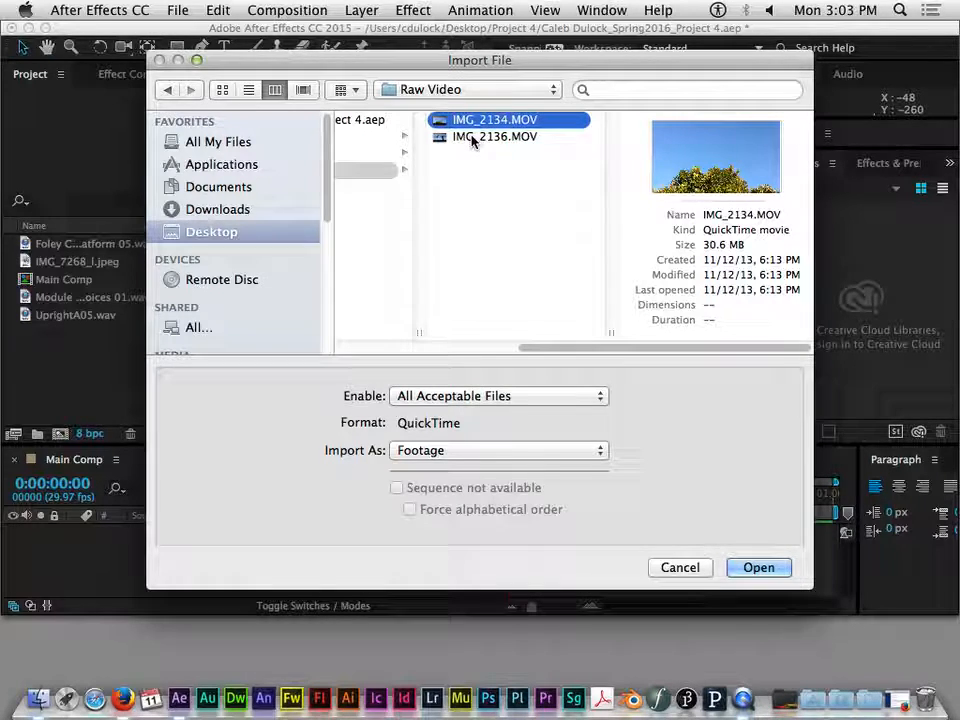
pyautogui.keyDown('shift'); pyautogui.click(473, 137); pyautogui.keyUp('shift')
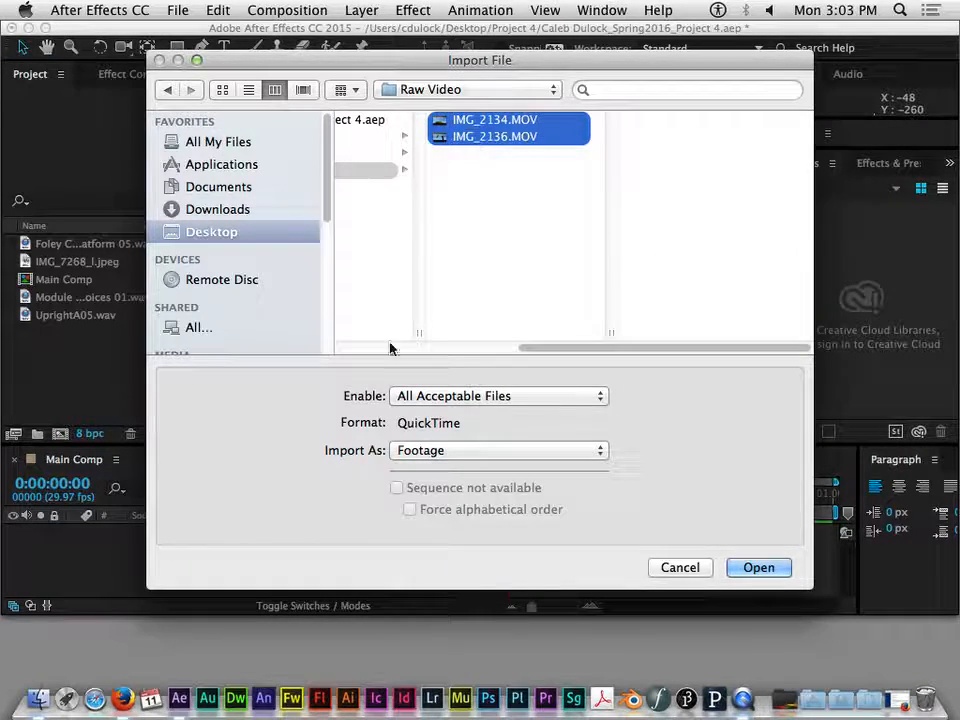
pyautogui.click(449, 452)
pyautogui.click(482, 455)
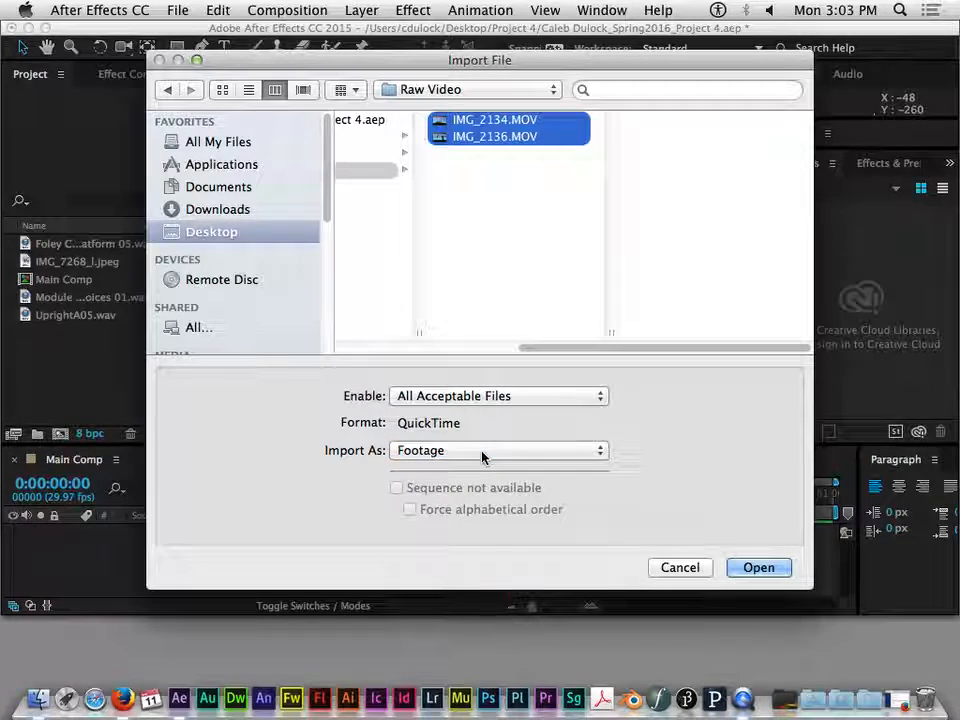
pyautogui.click(763, 569)
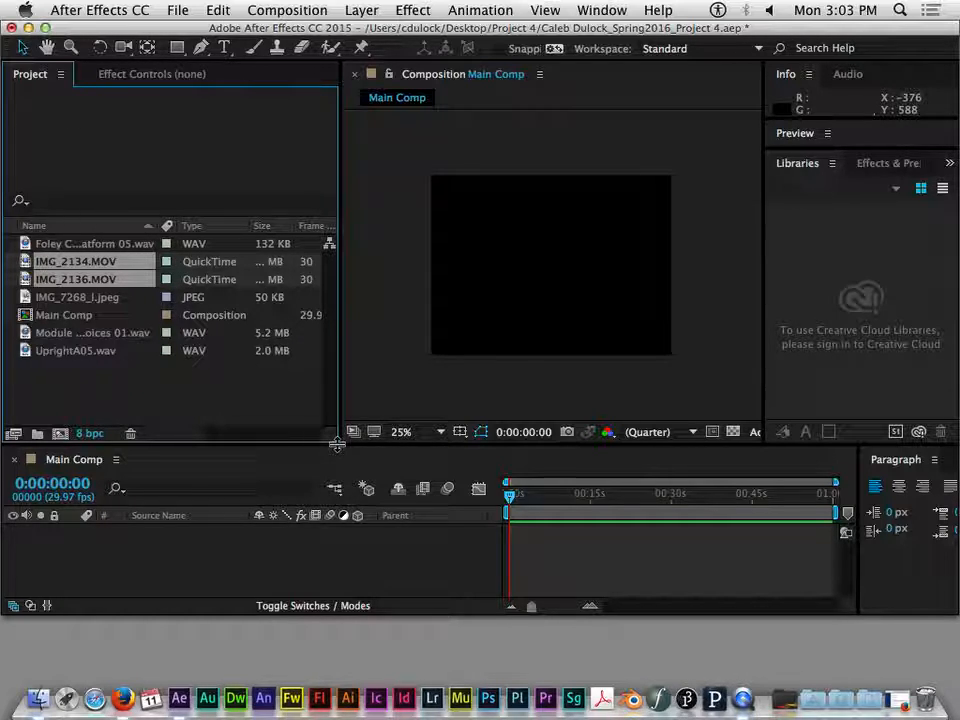
pyautogui.moveTo(337, 444); pyautogui.dragTo(364, 454)
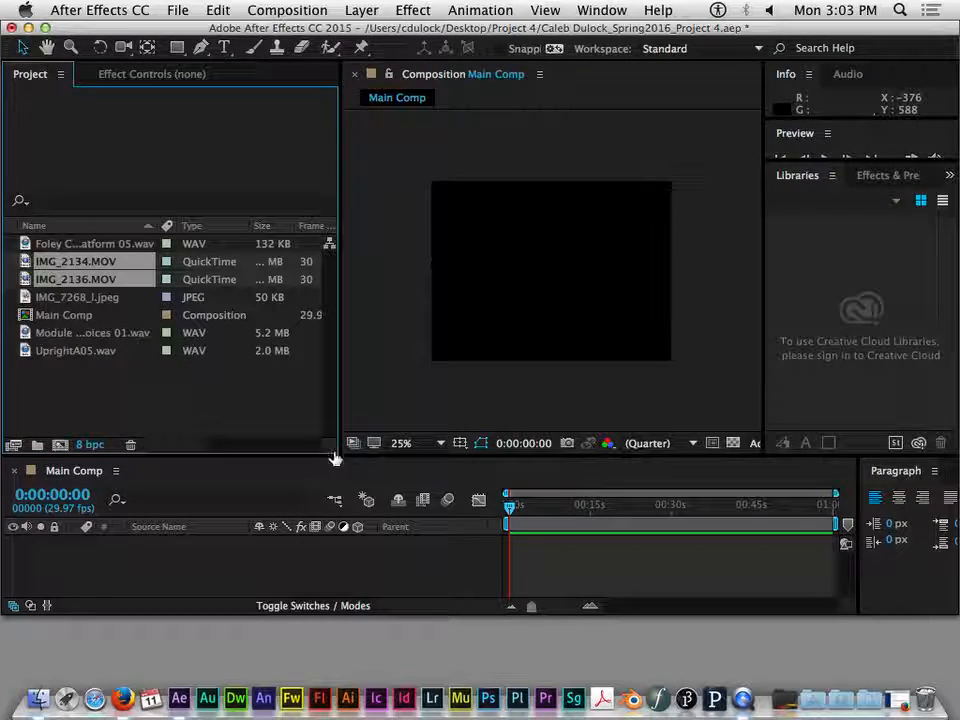
# - Examine the previews and details of the imported audio, video and still items in the Project panel
pyautogui.click(72, 297)
pyautogui.click(89, 247)
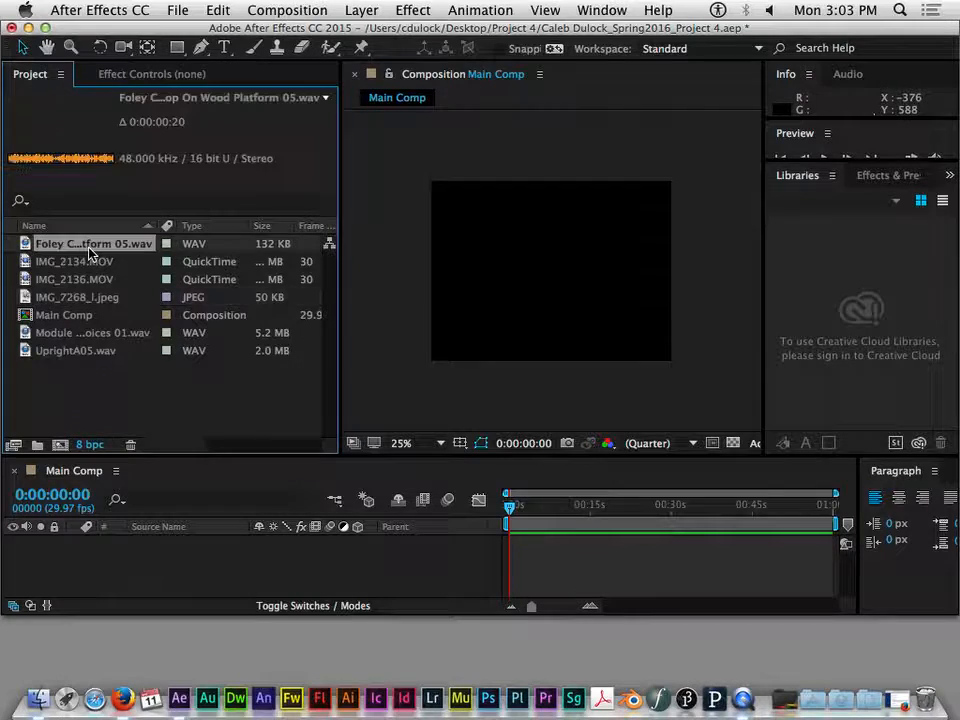
pyautogui.click(90, 279)
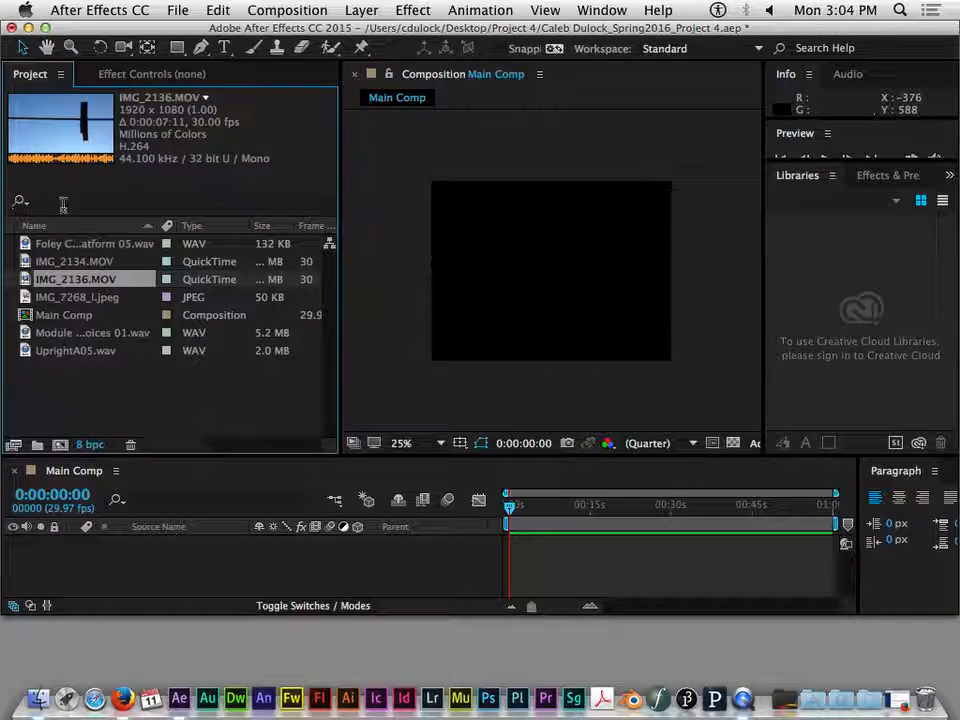
pyautogui.click(90, 315)
pyautogui.click(96, 297)
pyautogui.click(88, 243)
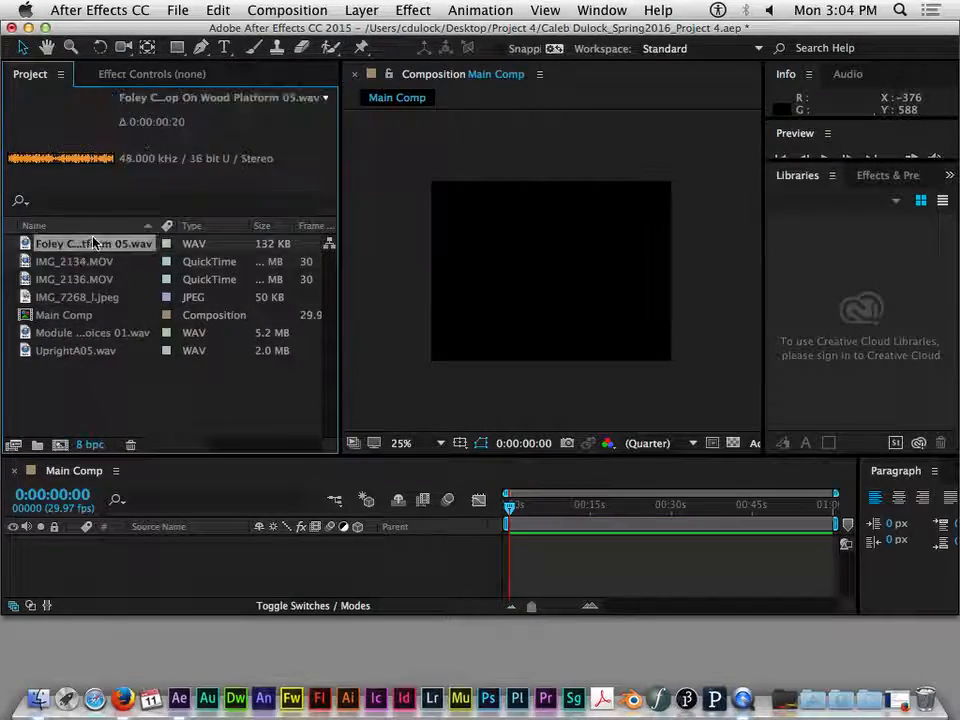
pyautogui.click(90, 261)
pyautogui.click(90, 279)
pyautogui.click(90, 297)
pyautogui.click(93, 280)
pyautogui.click(96, 244)
pyautogui.click(100, 297)
pyautogui.click(98, 263)
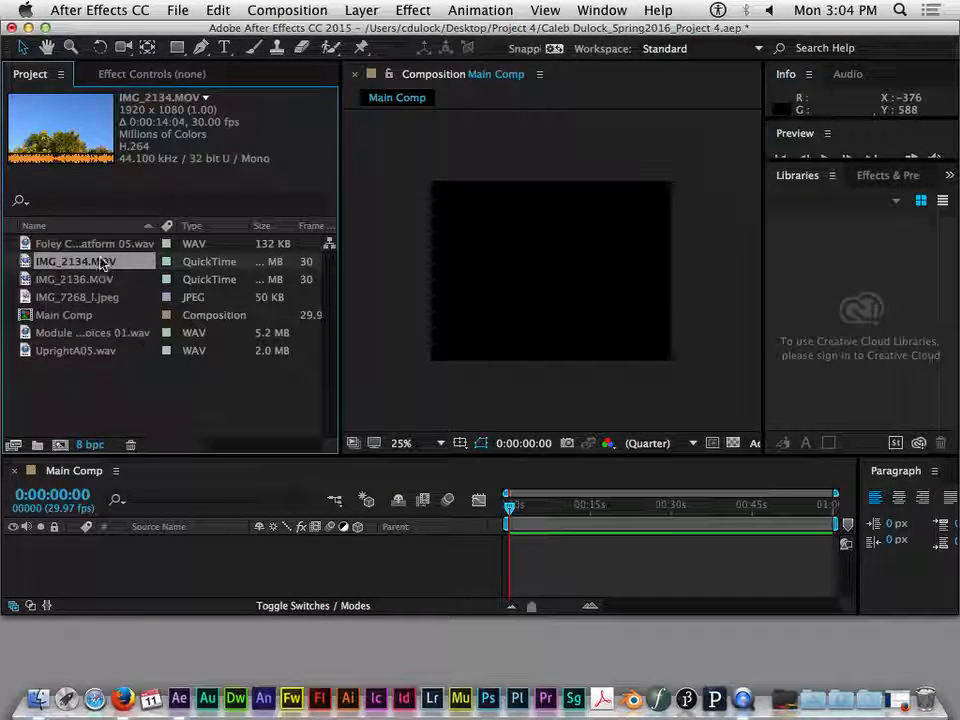
pyautogui.click(100, 245)
pyautogui.click(100, 297)
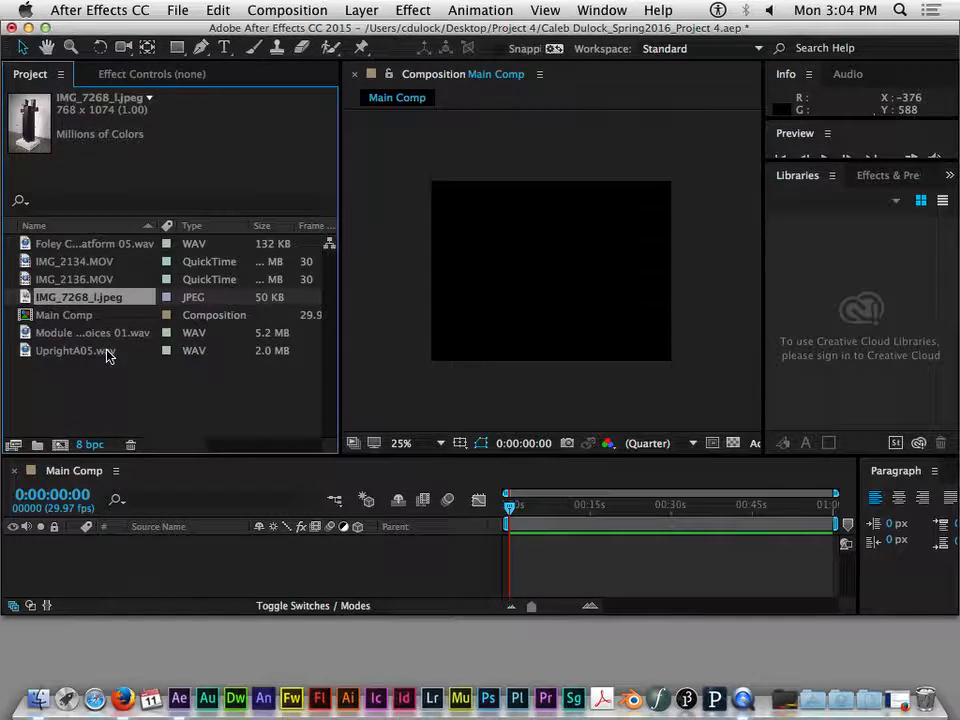
pyautogui.click(105, 333)
pyautogui.click(95, 279)
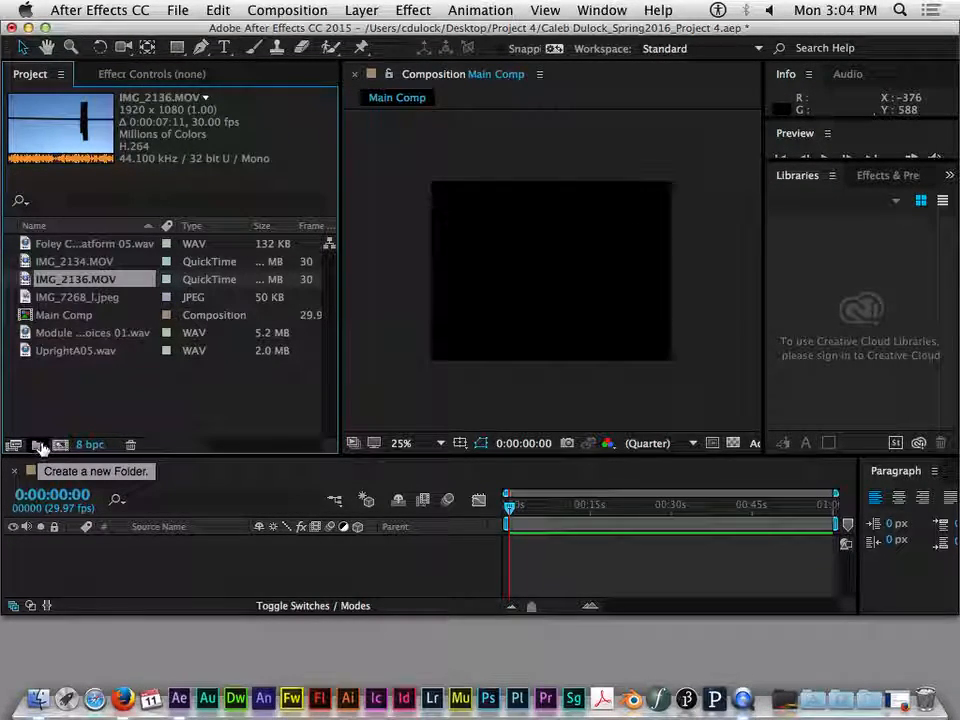
# - Create a project folder named video and move IMG_2134.MOV and IMG_2136.MOV into it
pyautogui.click(40, 446)
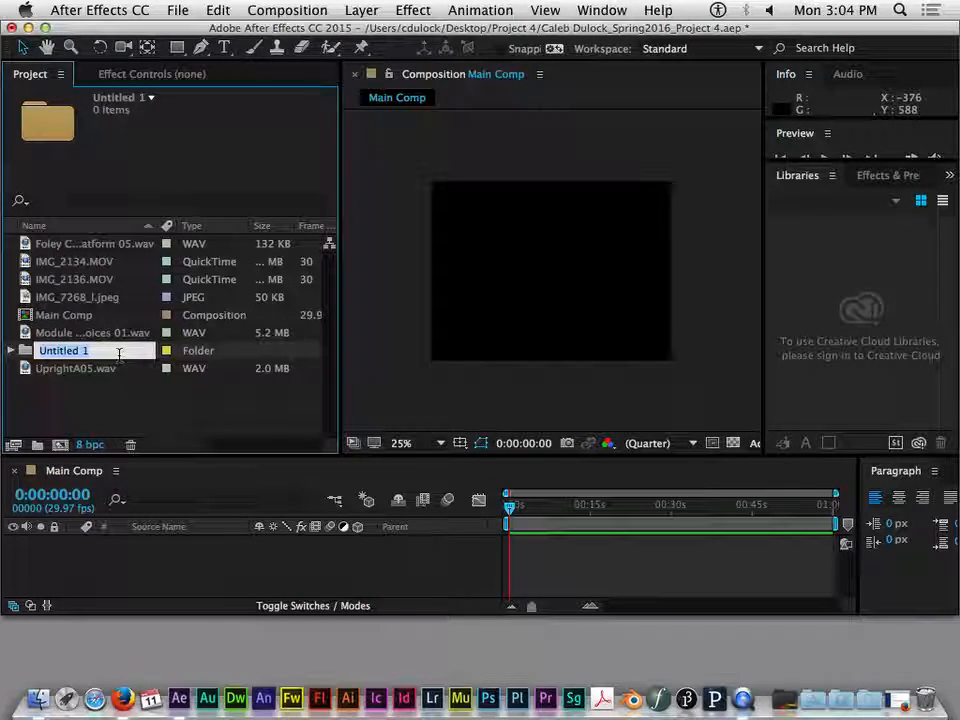
pyautogui.write('video')
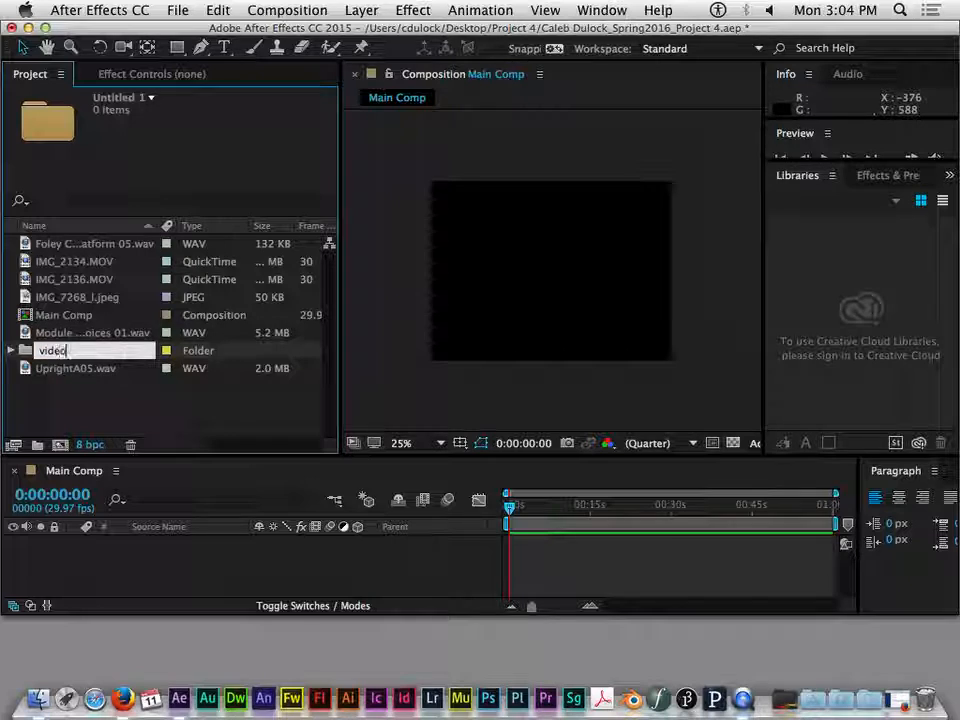
pyautogui.press('Return')
pyautogui.click(88, 279)
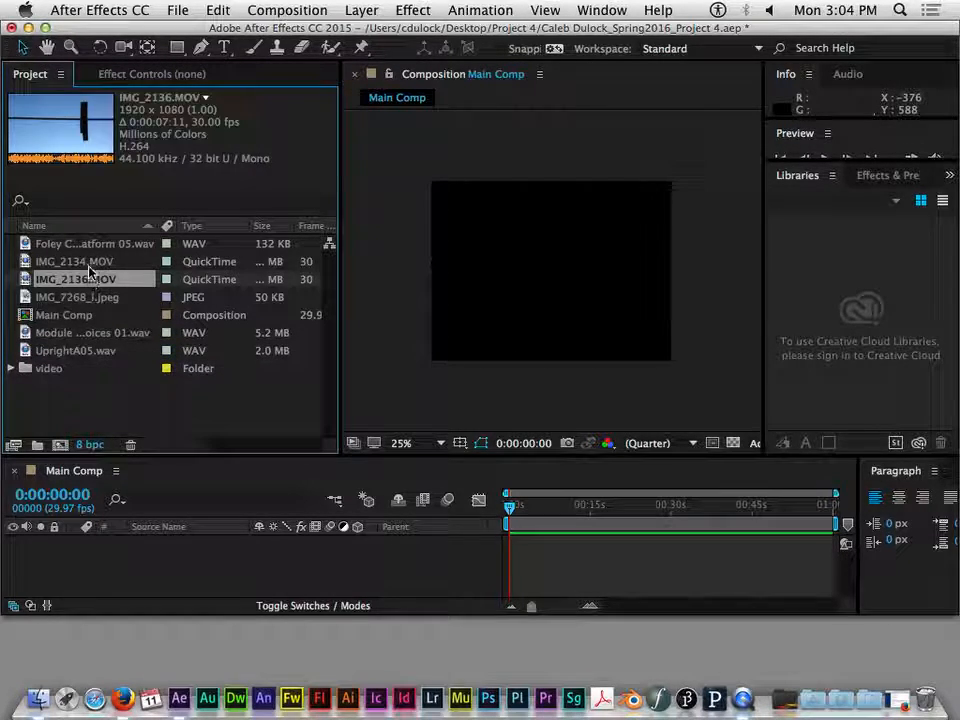
pyautogui.keyDown('shift'); pyautogui.click(86, 261); pyautogui.keyUp('shift')
pyautogui.moveTo(86, 261); pyautogui.dragTo(51, 372)
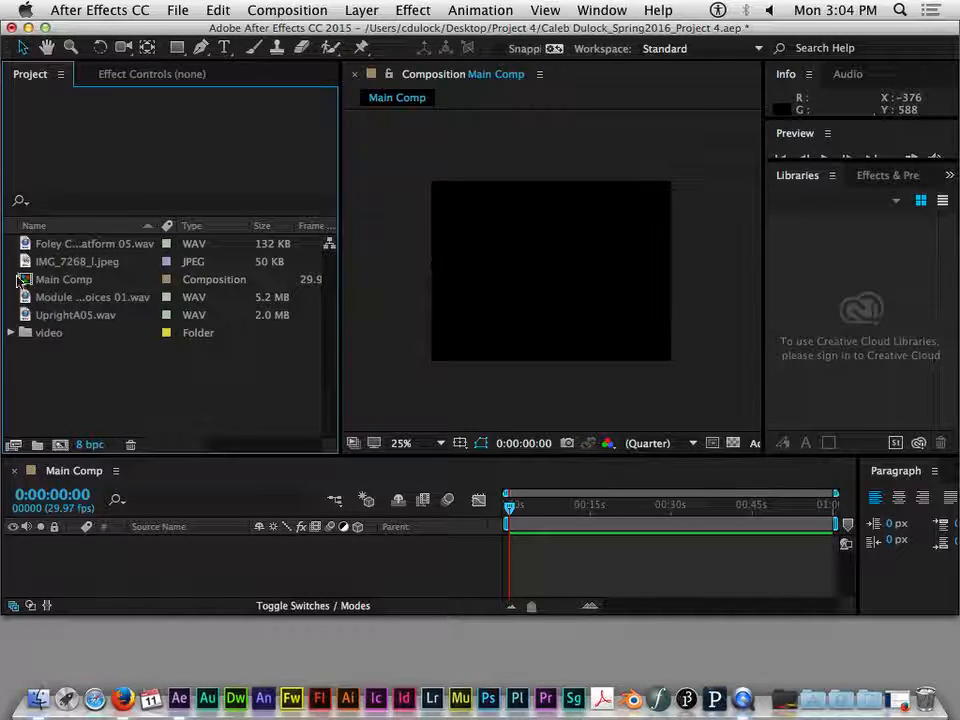
# - Delete UprightA05.wav from the project and undo the deletion
pyautogui.click(86, 264)
pyautogui.click(75, 297)
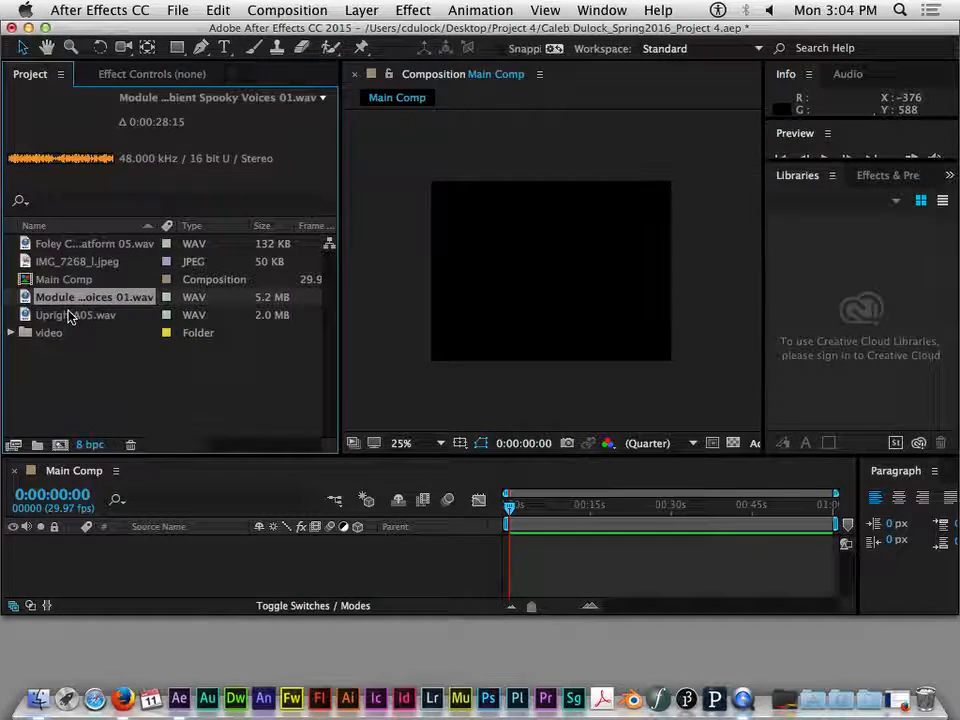
pyautogui.click(70, 316)
pyautogui.press('Delete')
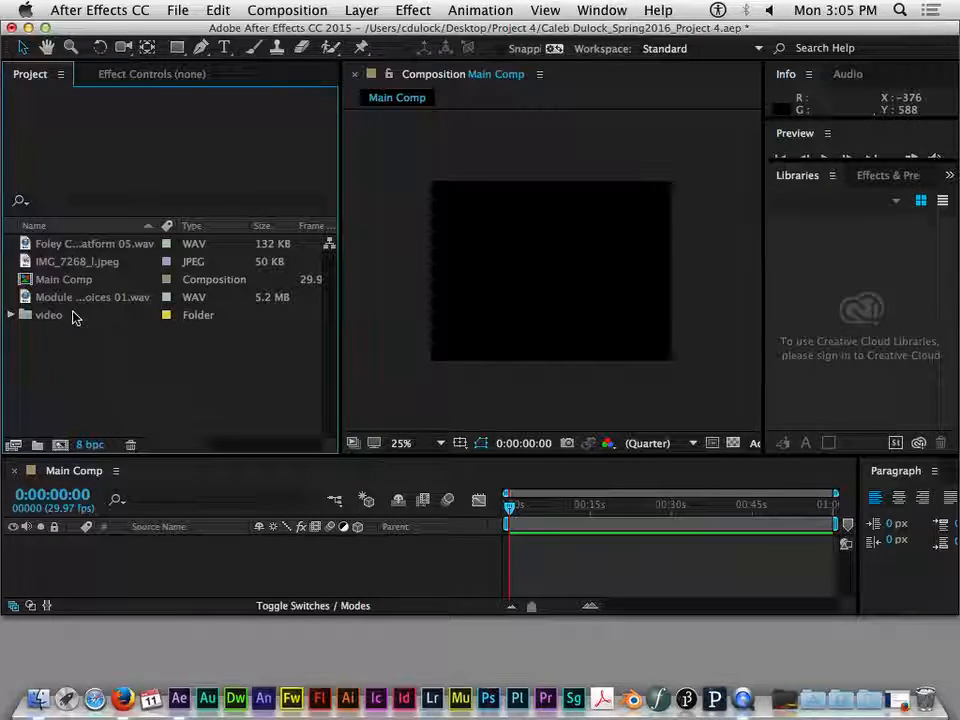
pyautogui.press('super+z')
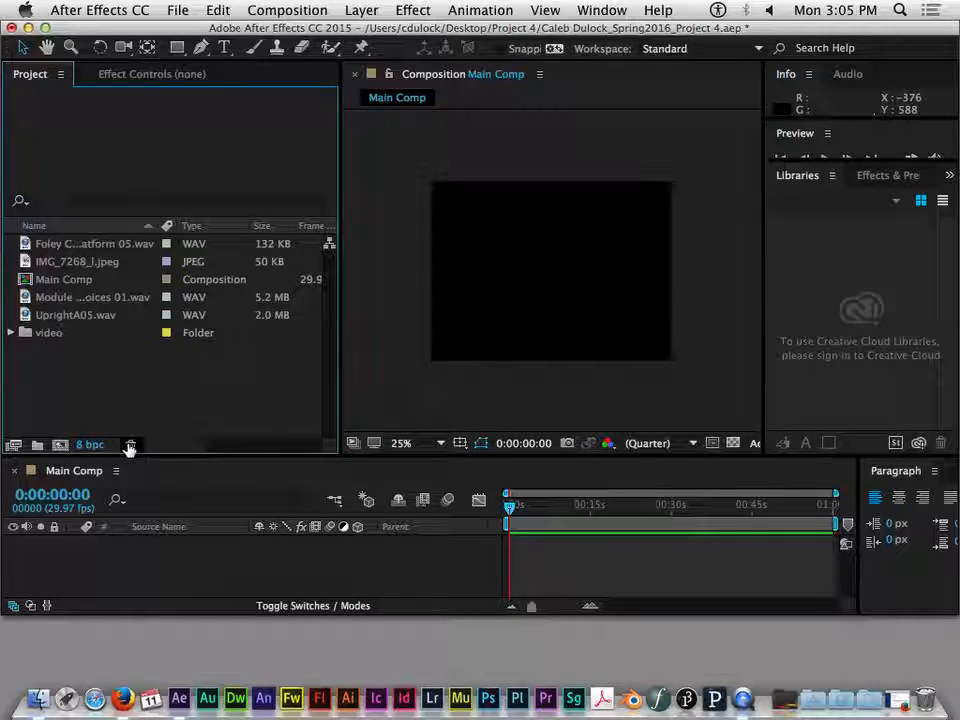
# - Create a second project folder named audio outside the video folder
pyautogui.click(110, 335)
pyautogui.click(99, 378)
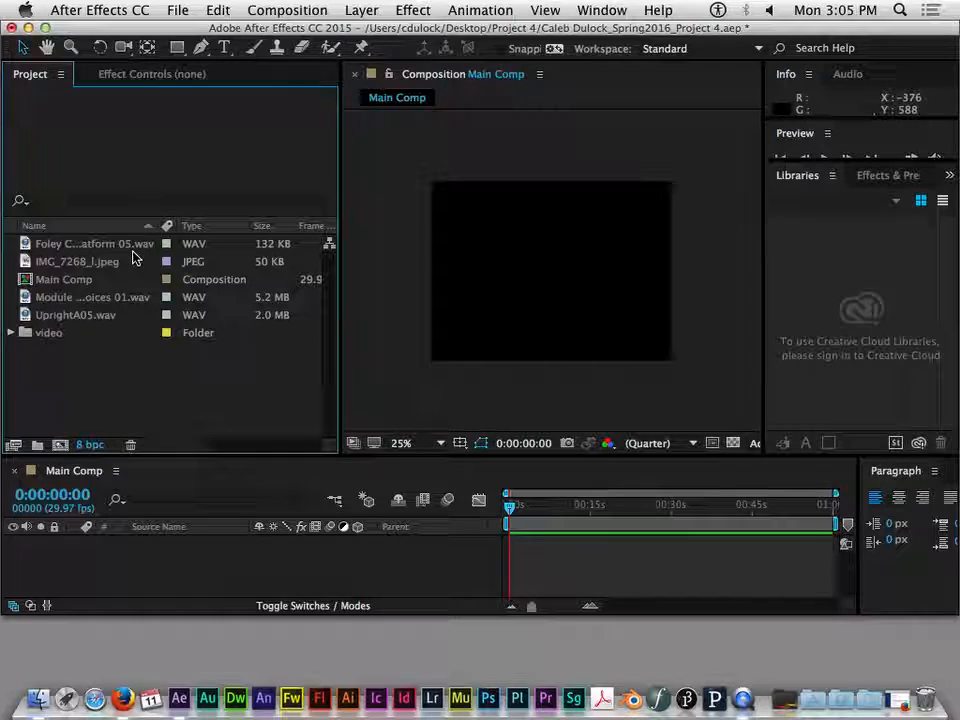
pyautogui.click(36, 444)
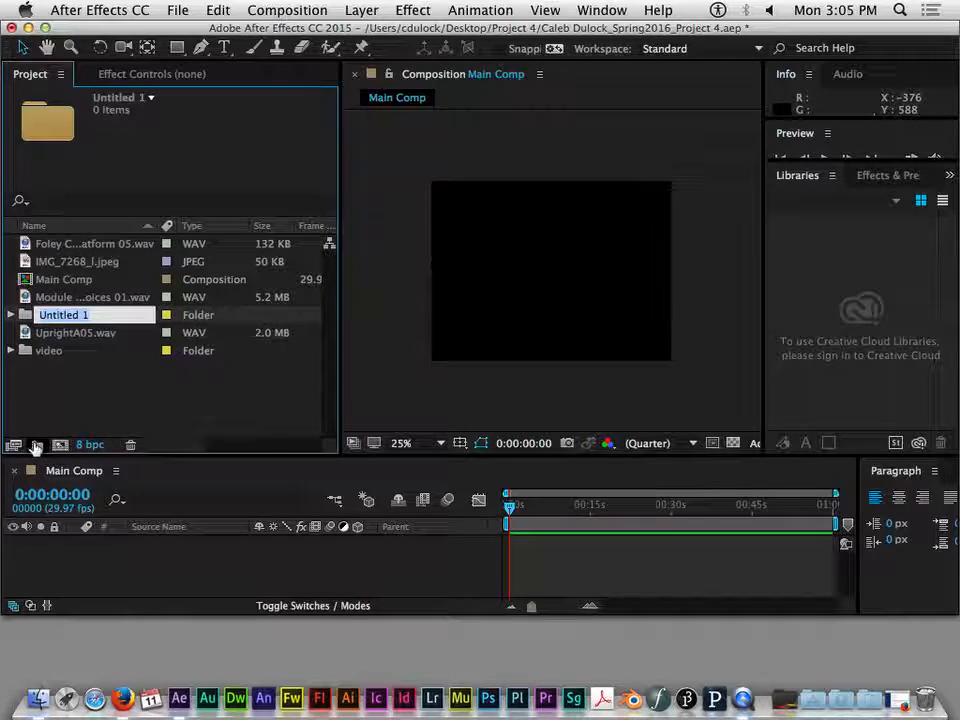
pyautogui.write('audio')
pyautogui.press('Return')
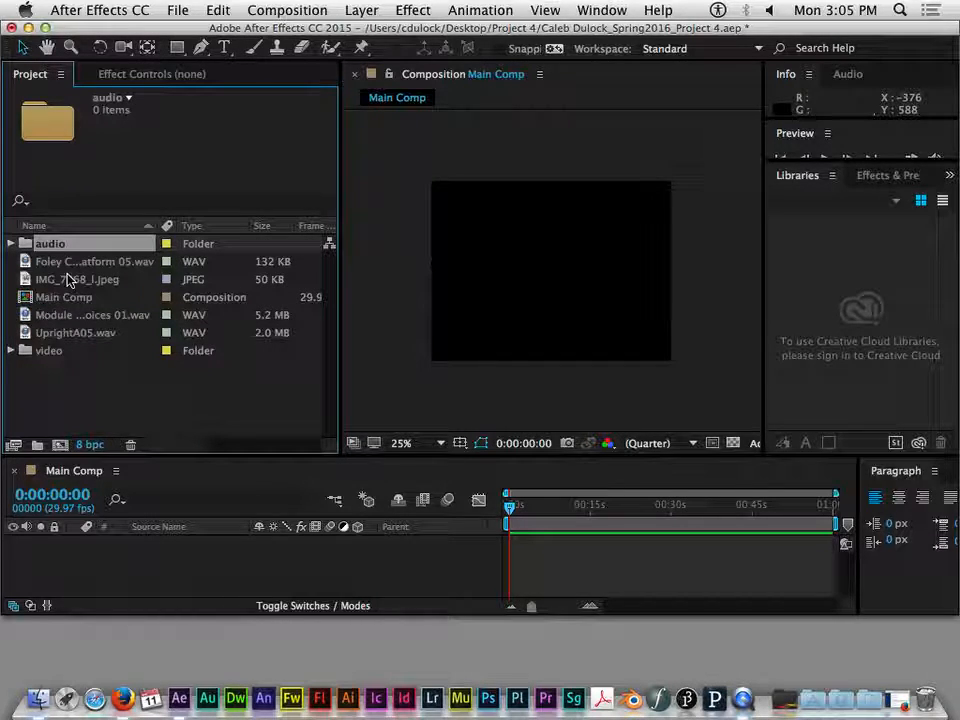
# - Move the Foley, Module and UprightA05 WAV files together into the audio folder
pyautogui.click(82, 265)
pyautogui.click(93, 315)
pyautogui.click(90, 332)
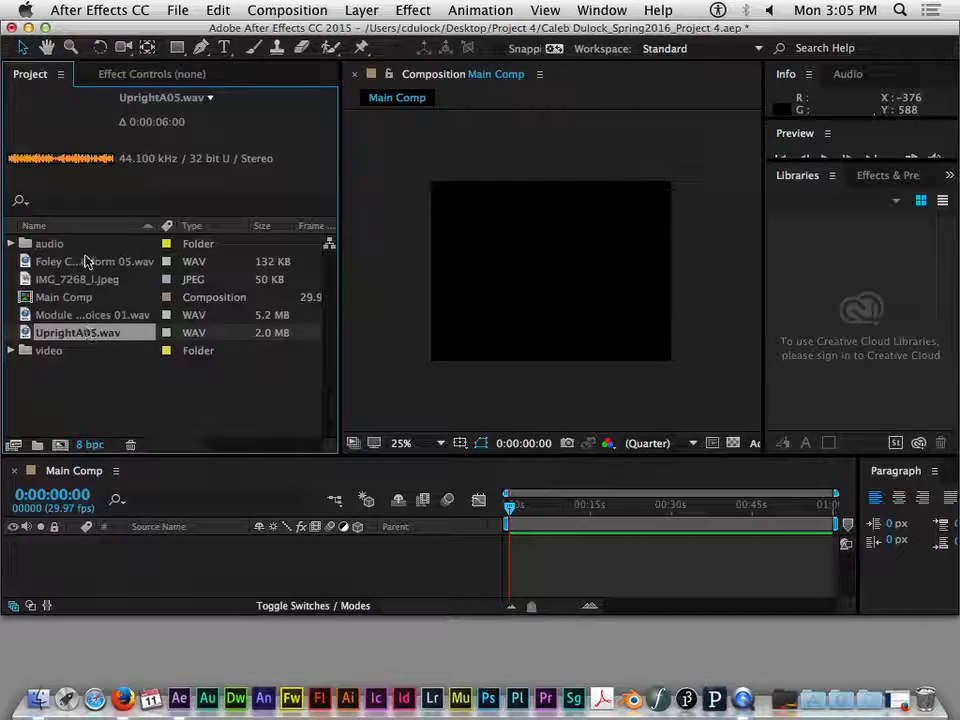
pyautogui.keyDown('super'); pyautogui.click(85, 265); pyautogui.keyUp('super')
pyautogui.keyDown('super'); pyautogui.click(90, 313); pyautogui.keyUp('super')
pyautogui.moveTo(90, 313); pyautogui.dragTo(47, 246)
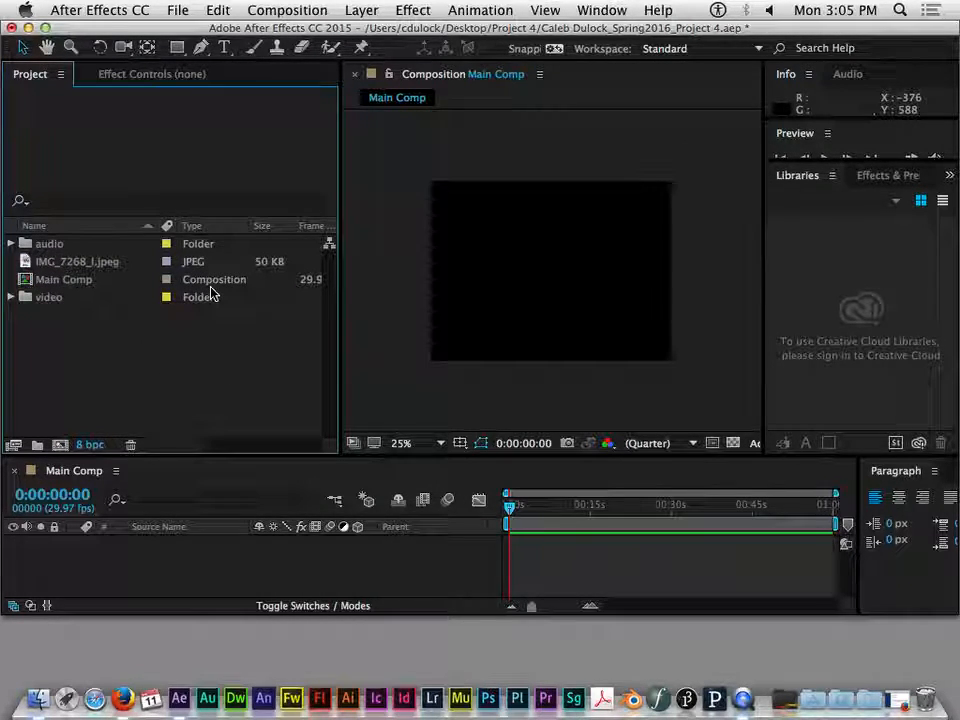
# - Switch to Finder, review the contents of the Raw Audio, Raw Stills and Raw Video folders, and return to After Effects
pyautogui.press('super+Tab')
pyautogui.moveTo(487, 85); pyautogui.dragTo(558, 93)
pyautogui.click(396, 156)
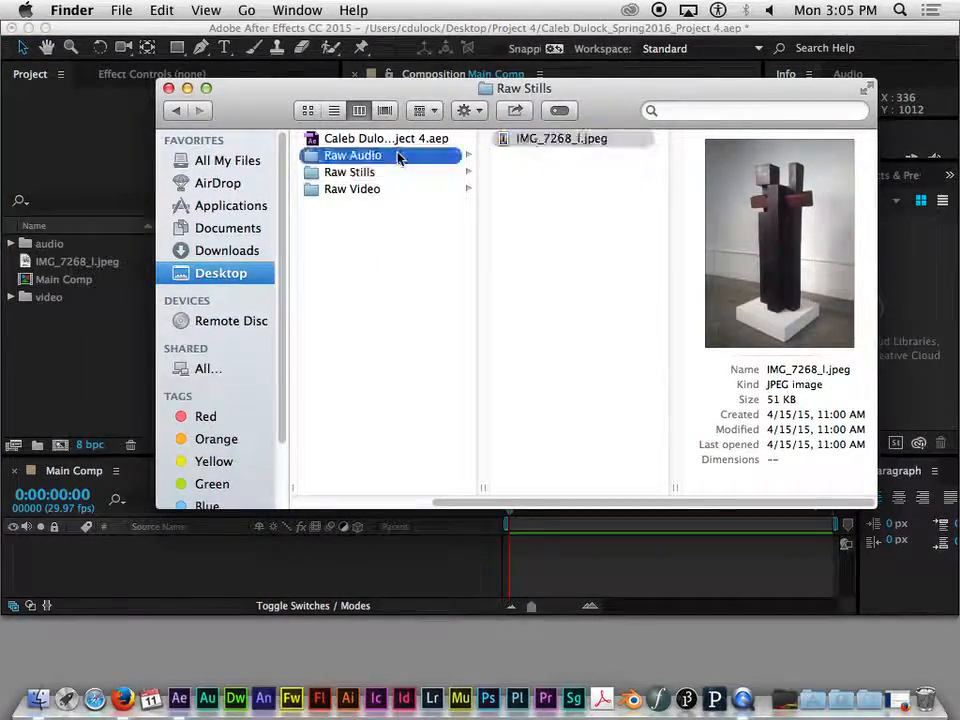
pyautogui.click(381, 173)
pyautogui.click(376, 189)
pyautogui.click(368, 173)
pyautogui.click(378, 158)
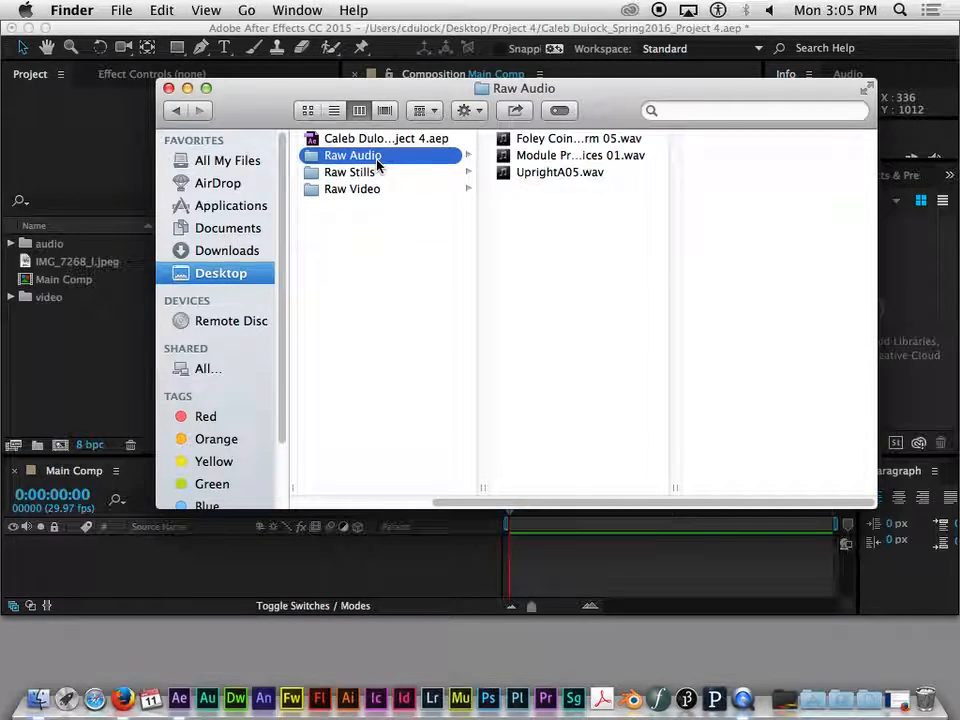
pyautogui.click(80, 30)
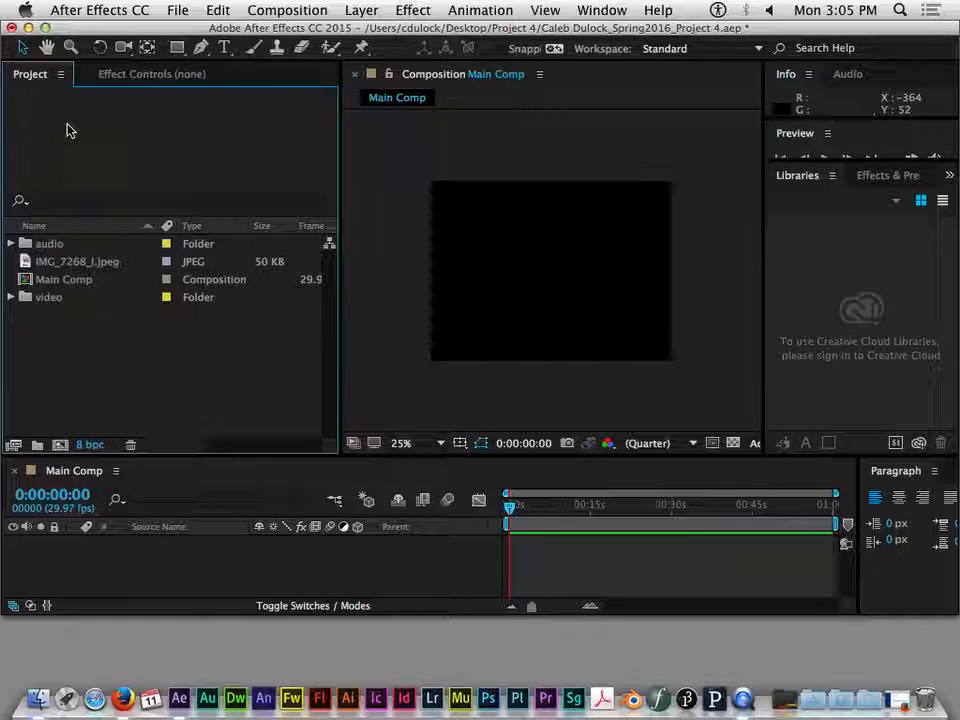
# - Make the Timeline panel taller by shortening the Project and Composition panels above it
pyautogui.click(74, 251)
pyautogui.click(76, 262)
pyautogui.click(43, 299)
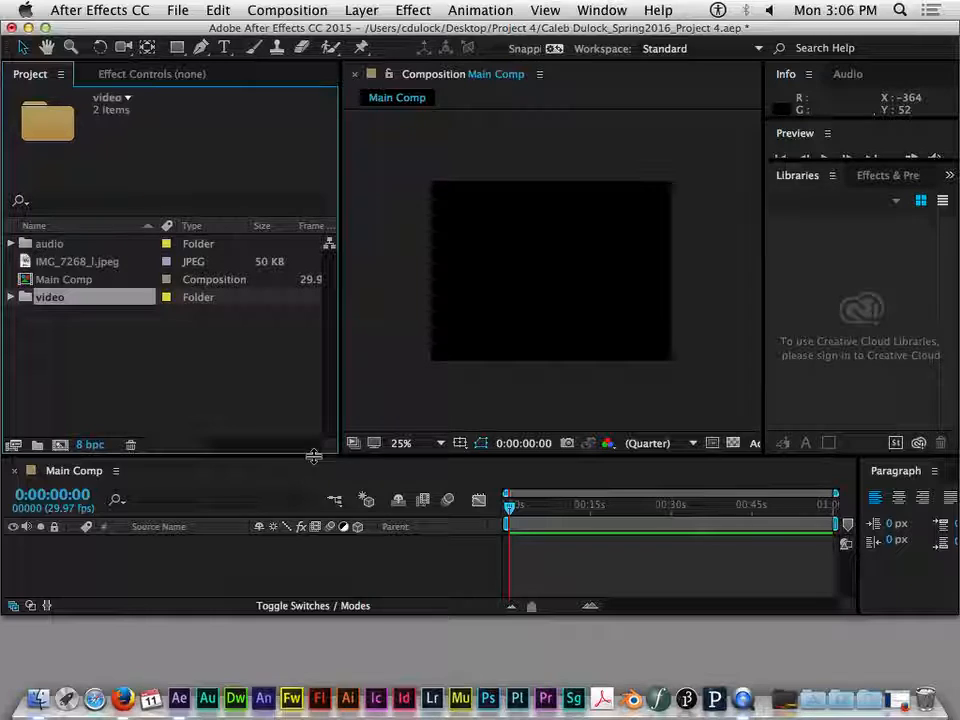
pyautogui.moveTo(314, 457); pyautogui.dragTo(313, 381)
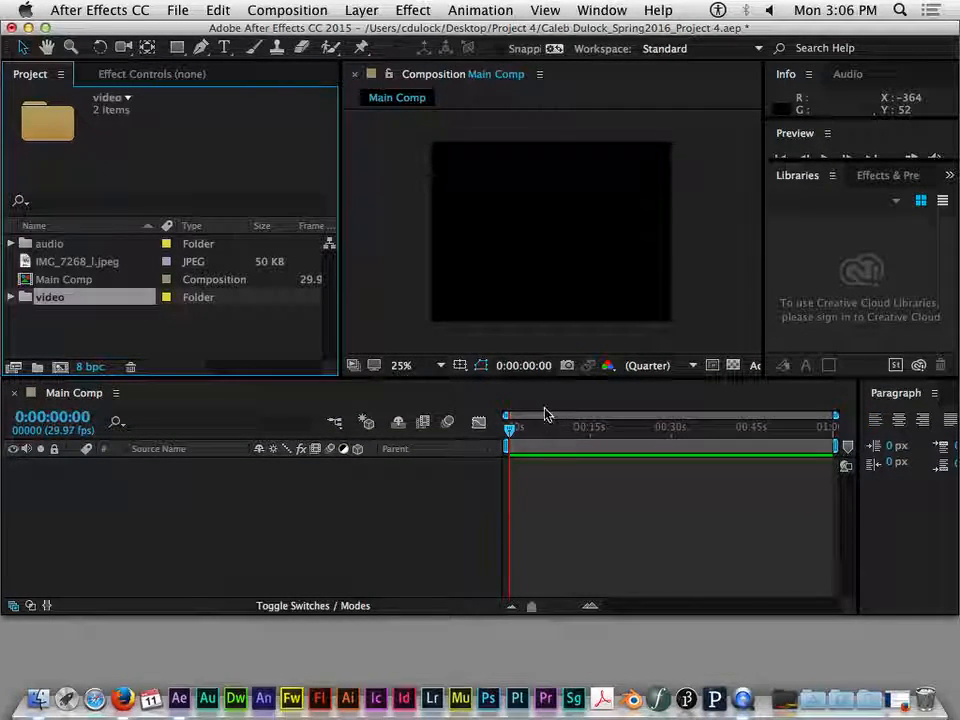
pyautogui.click(334, 421)
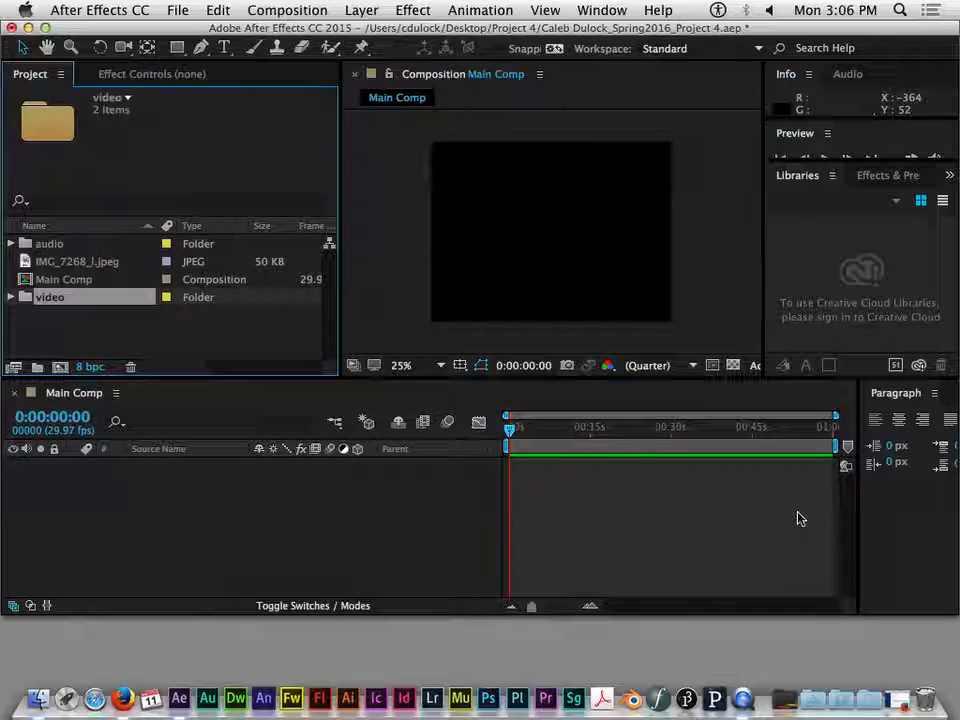
# - Expand the video folder and add the still image IMG_7268_l.jpeg to the Main Comp timeline as a layer
pyautogui.click(11, 298)
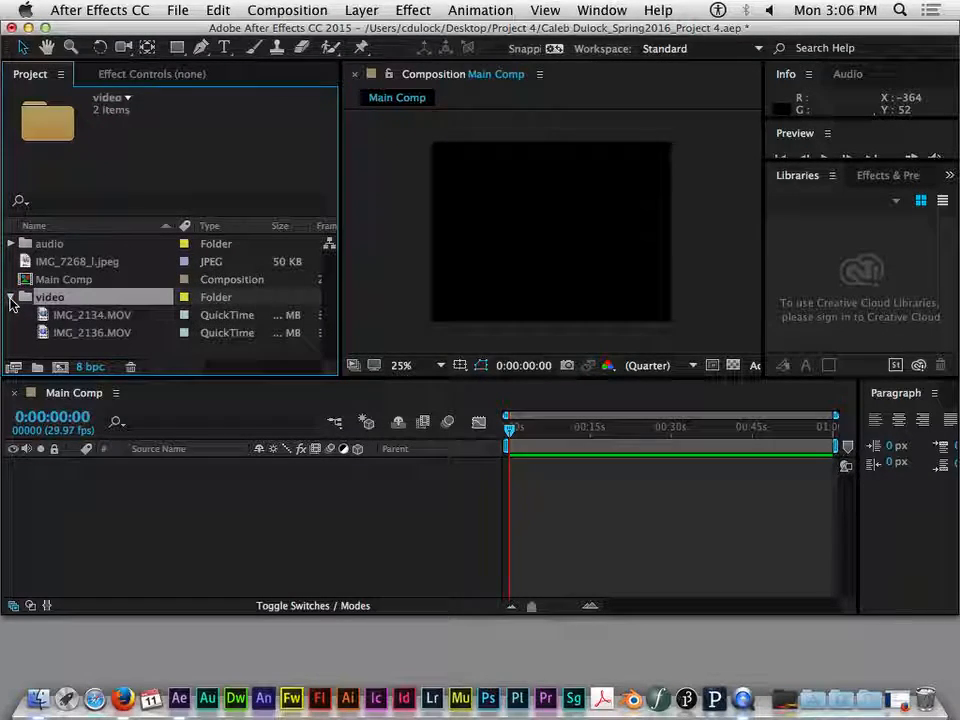
pyautogui.click(79, 262)
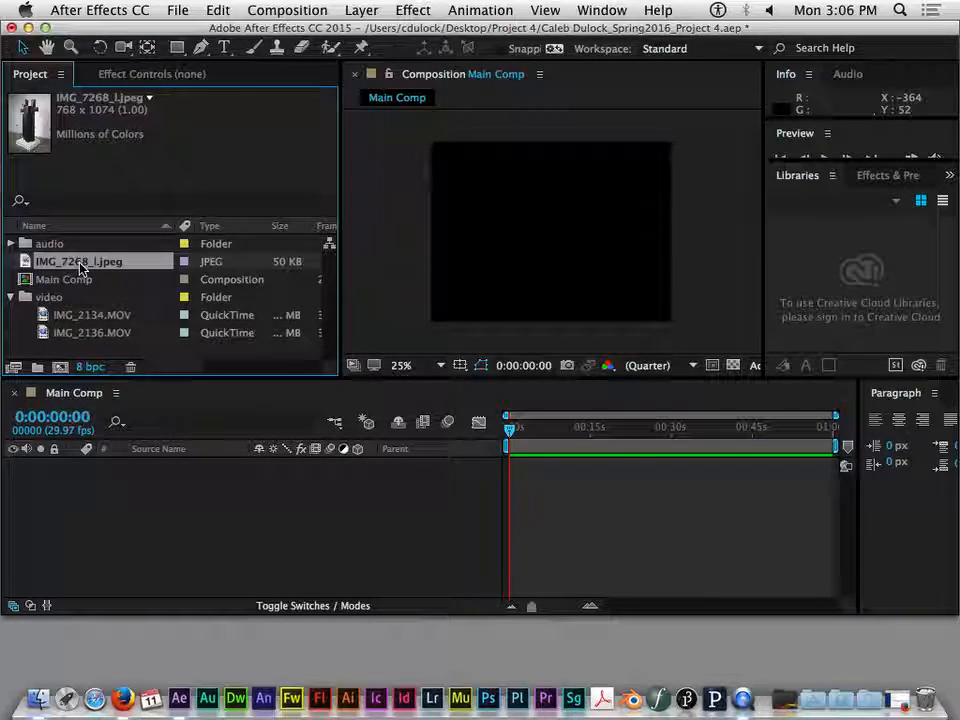
pyautogui.moveTo(92, 261); pyautogui.dragTo(178, 506)
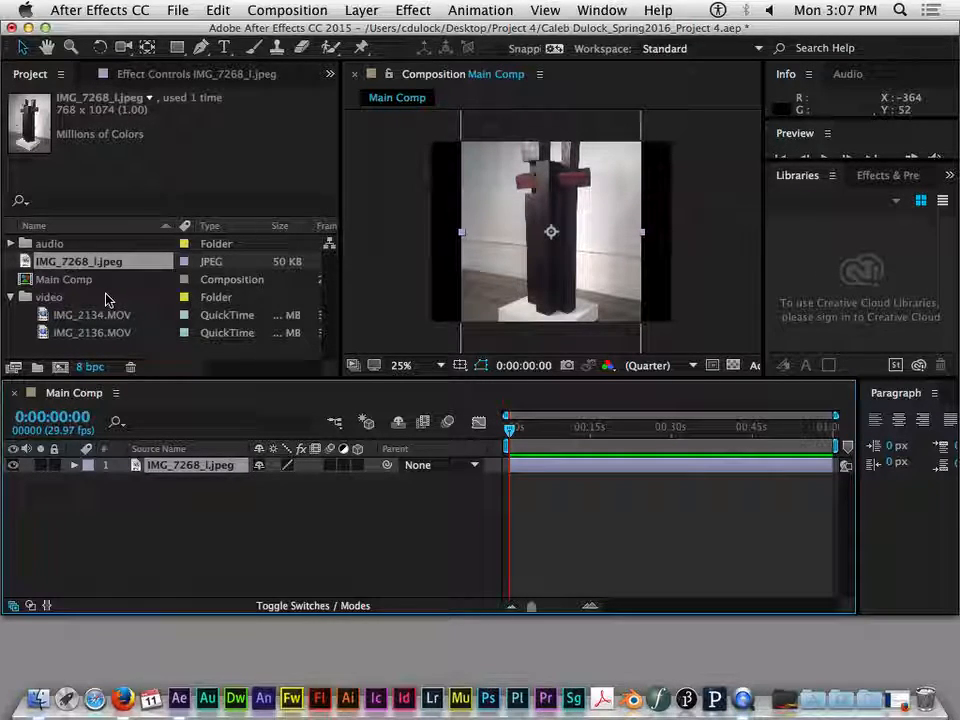
# - Add the audio folder's Foley, Module and UprightA05 WAV files together to Main Comp beneath the IMG_7268_l.jpeg layer
pyautogui.hscroll(2, 107, 296)
pyautogui.hscroll(-3, 105, 295)
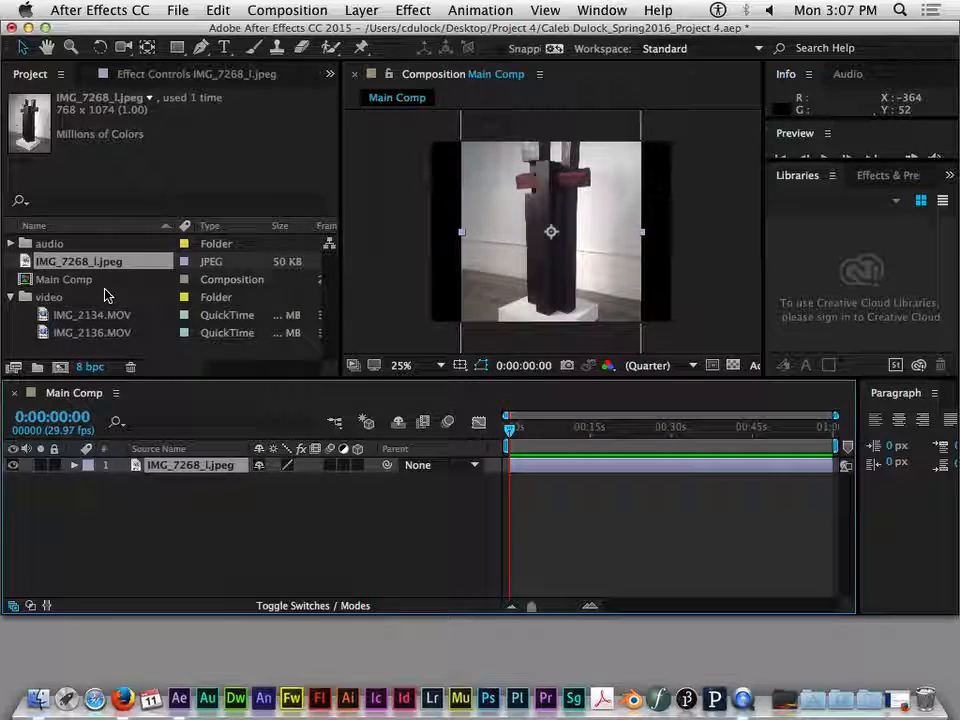
pyautogui.click(12, 249)
pyautogui.click(11, 244)
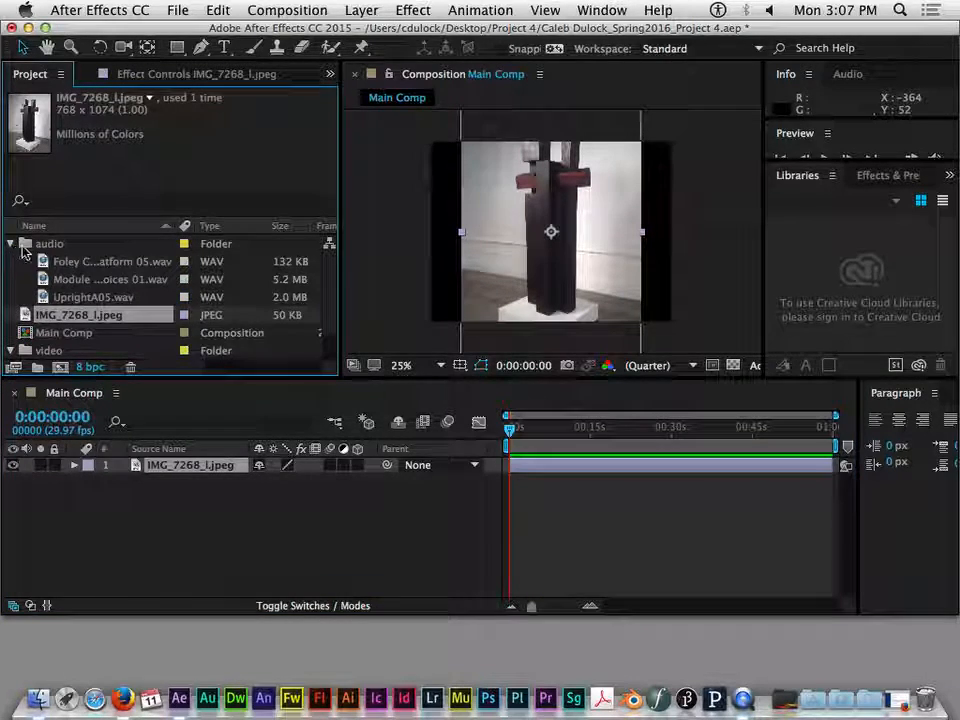
pyautogui.click(85, 262)
pyautogui.keyDown('shift'); pyautogui.click(113, 297); pyautogui.keyUp('shift')
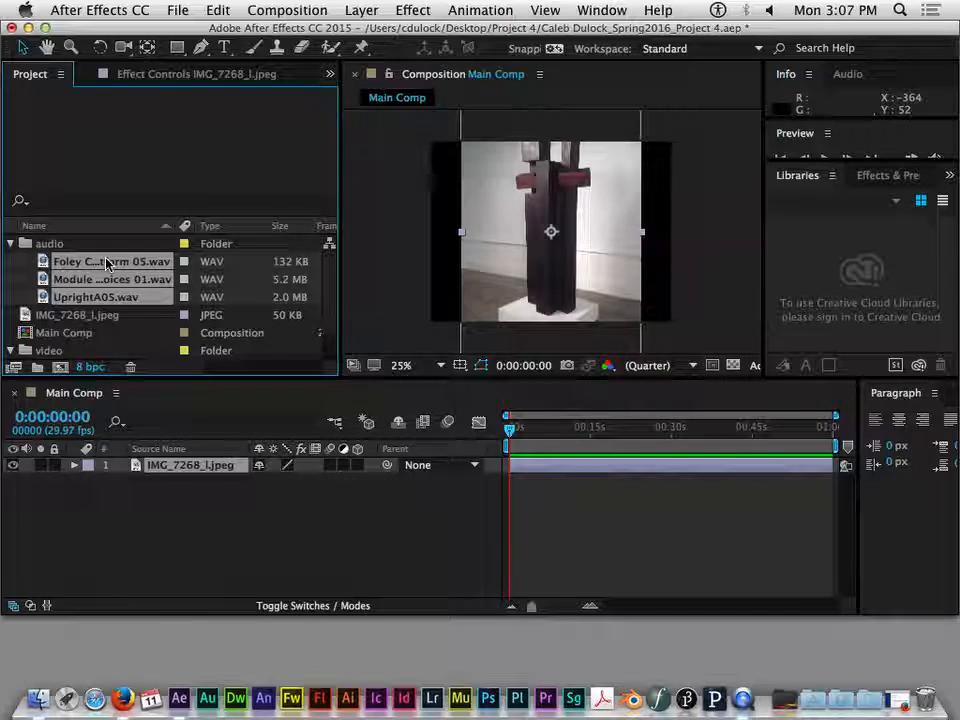
pyautogui.moveTo(110, 263); pyautogui.dragTo(187, 490)
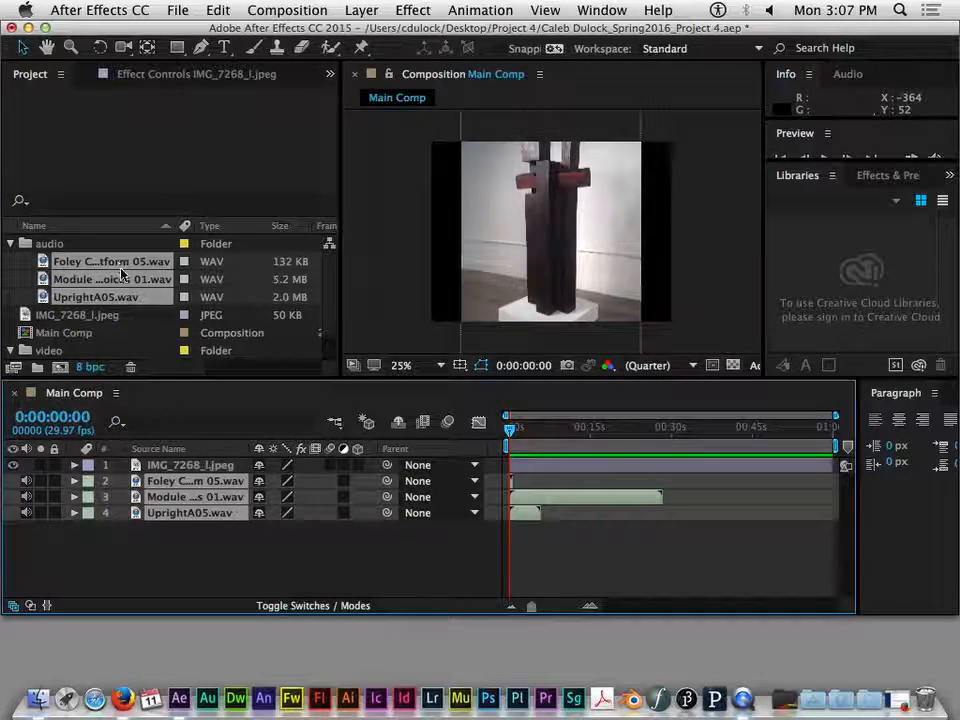
# - Add IMG_2134.MOV and IMG_2136.MOV from the video folder to Main Comp beneath the audio layers
pyautogui.click(12, 350)
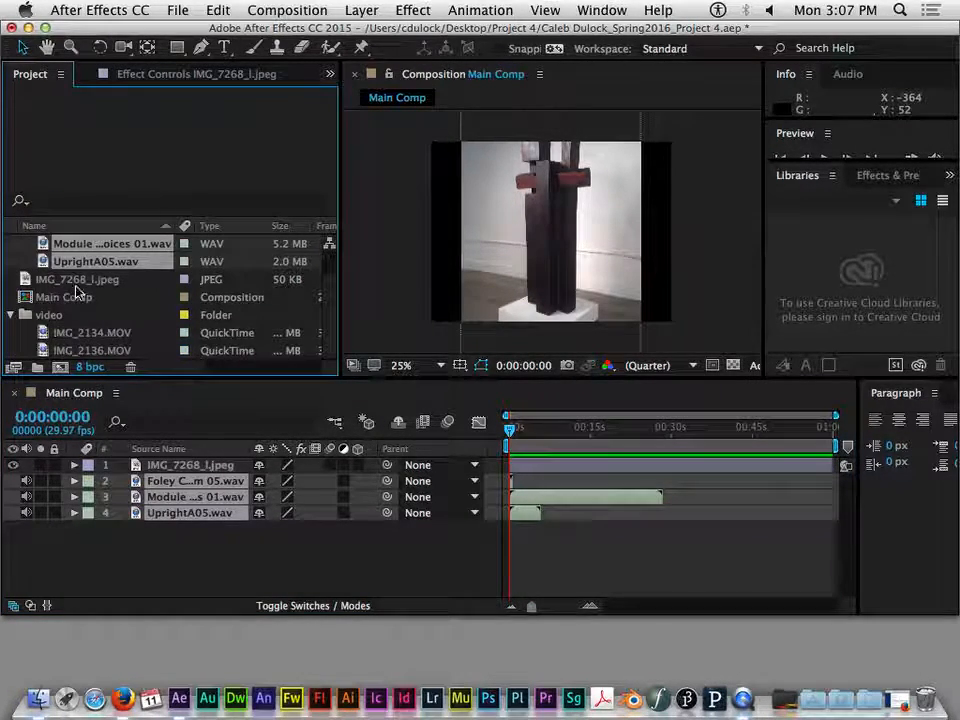
pyautogui.click(85, 332)
pyautogui.keyDown('shift'); pyautogui.click(81, 350); pyautogui.keyUp('shift')
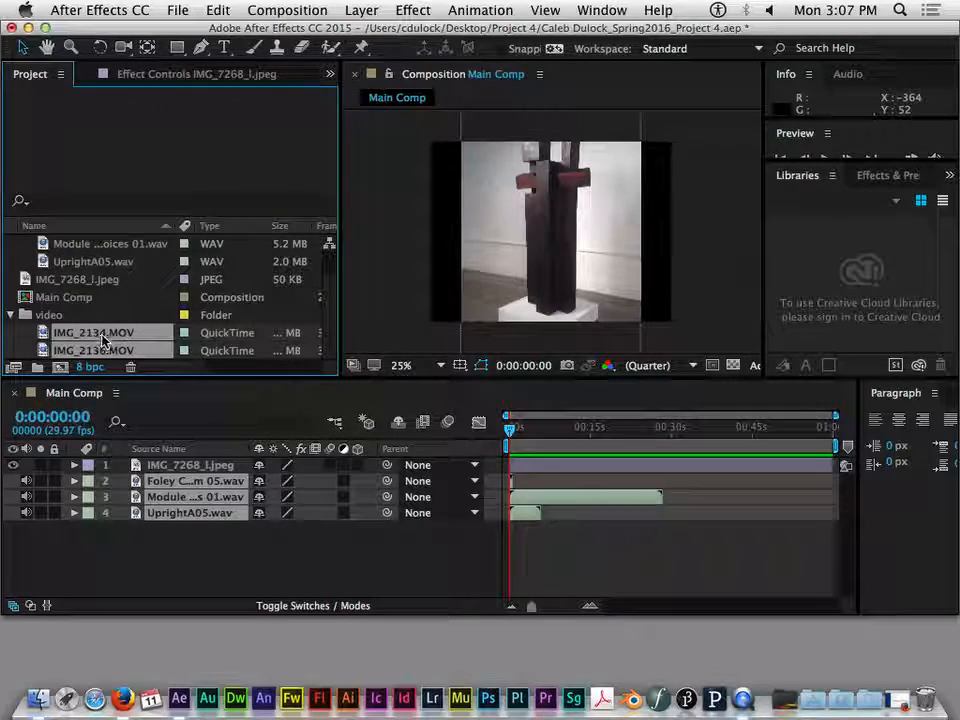
pyautogui.moveTo(103, 338); pyautogui.dragTo(253, 557)
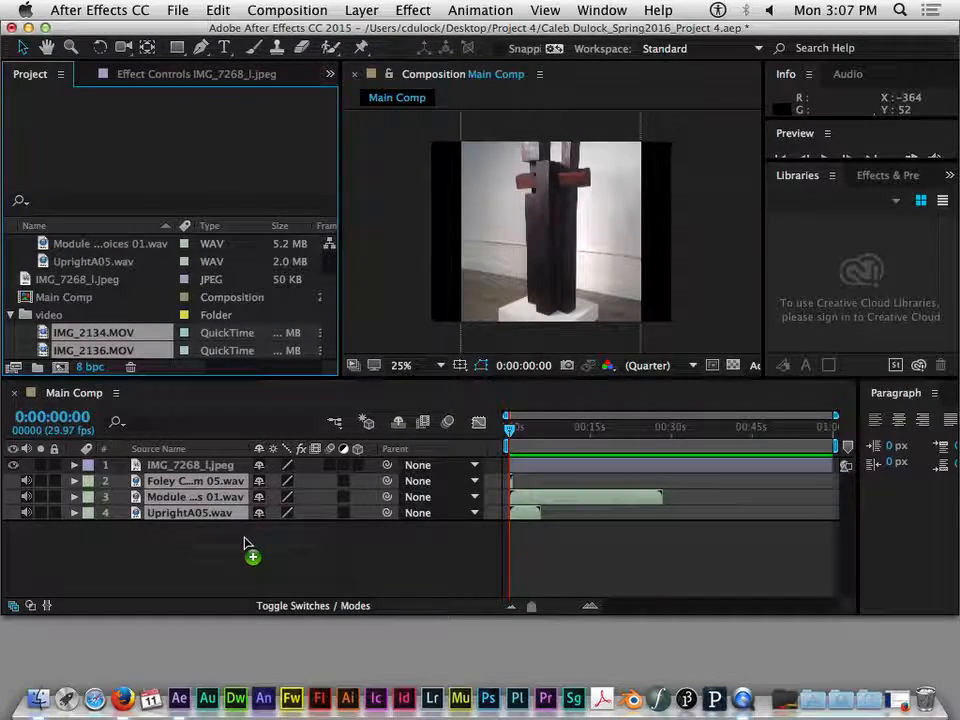
# - Review the project's still and audio files, and examine the Main Comp layers one by one from IMG_7268_l.jpeg down to IMG_2136.MOV
pyautogui.click(64, 279)
pyautogui.click(90, 261)
pyautogui.click(115, 244)
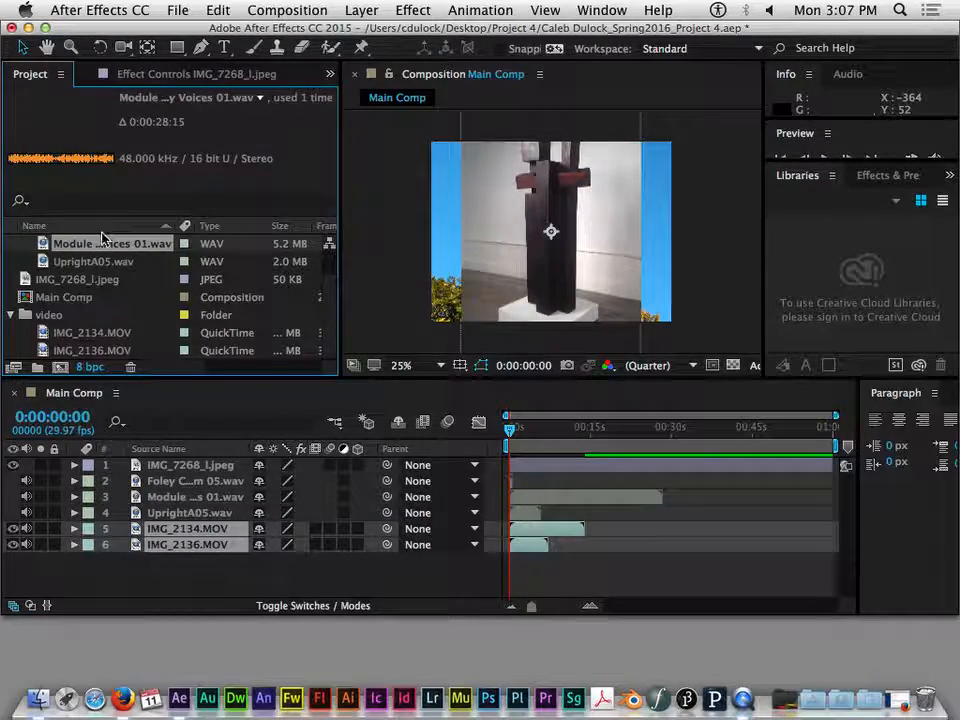
pyautogui.keyDown('shift'); pyautogui.click(97, 262); pyautogui.keyUp('shift')
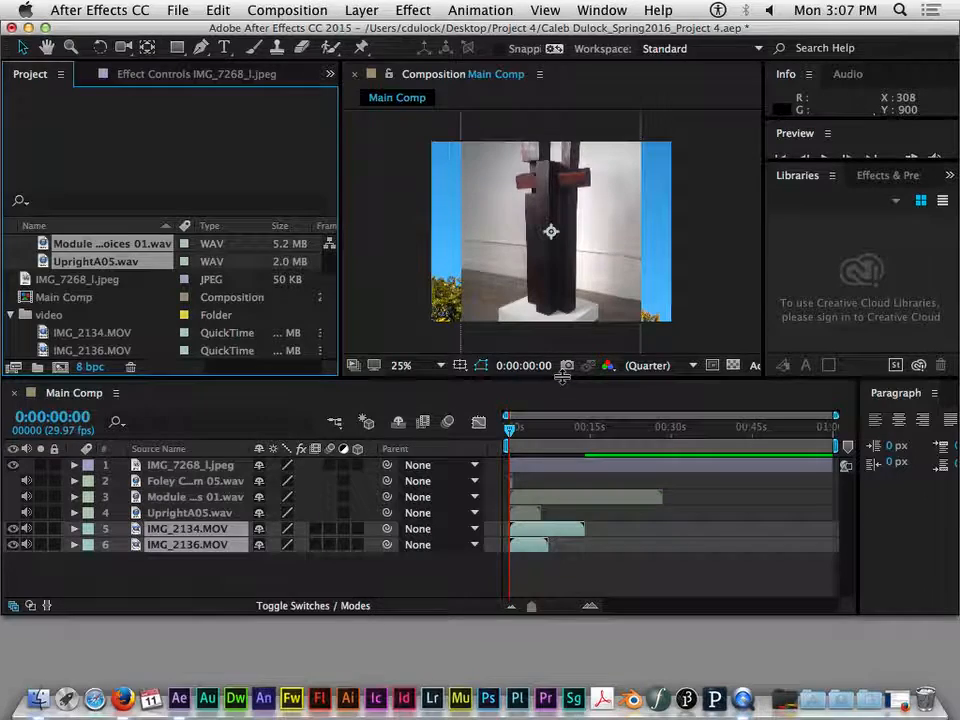
pyautogui.click(180, 566)
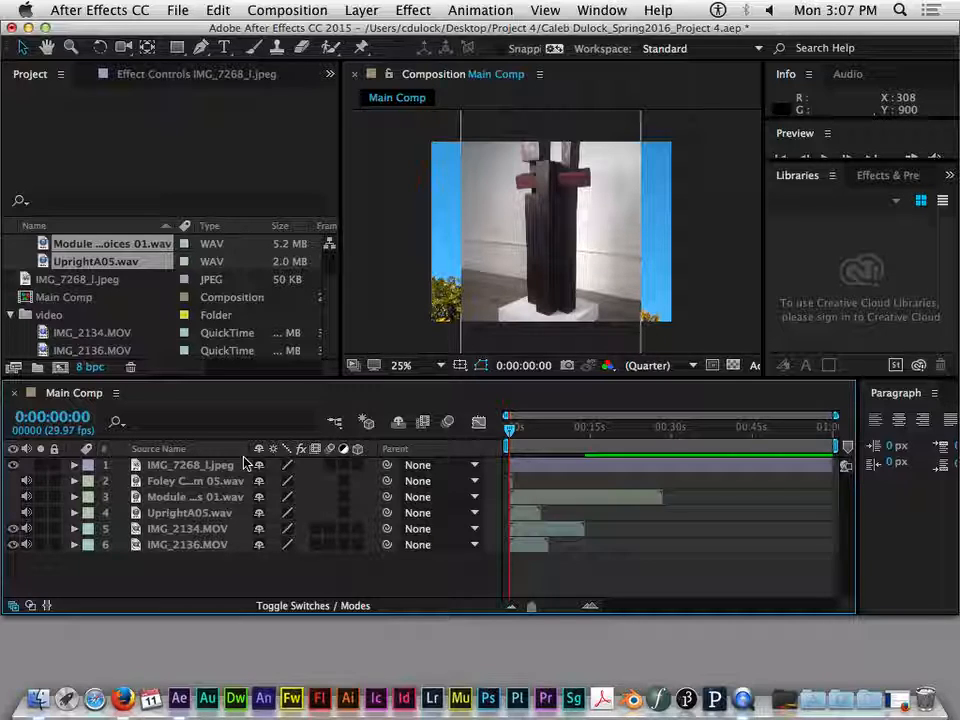
pyautogui.click(243, 464)
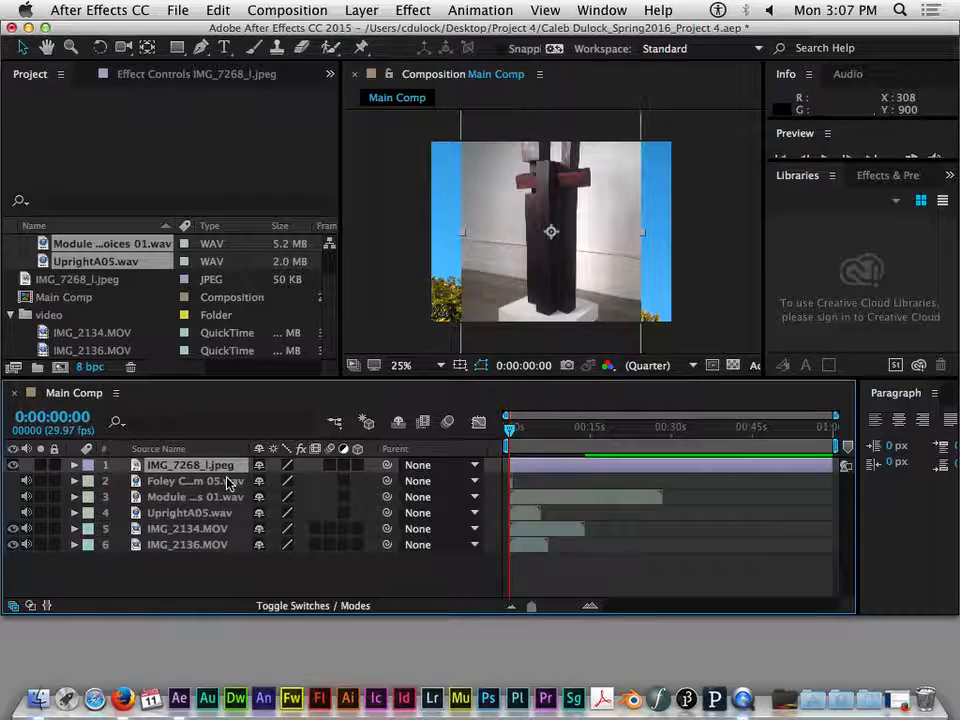
pyautogui.click(229, 482)
pyautogui.click(229, 497)
pyautogui.click(225, 513)
pyautogui.click(216, 529)
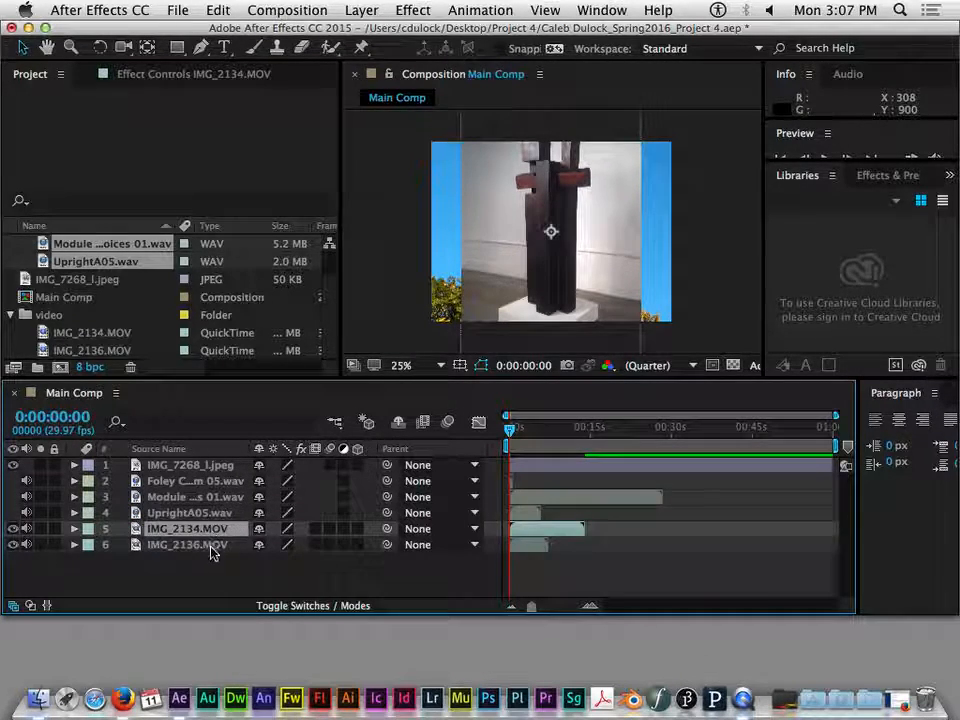
pyautogui.click(211, 548)
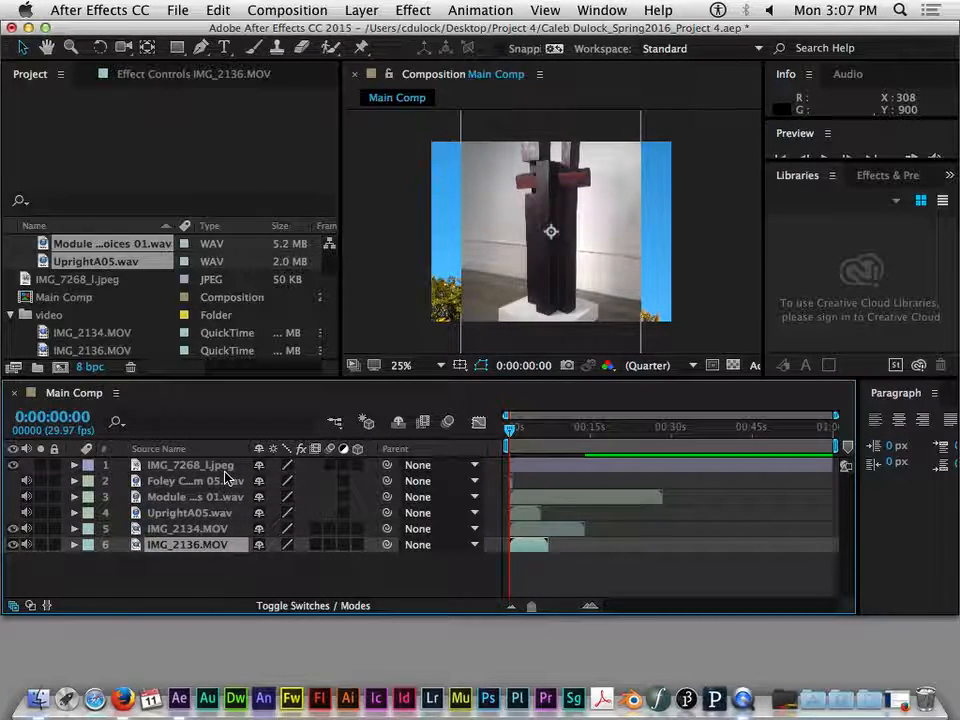
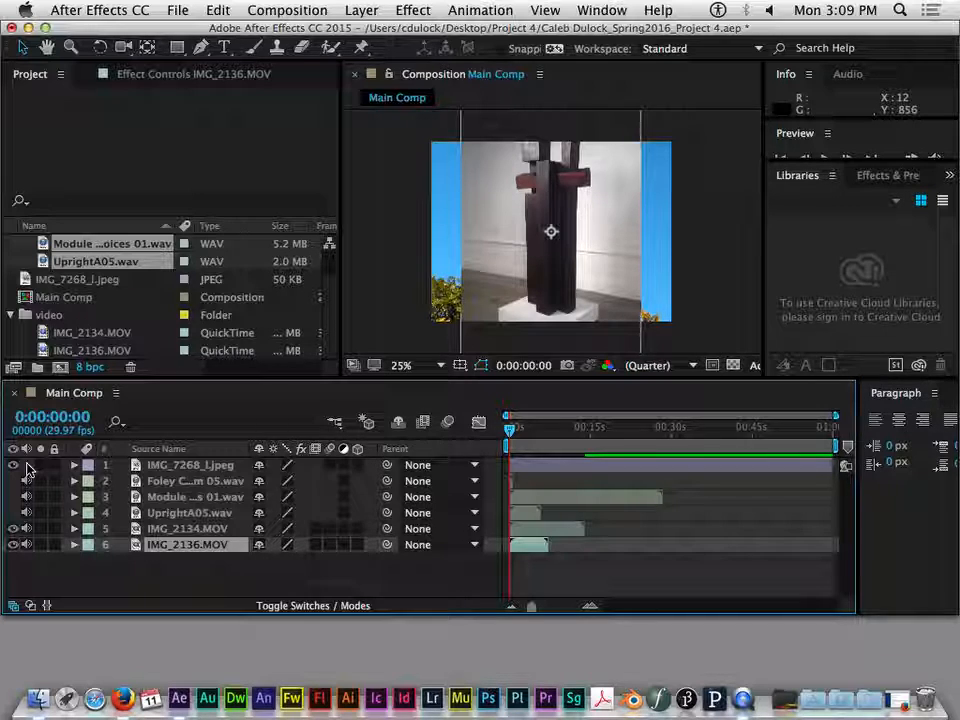
# - Hide the IMG_7268_l.jpeg layer in Main Comp so the video beneath it shows
pyautogui.click(55, 466)
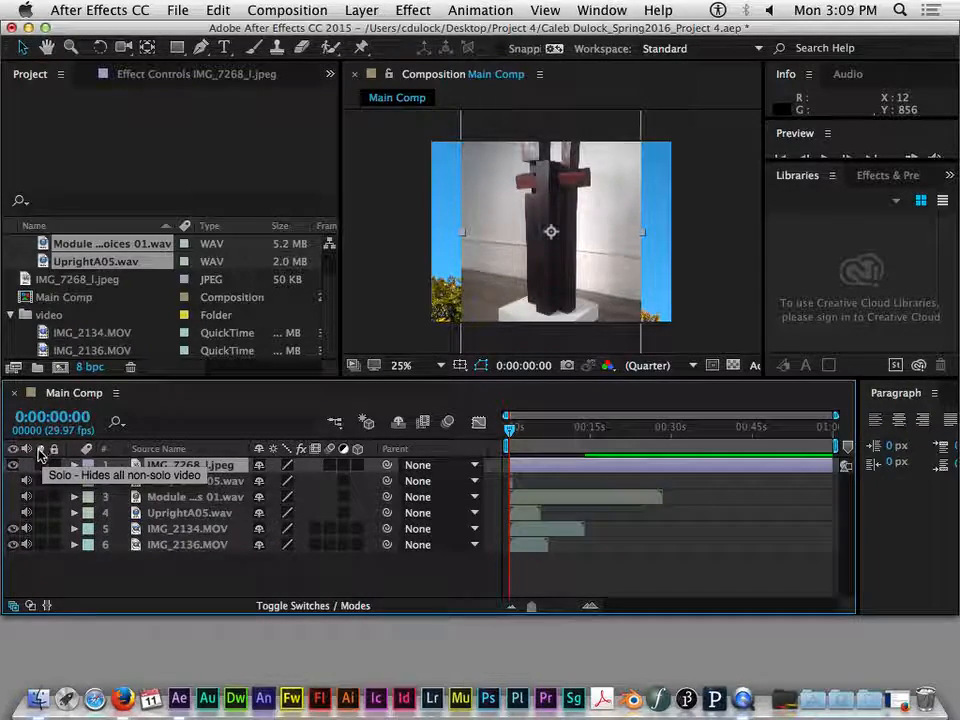
pyautogui.click(13, 466)
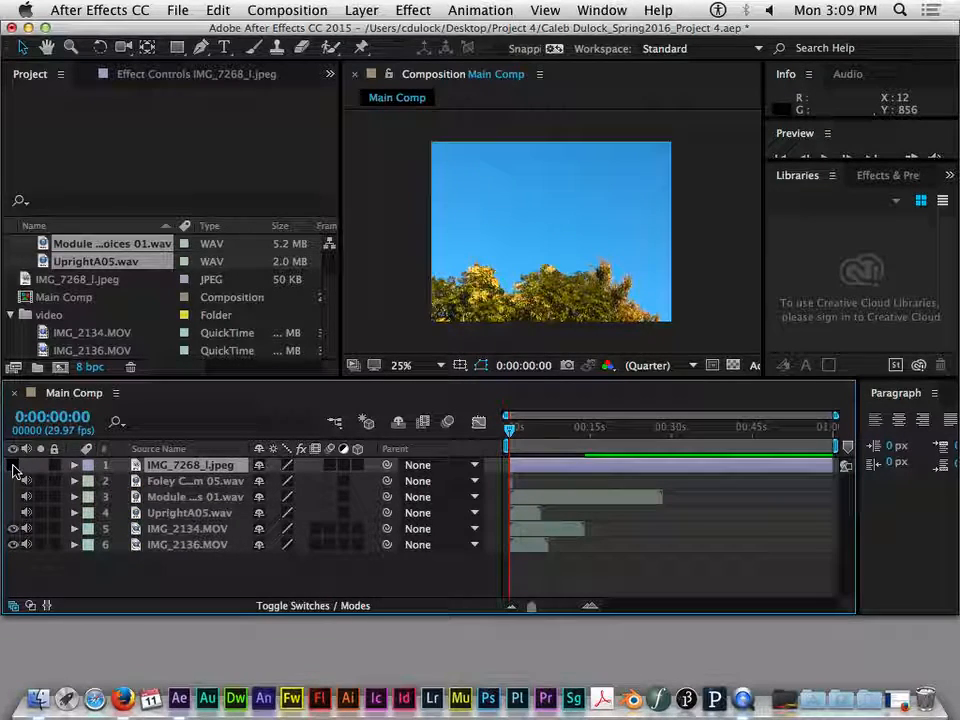
pyautogui.click(13, 466)
pyautogui.click(13, 466)
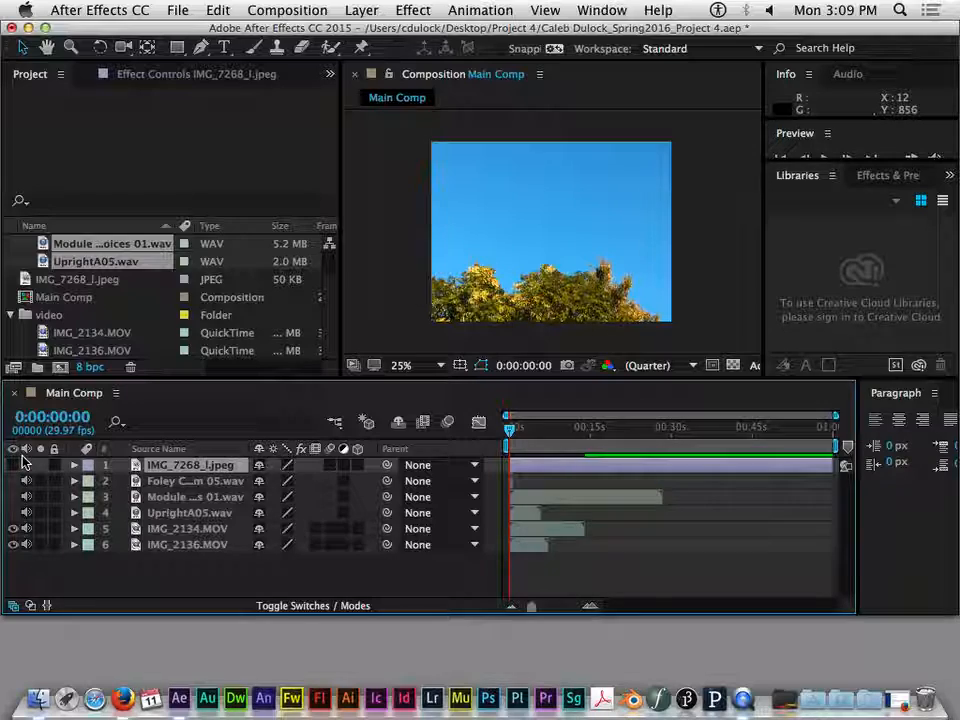
# - Examine the Foley, Module and UprightA05 audio layers and the IMG_2134.MOV layer in the Main Comp timeline
pyautogui.click(197, 482)
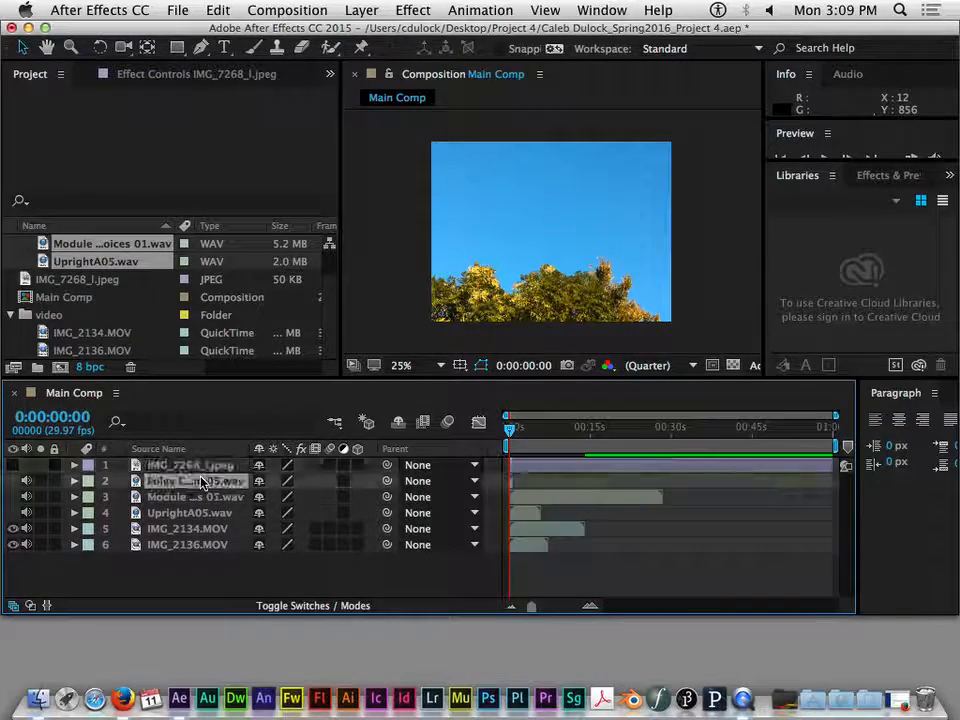
pyautogui.keyDown('shift'); pyautogui.click(197, 498); pyautogui.keyUp('shift')
pyautogui.click(197, 527)
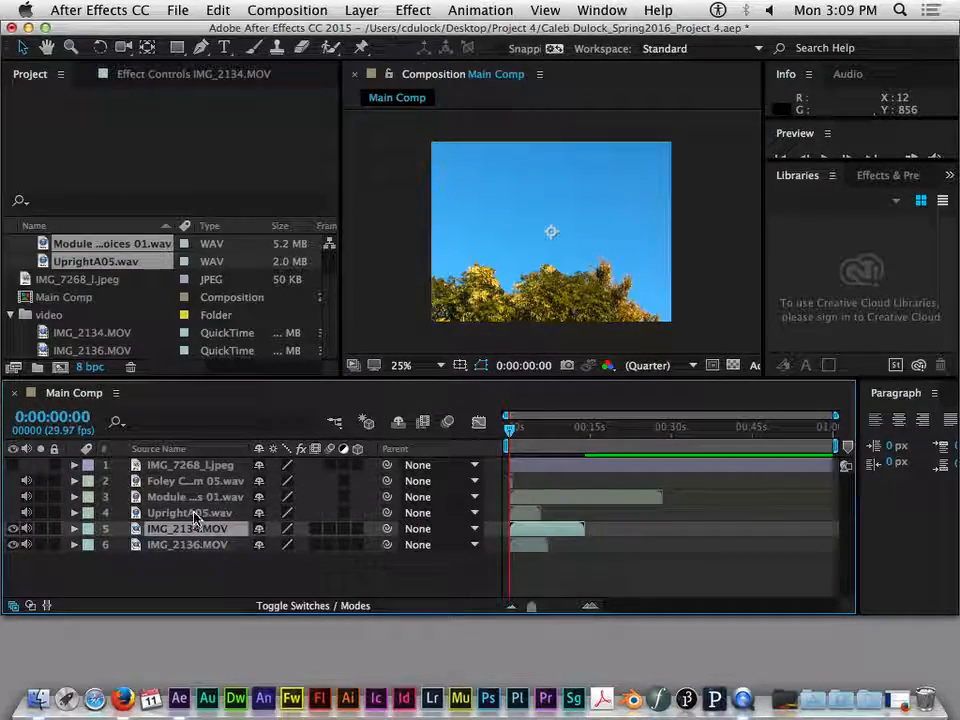
pyautogui.click(201, 497)
pyautogui.click(199, 482)
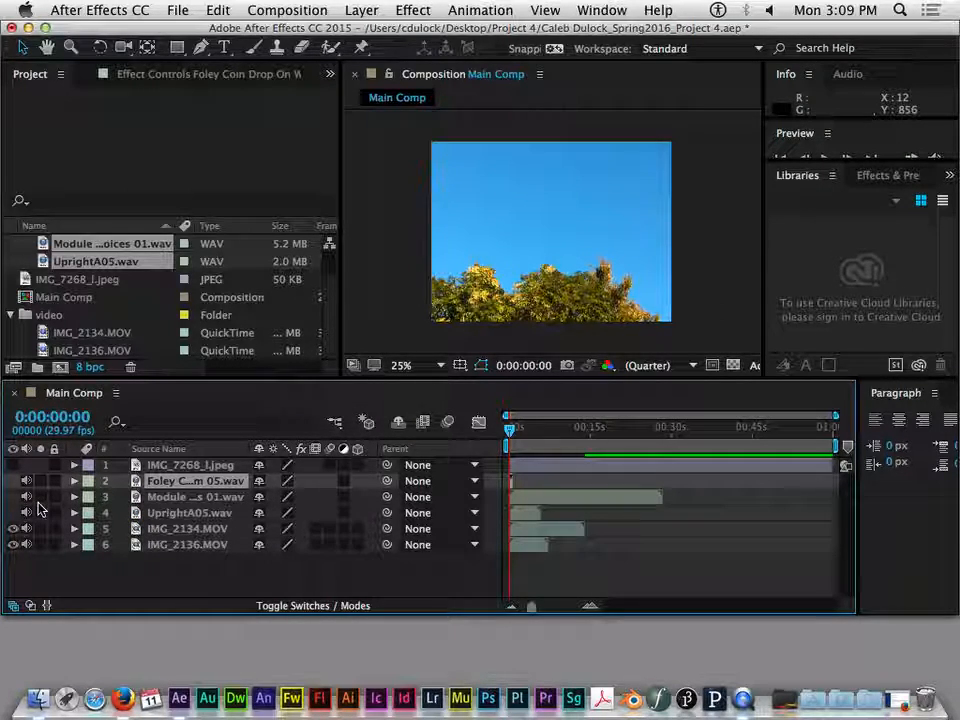
pyautogui.click(145, 498)
pyautogui.click(154, 514)
pyautogui.click(157, 497)
pyautogui.click(164, 482)
pyautogui.click(156, 512)
pyautogui.click(160, 497)
pyautogui.click(158, 481)
pyautogui.click(160, 497)
# - Switch the Foley layer's audio off and on, and do the same with the visibility of IMG_2134.MOV
pyautogui.click(27, 482)
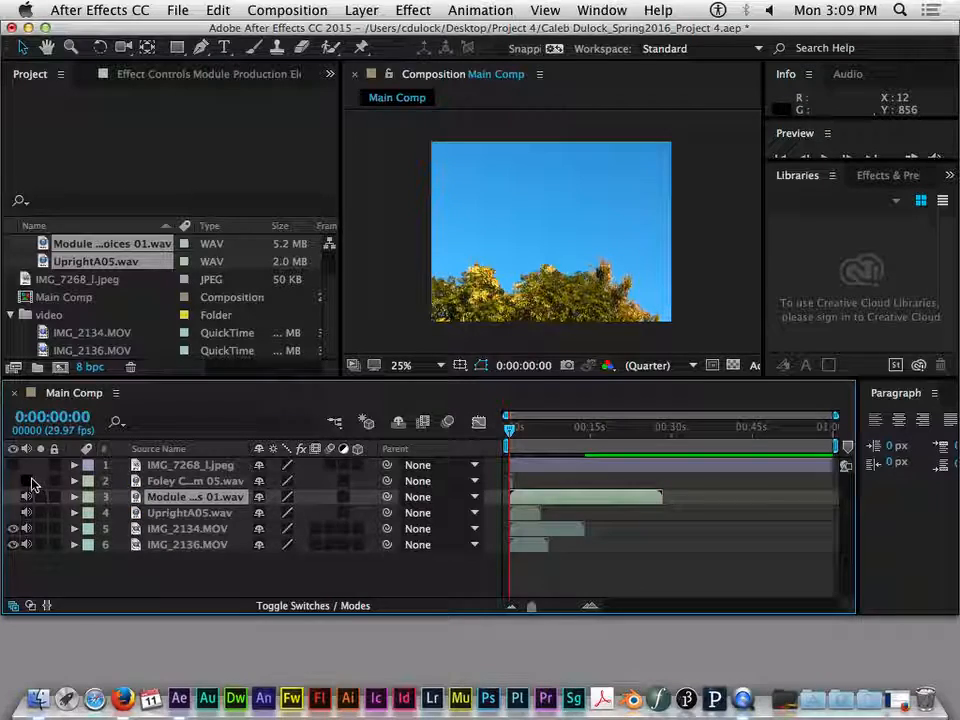
pyautogui.click(29, 483)
pyautogui.click(208, 529)
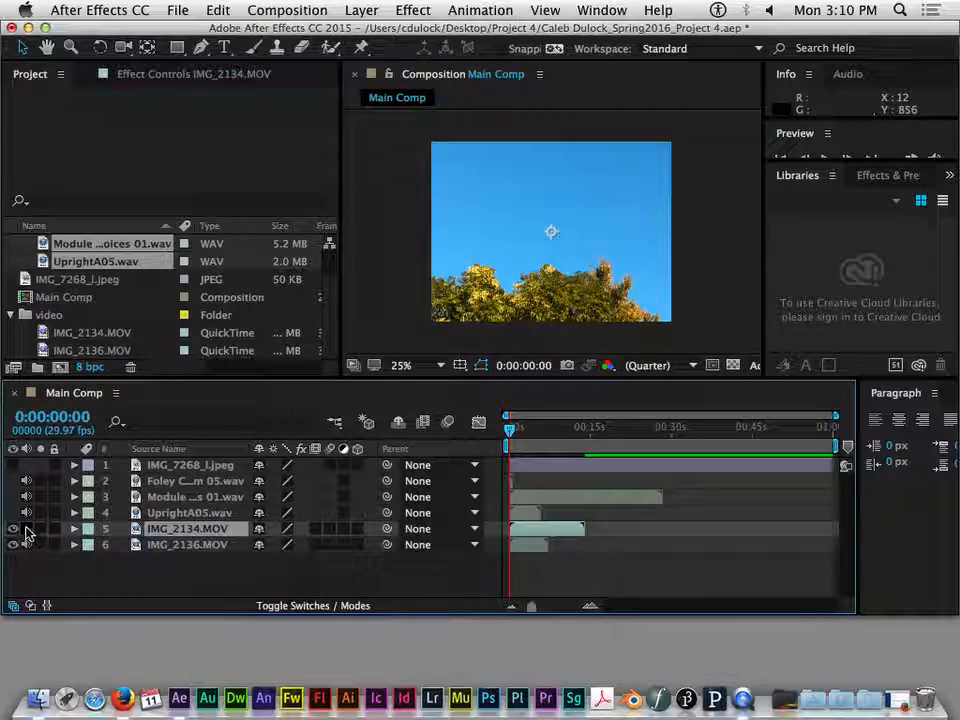
pyautogui.click(14, 529)
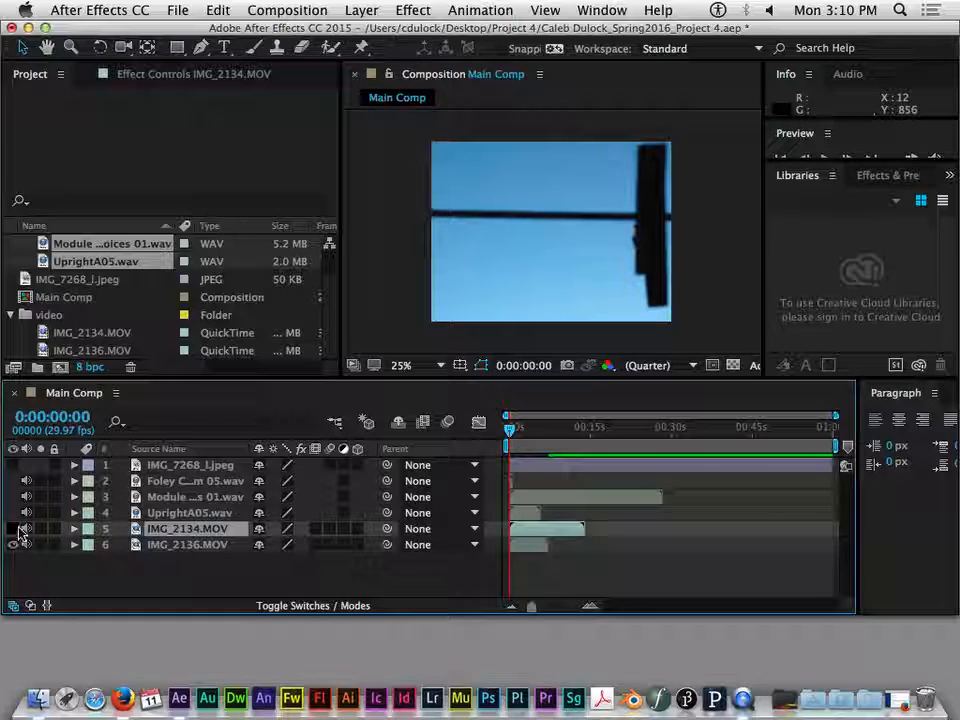
pyautogui.click(14, 529)
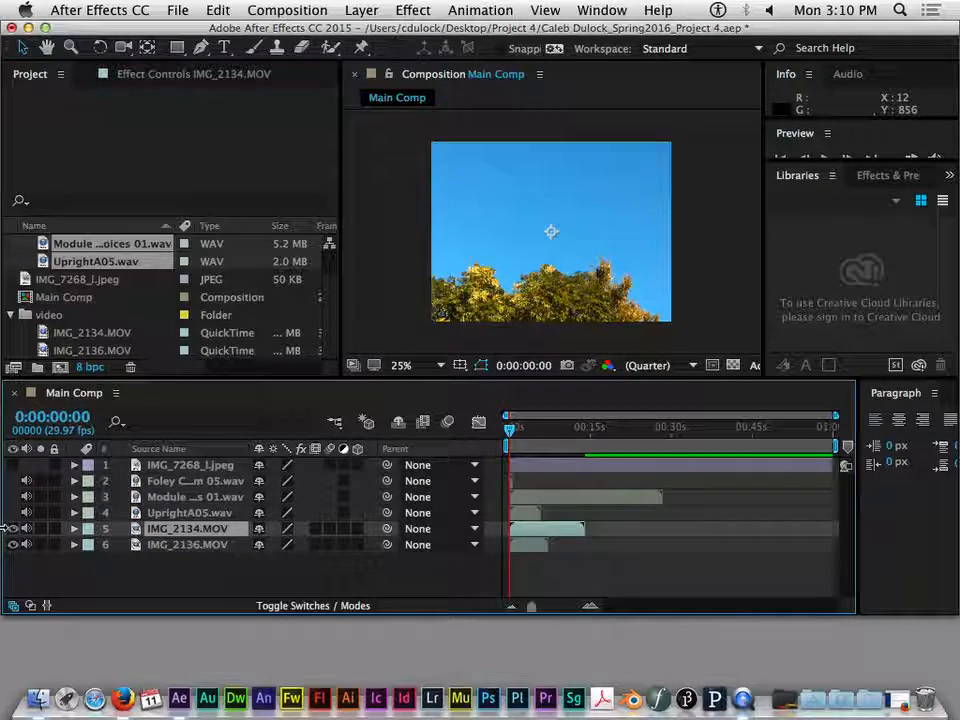
# - Expand the transform properties of IMG_2134.MOV, set its position to 506.0, 339.0 and scale it to 81%
pyautogui.click(73, 530)
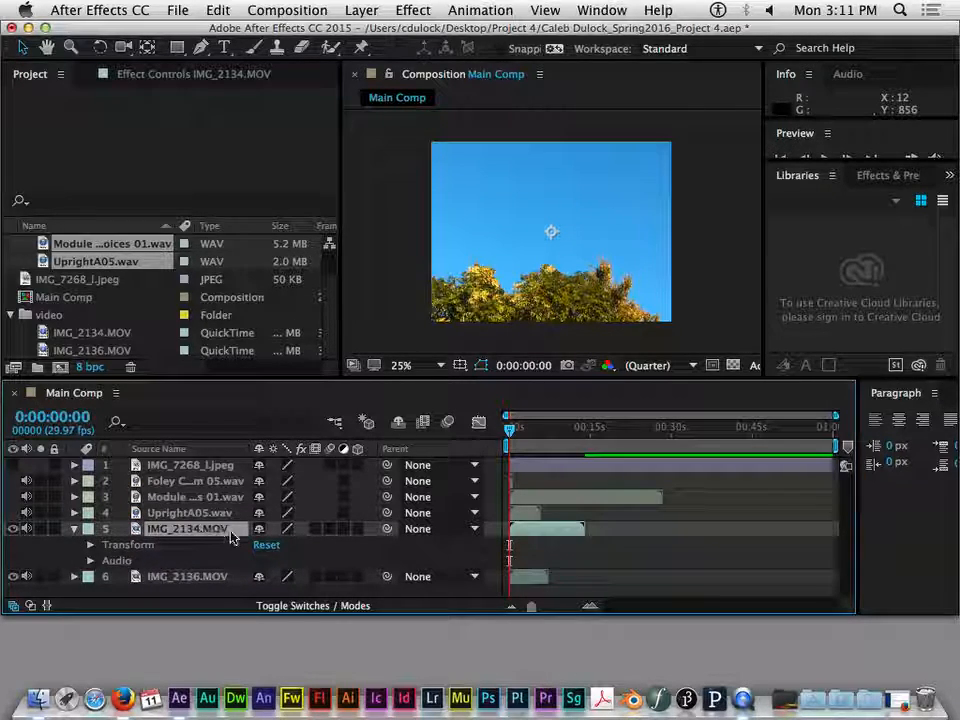
pyautogui.click(89, 546)
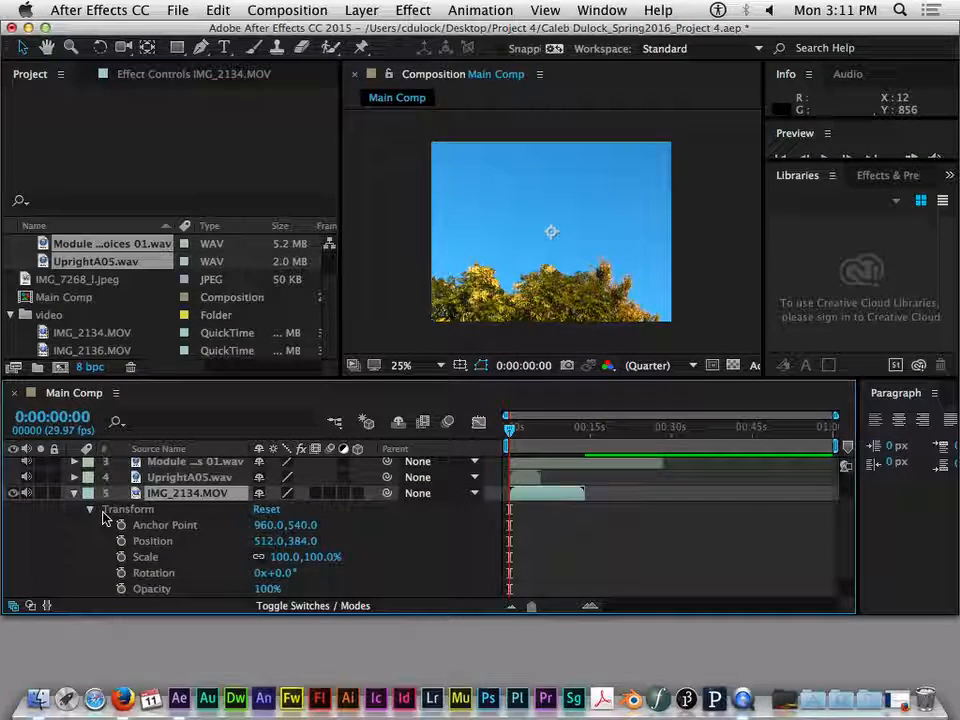
pyautogui.scroll(-2, 104, 516)
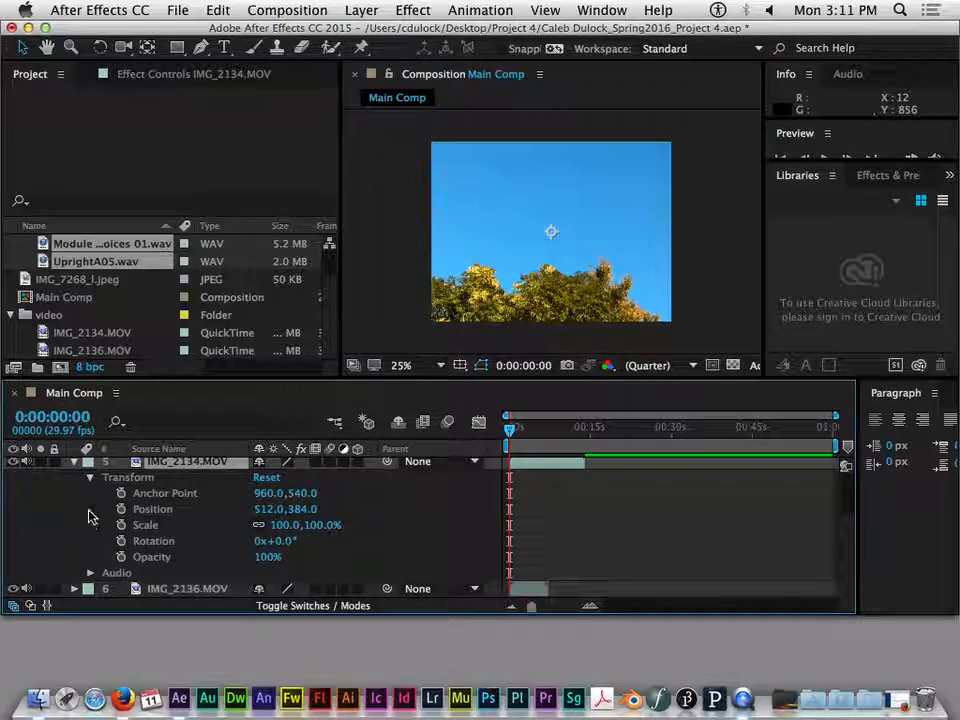
pyautogui.click(155, 510)
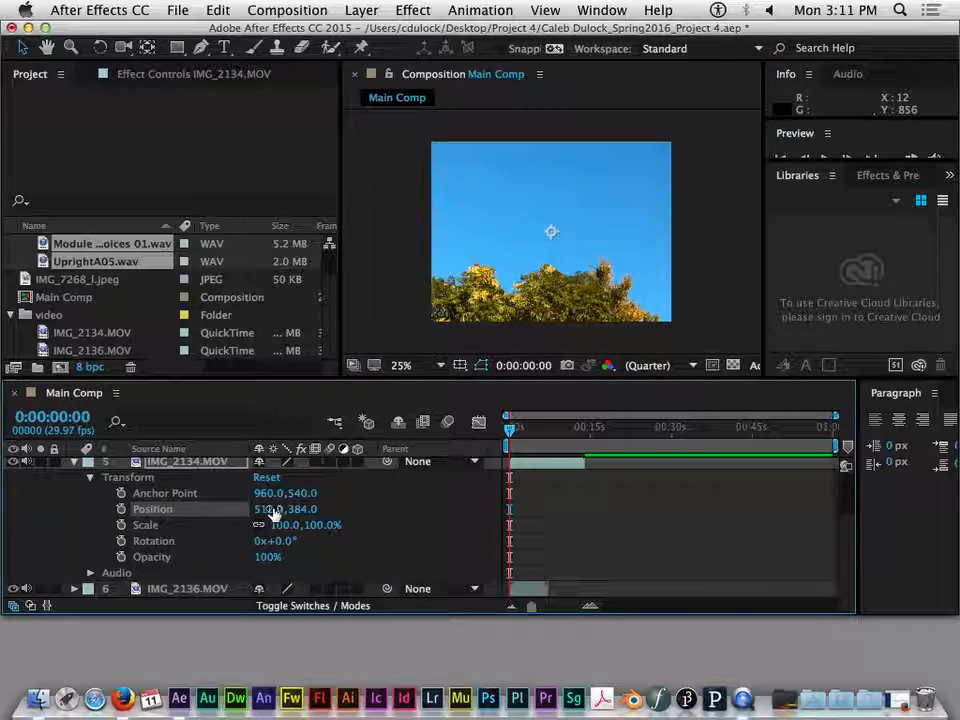
pyautogui.moveTo(273, 518); pyautogui.dragTo(207, 513)
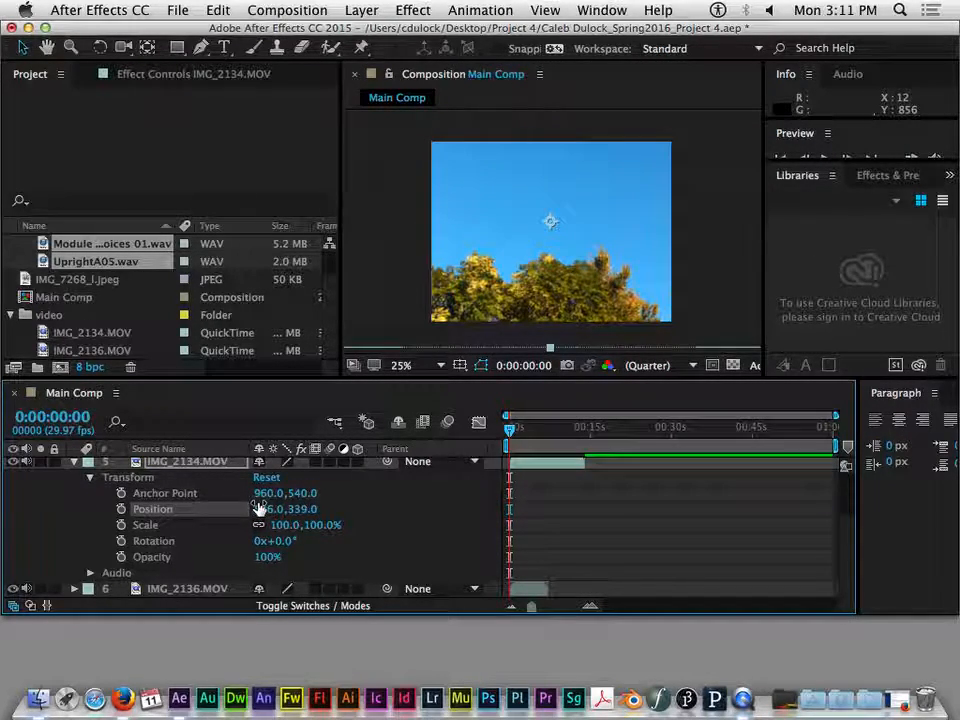
pyautogui.click(160, 527)
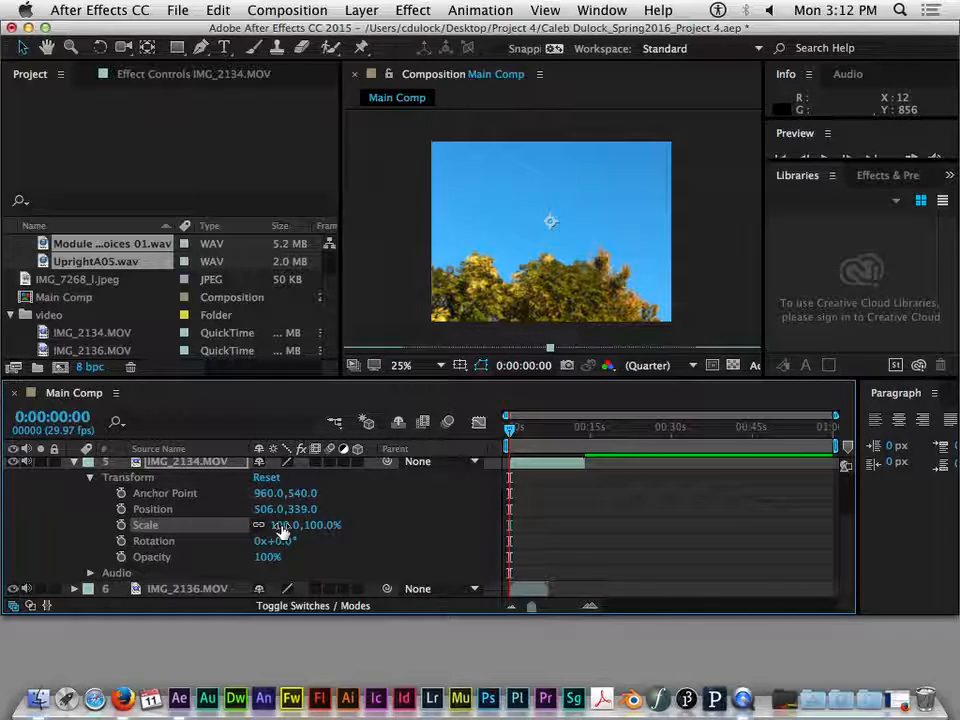
pyautogui.moveTo(283, 532); pyautogui.dragTo(321, 533)
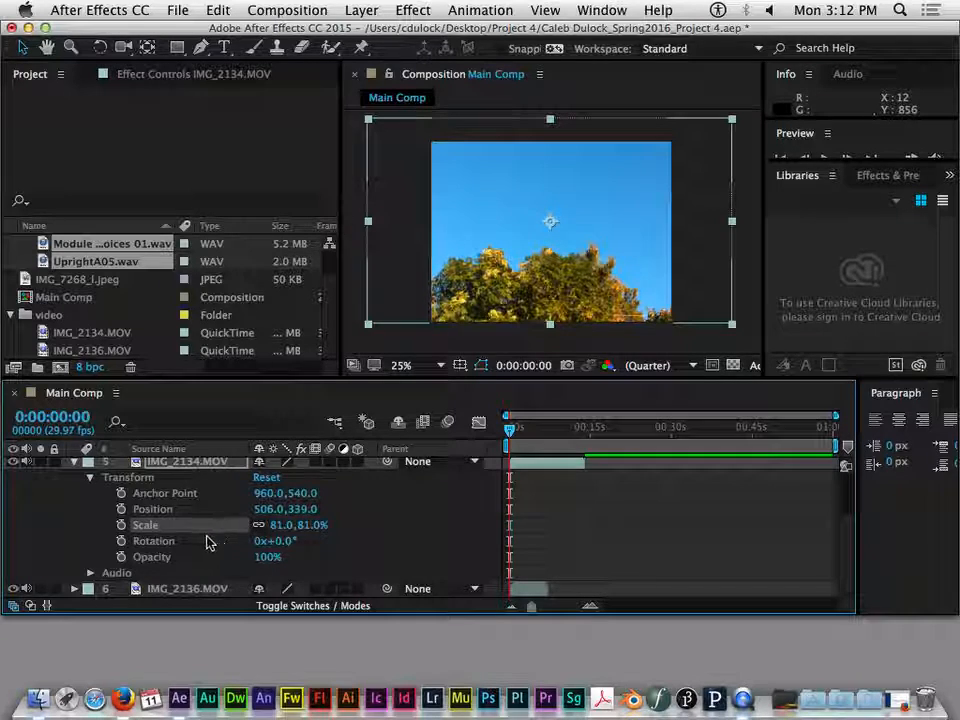
# - Try rotating IMG_2134.MOV by full turns and by 12 degrees, and reset its rotation to 0x+0.0°
pyautogui.click(171, 541)
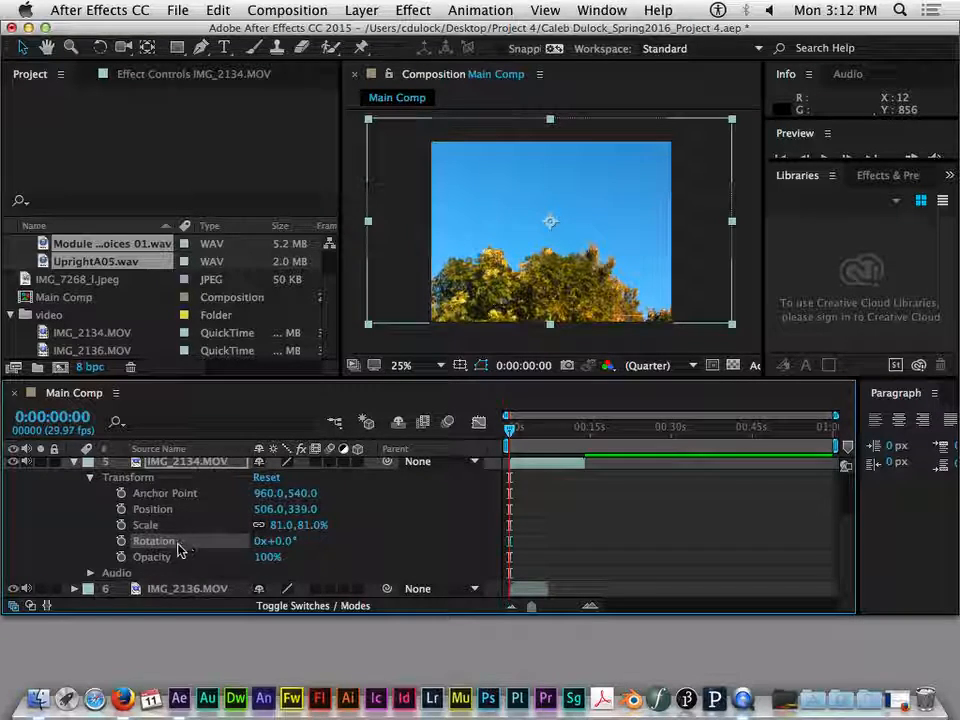
pyautogui.click(265, 541)
pyautogui.click(266, 541)
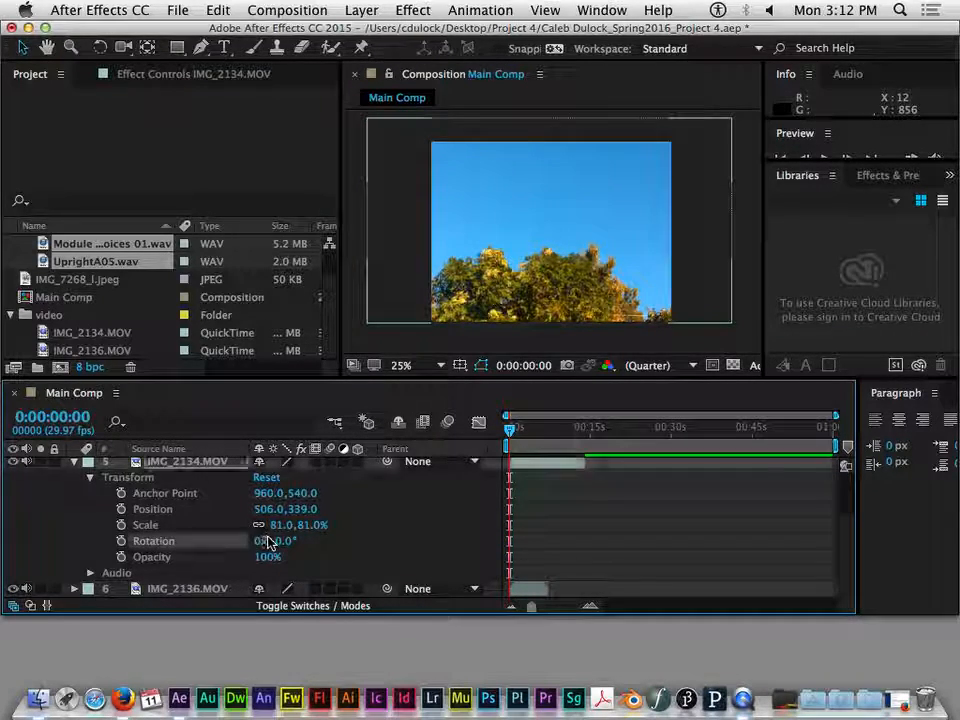
pyautogui.click(262, 541)
pyautogui.moveTo(262, 541); pyautogui.dragTo(266, 542)
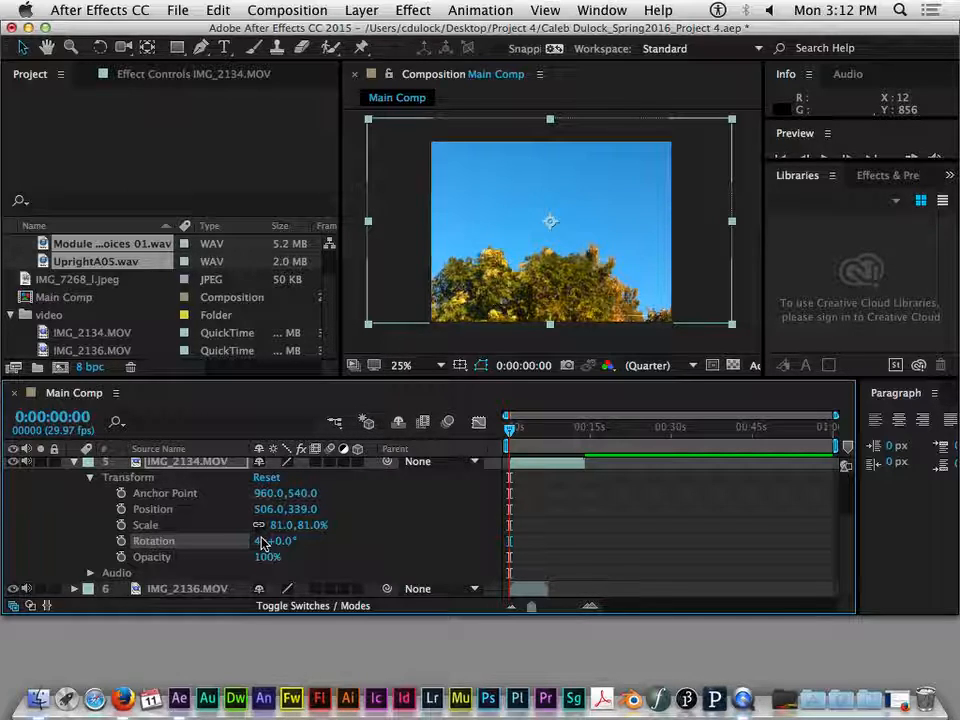
pyautogui.click(257, 543)
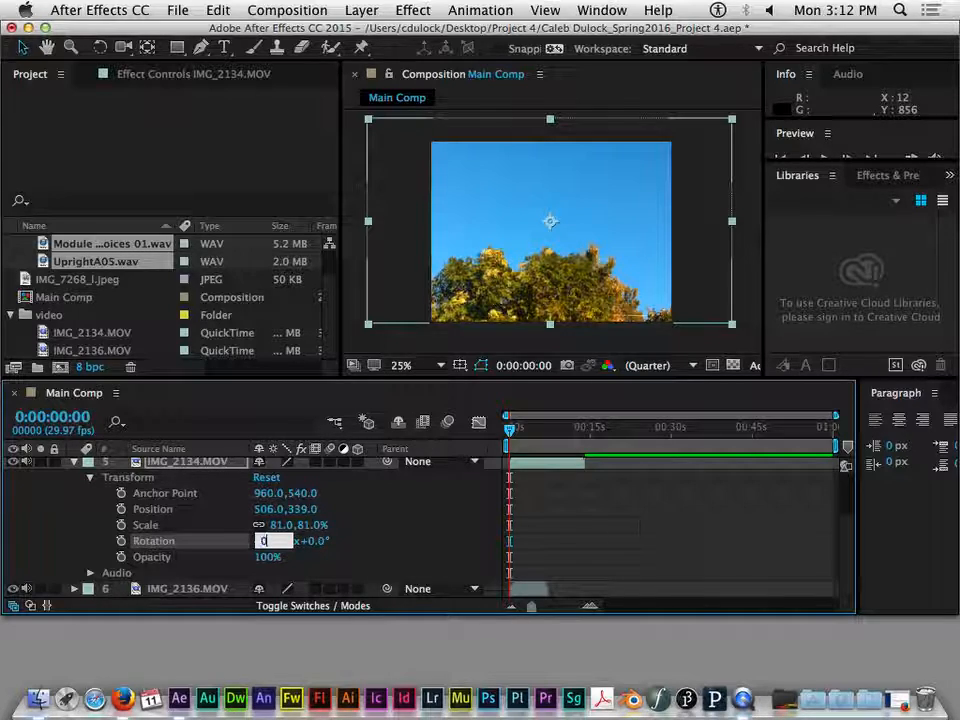
pyautogui.write('0')
pyautogui.press('Return')
pyautogui.moveTo(287, 548)
pyautogui.mouseDown()
pyautogui.moveTo(325, 549)
pyautogui.moveTo(268, 557)
pyautogui.moveTo(295, 549)
pyautogui.mouseUp()
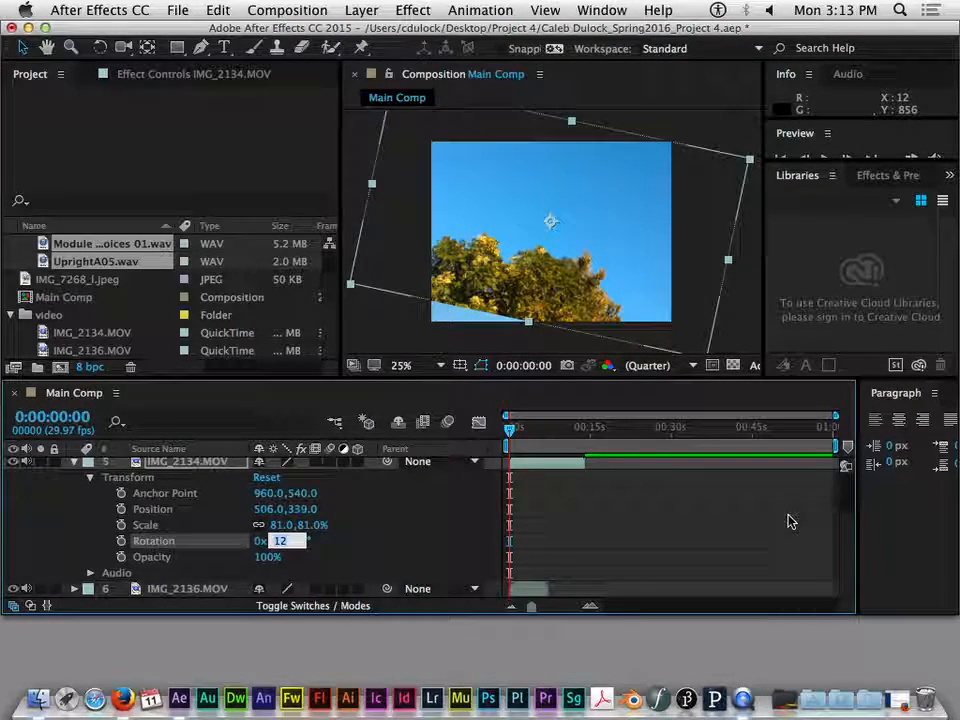
pyautogui.write('0')
pyautogui.press('Return')
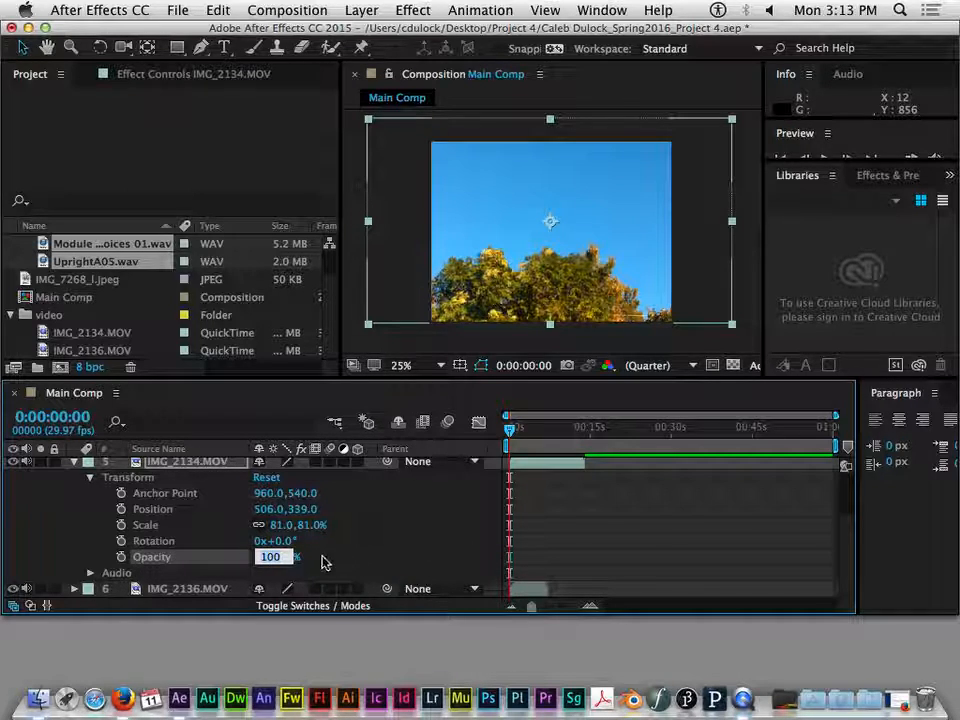
# - Try out the opacity of IMG_2134.MOV, return it to 100% and collapse the layer's transform properties
pyautogui.click(325, 563)
pyautogui.moveTo(268, 556); pyautogui.dragTo(355, 567)
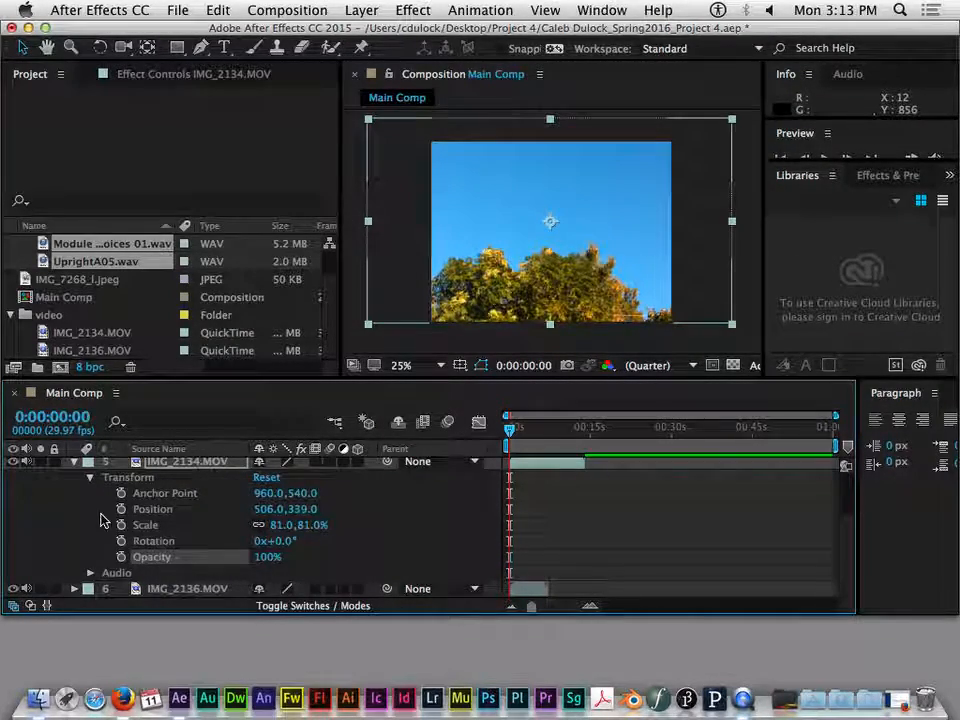
pyautogui.click(90, 481)
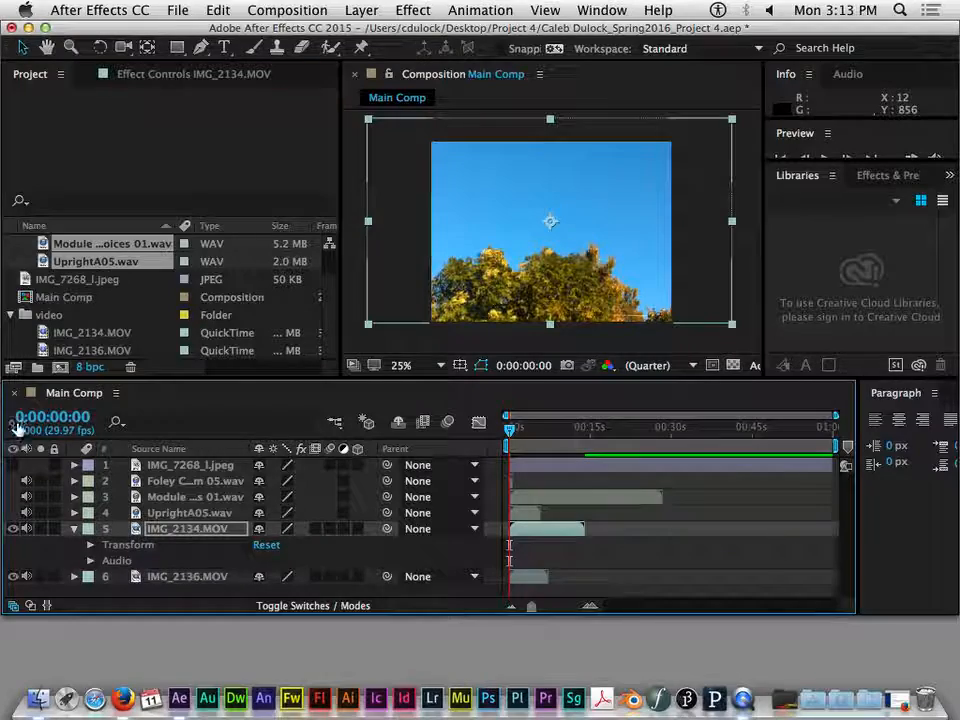
# - Look at the transform properties of the IMG_7268_l.jpeg layer and collapse the layer again
pyautogui.click(74, 465)
pyautogui.click(108, 481)
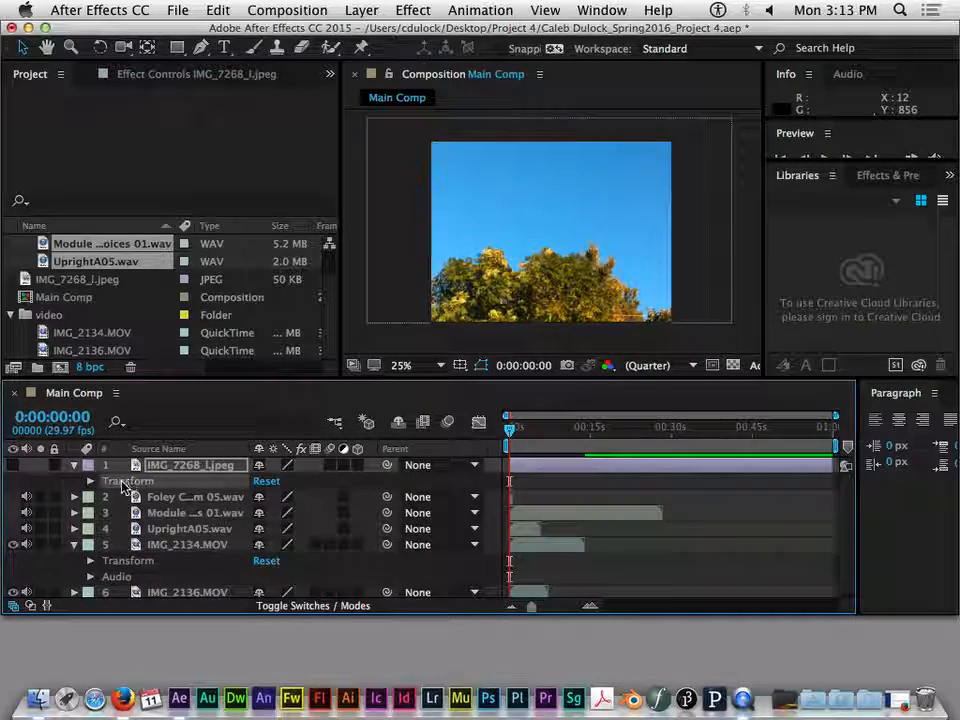
pyautogui.click(90, 481)
pyautogui.click(90, 481)
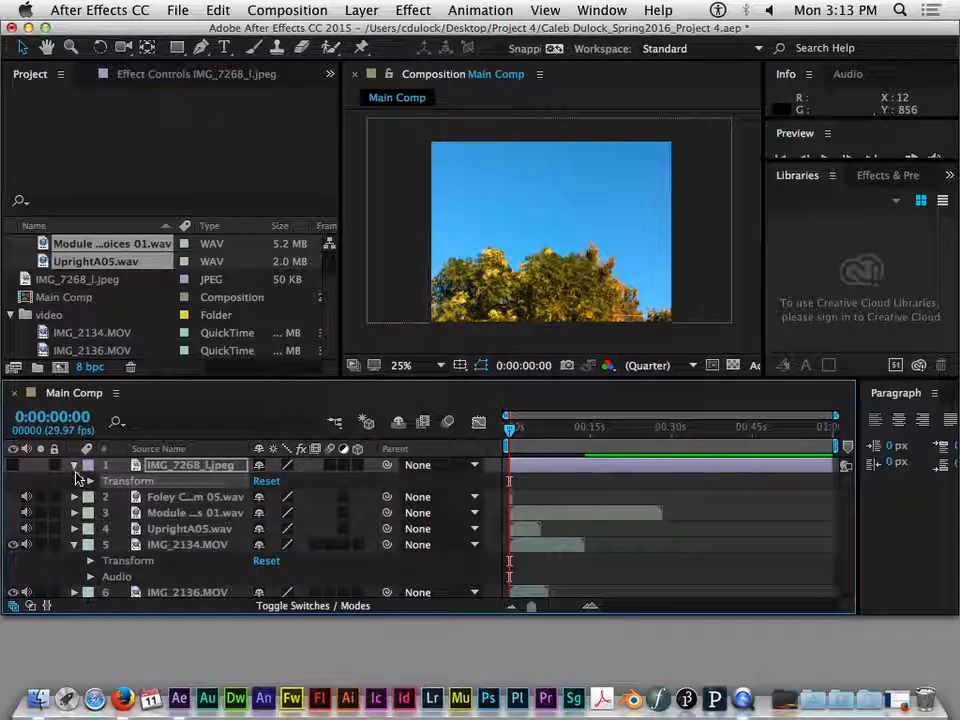
pyautogui.click(74, 465)
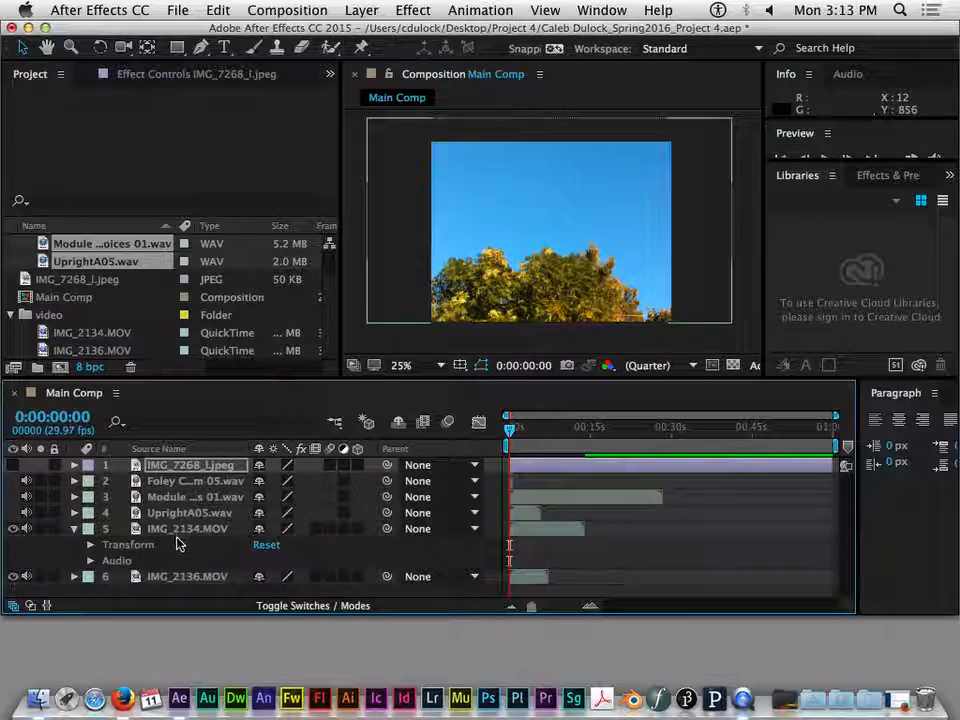
# - Examine the audio levels and waveform of the Module WAV layer, and collapse its properties again
pyautogui.click(74, 497)
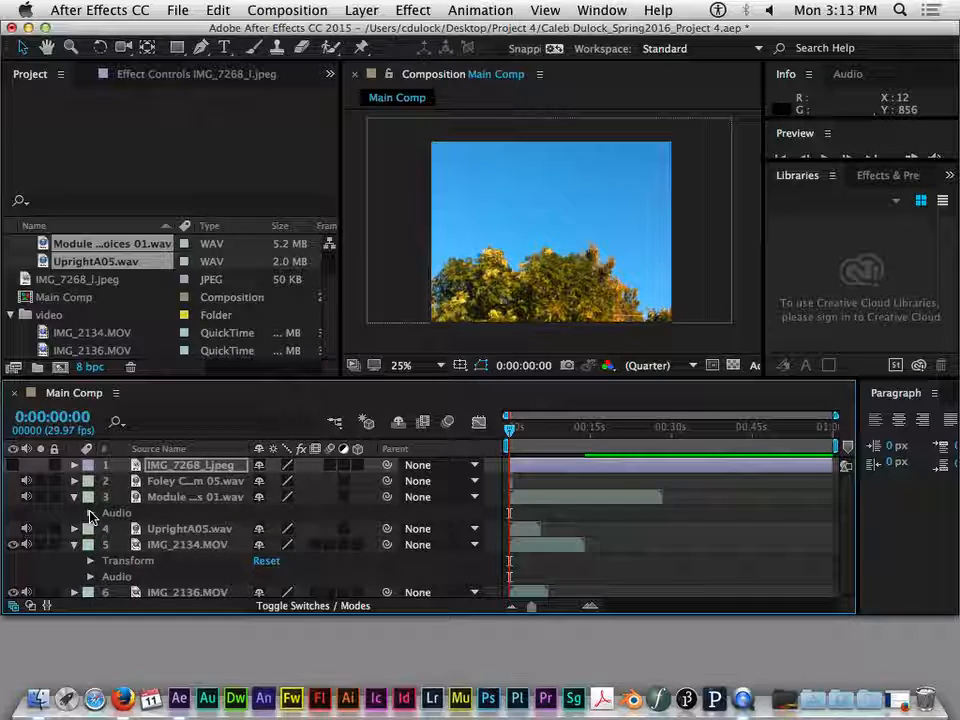
pyautogui.click(90, 513)
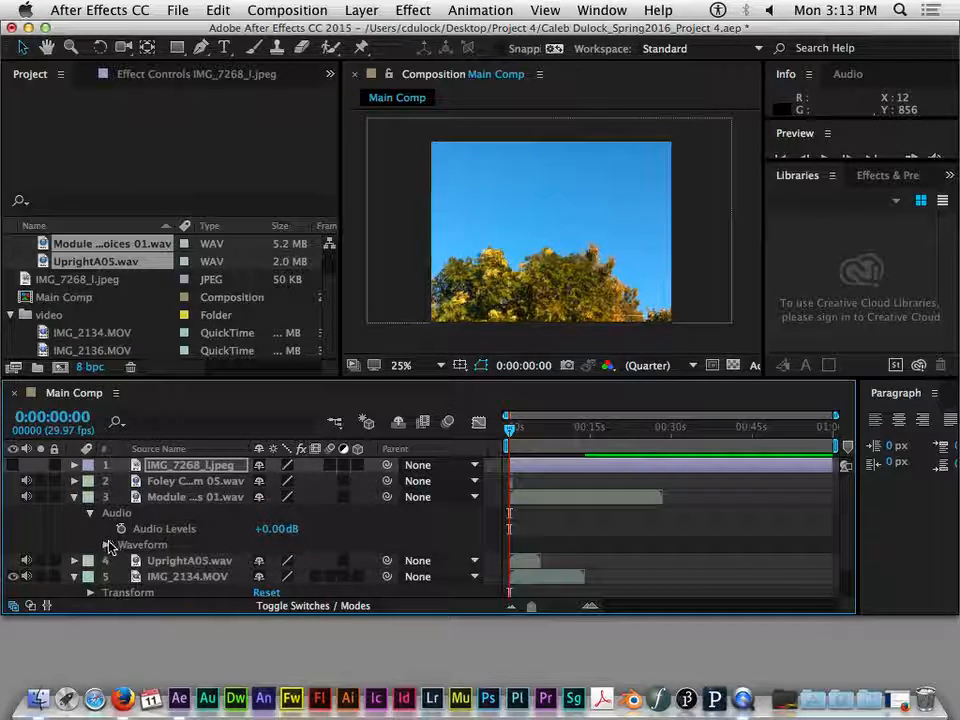
pyautogui.click(106, 545)
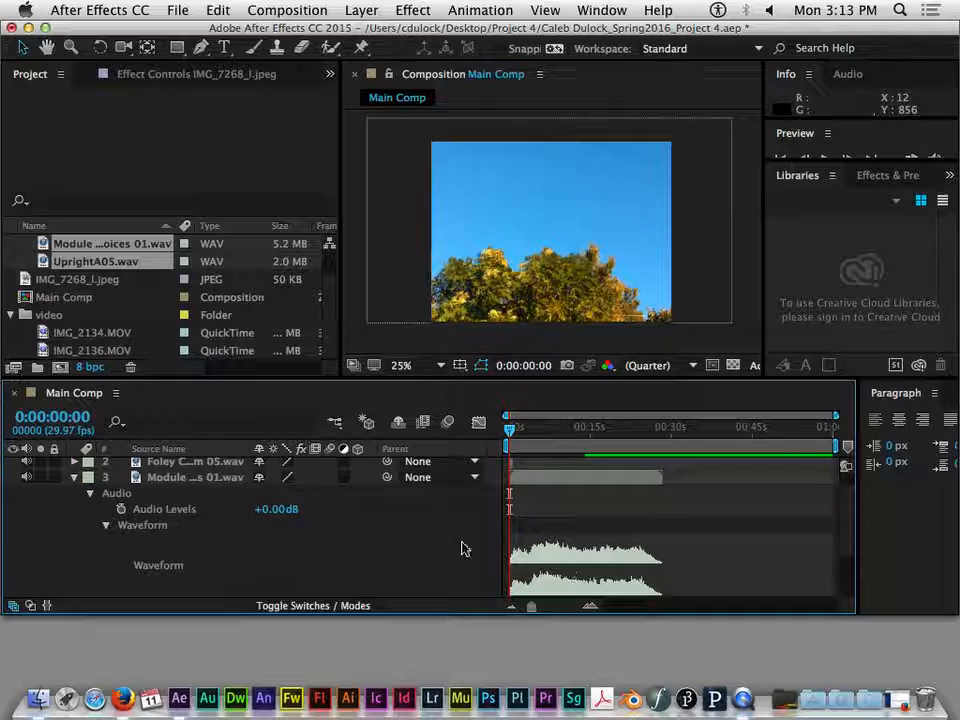
pyautogui.scroll(-3, 478, 551)
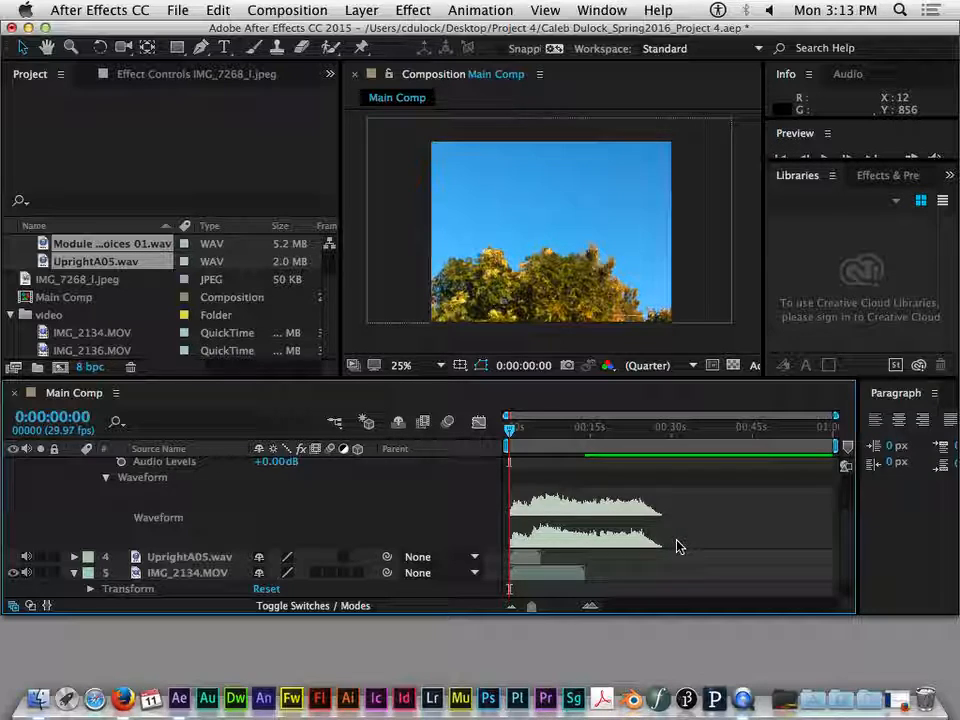
pyautogui.click(105, 478)
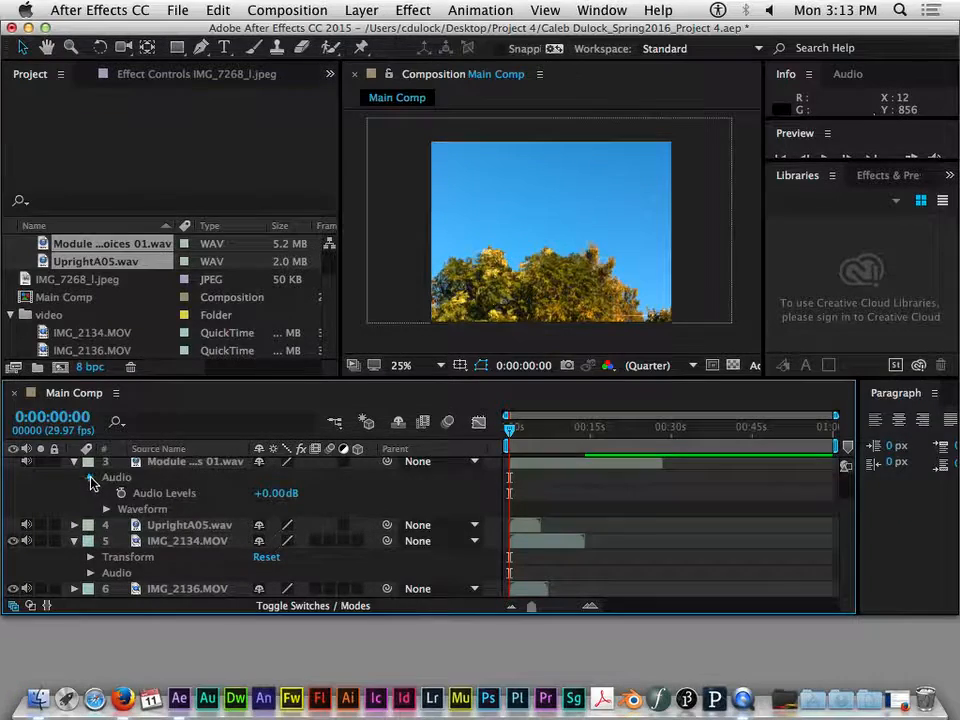
pyautogui.click(93, 478)
pyautogui.click(75, 497)
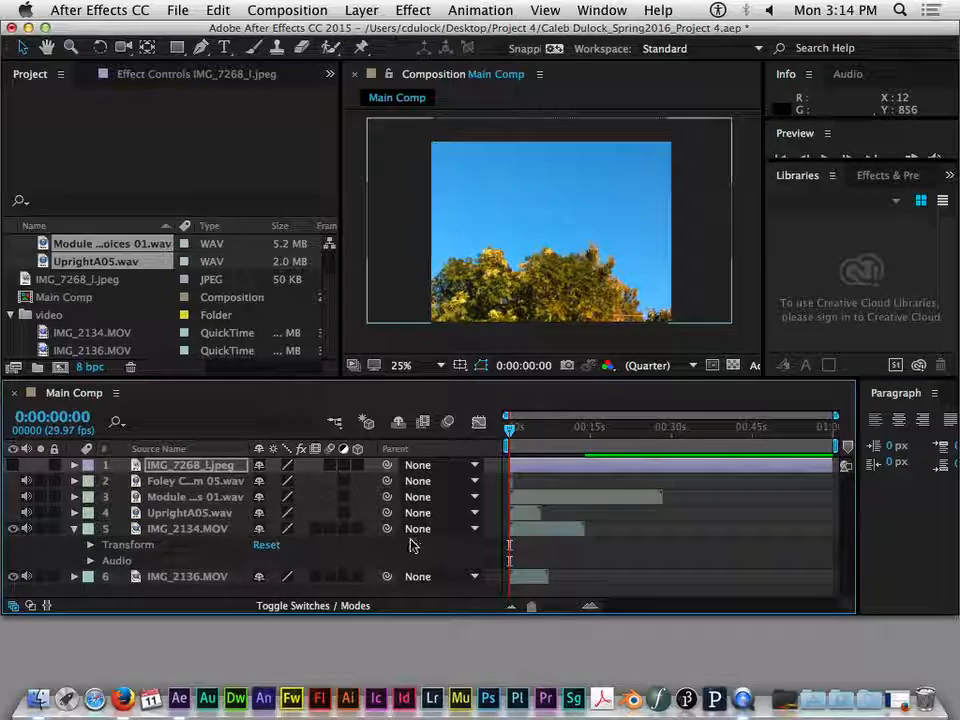
# - Select the image, audio and video layers of Main Comp one after another, ending with IMG_2134.MOV
pyautogui.click(154, 530)
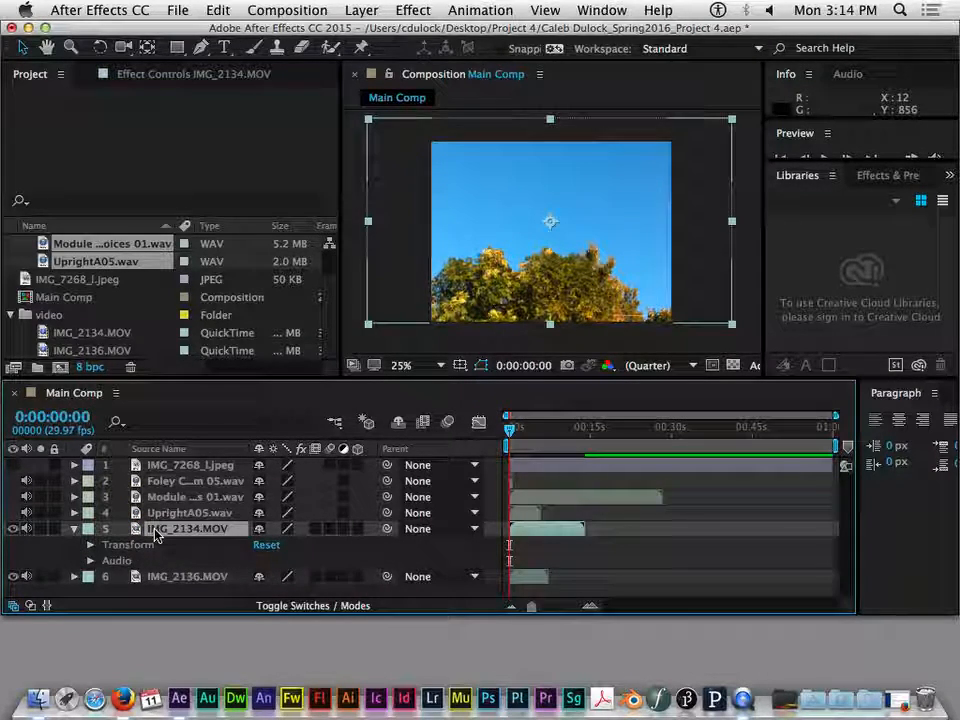
pyautogui.click(172, 482)
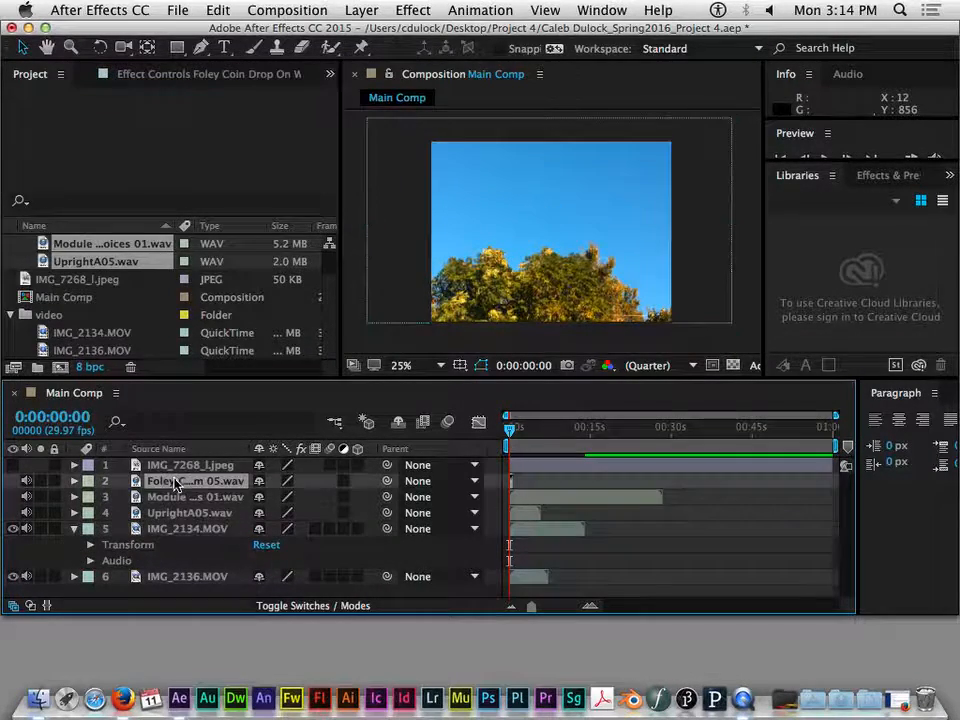
pyautogui.click(180, 466)
pyautogui.click(185, 497)
pyautogui.click(190, 529)
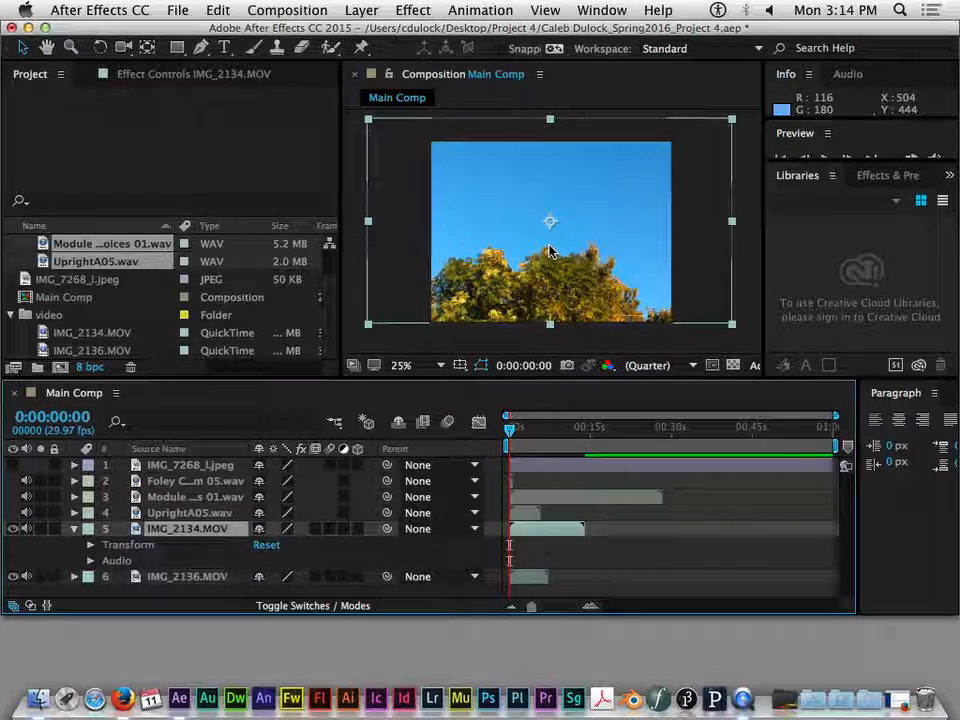
# - Move IMG_2134.MOV in the composition with the Selection tool to a position of about 494, 287
pyautogui.click(25, 51)
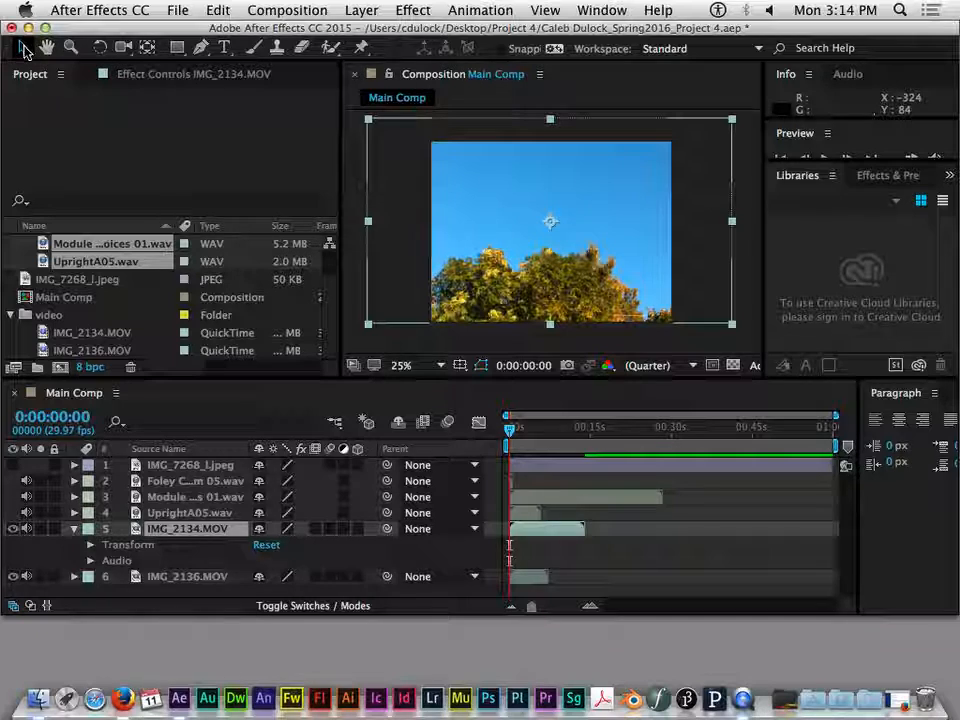
pyautogui.press('Return')
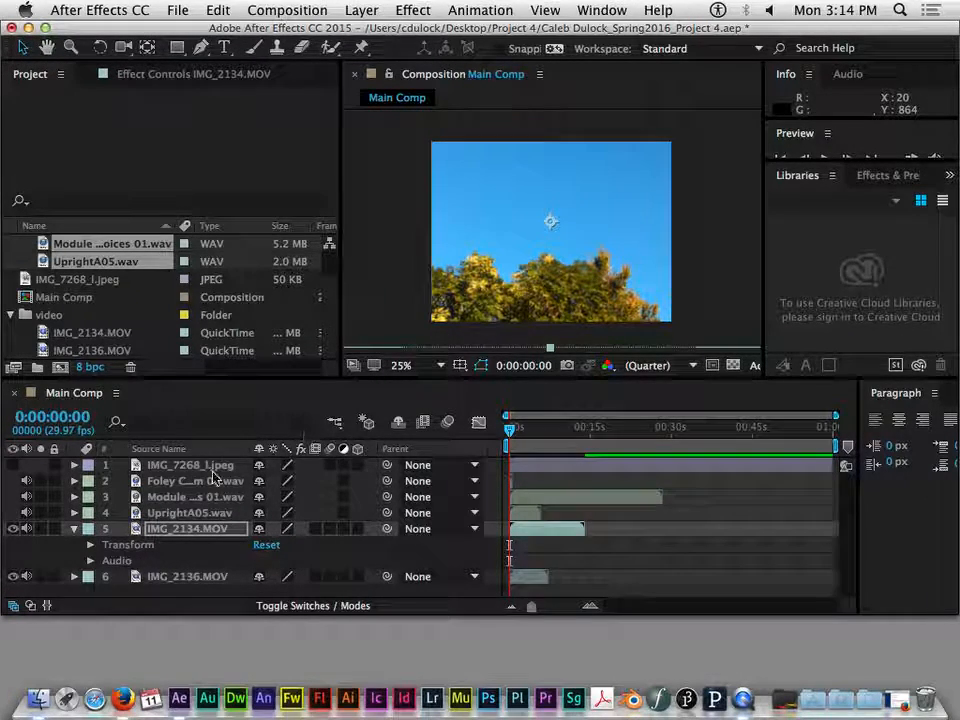
pyautogui.click(183, 530)
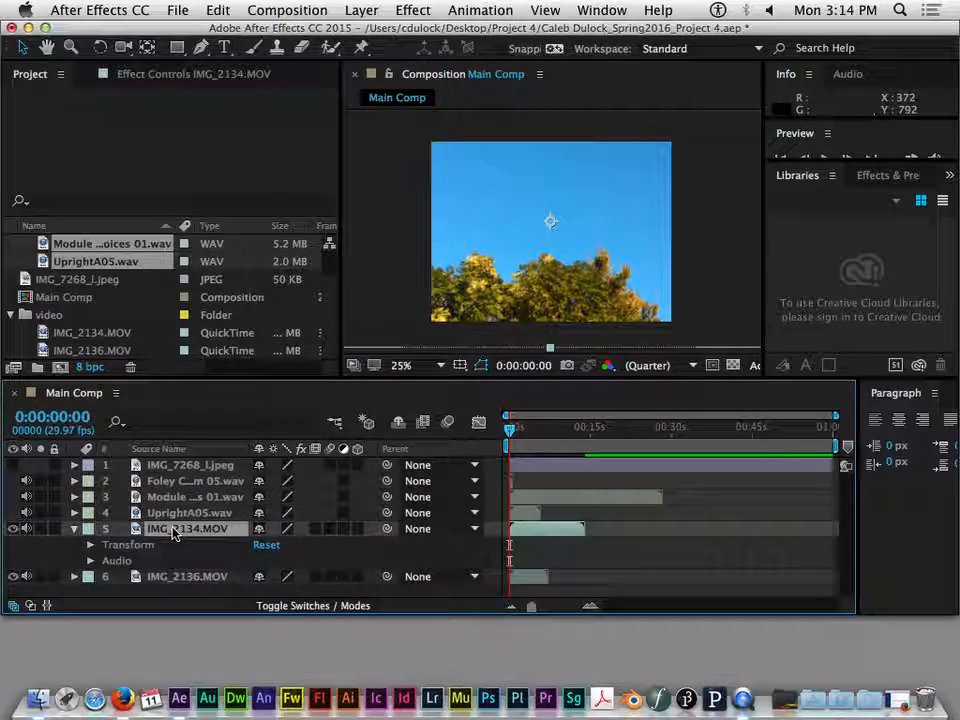
pyautogui.moveTo(515, 204)
pyautogui.mouseDown()
pyautogui.moveTo(493, 242)
pyautogui.moveTo(510, 201)
pyautogui.moveTo(418, 194)
pyautogui.moveTo(500, 193)
pyautogui.moveTo(609, 238)
pyautogui.moveTo(484, 206)
pyautogui.moveTo(495, 172)
pyautogui.moveTo(441, 206)
pyautogui.moveTo(542, 197)
pyautogui.moveTo(463, 167)
pyautogui.moveTo(415, 184)
pyautogui.moveTo(474, 204)
pyautogui.moveTo(565, 207)
pyautogui.moveTo(525, 208)
pyautogui.moveTo(572, 242)
pyautogui.moveTo(501, 186)
pyautogui.moveTo(542, 194)
pyautogui.moveTo(446, 180)
pyautogui.moveTo(519, 223)
pyautogui.moveTo(507, 191)
pyautogui.mouseUp()
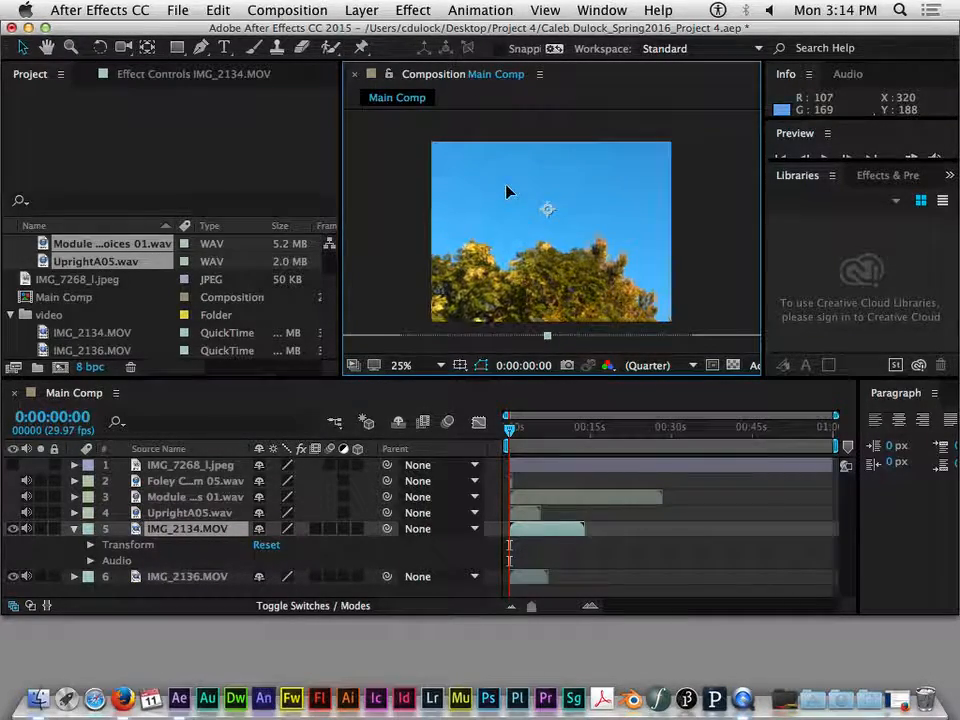
# - Scale IMG_2134.MOV to 84%, move it to a position of about 526, 347 and collapse the layer's properties
pyautogui.click(90, 544)
pyautogui.click(145, 558)
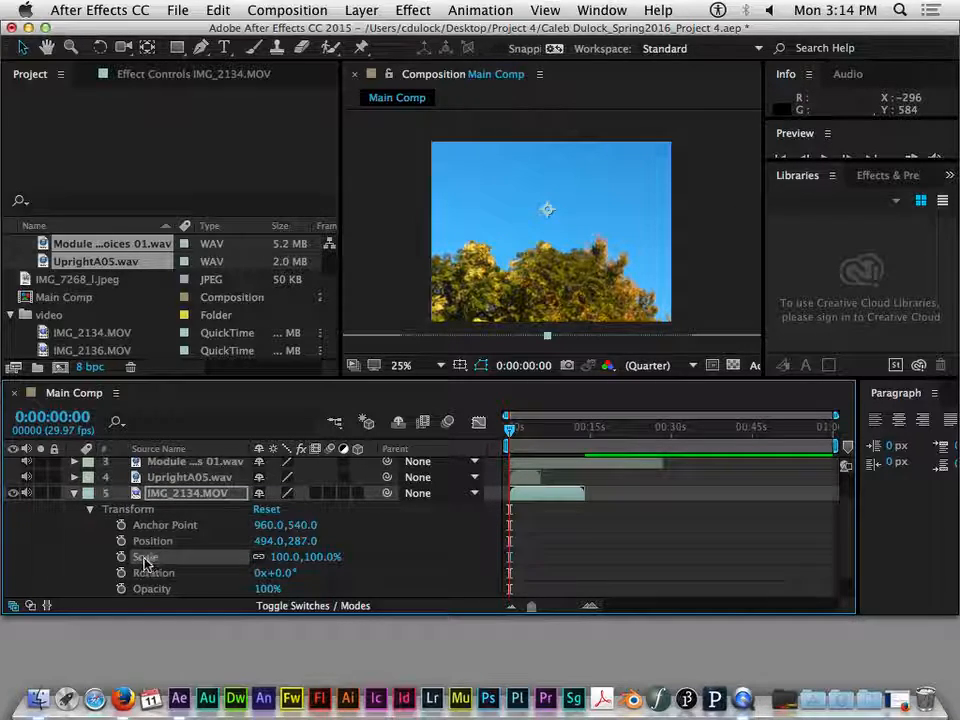
pyautogui.moveTo(285, 560)
pyautogui.mouseDown()
pyautogui.moveTo(300, 558)
pyautogui.moveTo(265, 558)
pyautogui.moveTo(285, 560)
pyautogui.moveTo(274, 563)
pyautogui.mouseUp()
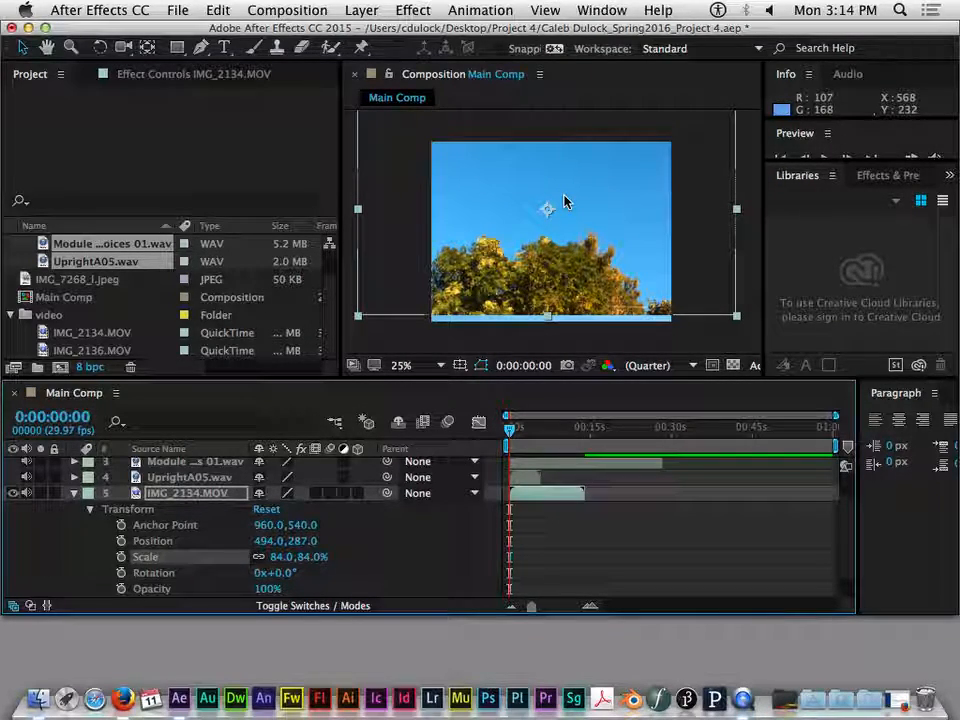
pyautogui.moveTo(600, 225)
pyautogui.mouseDown()
pyautogui.moveTo(656, 231)
pyautogui.moveTo(634, 251)
pyautogui.moveTo(604, 217)
pyautogui.moveTo(611, 261)
pyautogui.moveTo(607, 242)
pyautogui.mouseUp()
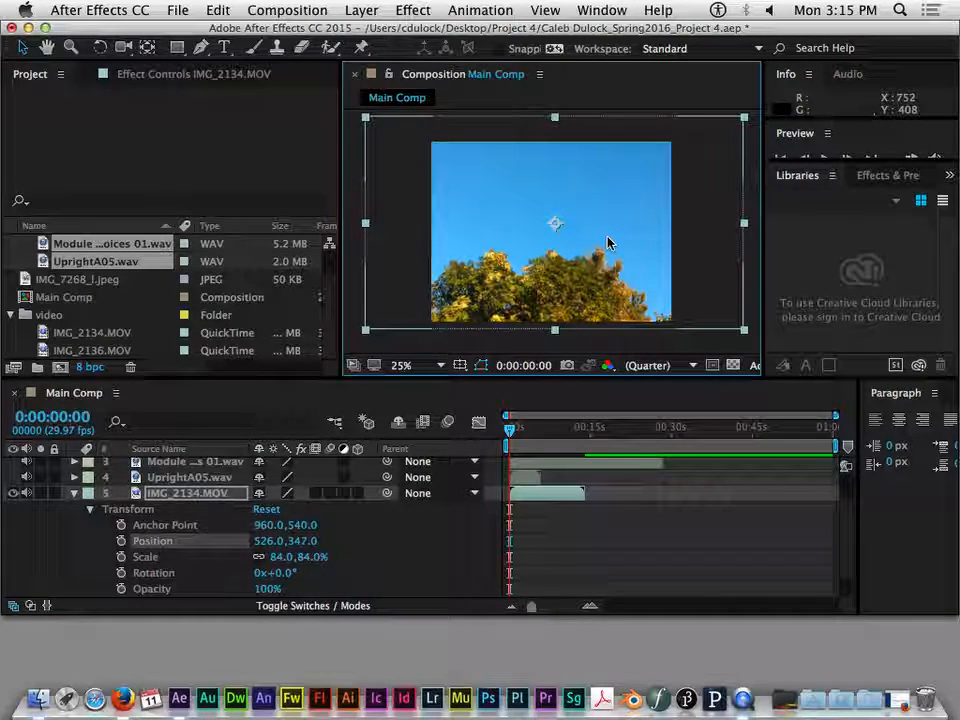
pyautogui.click(75, 494)
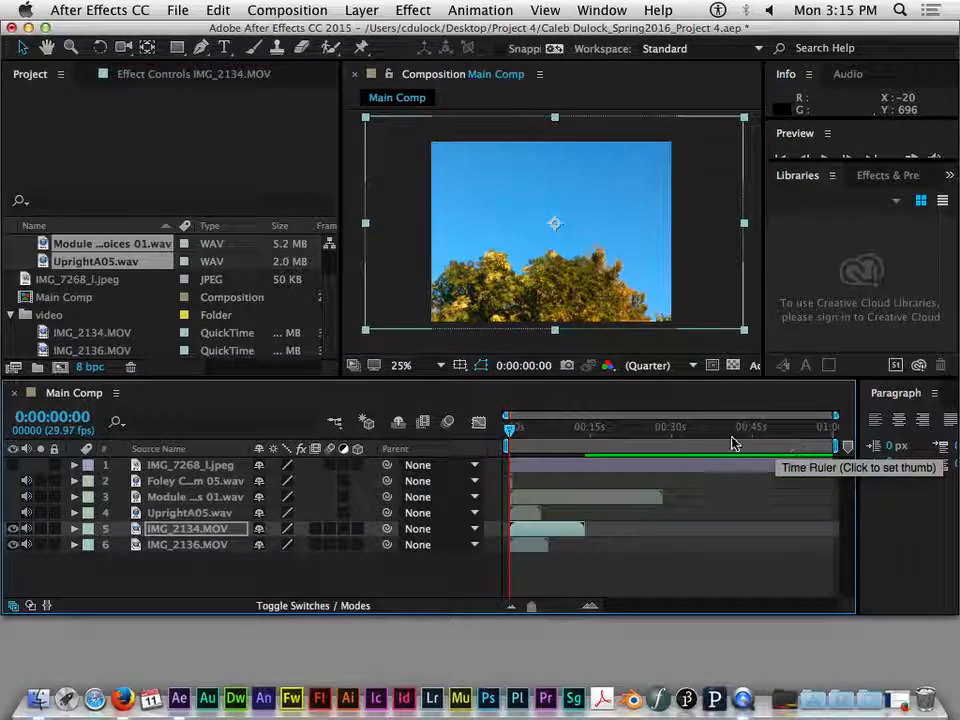
# - Examine the layer bars in the timeline, selecting them in turn to compare the clips' durations within Main Comp
pyautogui.moveTo(510, 432)
pyautogui.mouseDown()
pyautogui.moveTo(525, 430)
pyautogui.moveTo(510, 429)
pyautogui.mouseUp()
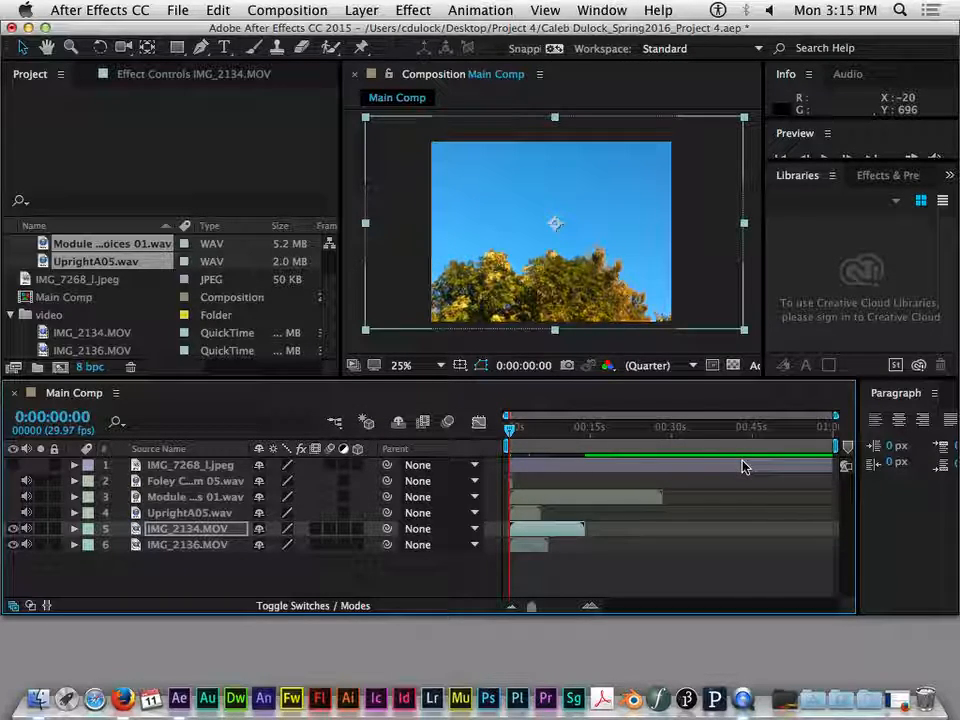
pyautogui.click(647, 481)
pyautogui.click(652, 468)
pyautogui.click(650, 496)
pyautogui.click(650, 468)
pyautogui.click(652, 497)
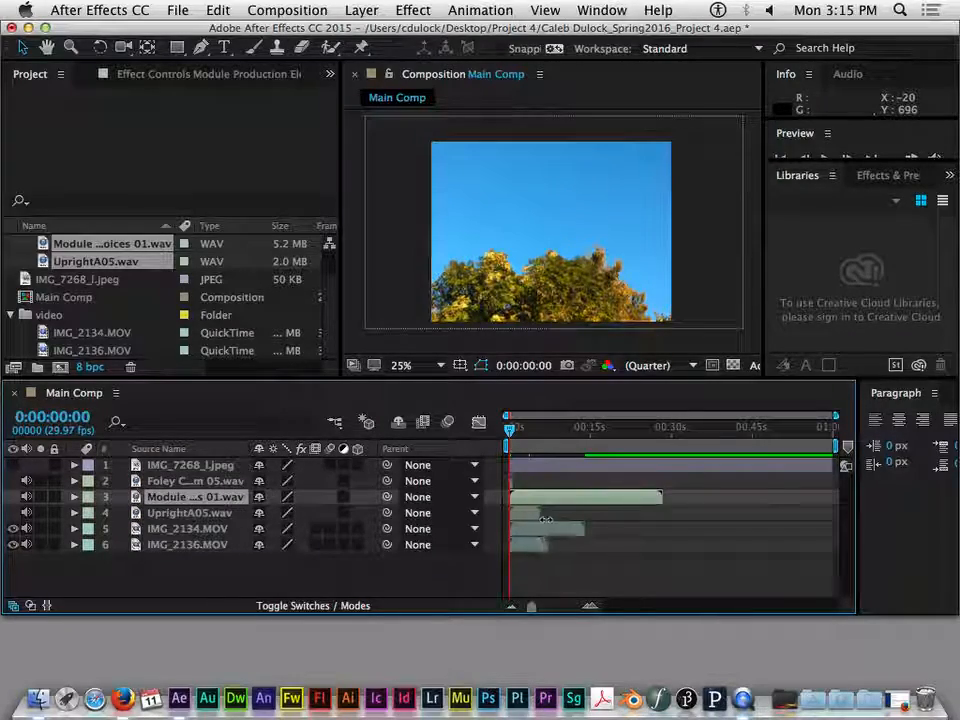
pyautogui.click(530, 513)
pyautogui.click(557, 529)
pyautogui.click(525, 513)
pyautogui.click(602, 495)
pyautogui.click(634, 466)
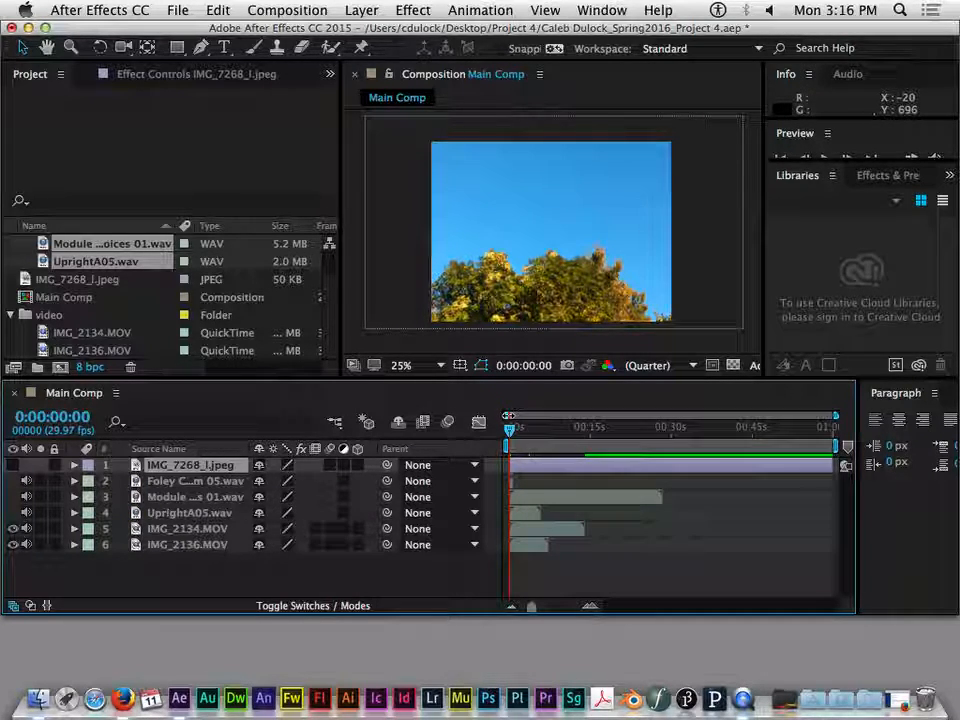
# - Narrow the visible time range down to single frames, inspect the Foley WAV clip and show the full composition duration again
pyautogui.moveTo(838, 416); pyautogui.dragTo(532, 414)
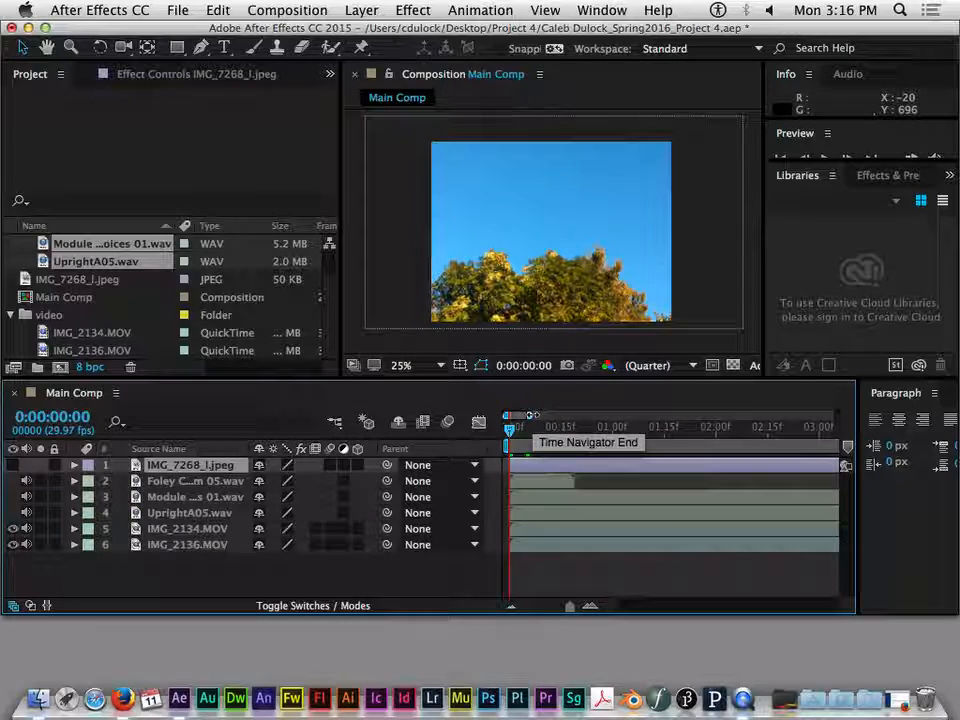
pyautogui.moveTo(533, 414); pyautogui.dragTo(511, 414)
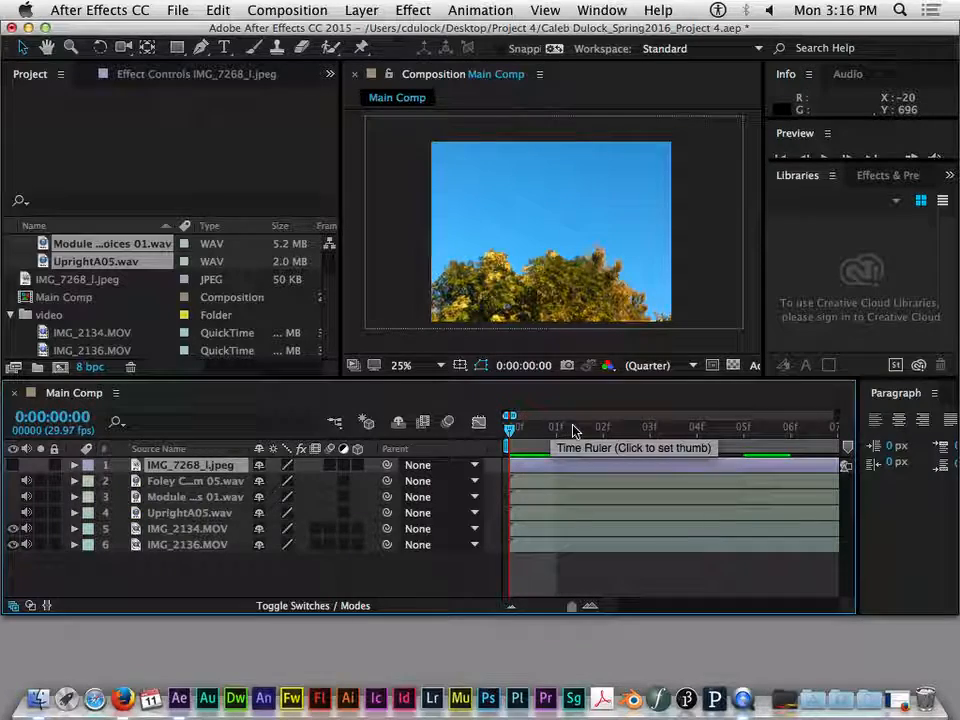
pyautogui.moveTo(516, 414); pyautogui.dragTo(548, 415)
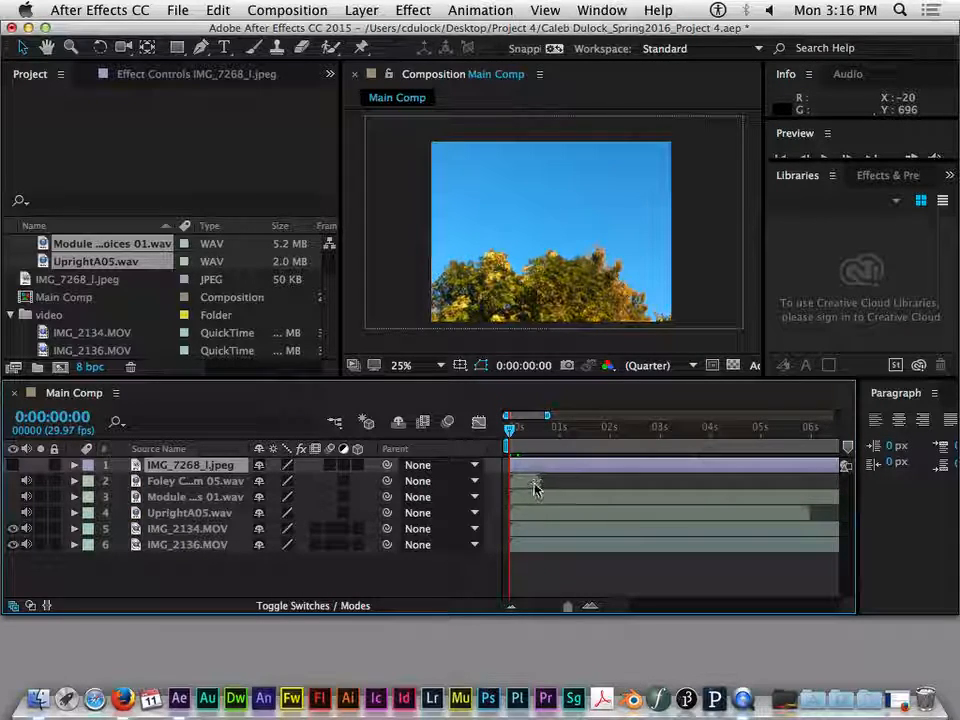
pyautogui.moveTo(536, 482)
pyautogui.mouseDown()
pyautogui.moveTo(553, 484)
pyautogui.moveTo(530, 485)
pyautogui.mouseUp()
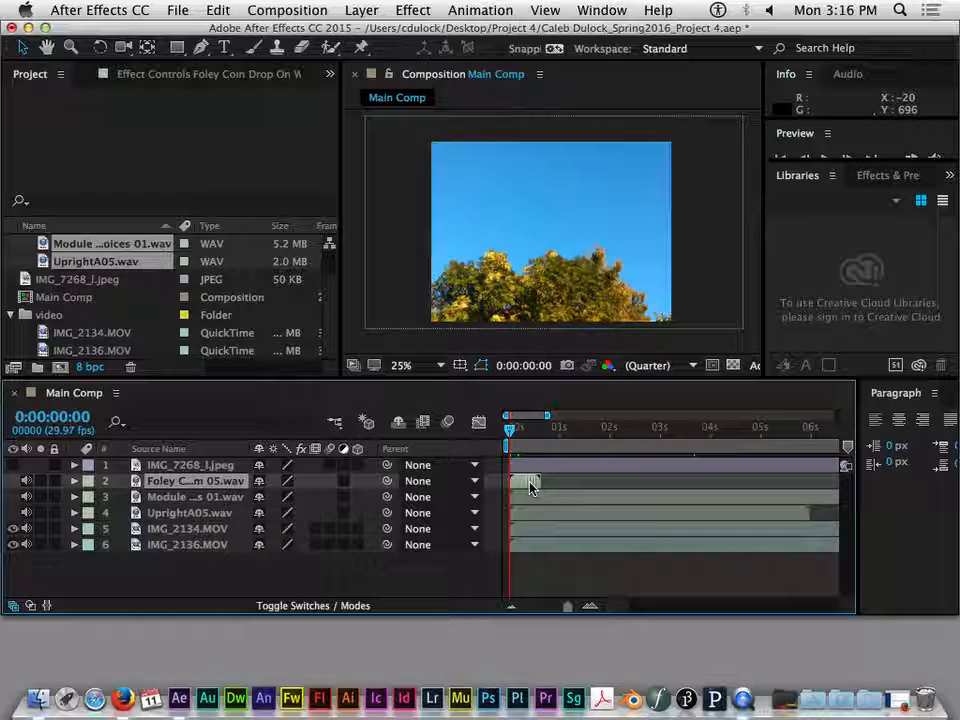
pyautogui.moveTo(546, 414); pyautogui.dragTo(553, 414)
pyautogui.moveTo(551, 415); pyautogui.dragTo(835, 415)
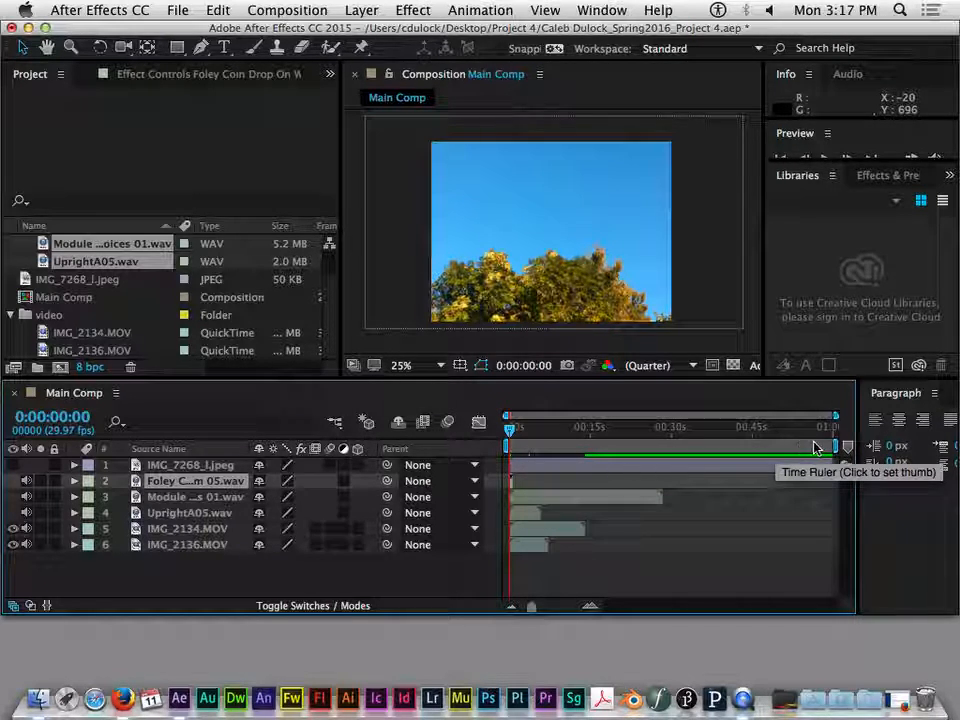
# - Try shortening the work area to about 30 seconds and to other ranges, and restore it to the full composition length
pyautogui.moveTo(831, 446); pyautogui.dragTo(678, 450)
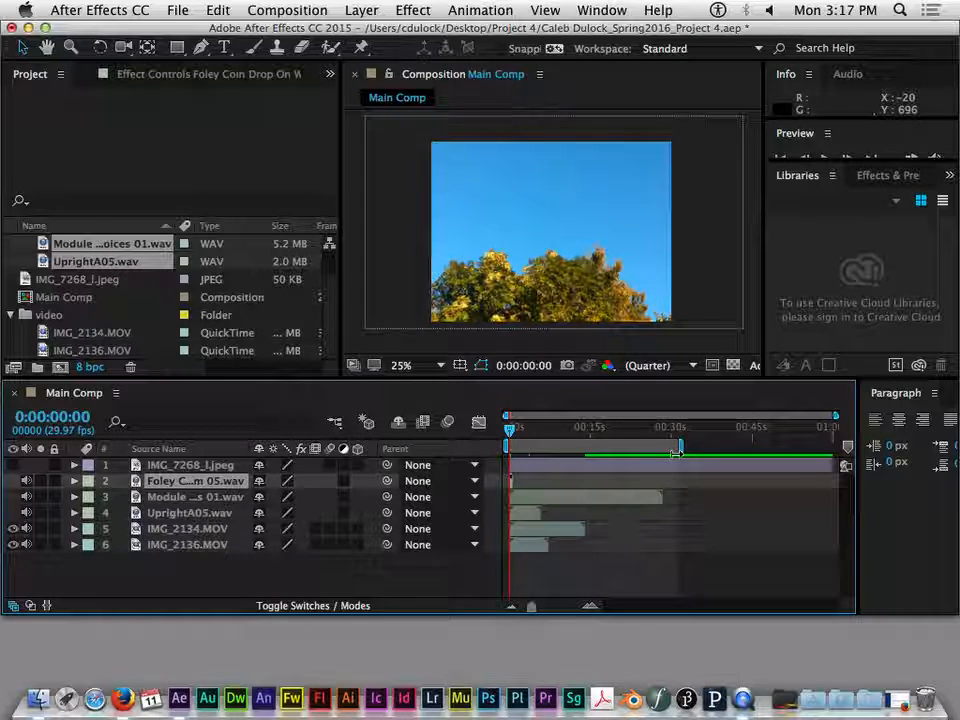
pyautogui.moveTo(678, 454)
pyautogui.mouseDown()
pyautogui.moveTo(628, 447)
pyautogui.moveTo(670, 451)
pyautogui.mouseUp()
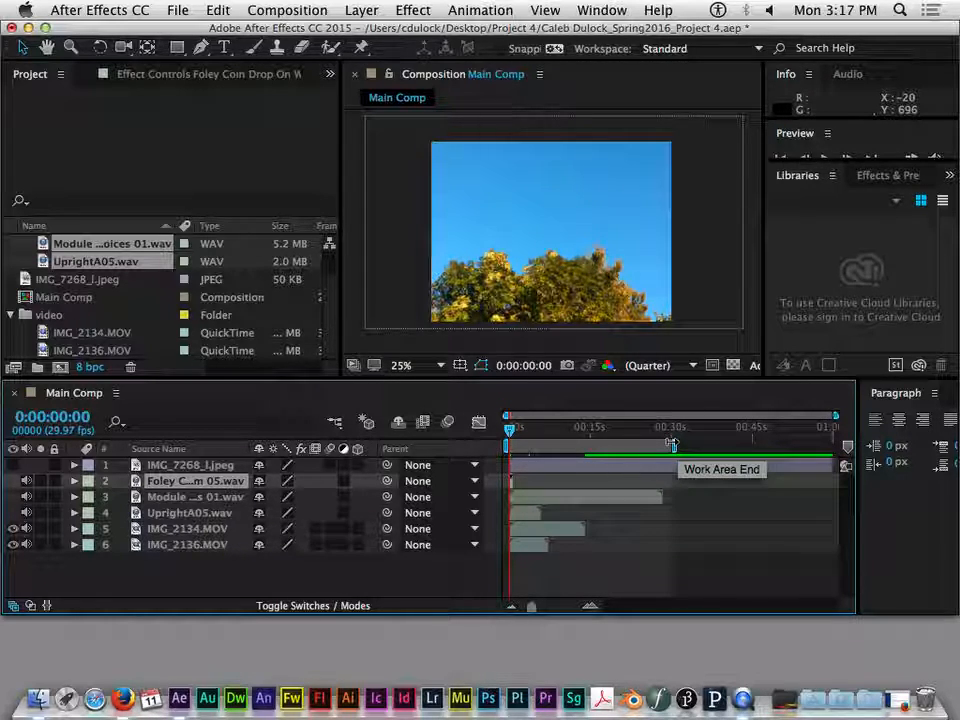
pyautogui.moveTo(672, 444); pyautogui.dragTo(836, 445)
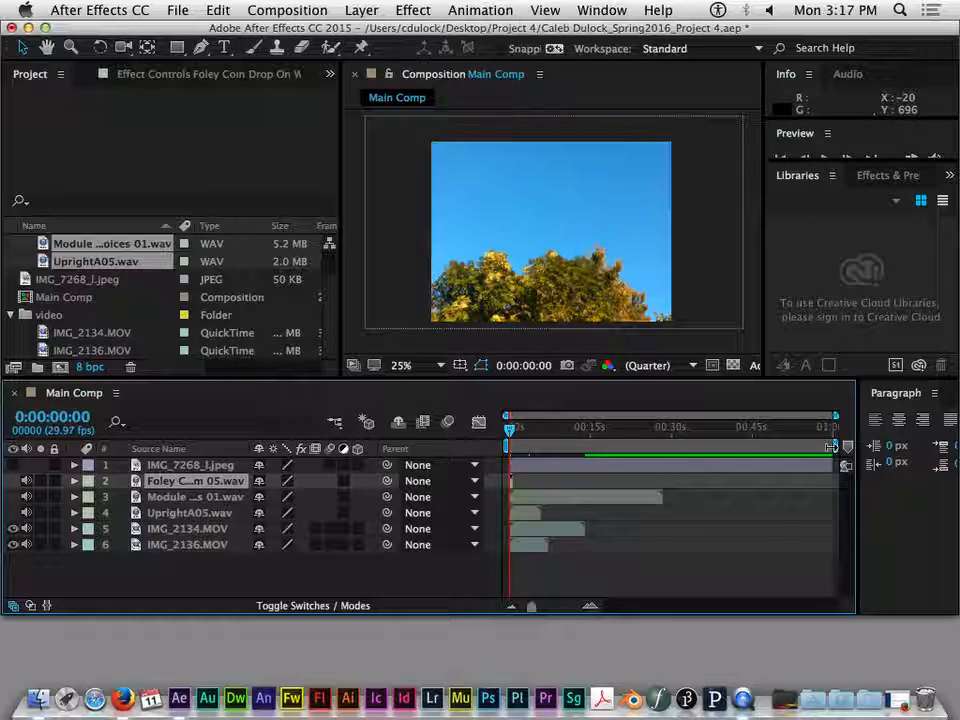
pyautogui.moveTo(831, 446); pyautogui.dragTo(594, 444)
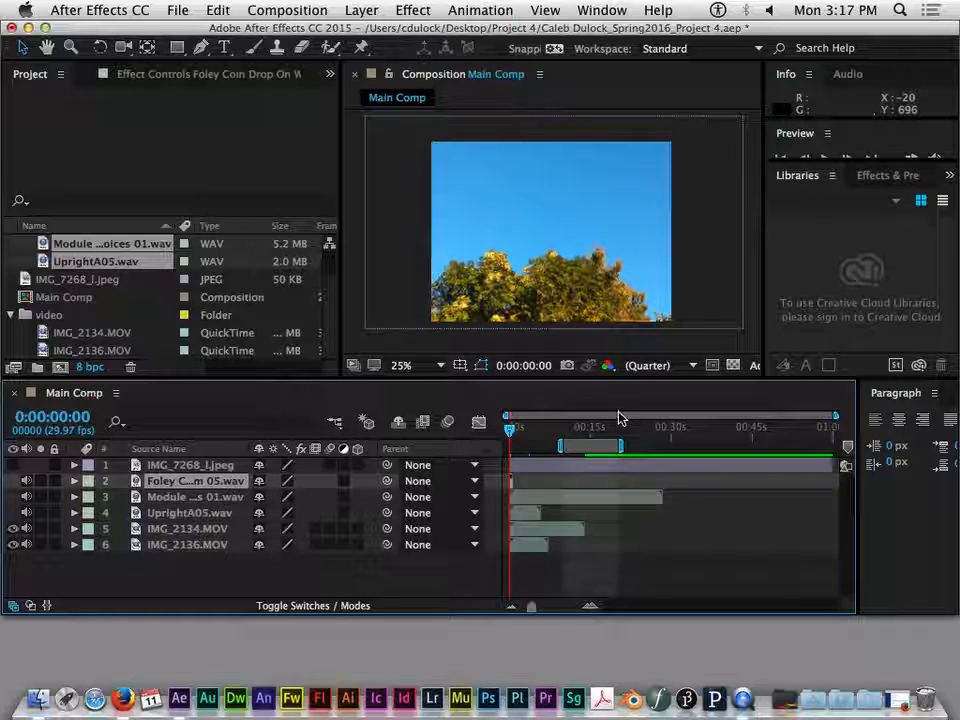
pyautogui.moveTo(598, 443); pyautogui.dragTo(642, 443)
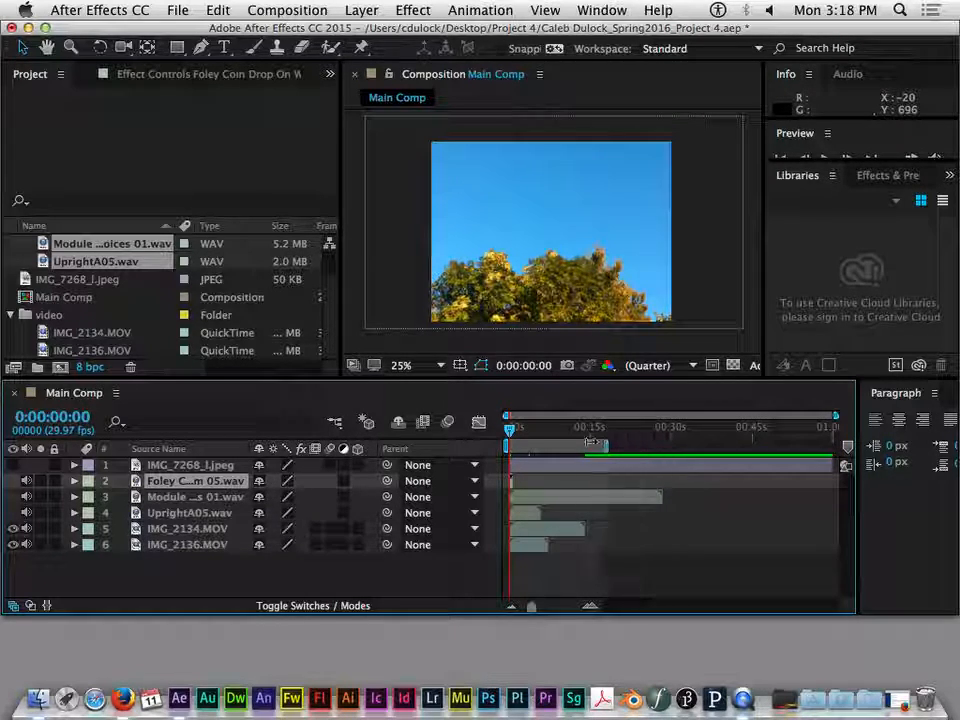
pyautogui.doubleClick(621, 449)
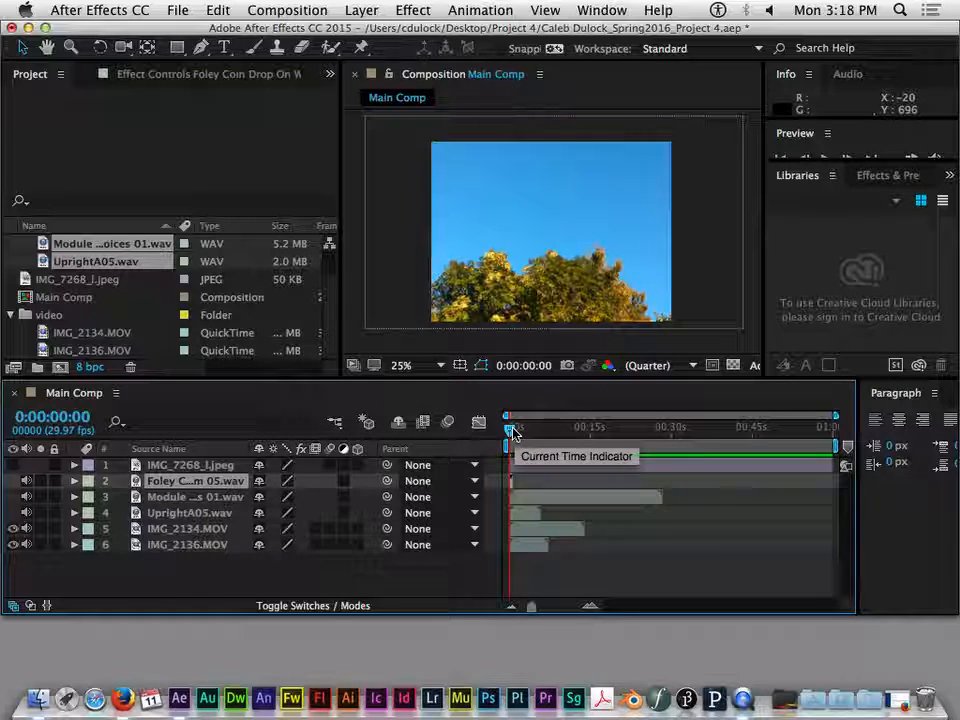
# - Scrub the current time from the start of Main Comp past the end of the video clips, to about 0:00:15:25
pyautogui.moveTo(510, 432)
pyautogui.mouseDown()
pyautogui.moveTo(532, 435)
pyautogui.moveTo(511, 437)
pyautogui.mouseUp()
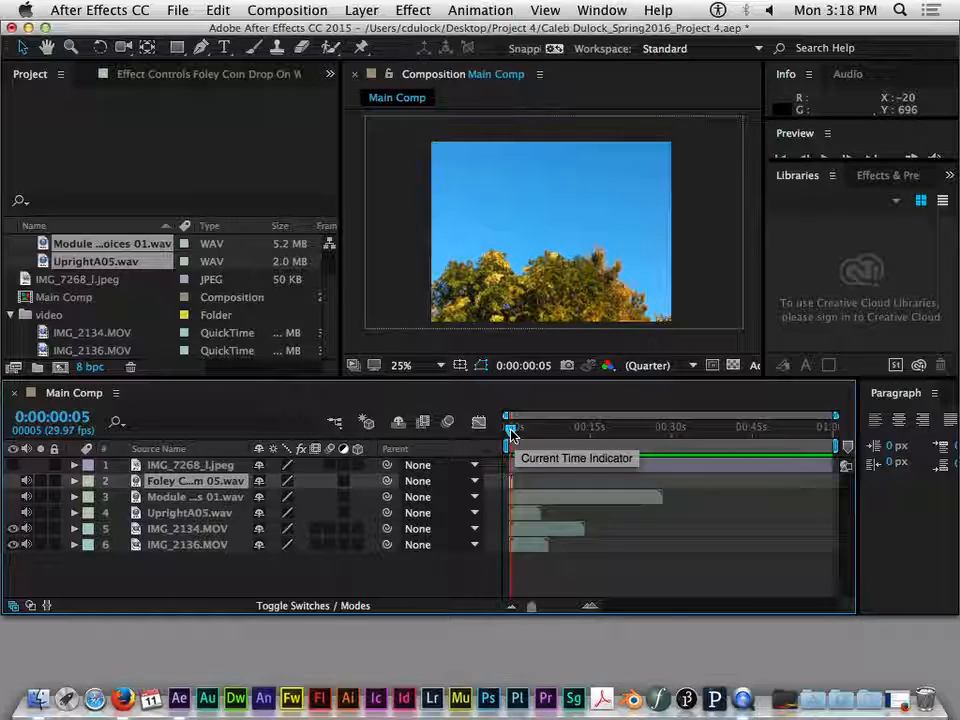
pyautogui.moveTo(510, 430); pyautogui.dragTo(601, 431)
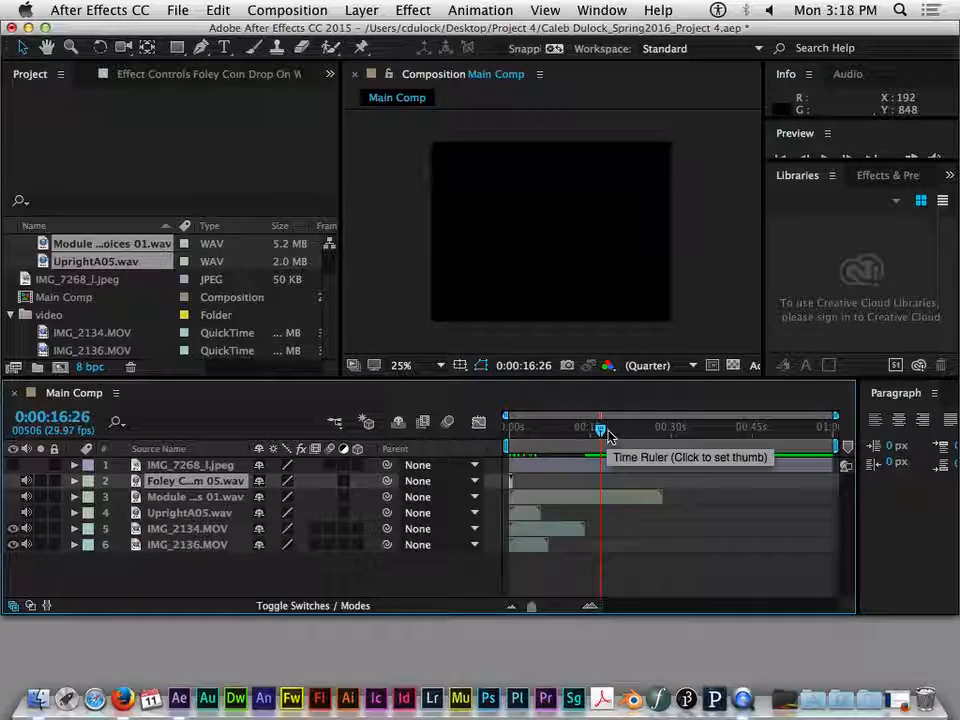
pyautogui.moveTo(601, 432); pyautogui.dragTo(603, 466)
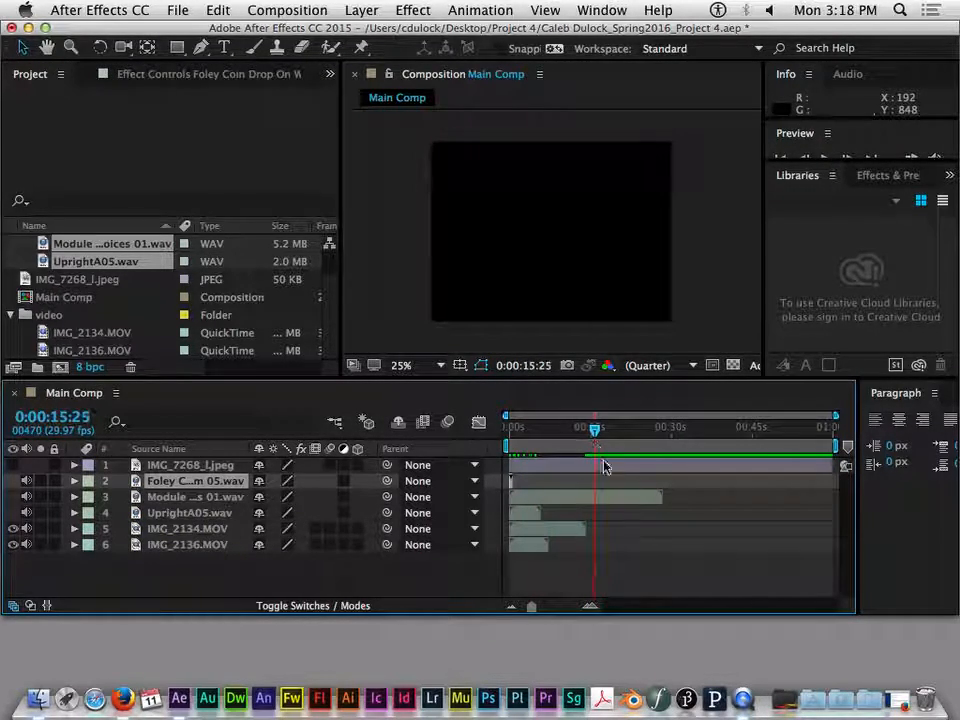
# - Compare the IMG_2134.MOV and IMG_2136.MOV clips by selecting them alternately, and view the composition at about 0:00:12:05
pyautogui.click(542, 528)
pyautogui.click(543, 544)
pyautogui.click(550, 531)
pyautogui.click(546, 543)
pyautogui.click(552, 531)
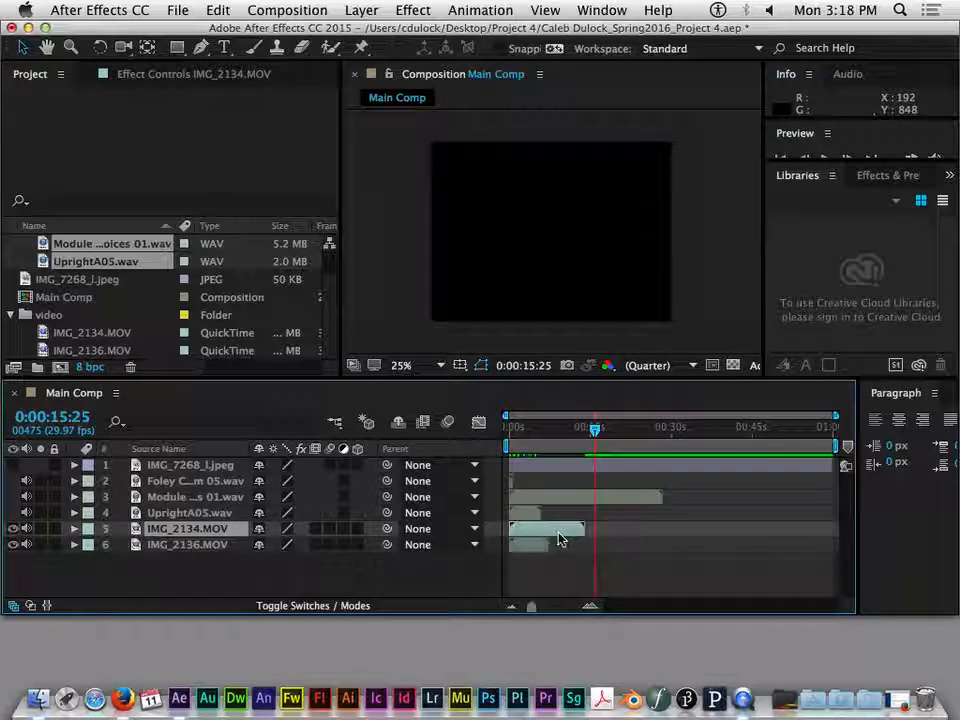
pyautogui.click(573, 432)
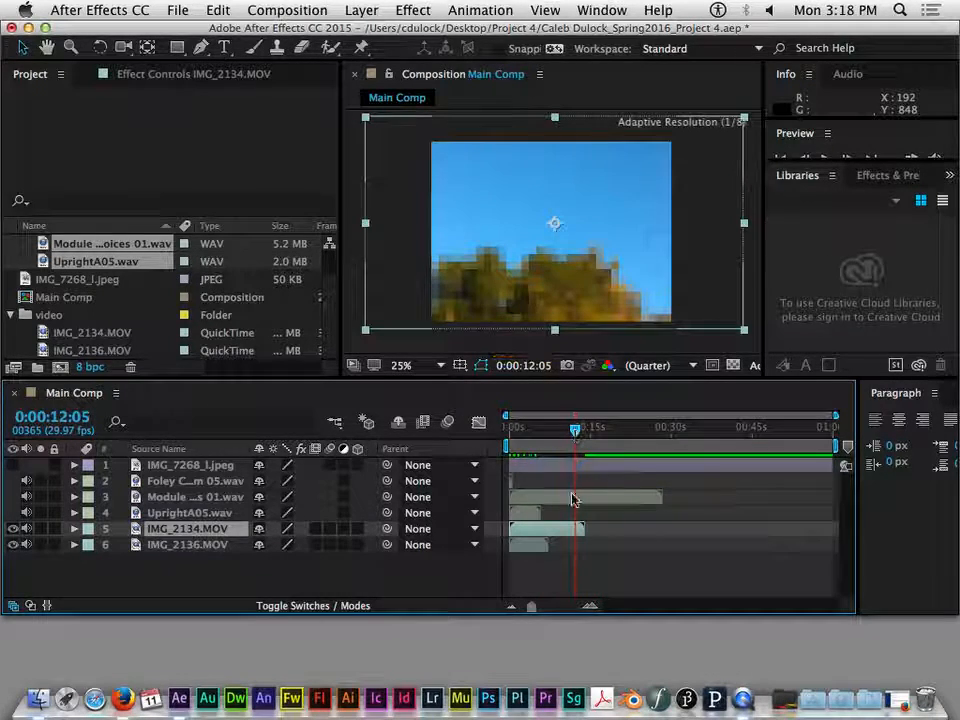
# - Look at the audio clips in the timeline by selecting the Module, UprightA05 and Foley WAV layers
pyautogui.click(514, 497)
pyautogui.click(518, 511)
pyautogui.click(513, 496)
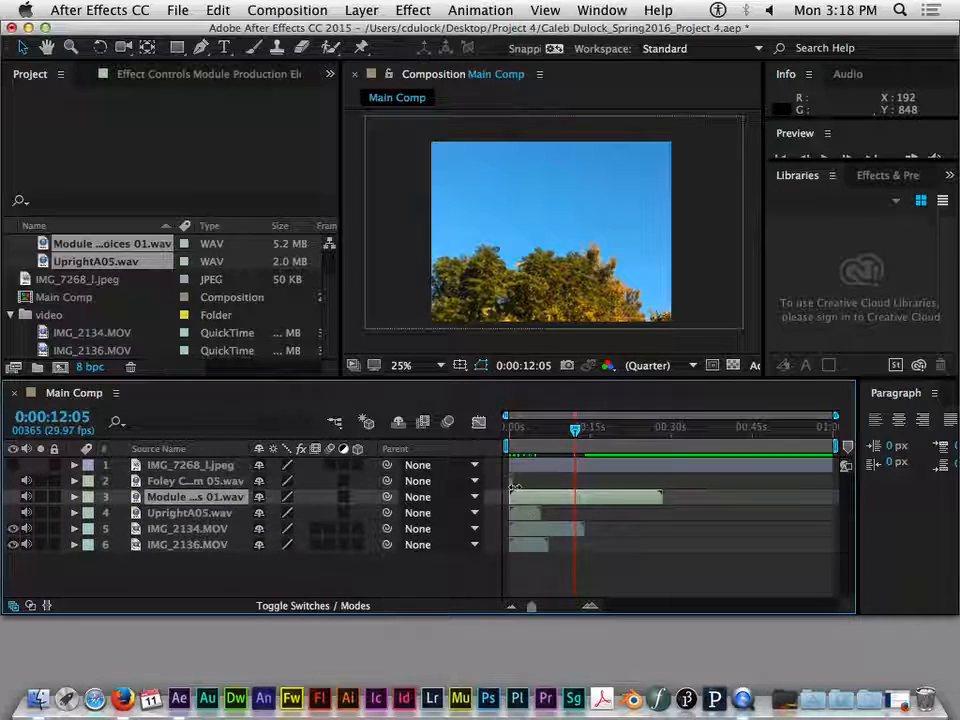
pyautogui.click(512, 482)
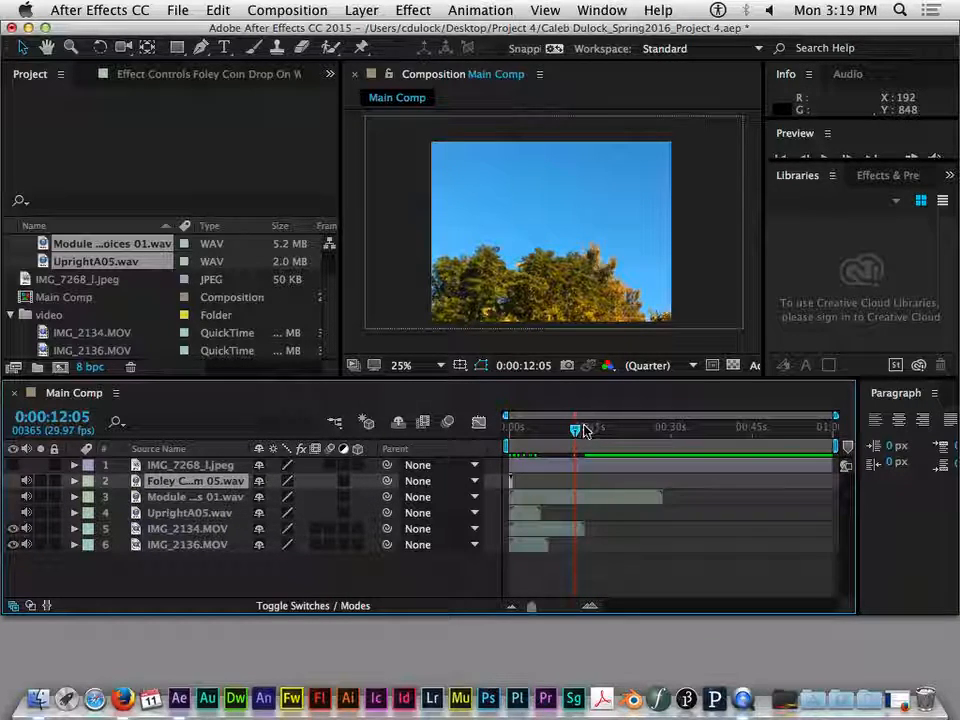
# - Scrub the current time to about 0:00:07:09, return it to 0:00:00:00 and preview the composition from the start
pyautogui.moveTo(566, 438)
pyautogui.mouseDown()
pyautogui.moveTo(540, 436)
pyautogui.moveTo(573, 440)
pyautogui.moveTo(547, 440)
pyautogui.mouseUp()
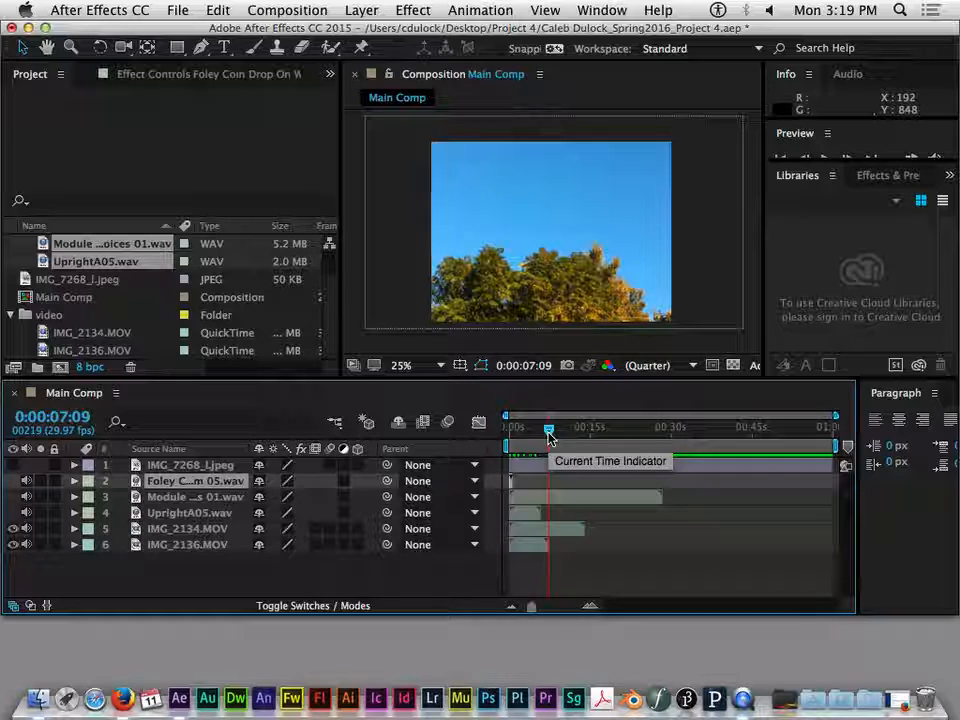
pyautogui.moveTo(548, 436); pyautogui.dragTo(465, 441)
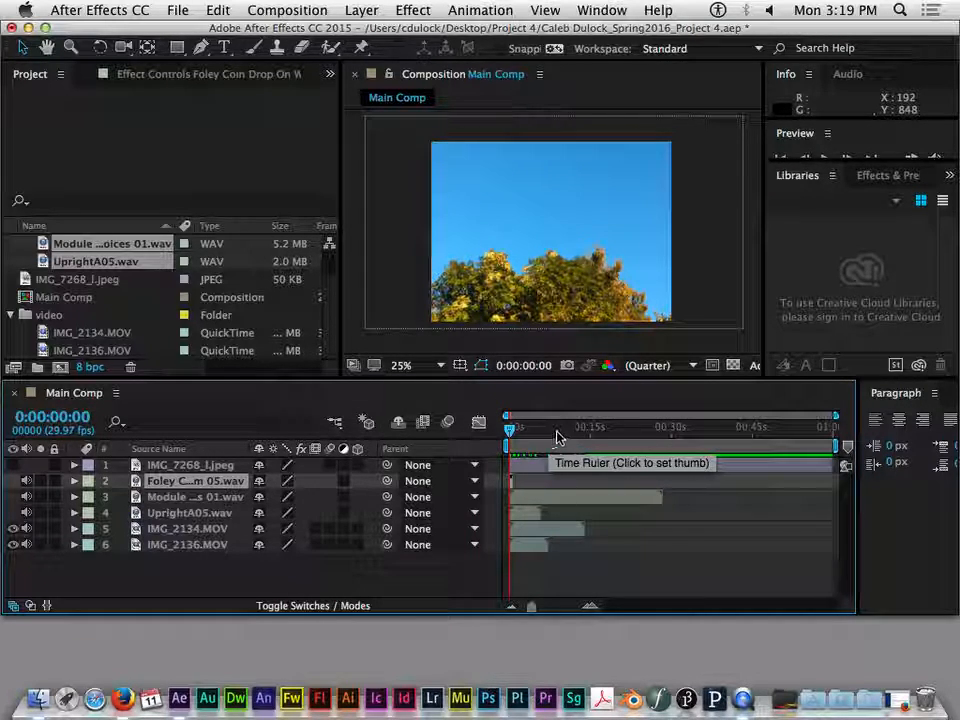
pyautogui.moveTo(516, 437)
pyautogui.mouseDown()
pyautogui.moveTo(568, 435)
pyautogui.moveTo(500, 437)
pyautogui.mouseUp()
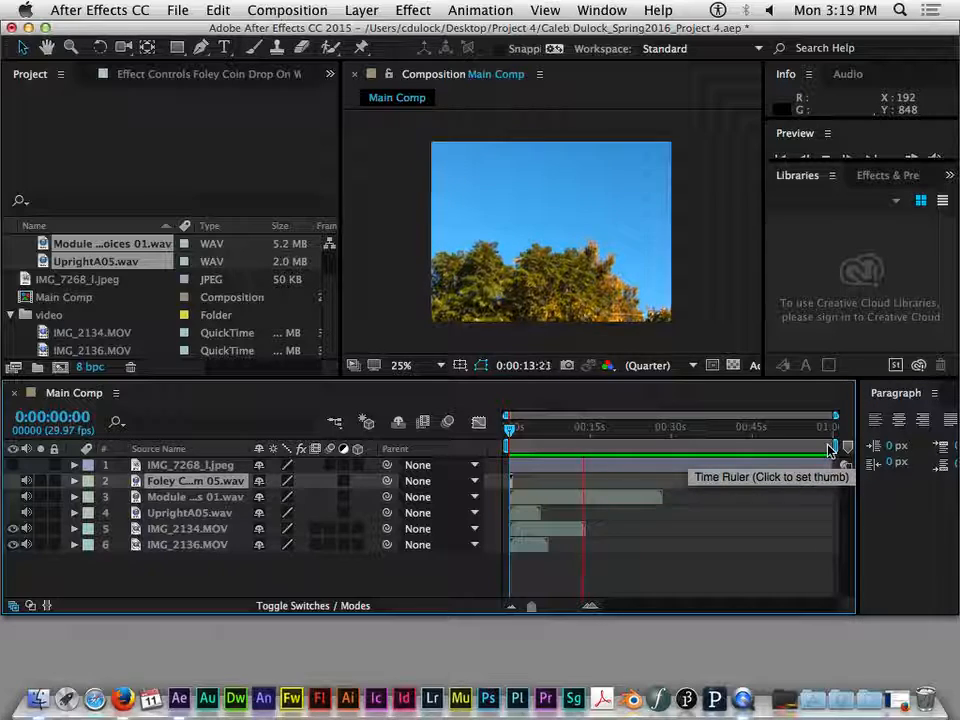
# - Stop the preview, return the current time to 0:00:00:00, and preview Main Comp again until about 0:00:12:04
pyautogui.press('space')
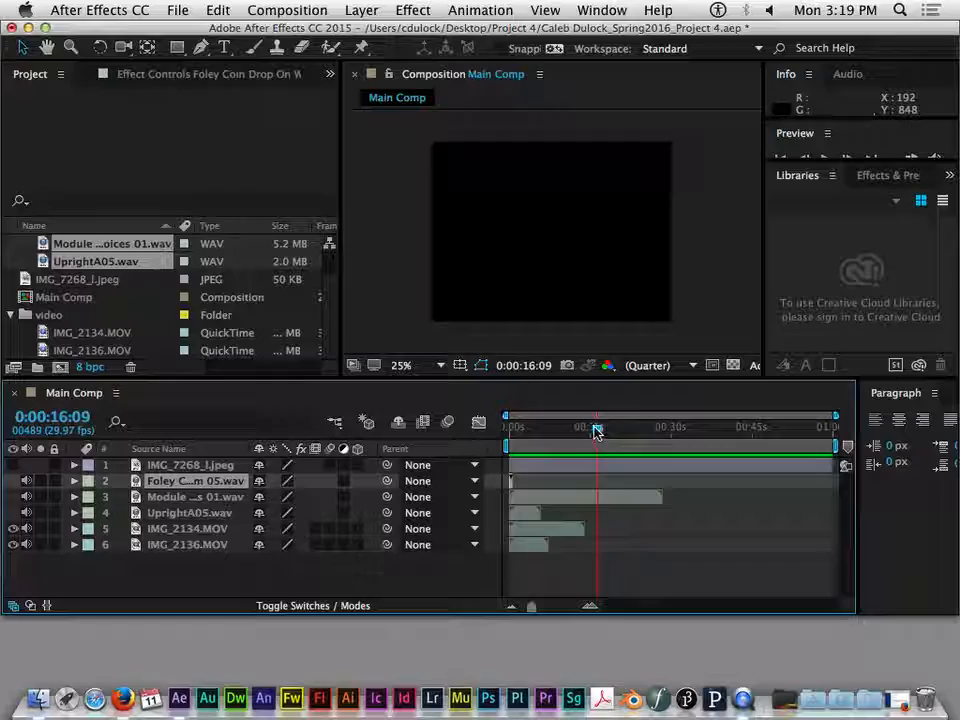
pyautogui.moveTo(594, 430); pyautogui.dragTo(511, 430)
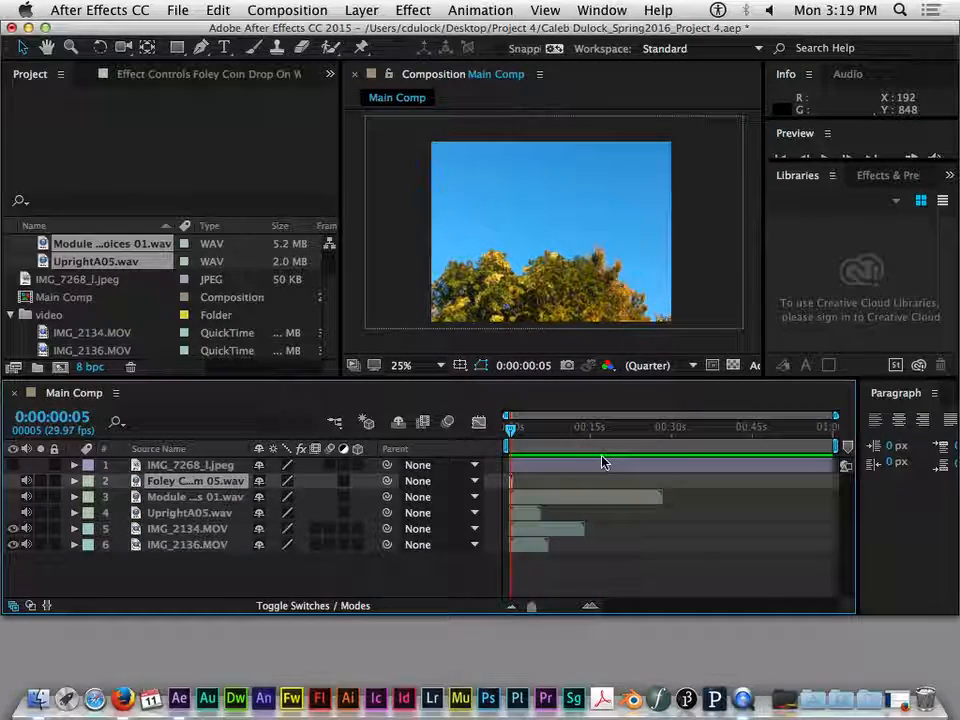
pyautogui.moveTo(512, 428)
pyautogui.mouseDown()
pyautogui.moveTo(530, 429)
pyautogui.moveTo(497, 430)
pyautogui.mouseUp()
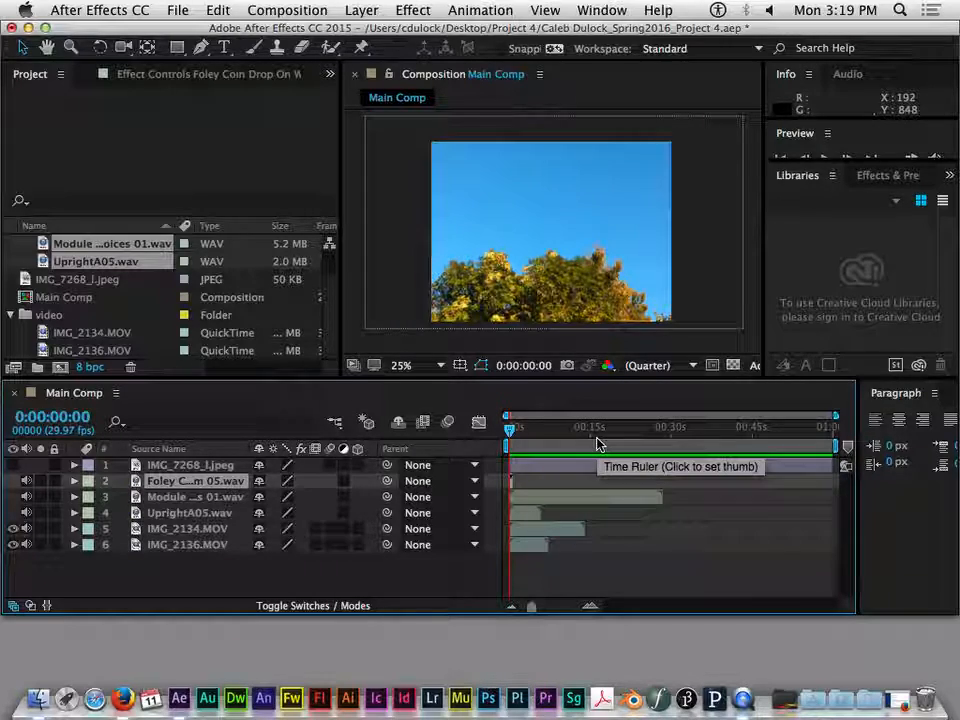
pyautogui.press('space')
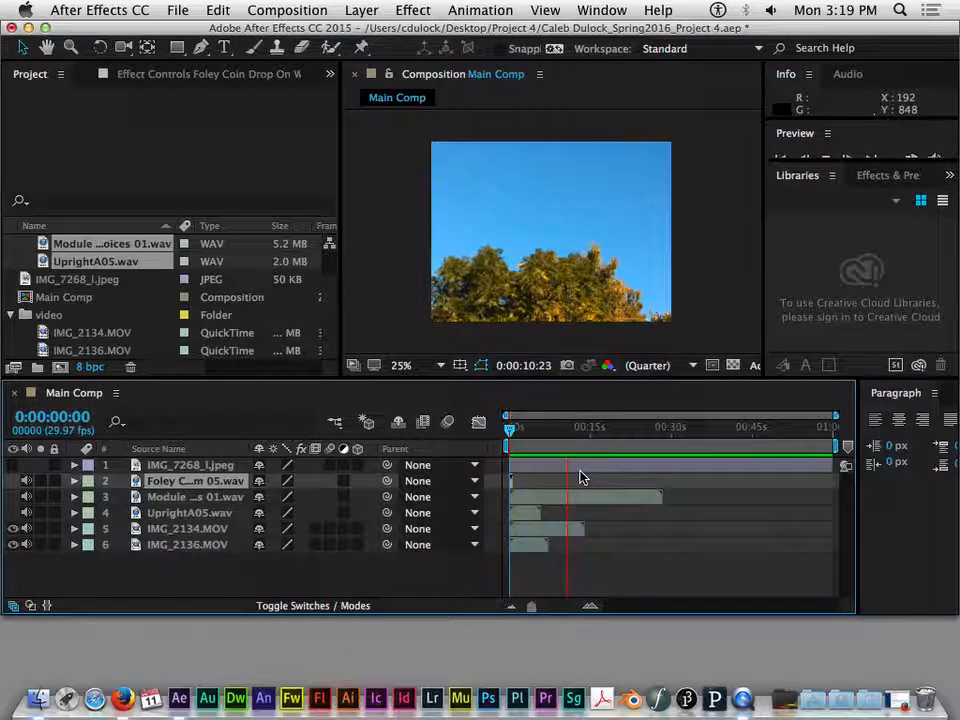
pyautogui.press('space')
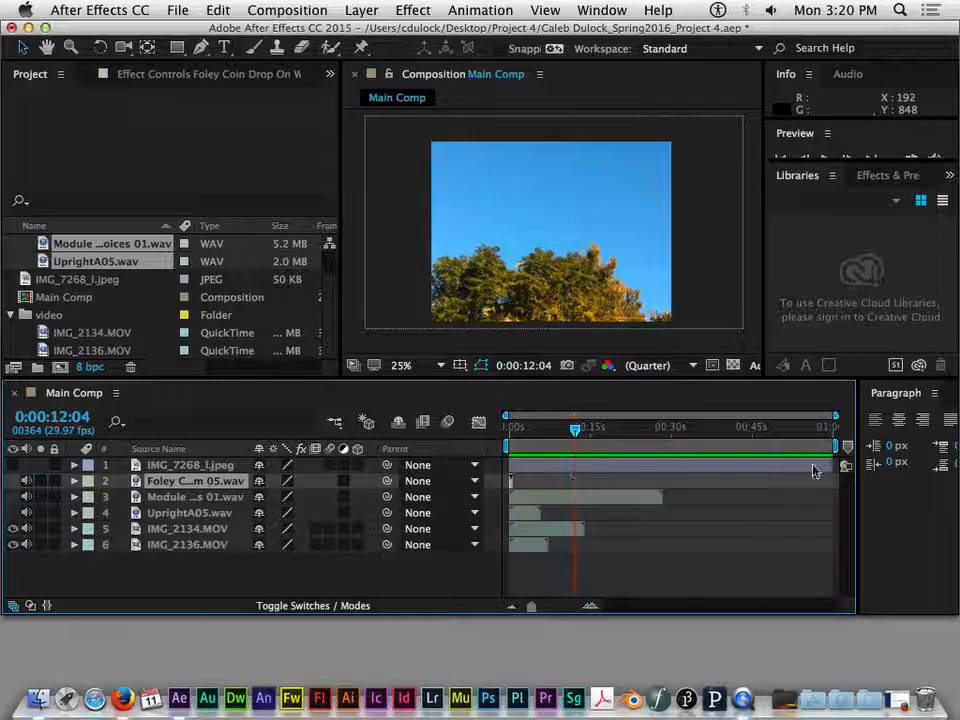
# - Shorten the work area to end with the Module WAV clip at about 0:00:28, and return the current time to 0:00:00:00
pyautogui.moveTo(810, 446); pyautogui.dragTo(594, 446)
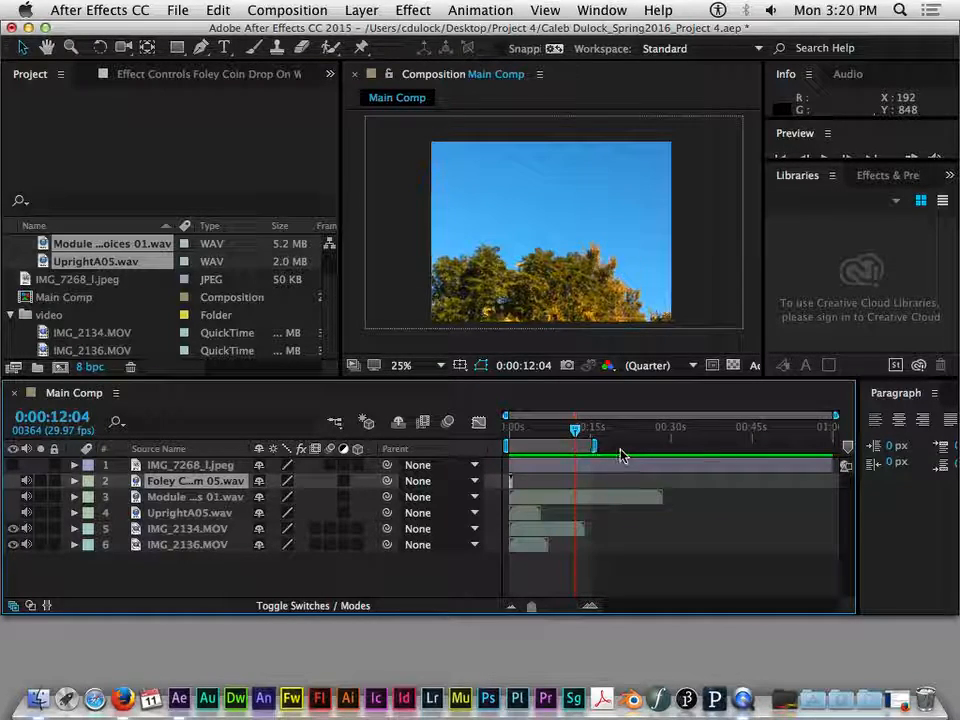
pyautogui.moveTo(594, 446); pyautogui.dragTo(663, 446)
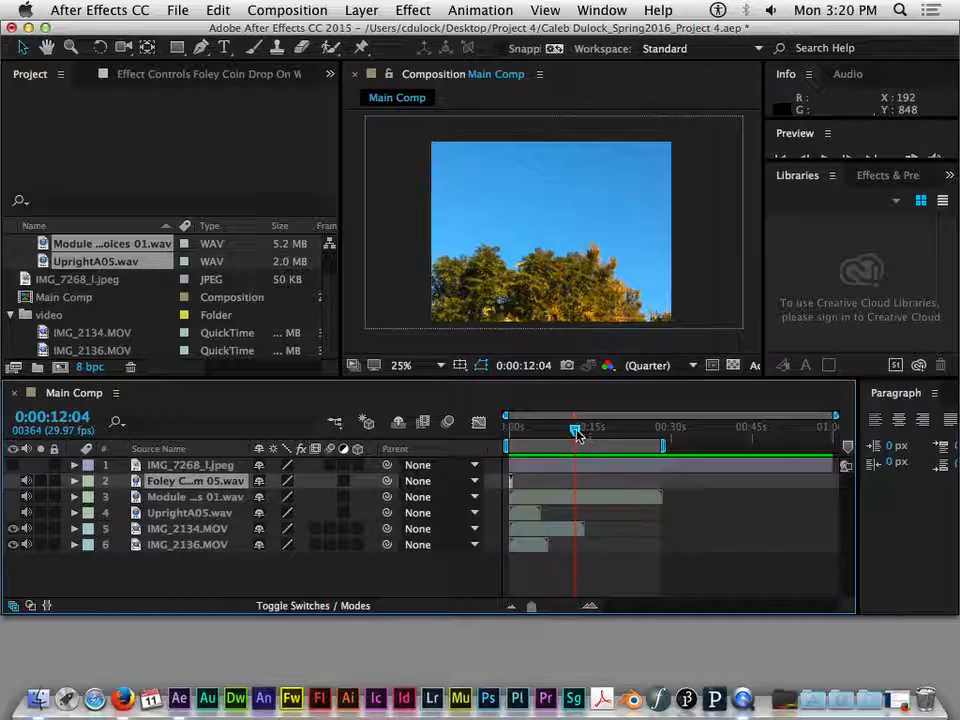
pyautogui.moveTo(575, 428); pyautogui.dragTo(551, 437)
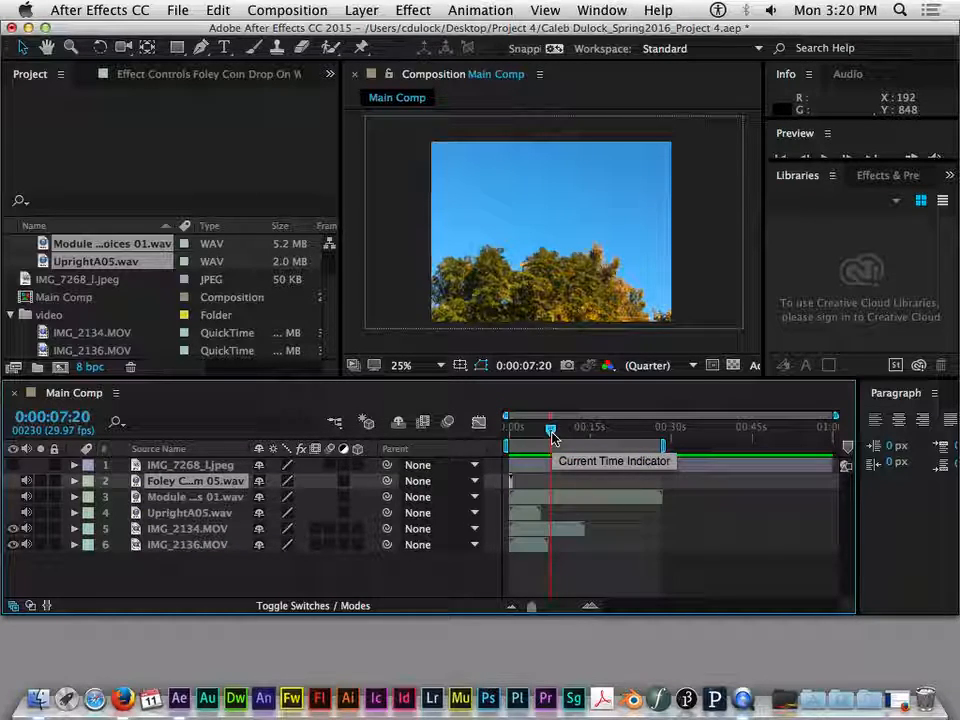
pyautogui.press('Home')
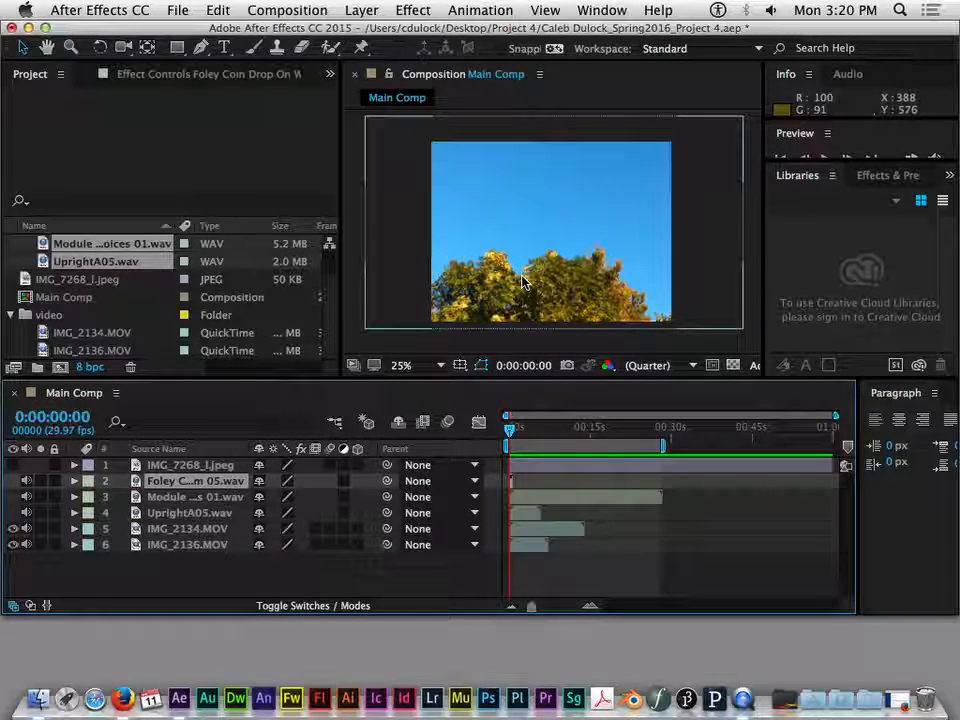
# - Move the Module WAV layer later in the timeline so that it starts at about 0:00:08
pyautogui.click(549, 466)
pyautogui.click(510, 483)
pyautogui.click(542, 468)
pyautogui.click(540, 500)
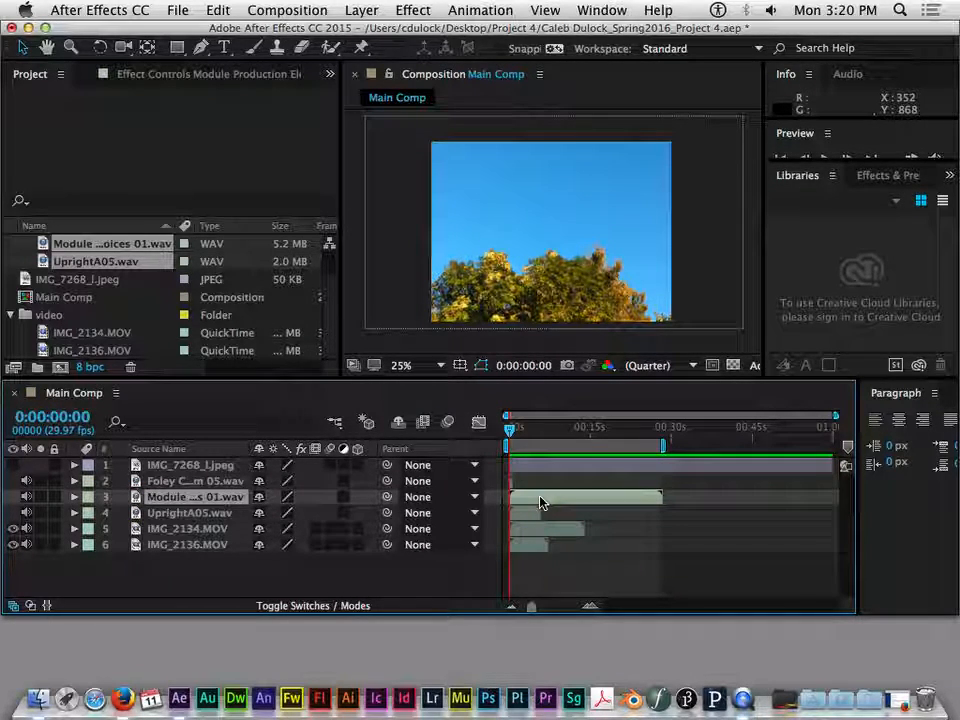
pyautogui.click(533, 514)
pyautogui.moveTo(541, 497); pyautogui.dragTo(583, 494)
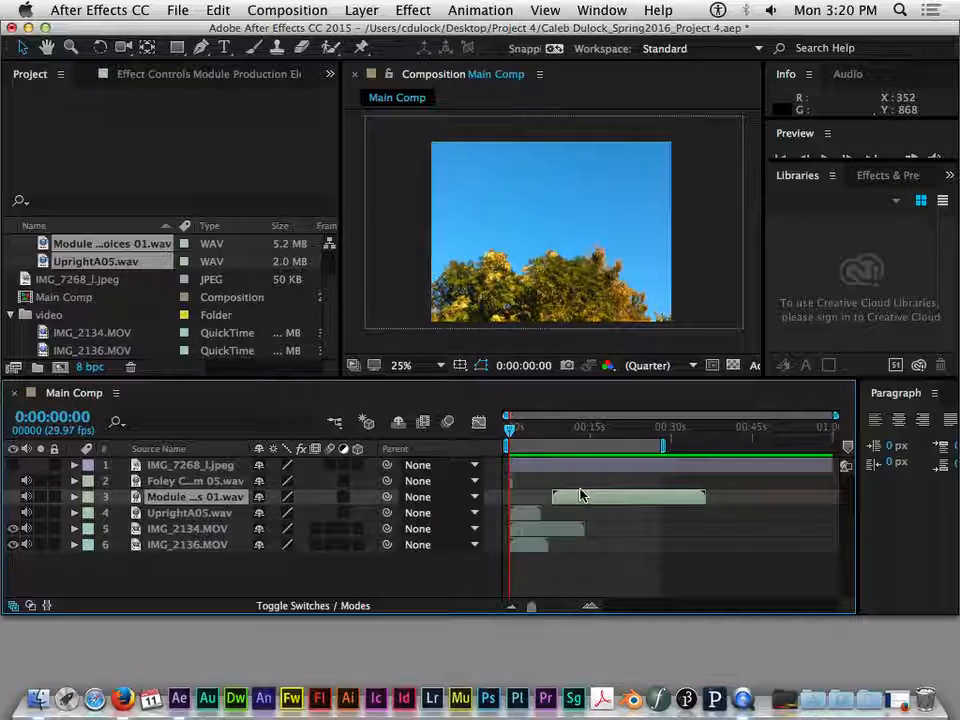
# - Compare the durations and positions of the image, audio and video clips by selecting their layers one after another
pyautogui.click(632, 465)
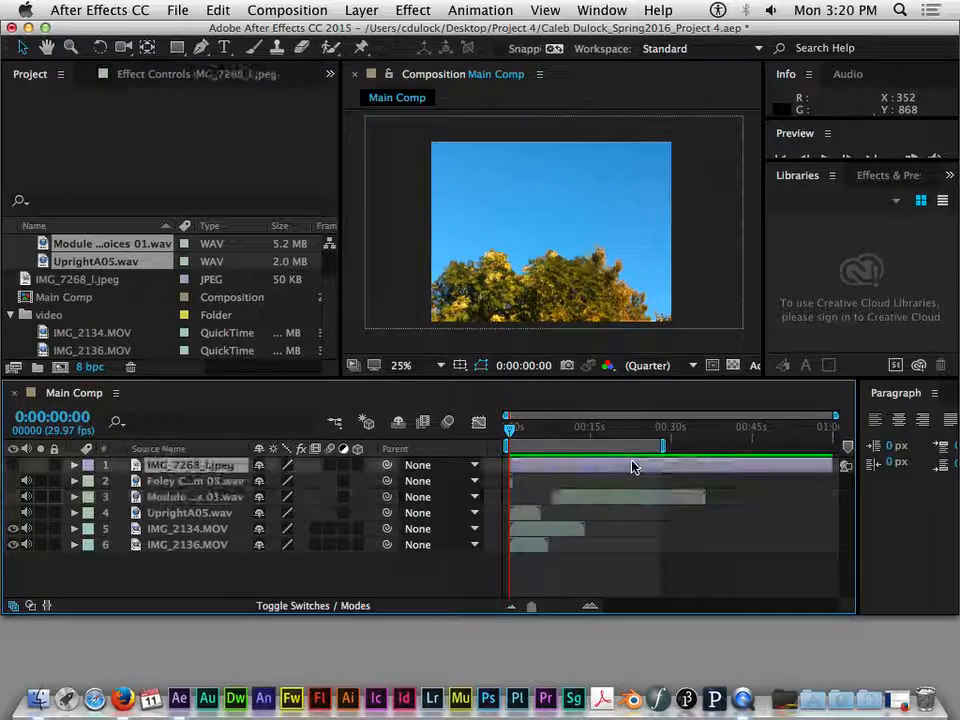
pyautogui.click(626, 499)
pyautogui.click(604, 467)
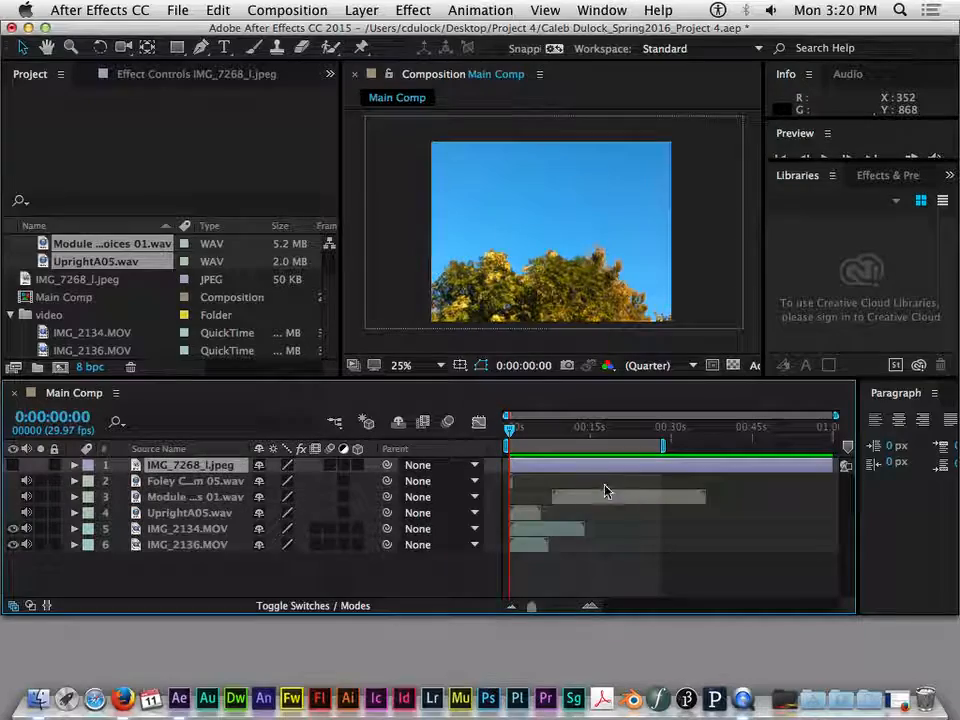
pyautogui.click(600, 497)
pyautogui.click(525, 513)
pyautogui.click(533, 531)
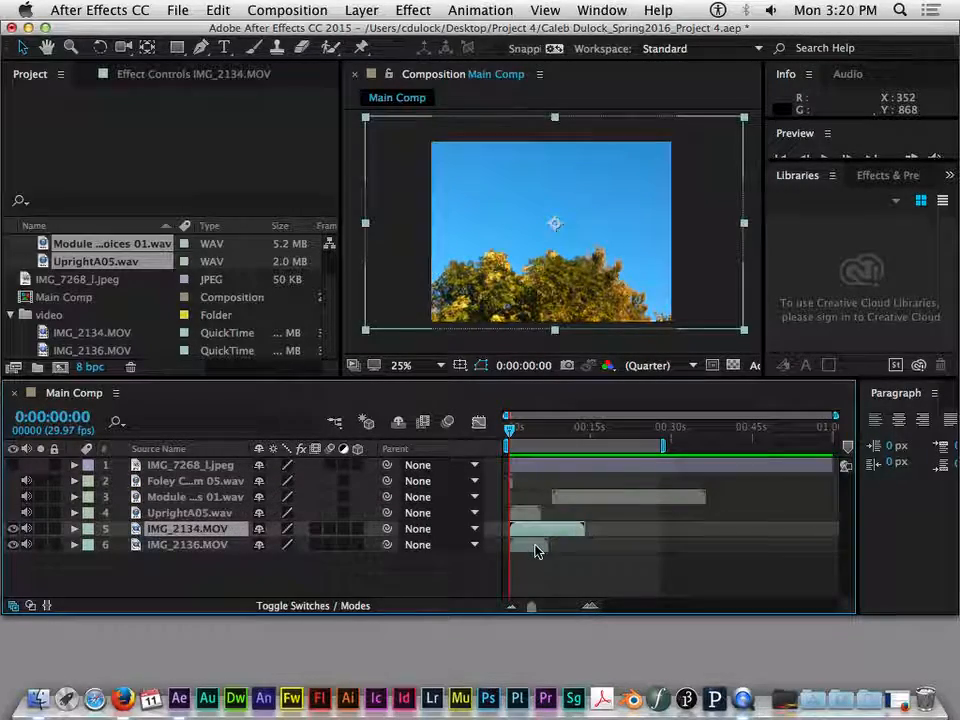
pyautogui.click(525, 513)
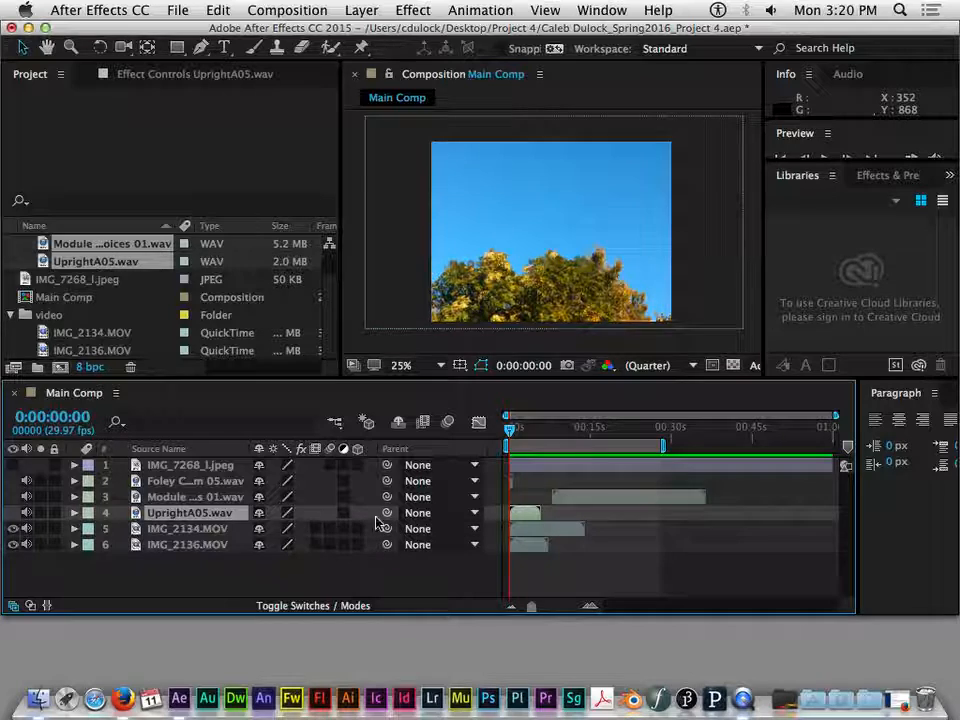
pyautogui.click(530, 545)
pyautogui.click(540, 529)
pyautogui.click(528, 513)
pyautogui.click(586, 503)
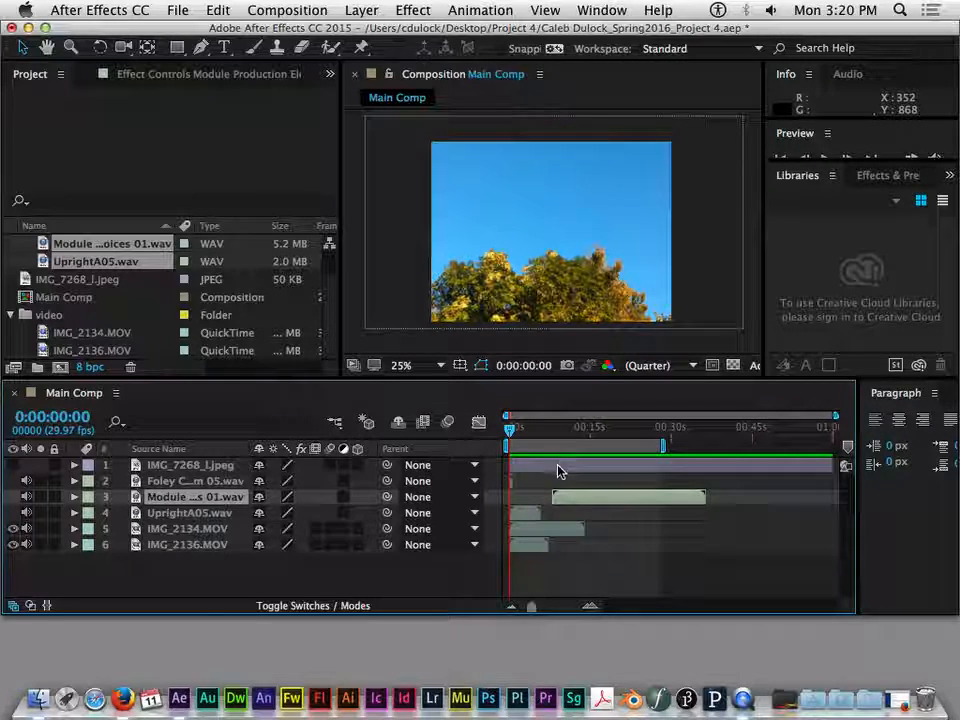
pyautogui.click(536, 546)
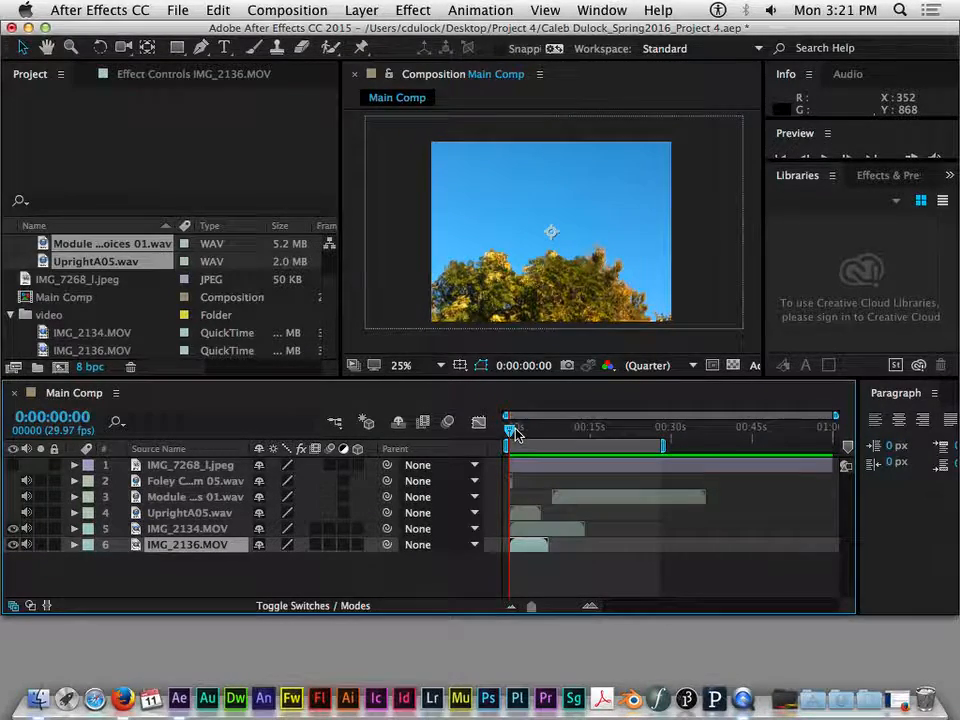
# - Scrub the current time to the end of IMG_2136.MOV at 0:00:07:04, and on to the end of IMG_2134.MOV at 0:00:13:27
pyautogui.moveTo(556, 434); pyautogui.dragTo(548, 430)
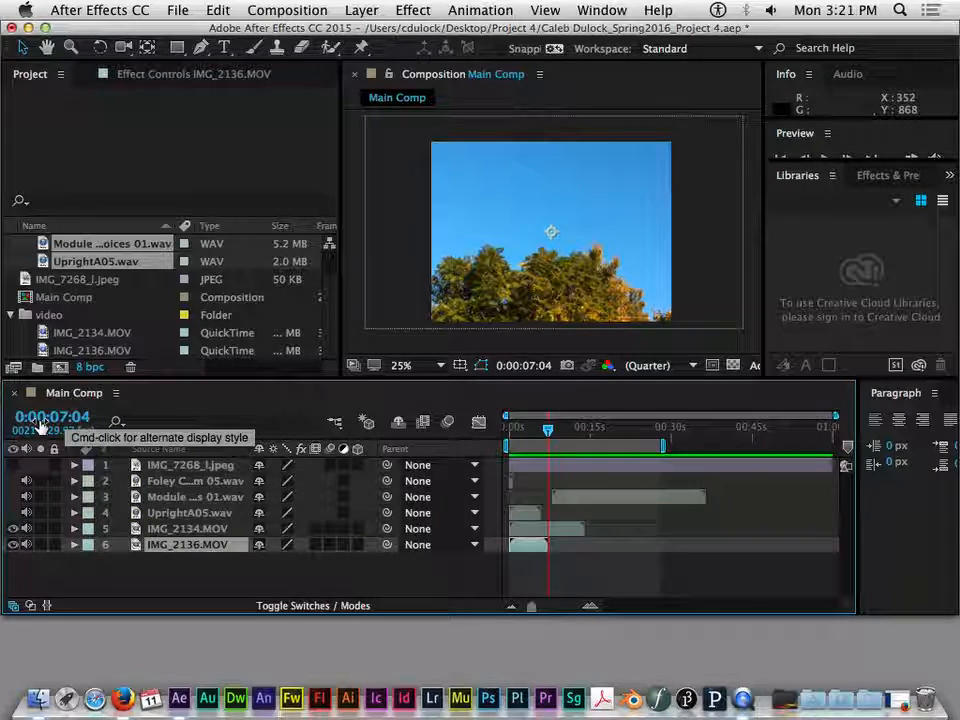
pyautogui.click(540, 528)
pyautogui.moveTo(548, 428); pyautogui.dragTo(584, 431)
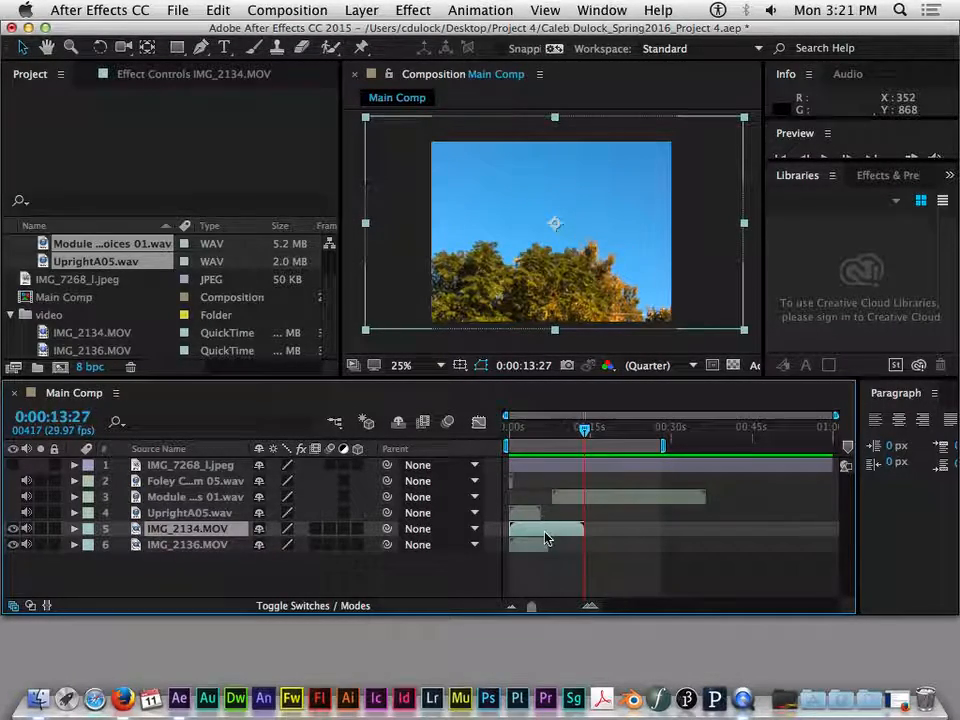
# - Stagger the clips so IMG_2134.MOV starts at about 0:00:05, UprightA05 at 0:00:08, Module at 0:00:13 and IMG_2136.MOV at 0:00:15
pyautogui.moveTo(538, 528); pyautogui.dragTo(590, 538)
pyautogui.moveTo(531, 550); pyautogui.dragTo(561, 546)
pyautogui.click(578, 500)
pyautogui.moveTo(578, 500); pyautogui.dragTo(599, 500)
pyautogui.moveTo(535, 513); pyautogui.dragTo(562, 512)
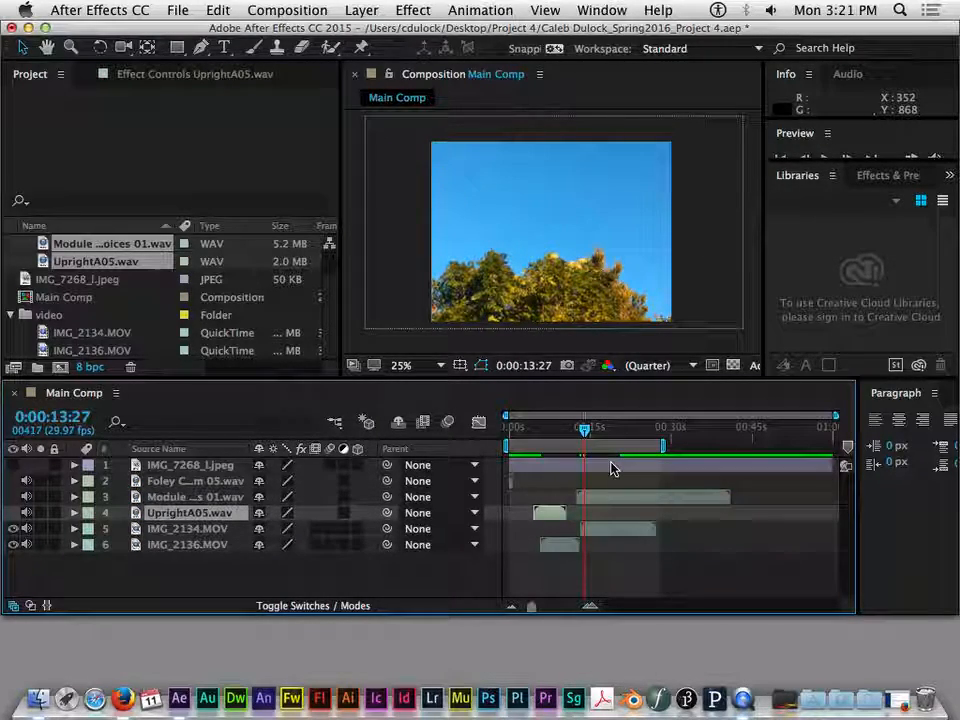
pyautogui.moveTo(630, 500); pyautogui.dragTo(531, 549)
pyautogui.moveTo(583, 529); pyautogui.dragTo(596, 501)
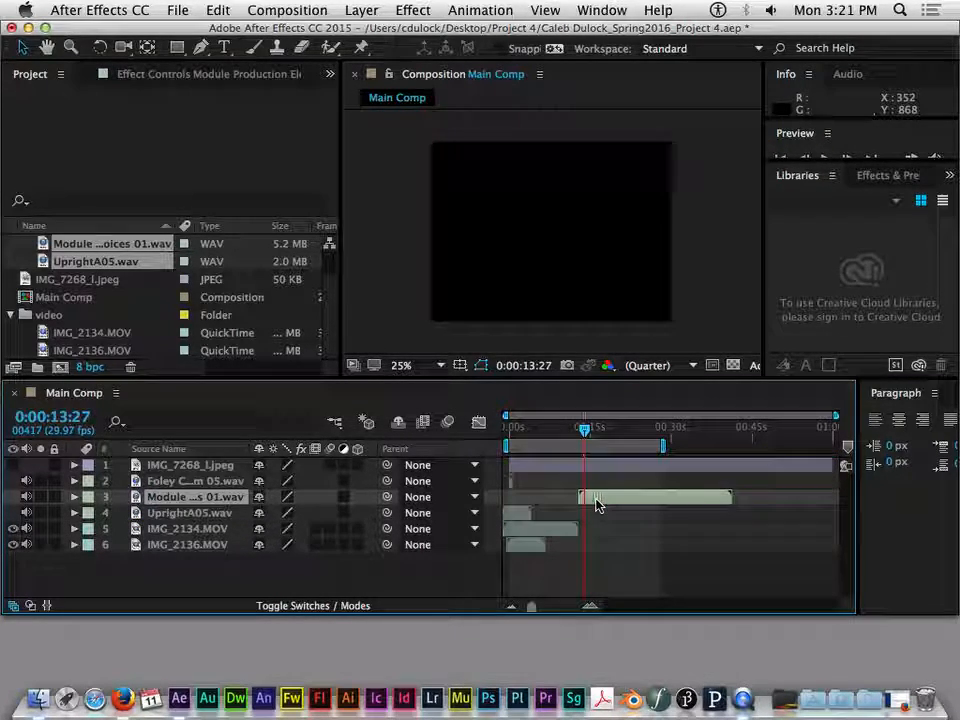
pyautogui.click(541, 517)
pyautogui.moveTo(541, 519); pyautogui.dragTo(617, 549)
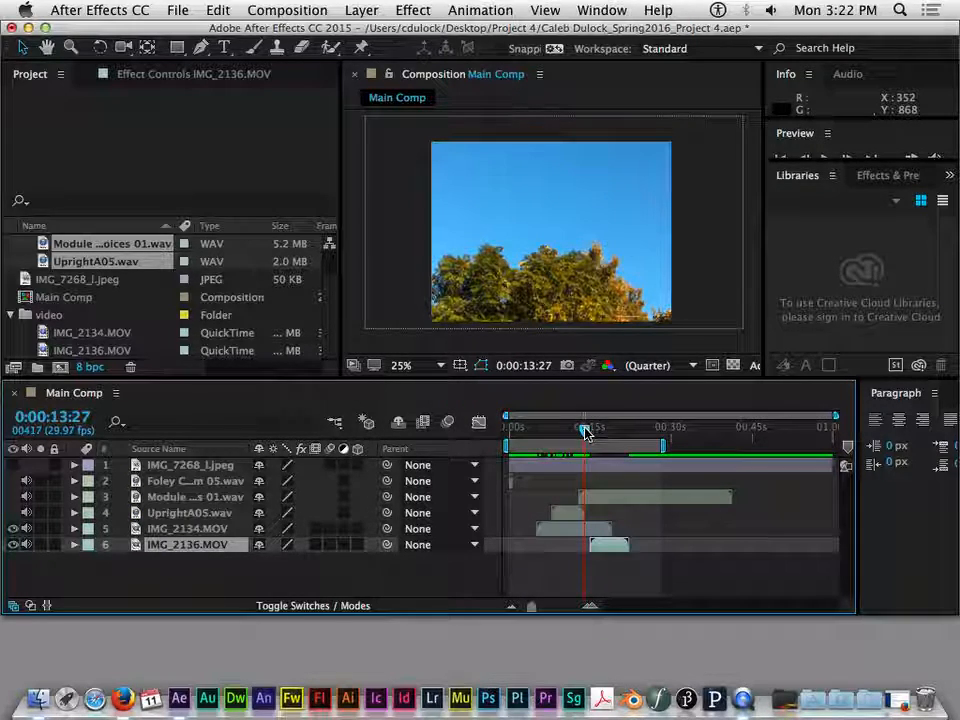
# - Trim both ends of the Module WAV layer so it runs from about 0:00:19 to 0:00:35
pyautogui.moveTo(586, 428); pyautogui.dragTo(573, 431)
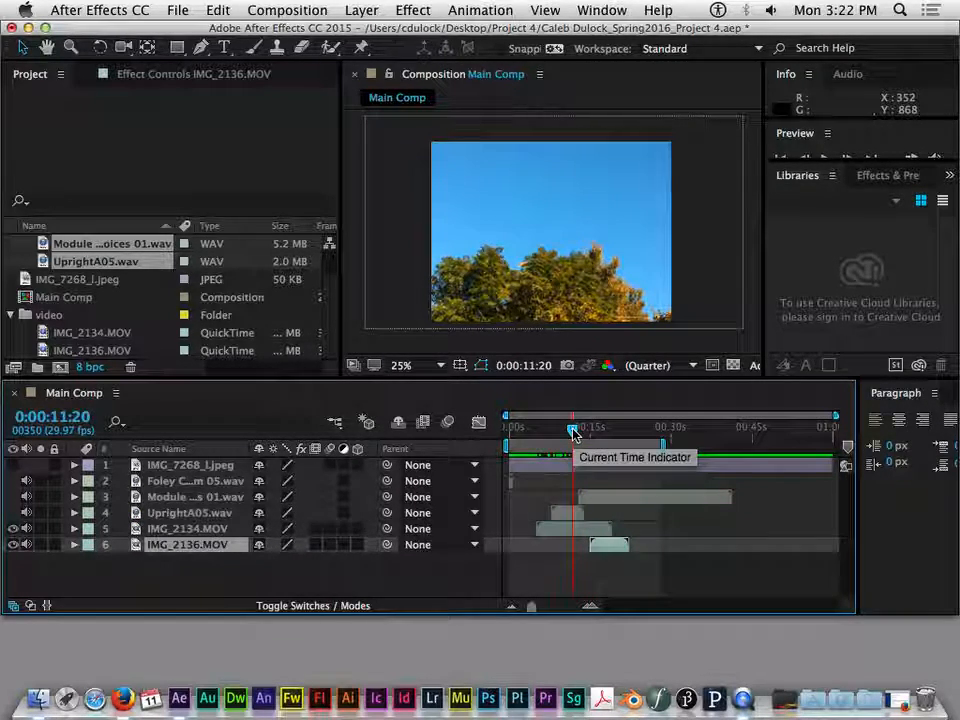
pyautogui.click(591, 503)
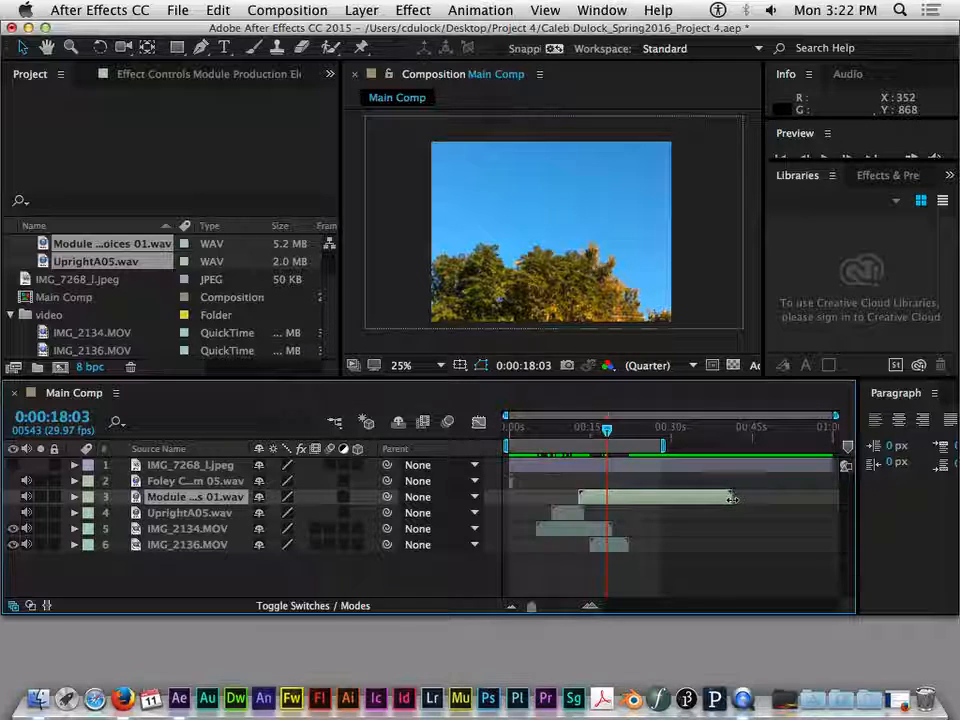
pyautogui.moveTo(608, 429); pyautogui.dragTo(585, 429)
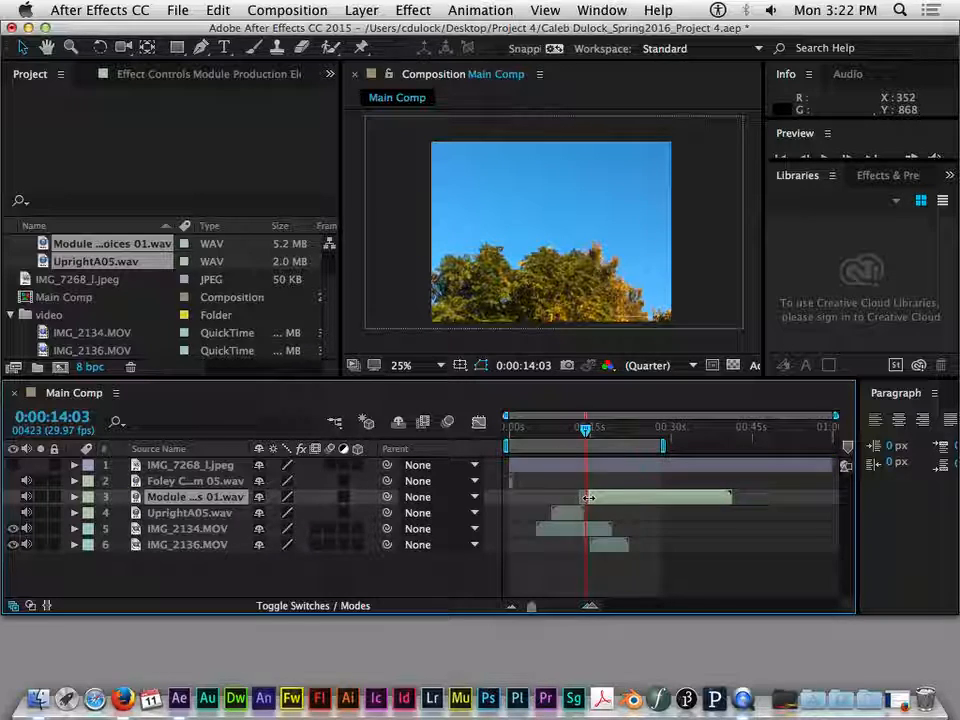
pyautogui.moveTo(618, 501); pyautogui.dragTo(589, 496)
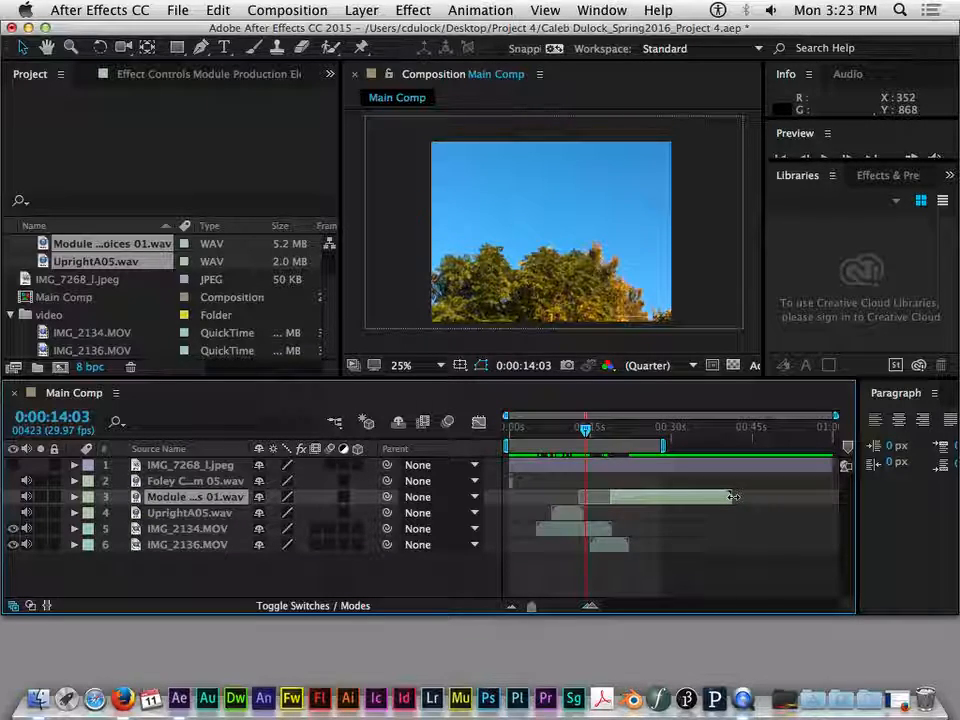
pyautogui.moveTo(727, 497); pyautogui.dragTo(698, 499)
# - Trim both ends of the IMG_2134.MOV layer so it runs from about 0:00:08 to 0:00:15
pyautogui.moveTo(585, 428)
pyautogui.mouseDown()
pyautogui.moveTo(612, 432)
pyautogui.moveTo(575, 443)
pyautogui.mouseUp()
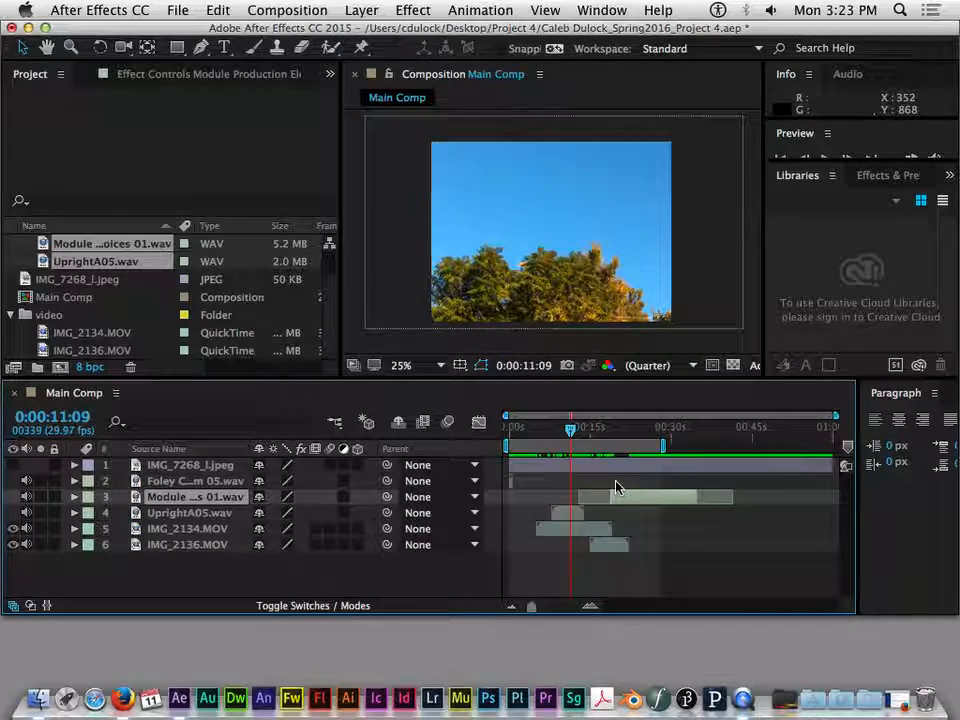
pyautogui.click(205, 544)
pyautogui.click(579, 527)
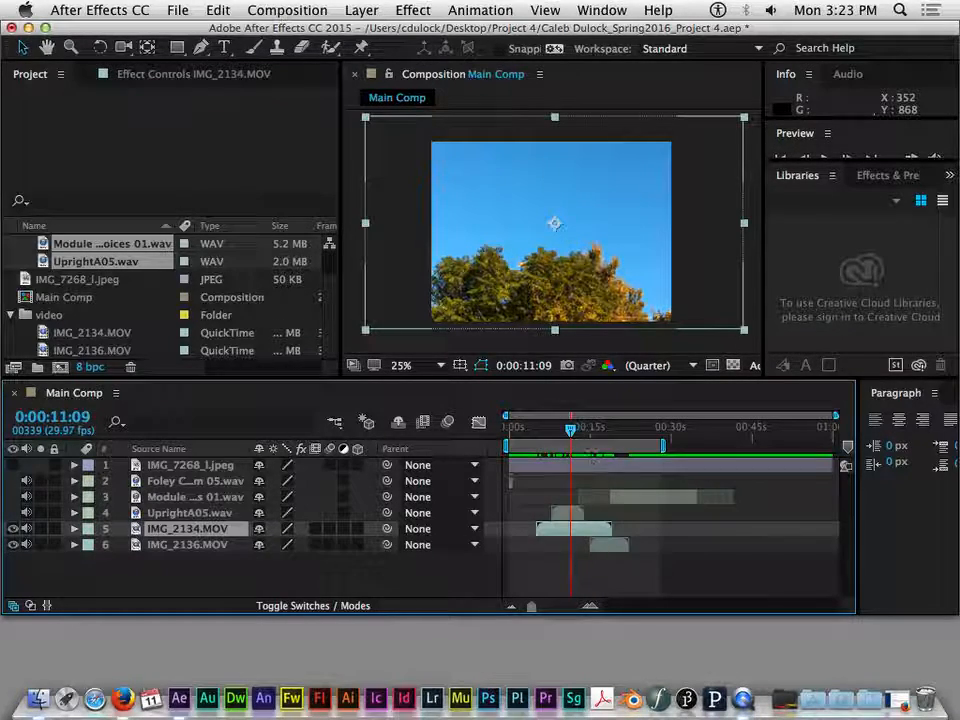
pyautogui.moveTo(570, 432); pyautogui.dragTo(596, 430)
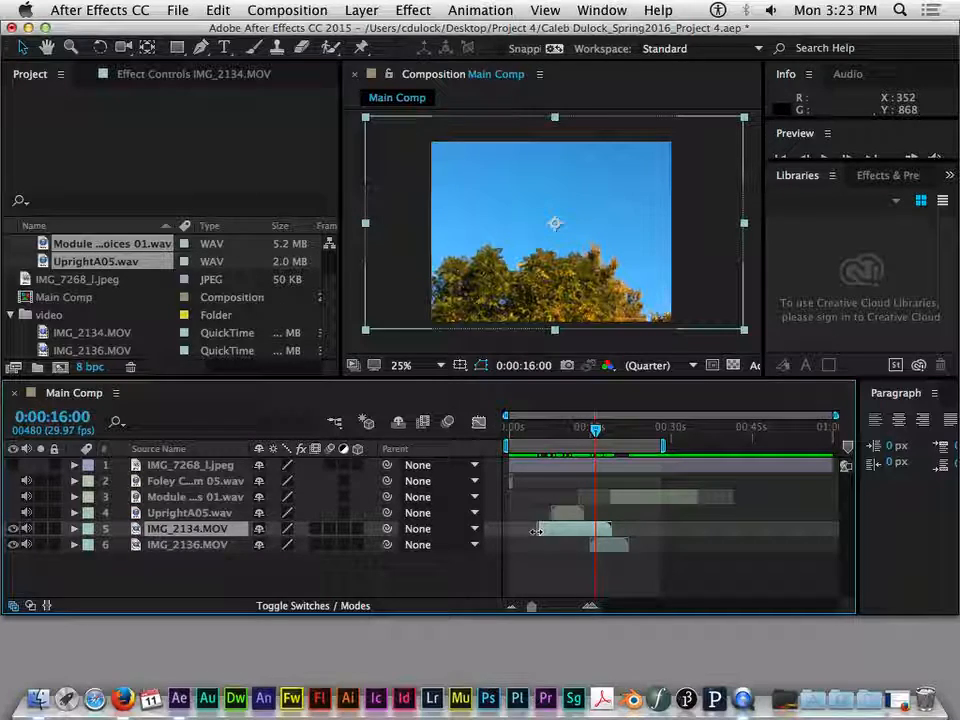
pyautogui.moveTo(596, 429); pyautogui.dragTo(567, 434)
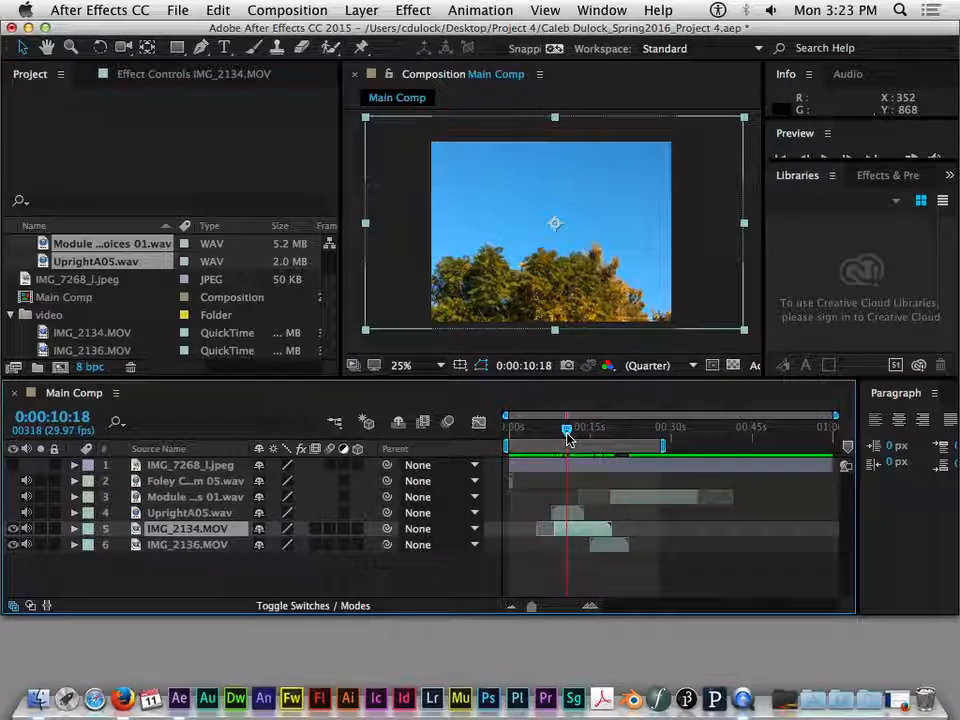
# - Move IMG_2136.MOV slightly later to start at about 0:00:16, just after the trimmed IMG_2134.MOV clip
pyautogui.moveTo(566, 430); pyautogui.dragTo(588, 445)
pyautogui.moveTo(595, 444)
pyautogui.mouseDown()
pyautogui.moveTo(620, 449)
pyautogui.moveTo(600, 449)
pyautogui.mouseUp()
pyautogui.click(604, 546)
pyautogui.moveTo(604, 551); pyautogui.dragTo(608, 550)
pyautogui.click(576, 534)
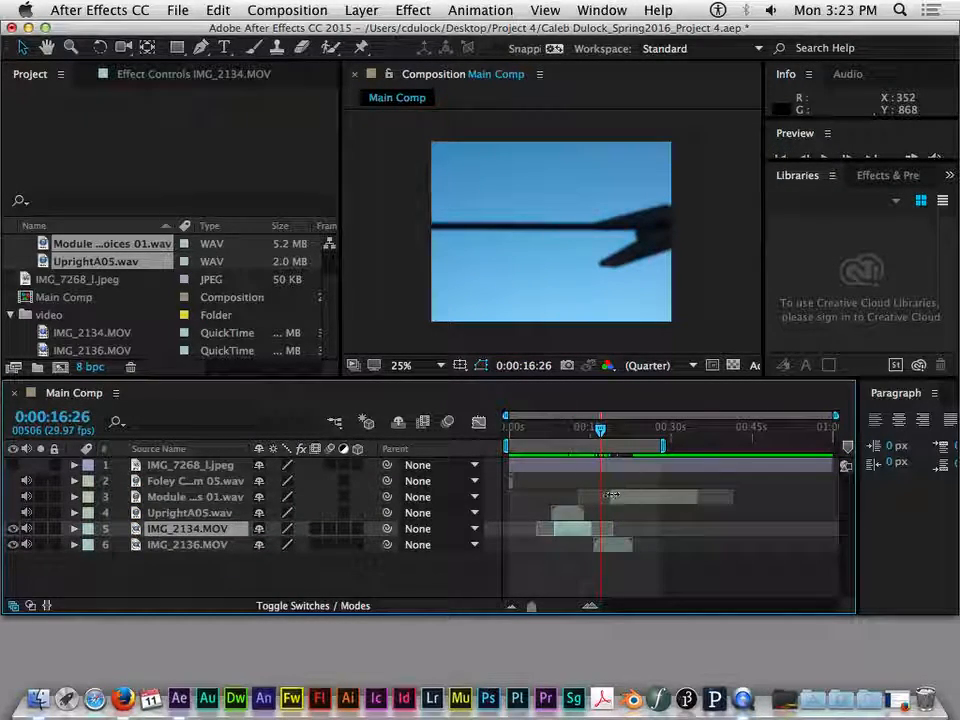
# - Extend the start of the trimmed Module WAV layer back to about 0:00:15, and move the current time to 0:00:37:17
pyautogui.click(624, 498)
pyautogui.moveTo(600, 429); pyautogui.dragTo(618, 446)
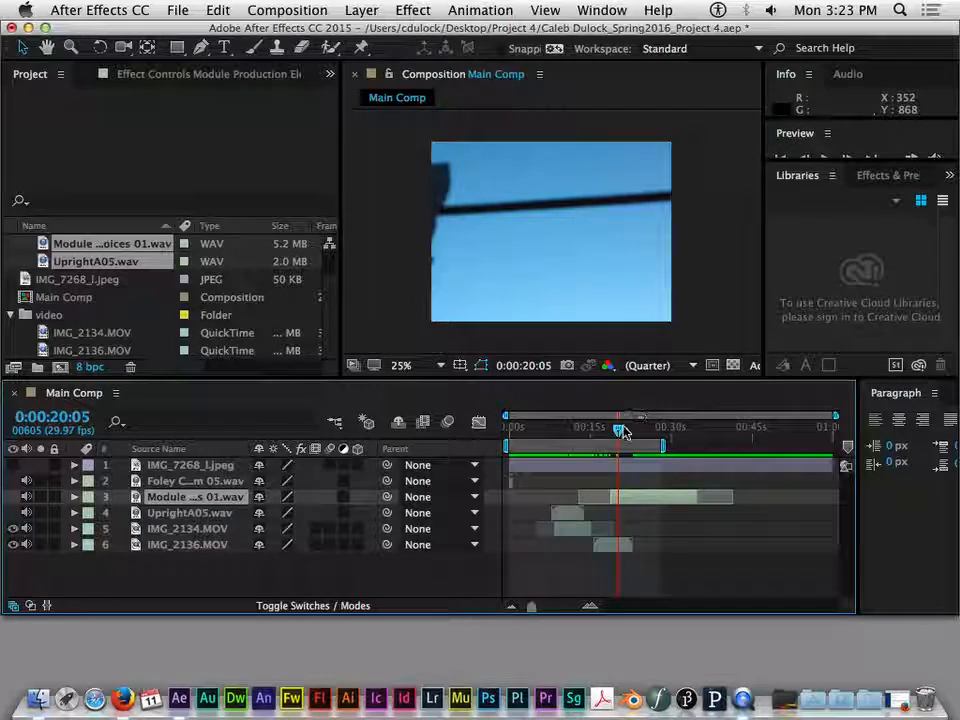
pyautogui.moveTo(622, 433)
pyautogui.mouseDown()
pyautogui.moveTo(665, 434)
pyautogui.moveTo(617, 436)
pyautogui.mouseUp()
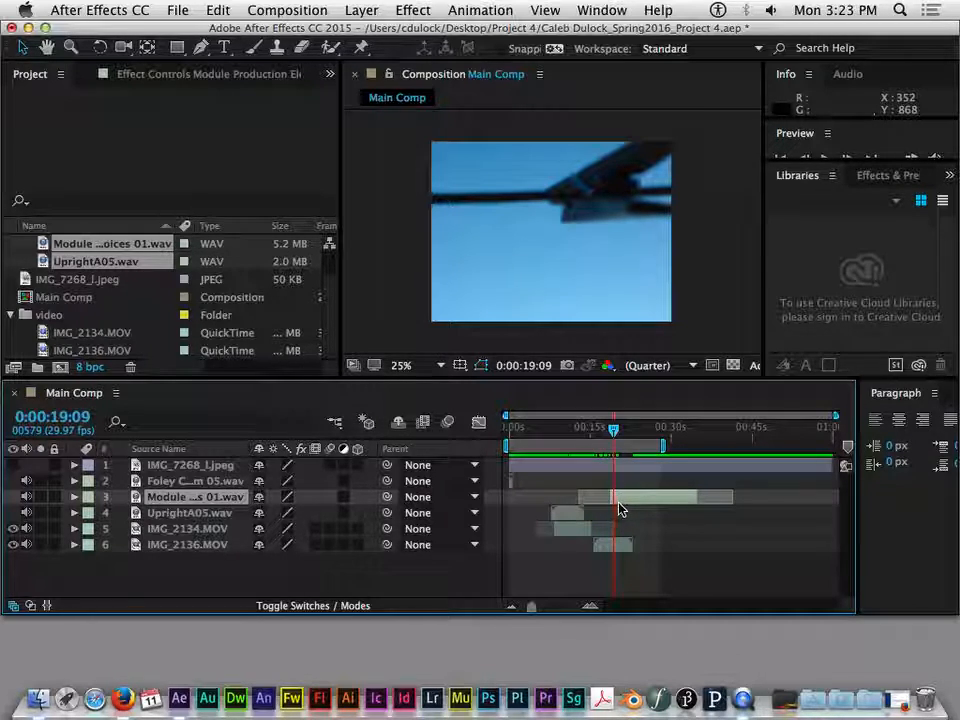
pyautogui.click(590, 437)
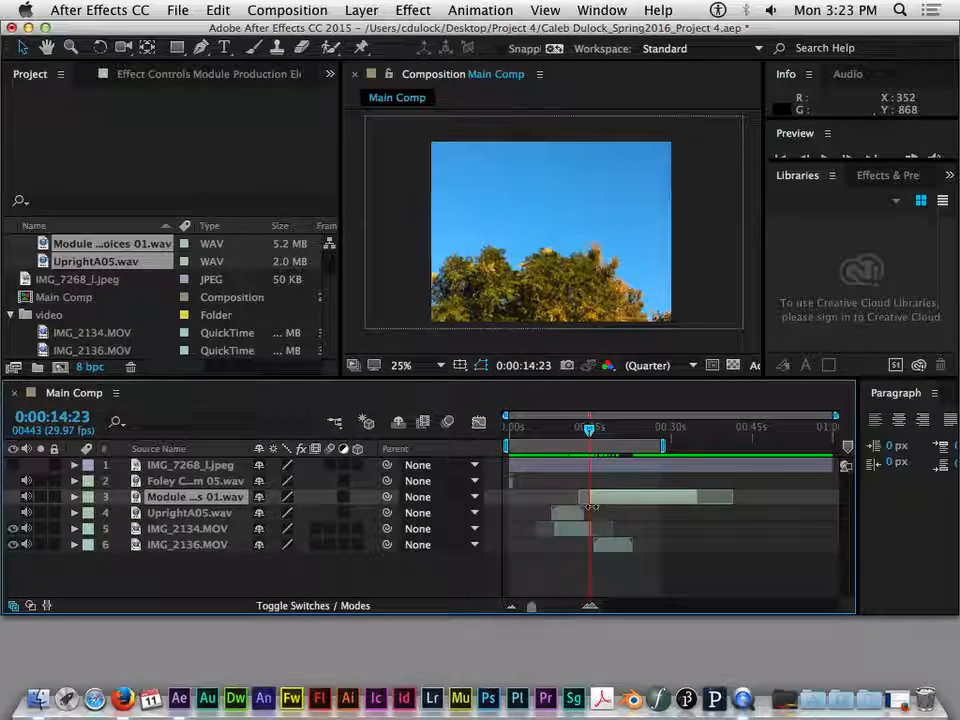
pyautogui.moveTo(704, 433); pyautogui.dragTo(712, 430)
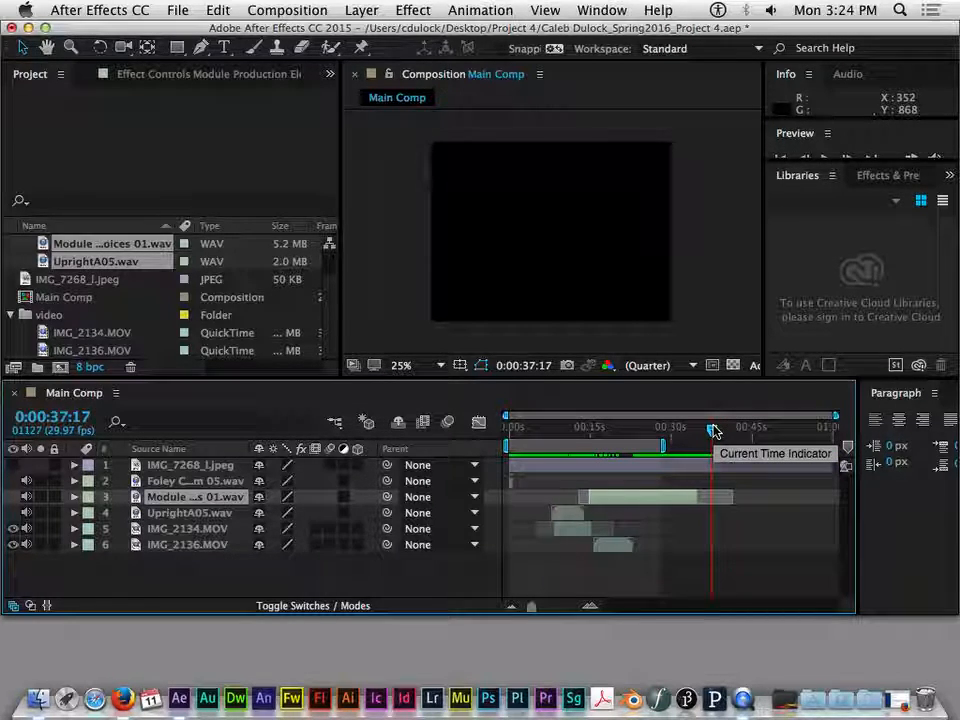
# - Scrub the Main Comp back through the video clips, finishing with the current time at 0:00:38:13
pyautogui.moveTo(713, 430); pyautogui.dragTo(656, 431)
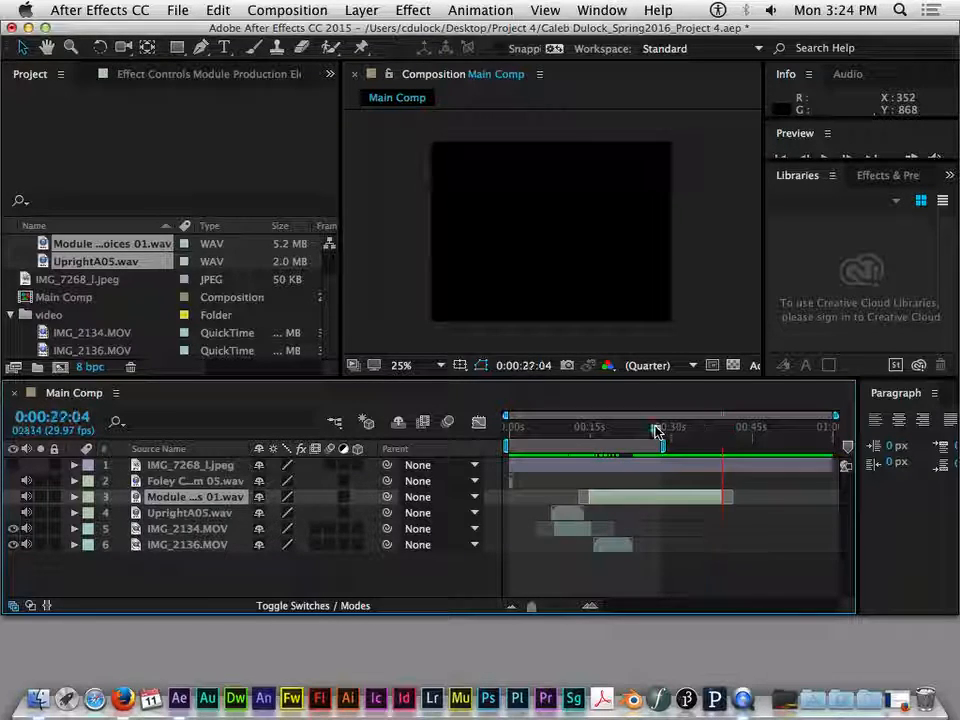
pyautogui.click(622, 432)
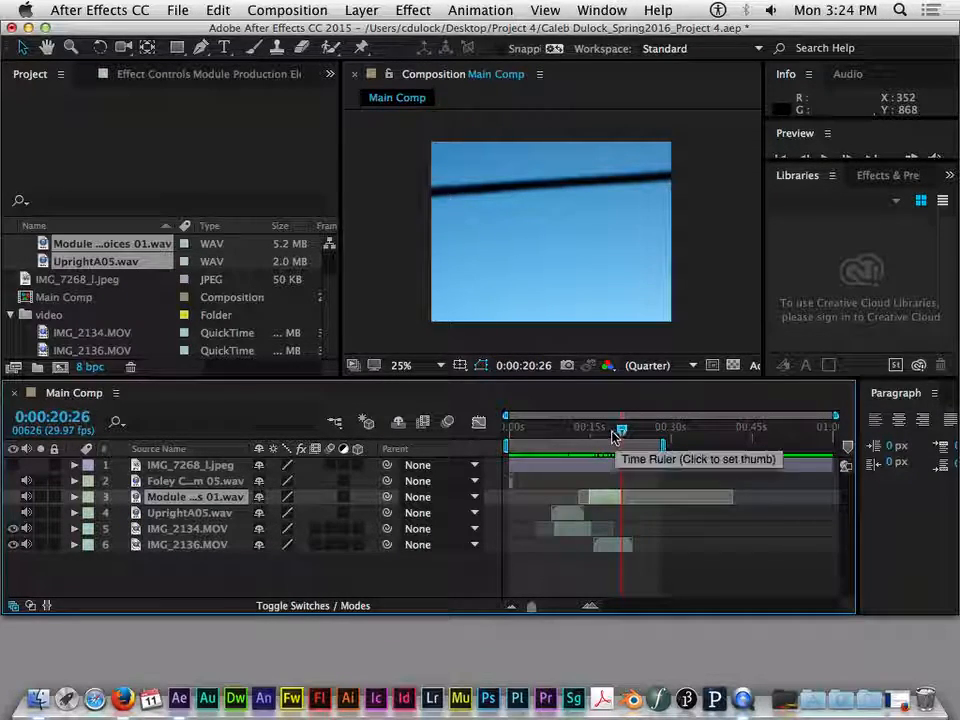
pyautogui.click(606, 434)
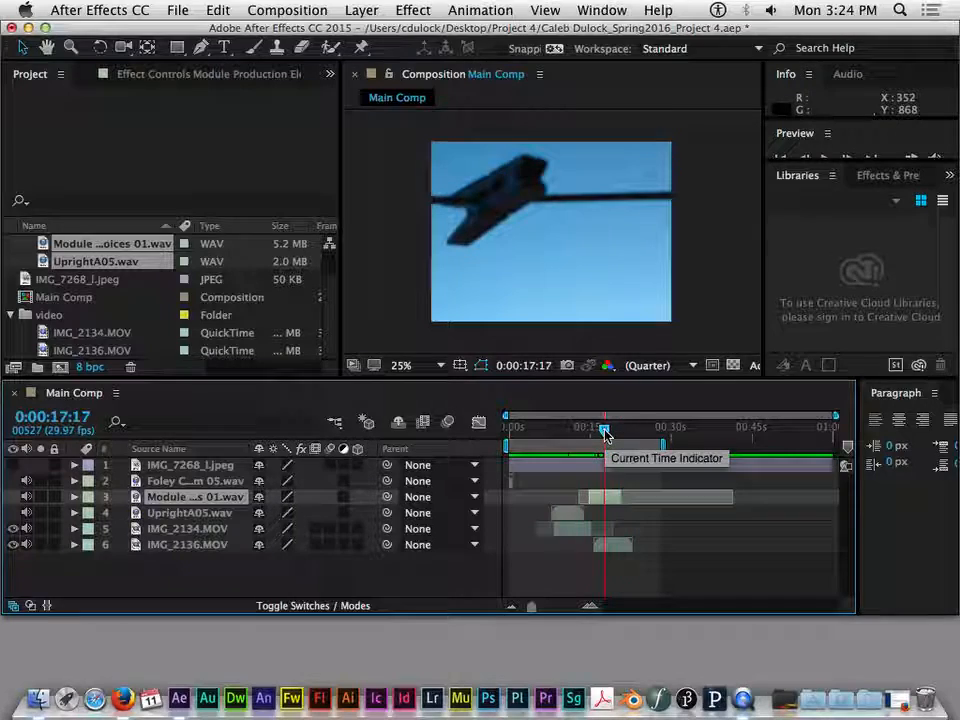
pyautogui.click(717, 435)
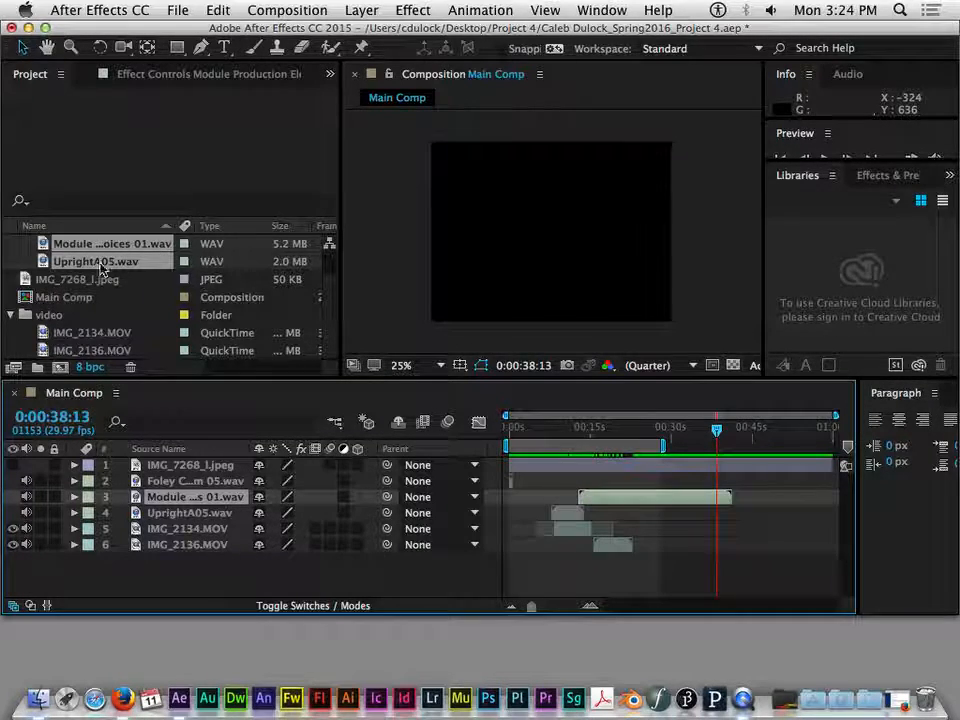
# - Collapse the audio folder in the project and leave the video folder expanded
pyautogui.click(10, 315)
pyautogui.scroll(2, 79, 240)
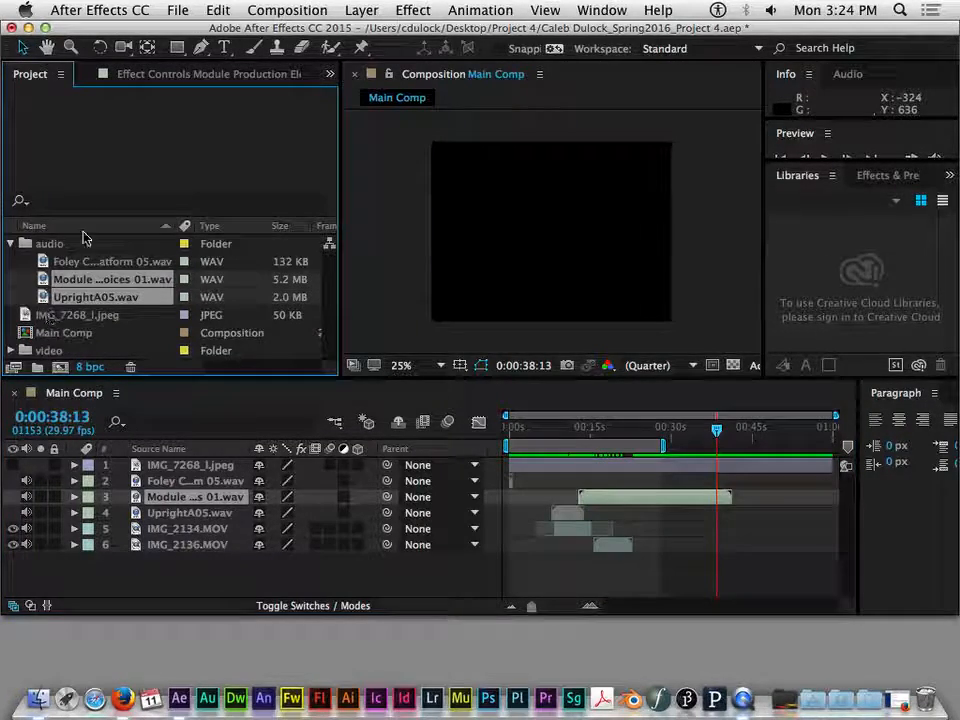
pyautogui.click(12, 244)
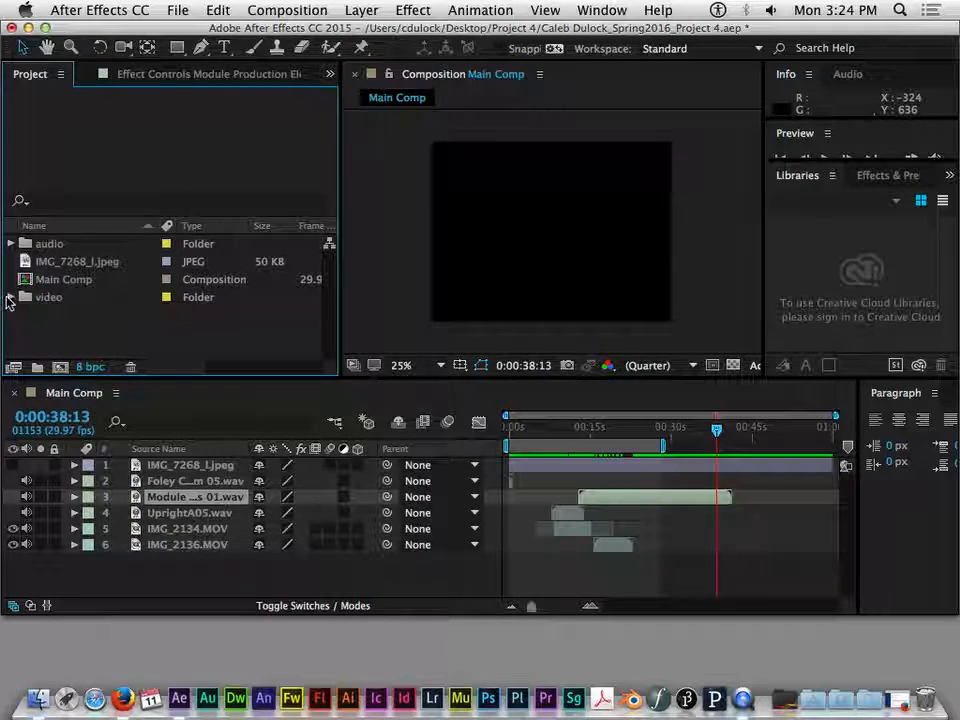
pyautogui.click(12, 298)
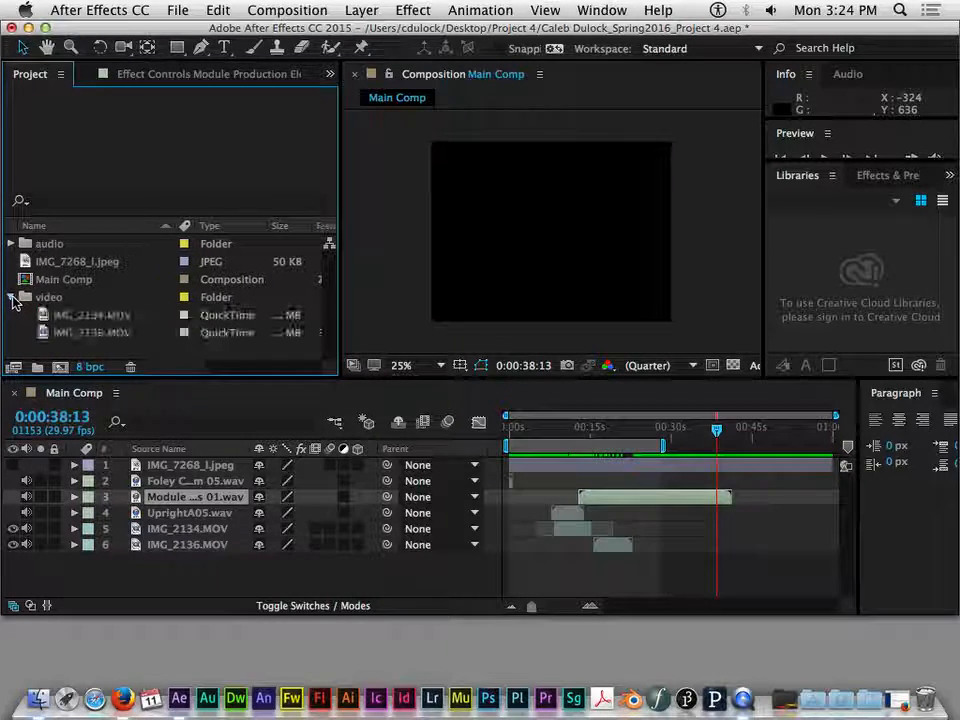
# - Check both clips in the video folder and open IMG_2134.MOV in its own Footage viewer
pyautogui.click(75, 317)
pyautogui.click(90, 333)
pyautogui.click(89, 317)
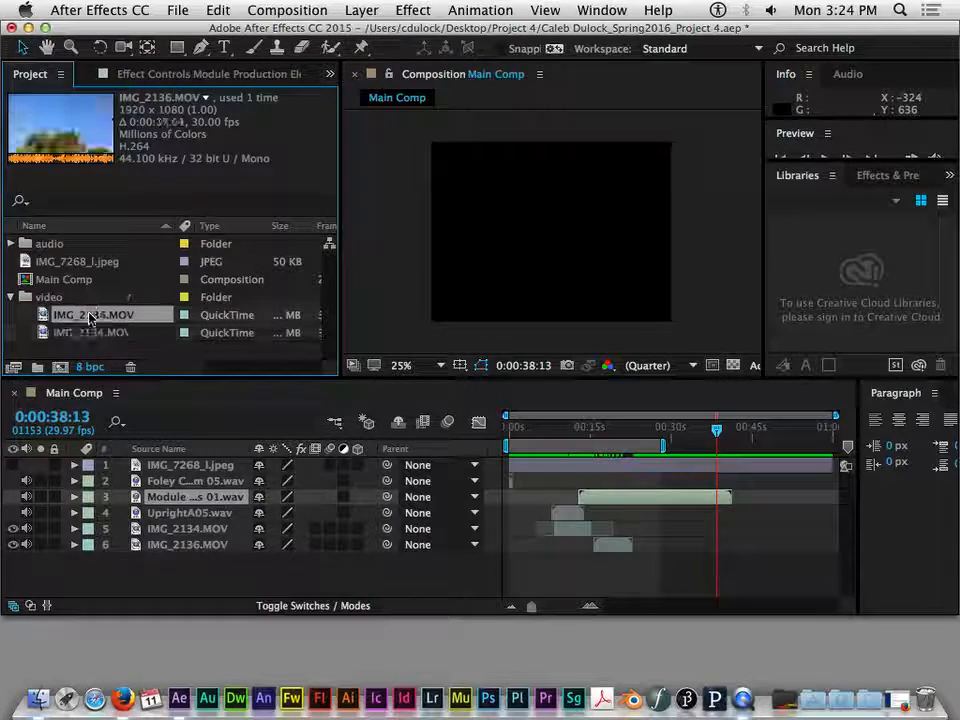
pyautogui.click(91, 336)
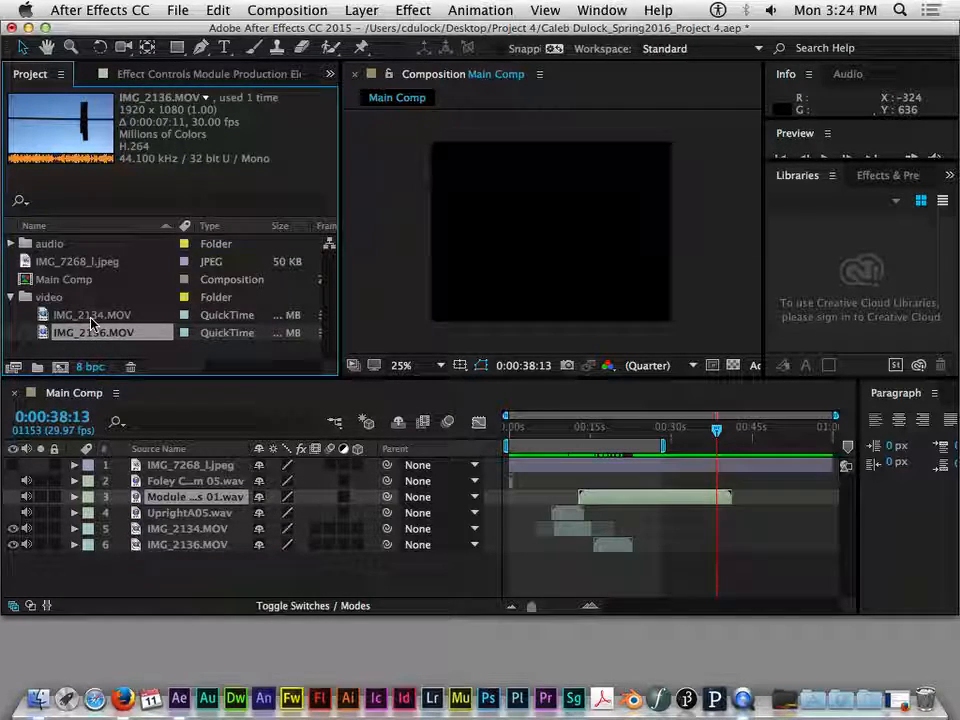
pyautogui.click(84, 316)
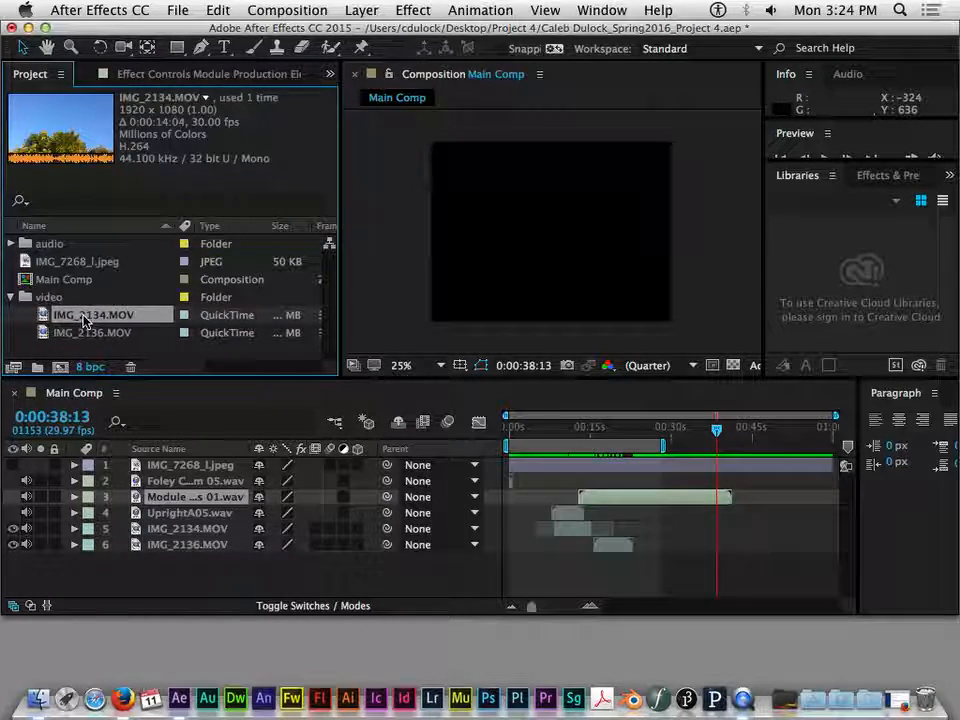
pyautogui.doubleClick(84, 316)
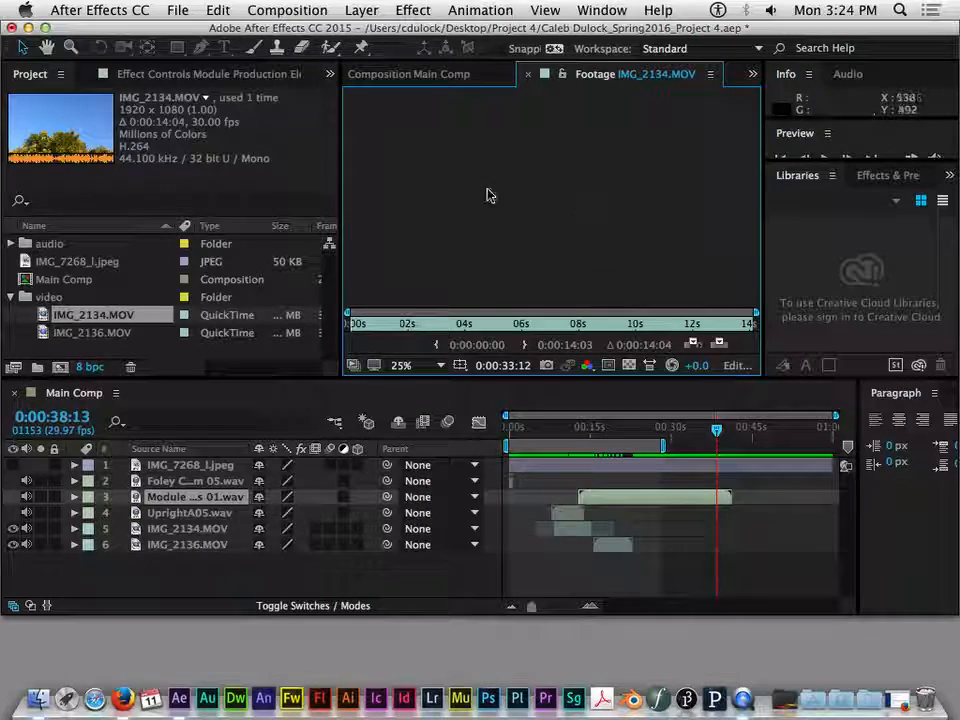
# - Move the Main Comp's current time to 0:00:09:22, then return to viewing the IMG_2134.MOV footage
pyautogui.click(619, 428)
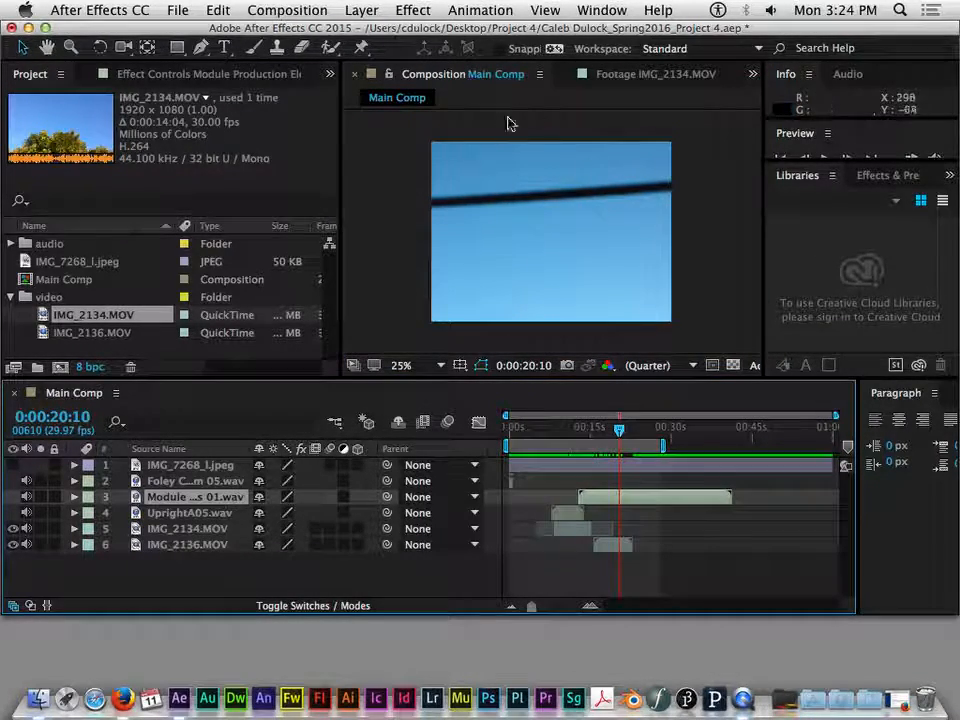
pyautogui.click(606, 77)
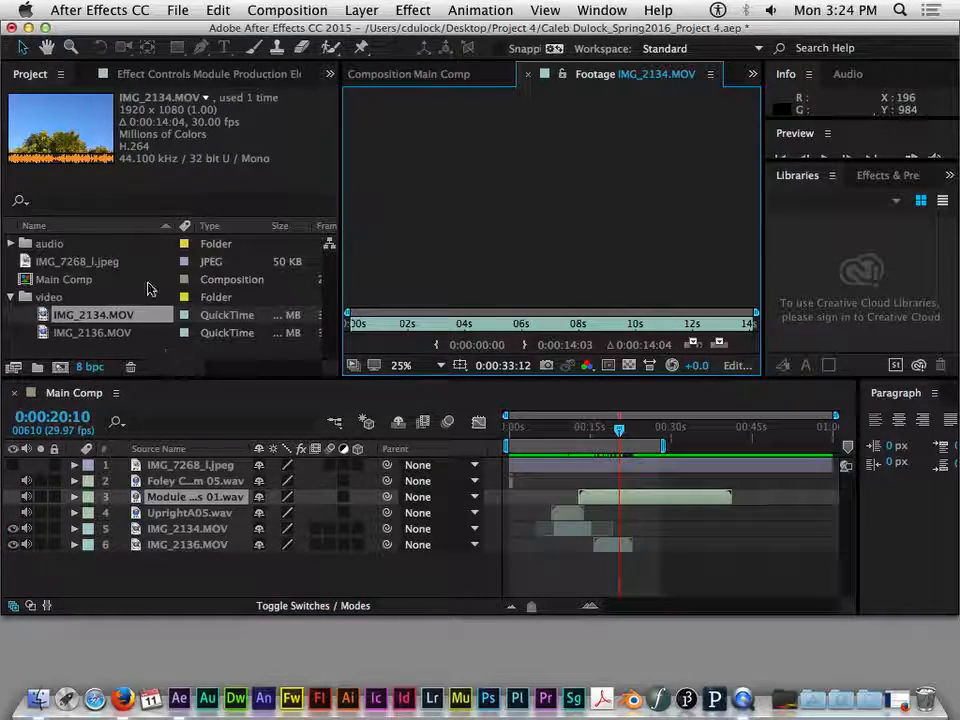
pyautogui.click(561, 430)
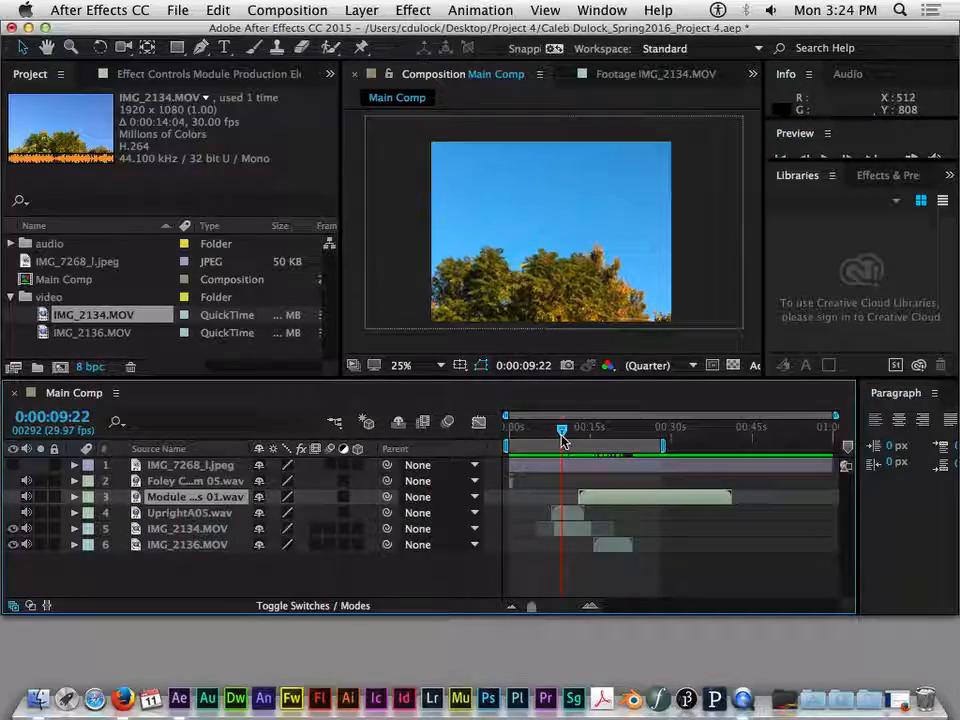
pyautogui.click(598, 75)
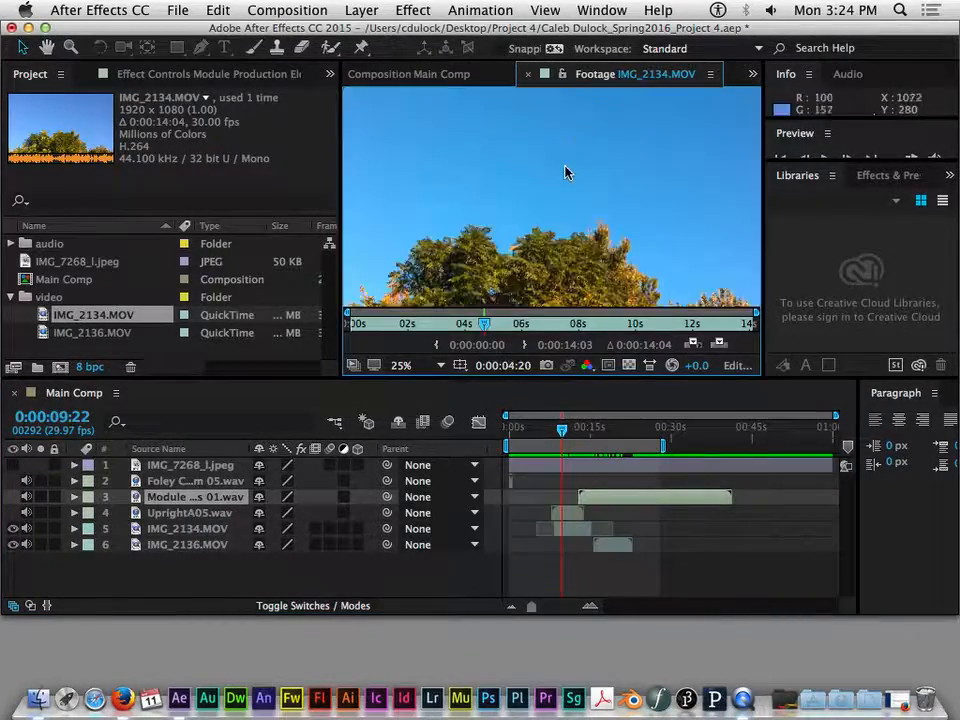
# - Scrub through the IMG_2134.MOV source footage, finishing at 0:00:02:29
pyautogui.click(375, 326)
pyautogui.moveTo(372, 326); pyautogui.dragTo(514, 325)
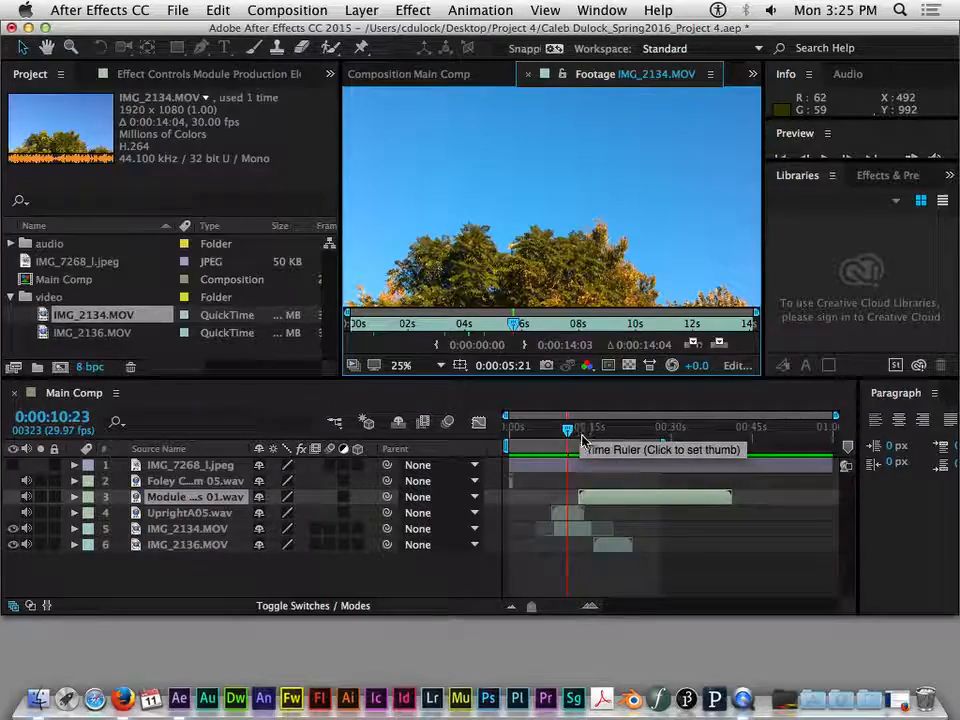
pyautogui.click(635, 323)
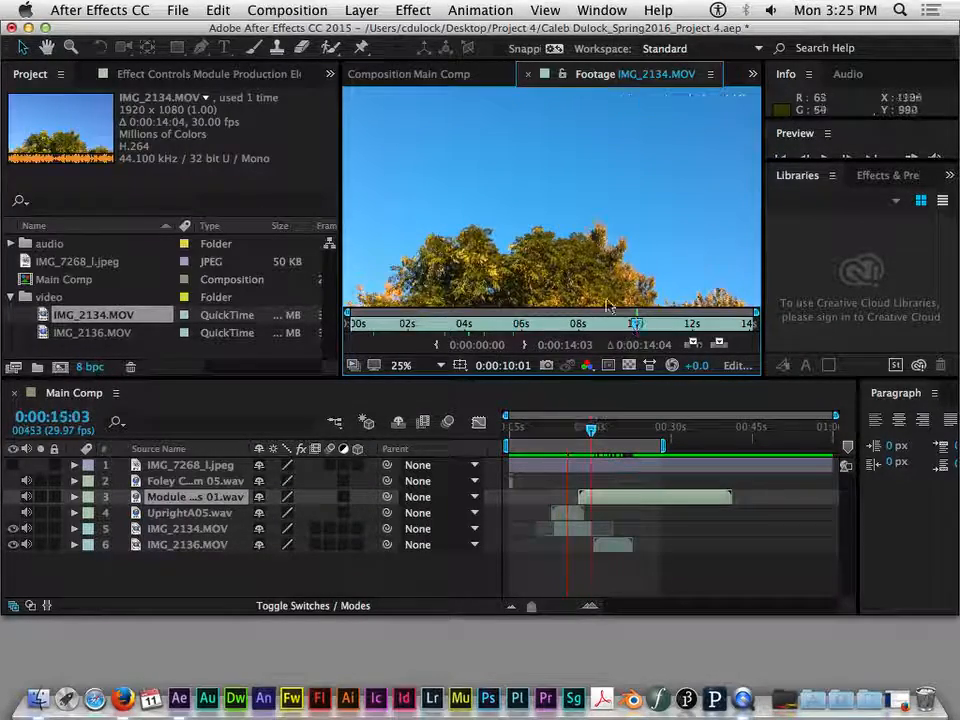
pyautogui.click(436, 325)
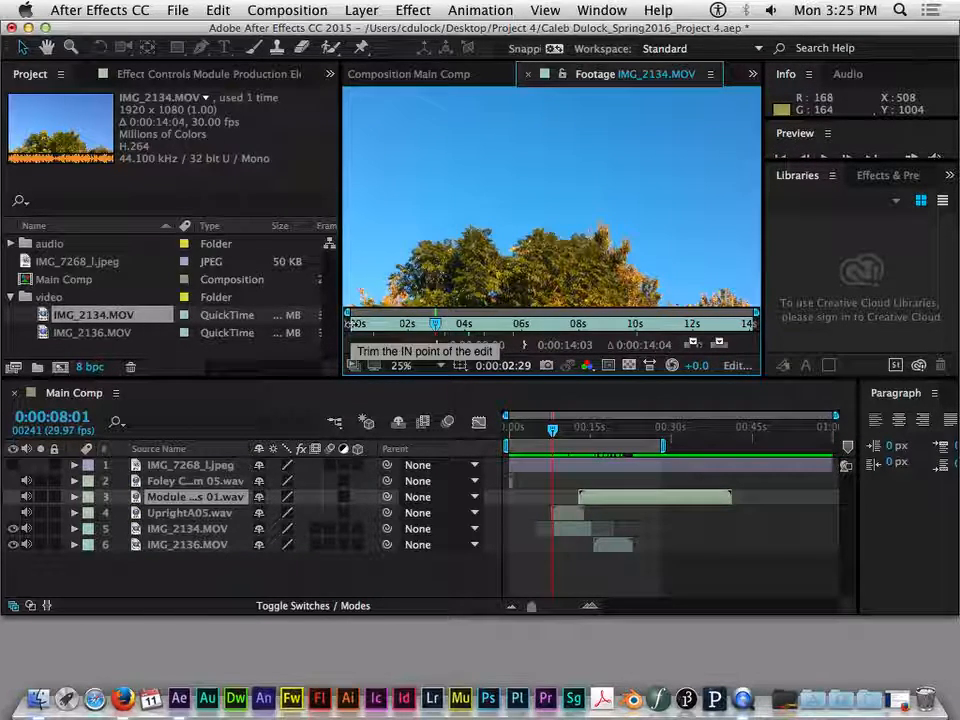
# - Trim the IMG_2134.MOV source footage to an in point of 0:00:03:15 and an out point of 0:00:06:22
pyautogui.moveTo(350, 325); pyautogui.dragTo(453, 324)
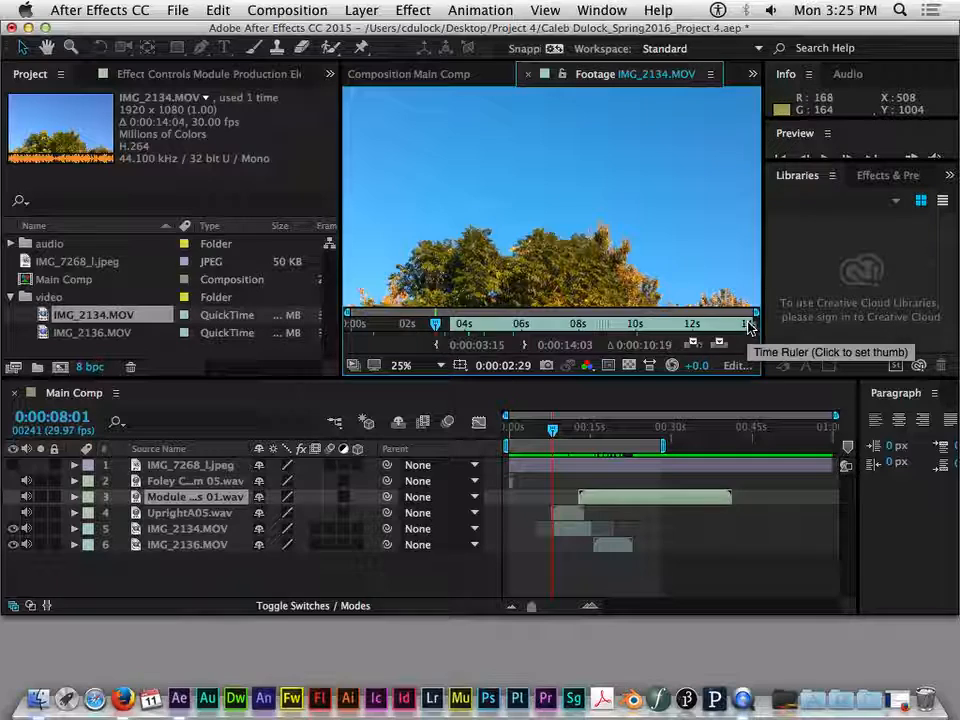
pyautogui.moveTo(752, 324); pyautogui.dragTo(615, 325)
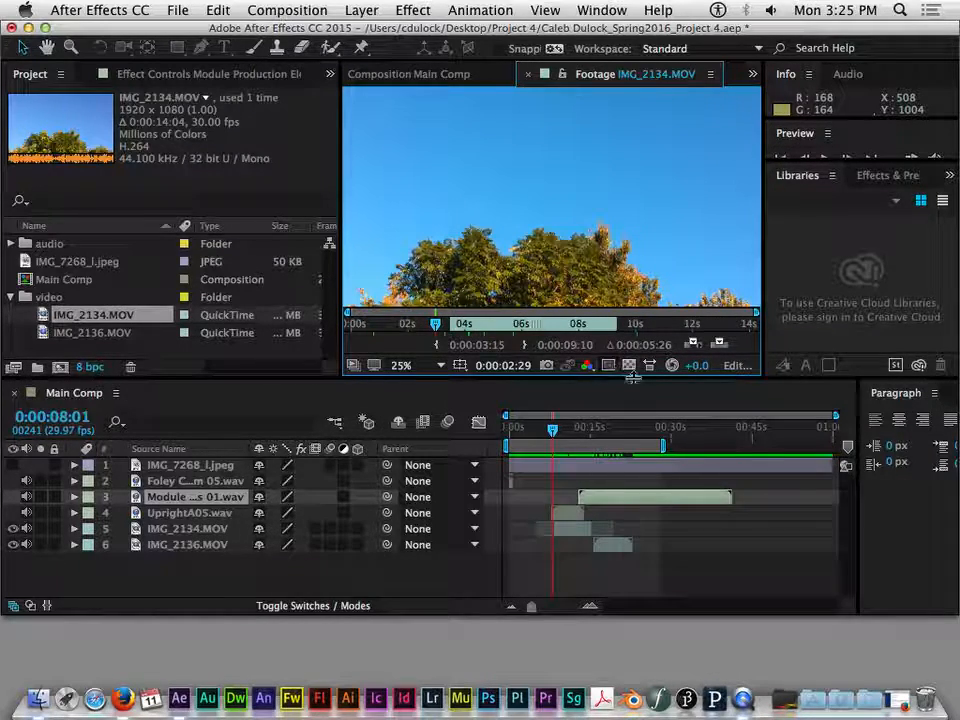
pyautogui.moveTo(618, 323); pyautogui.dragTo(544, 324)
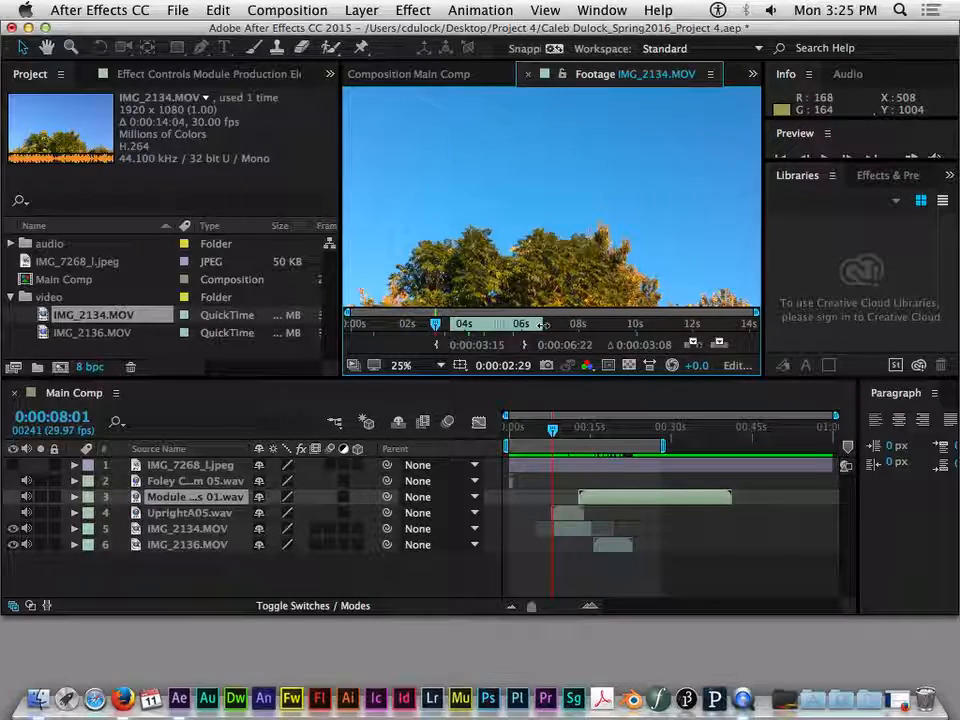
# - Preview the trimmed IMG_2134.MOV footage to 0:00:05:12 and add it to the Main Comp as the bottom layer
pyautogui.click(568, 528)
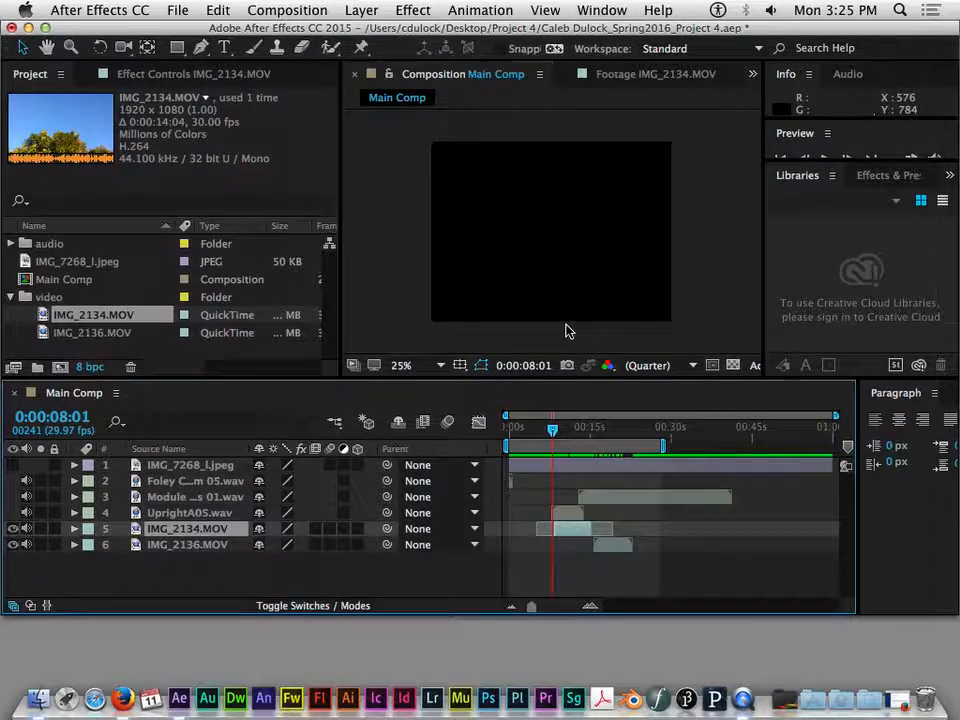
pyautogui.click(100, 315)
pyautogui.click(100, 332)
pyautogui.click(108, 318)
pyautogui.click(611, 75)
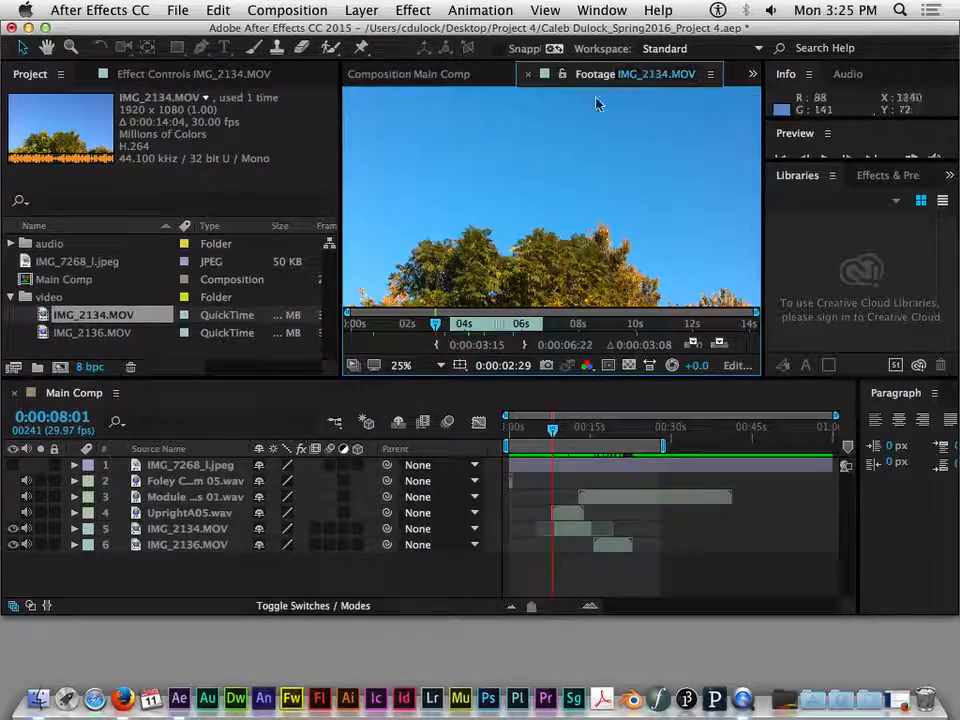
pyautogui.moveTo(435, 325); pyautogui.dragTo(503, 327)
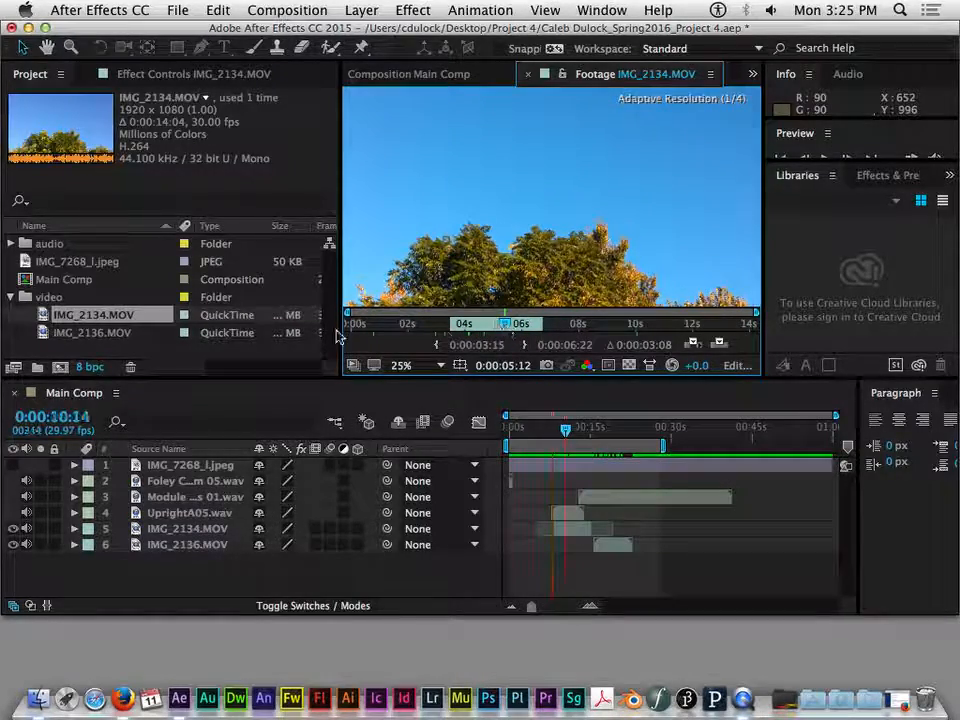
pyautogui.moveTo(91, 316); pyautogui.dragTo(185, 565)
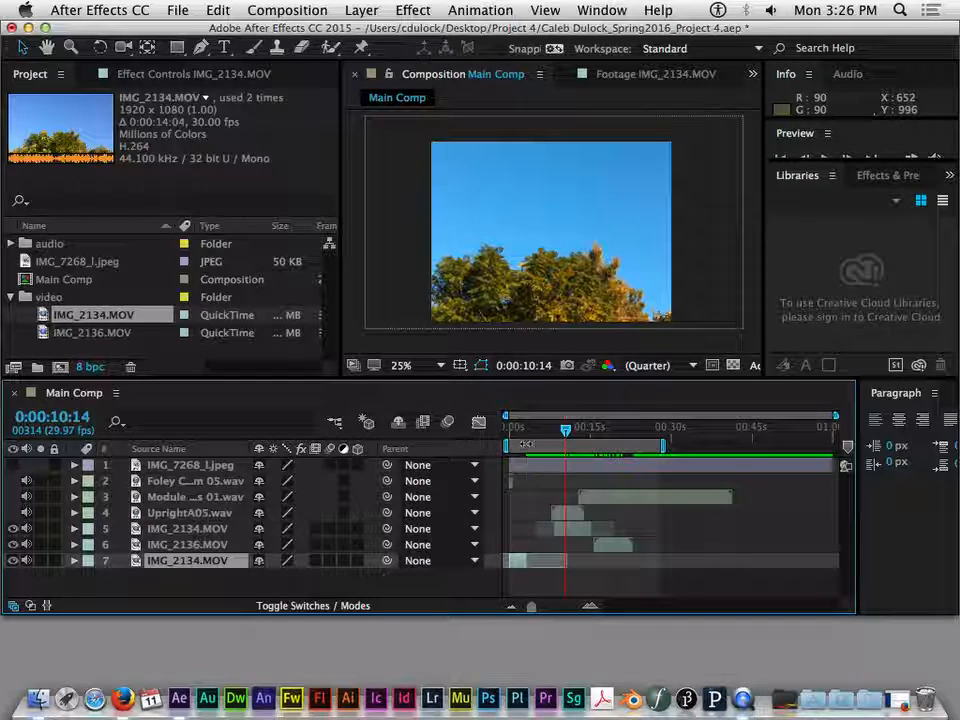
# - Check the new IMG_2134.MOV layer at 0:00:00:16 in the Main Comp, then close the Footage viewer
pyautogui.moveTo(531, 428); pyautogui.dragTo(512, 431)
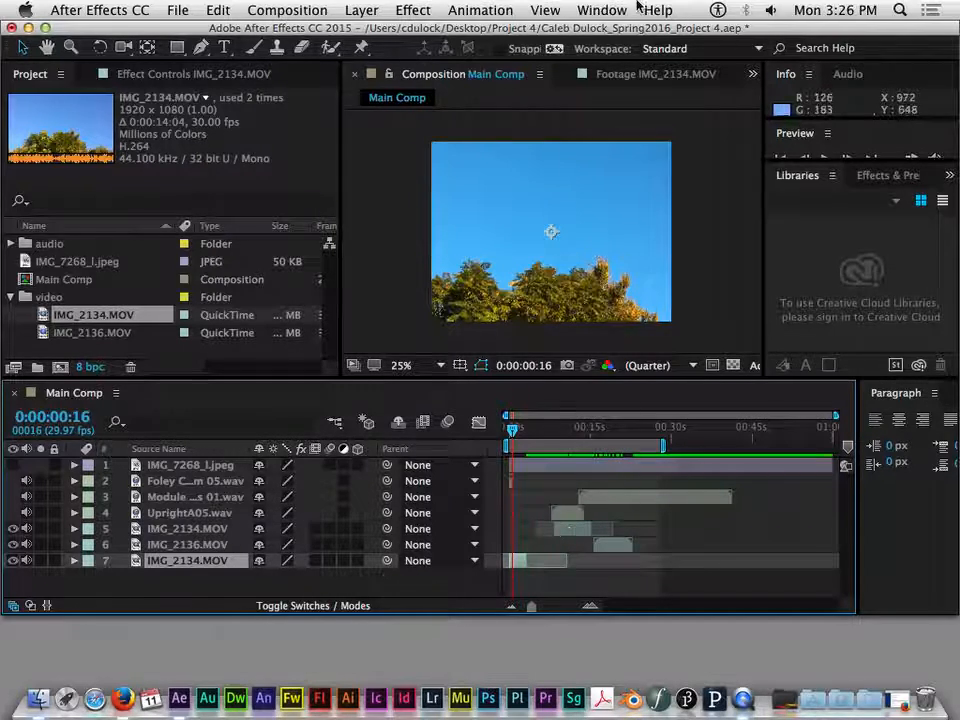
pyautogui.click(616, 76)
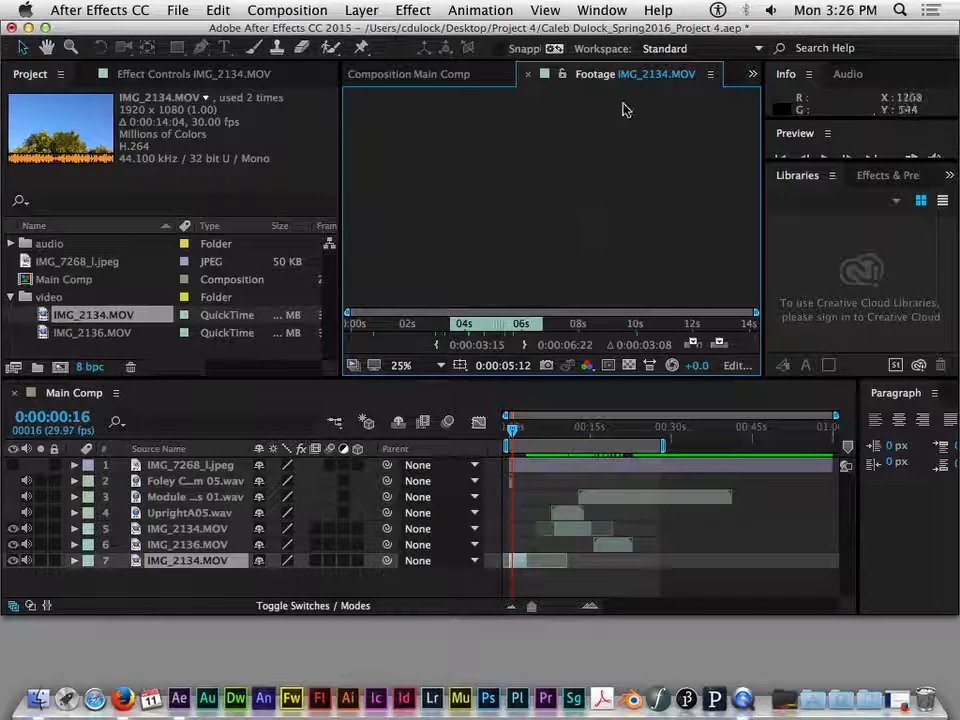
pyautogui.click(448, 79)
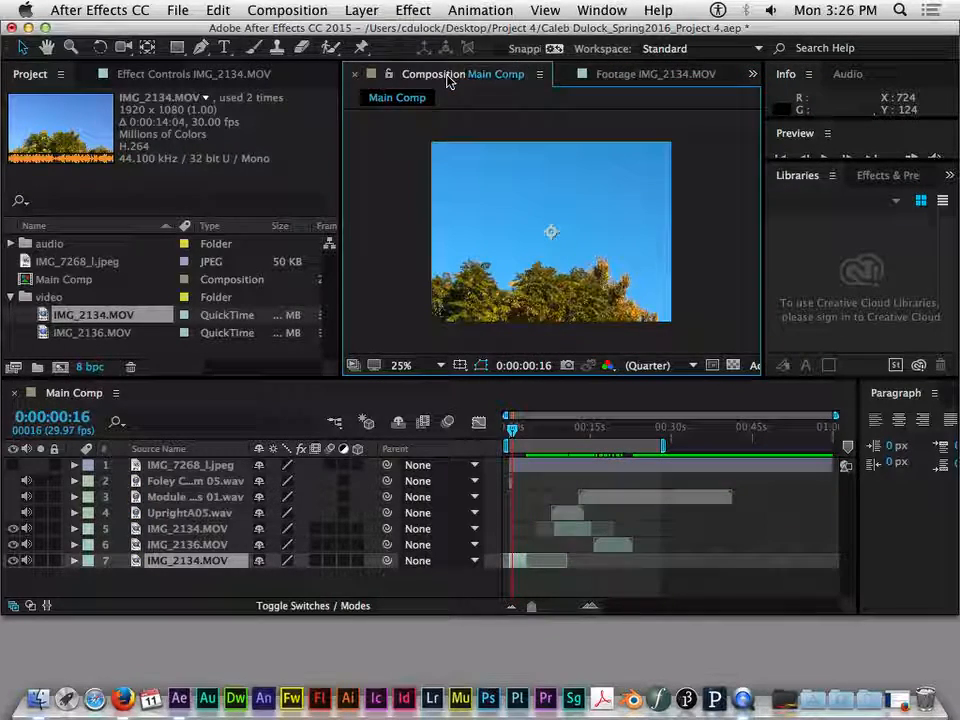
pyautogui.click(624, 78)
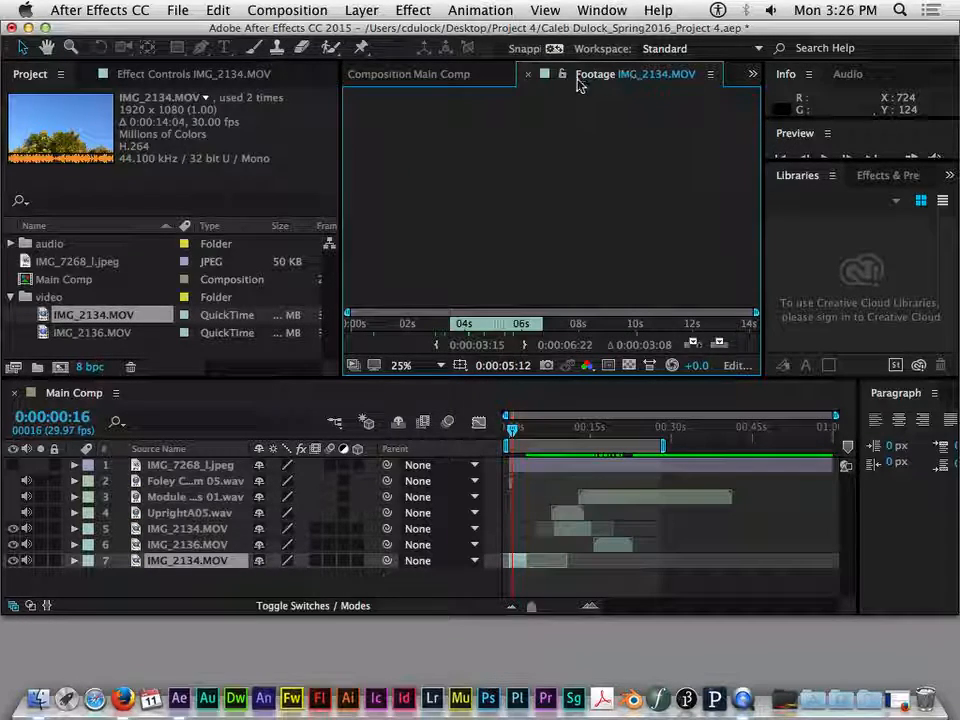
pyautogui.click(527, 77)
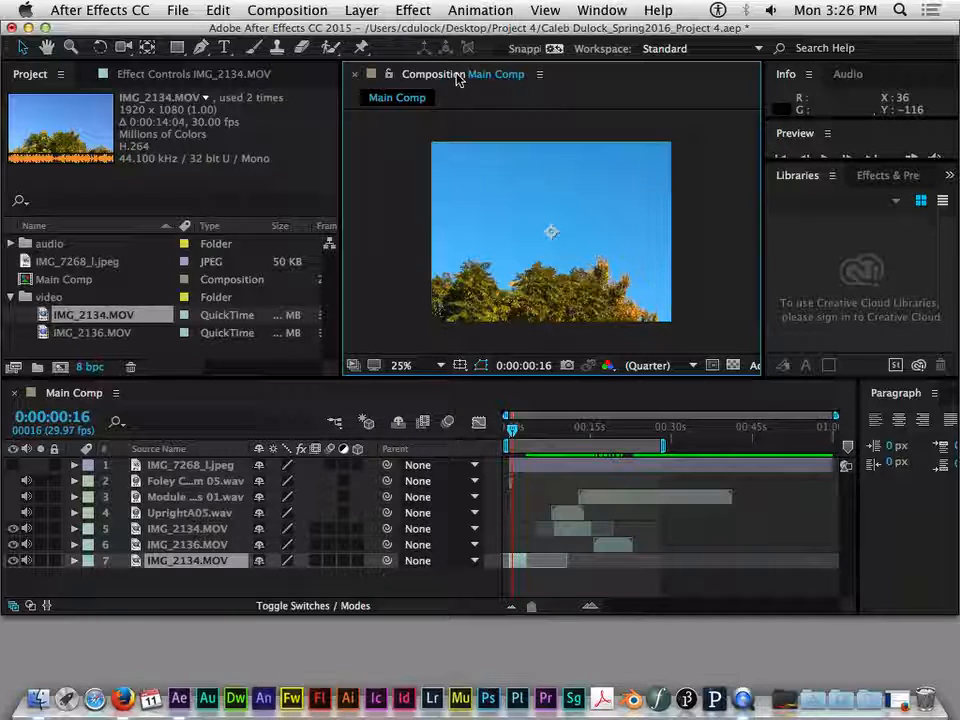
pyautogui.moveTo(570, 445); pyautogui.dragTo(651, 440)
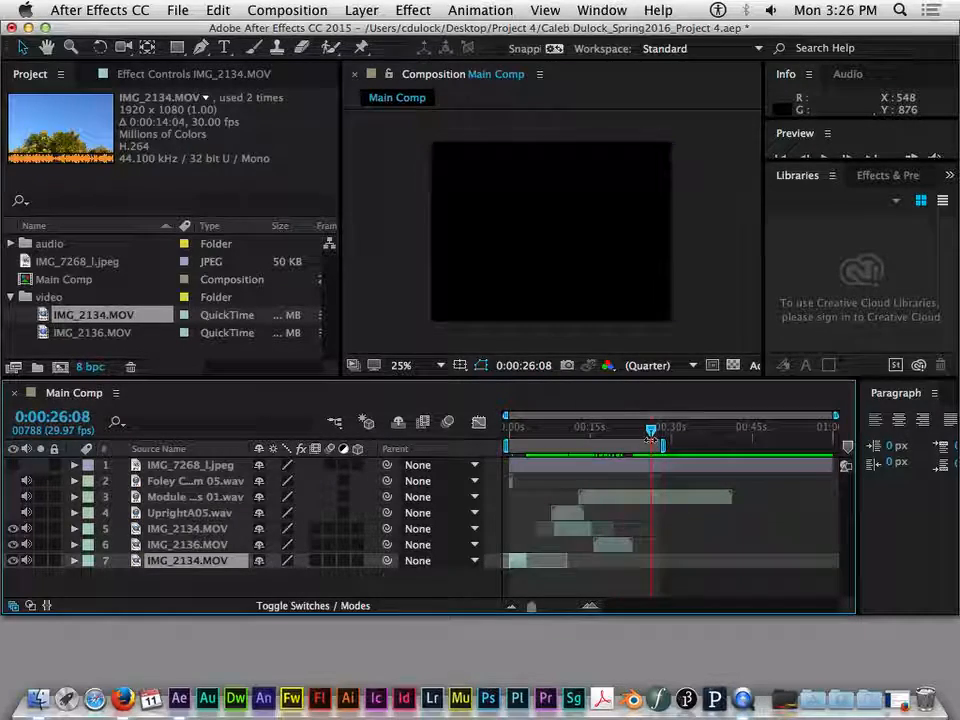
pyautogui.click(634, 502)
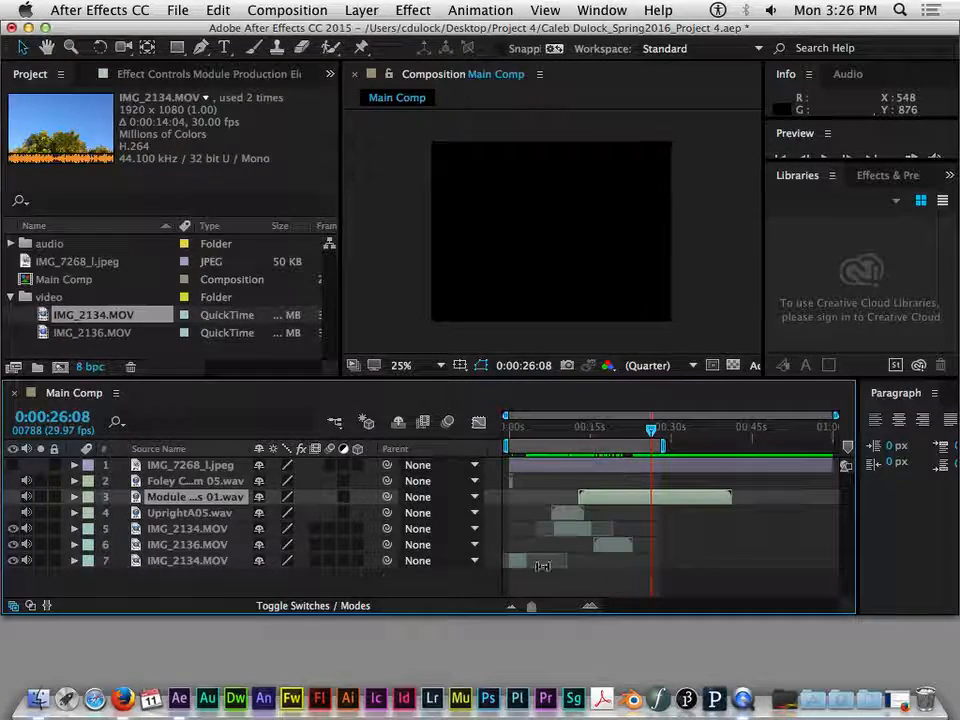
pyautogui.click(602, 467)
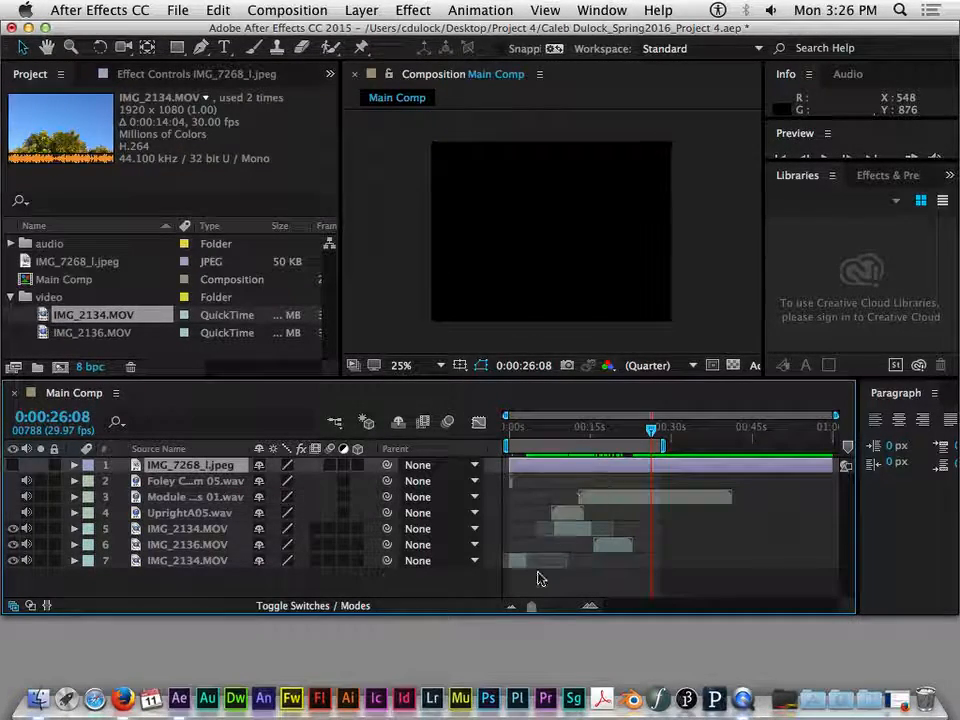
# - Split the IMG_2134.MOV layer in row 5 of the Main Comp at 0:00:12:10
pyautogui.click(574, 530)
pyautogui.moveTo(574, 435)
pyautogui.mouseDown()
pyautogui.moveTo(555, 437)
pyautogui.moveTo(570, 433)
pyautogui.mouseUp()
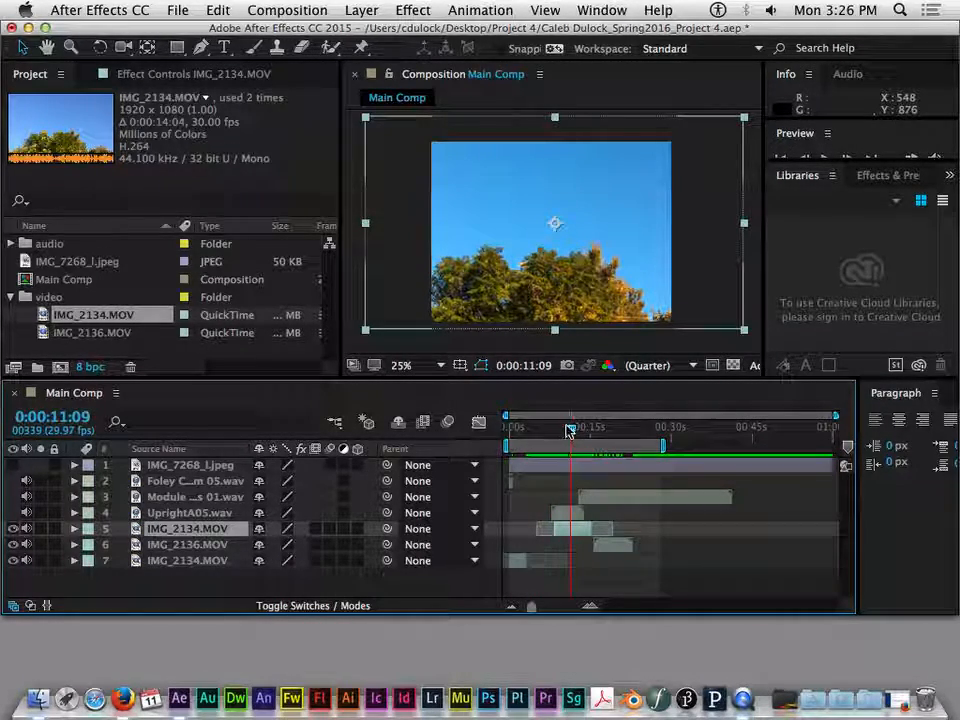
pyautogui.moveTo(570, 430)
pyautogui.mouseDown()
pyautogui.moveTo(585, 430)
pyautogui.moveTo(576, 430)
pyautogui.mouseUp()
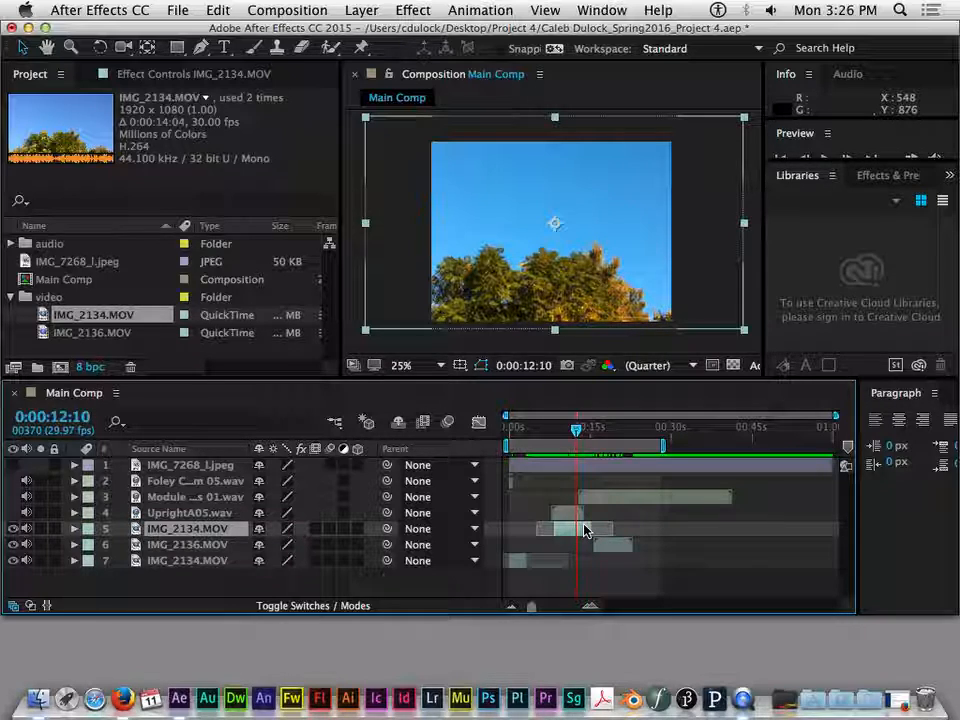
pyautogui.press('super+d')
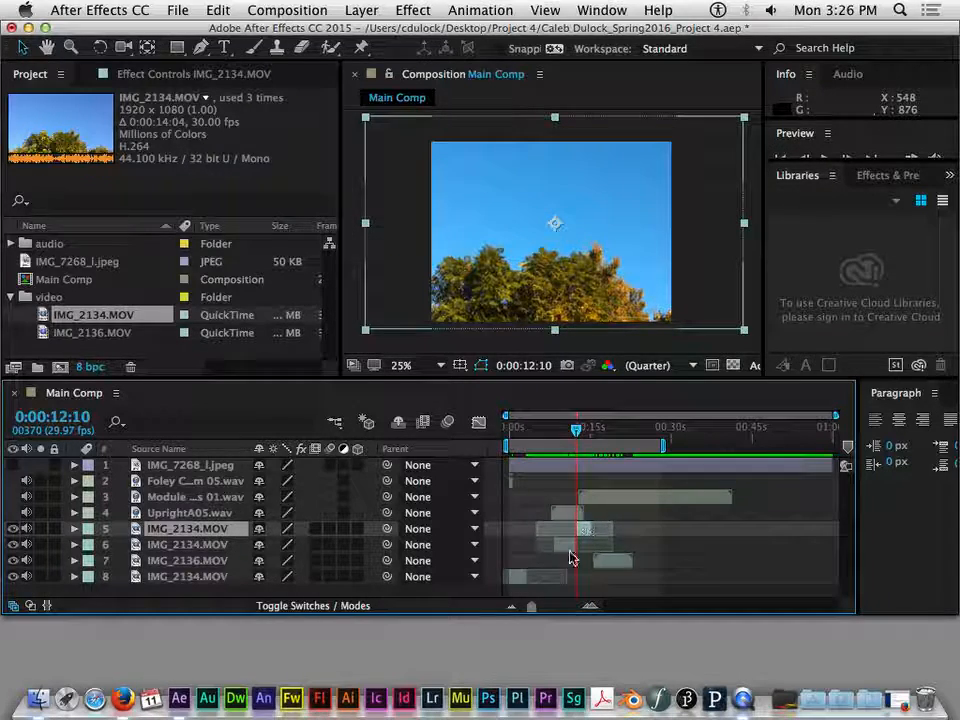
# - Check both halves of the split IMG_2134.MOV layer by selecting them in turn, and move the second half 0:00:01:17 later
pyautogui.click(569, 552)
pyautogui.click(583, 527)
pyautogui.click(566, 548)
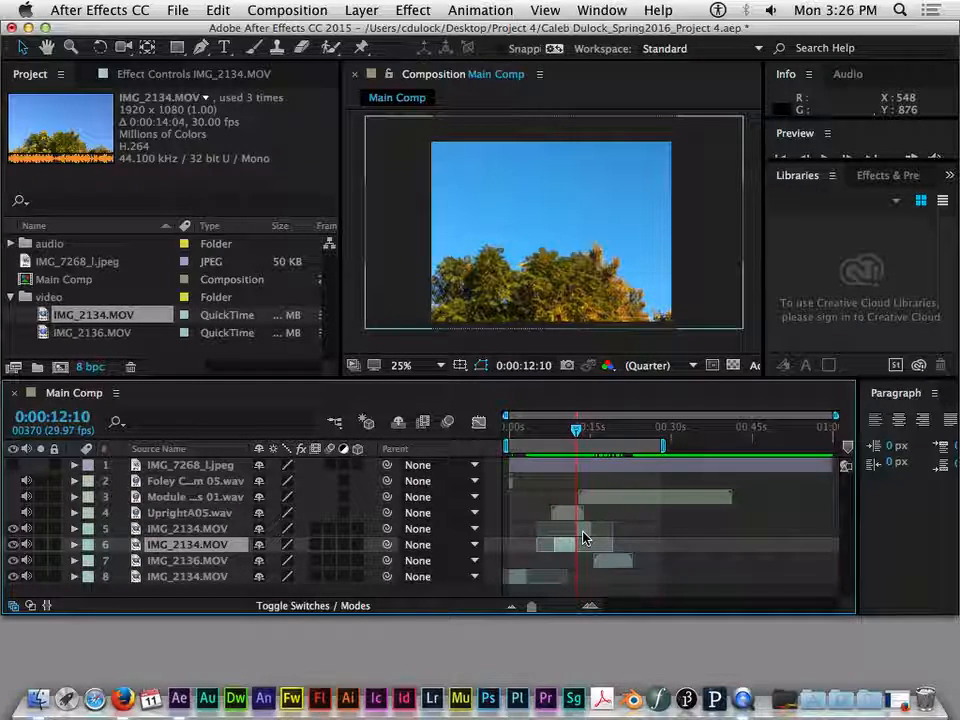
pyautogui.click(584, 528)
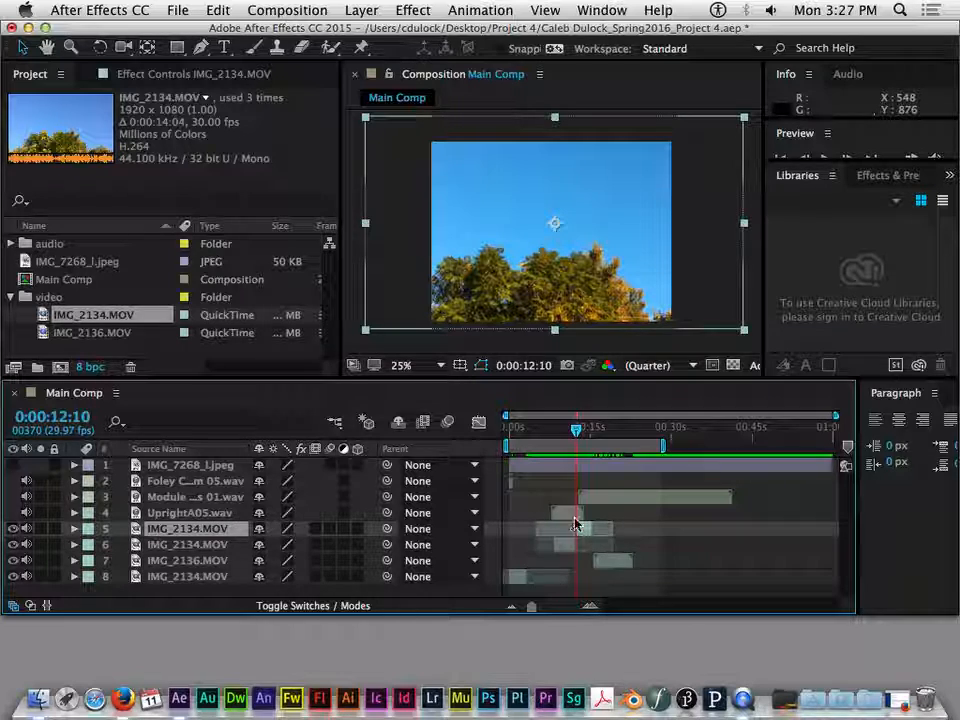
pyautogui.click(566, 548)
pyautogui.click(583, 528)
pyautogui.click(568, 545)
pyautogui.click(583, 530)
pyautogui.click(568, 545)
pyautogui.click(584, 529)
pyautogui.click(567, 546)
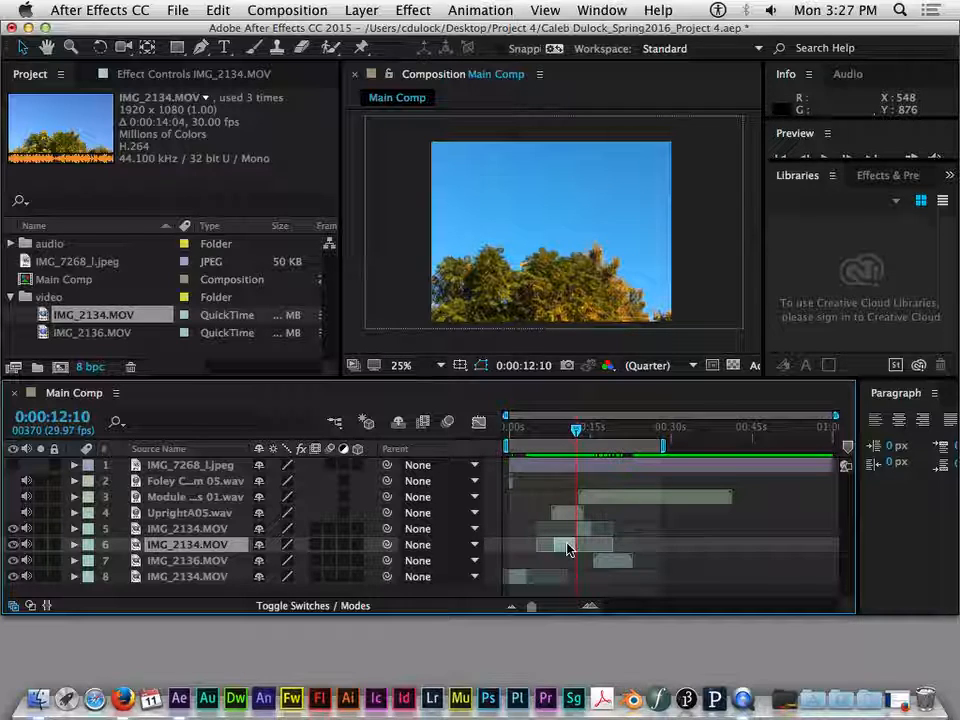
pyautogui.moveTo(567, 544); pyautogui.dragTo(594, 534)
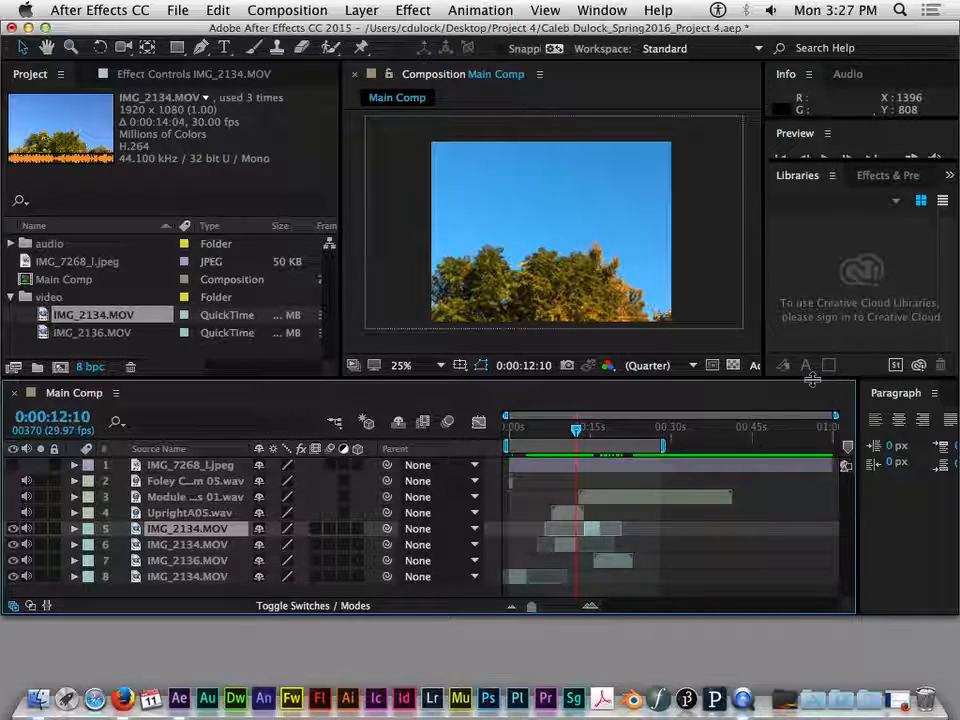
# - Shrink the timeline area and show Effects & Presets in a wider, taller panel
pyautogui.moveTo(628, 379); pyautogui.dragTo(636, 458)
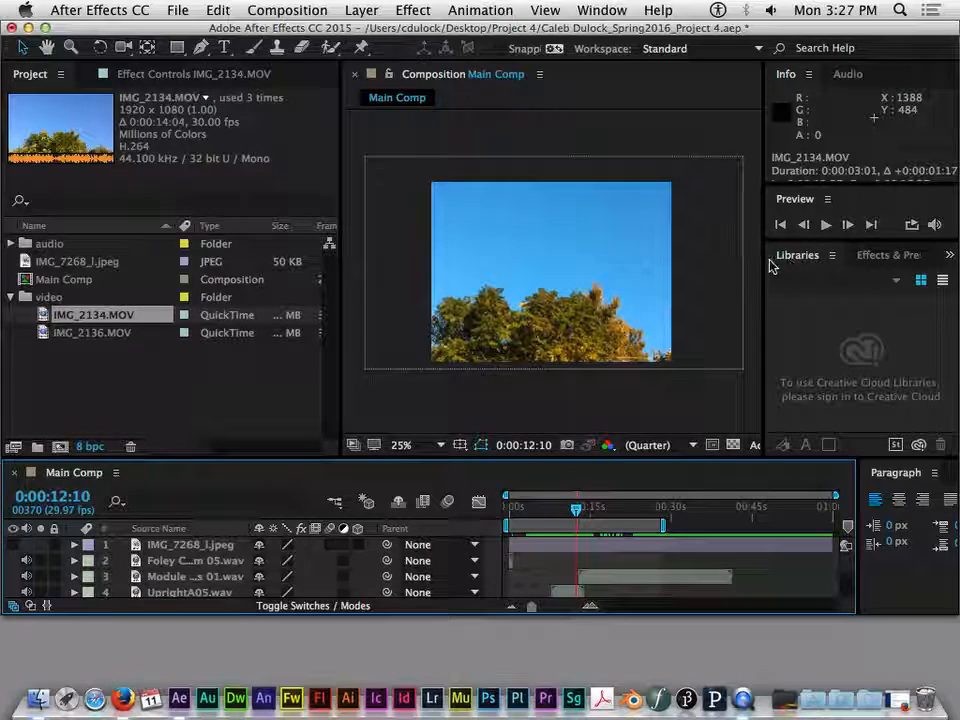
pyautogui.moveTo(757, 268); pyautogui.dragTo(720, 272)
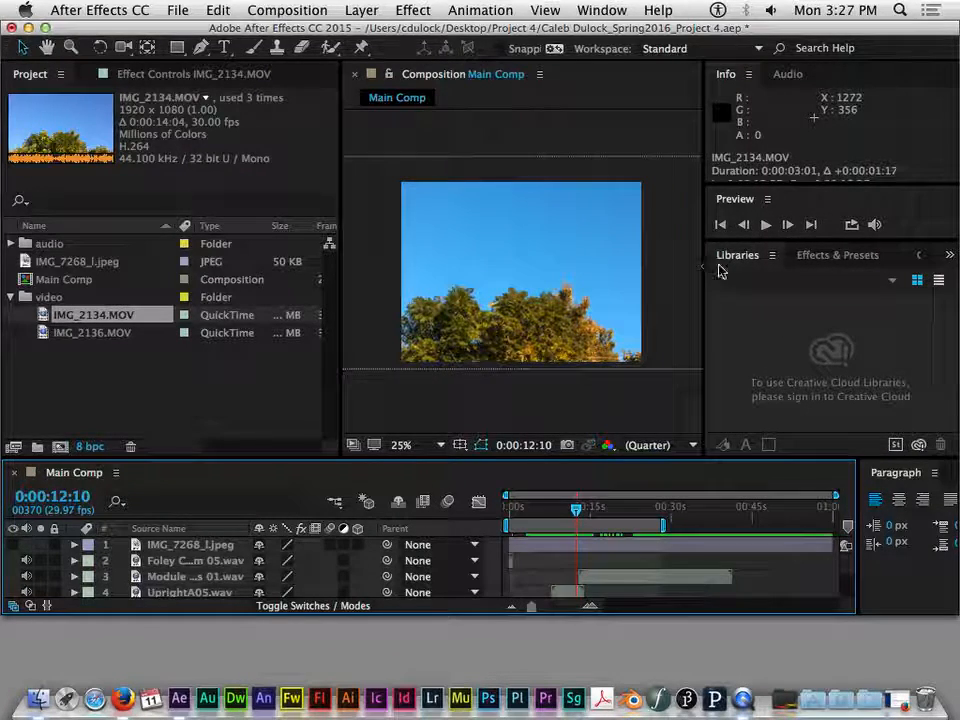
pyautogui.click(841, 259)
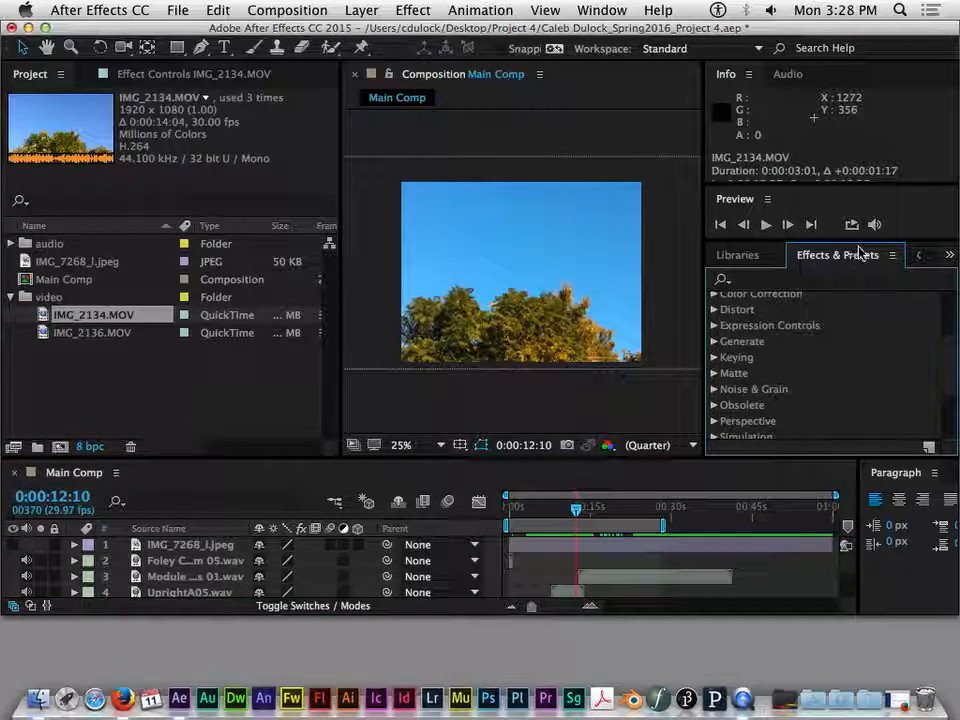
pyautogui.moveTo(857, 459); pyautogui.dragTo(848, 489)
# - Browse the effect categories and examine the folders inside Animation Presets, leaving that group collapsed
pyautogui.scroll(5, 945, 340)
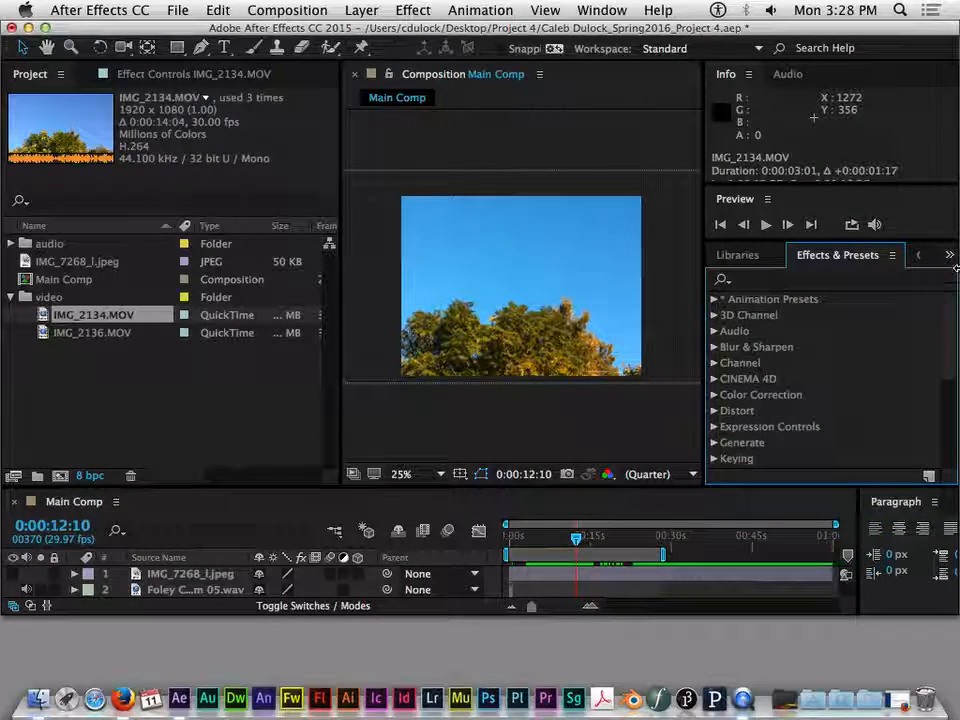
pyautogui.scroll(-3, 802, 328)
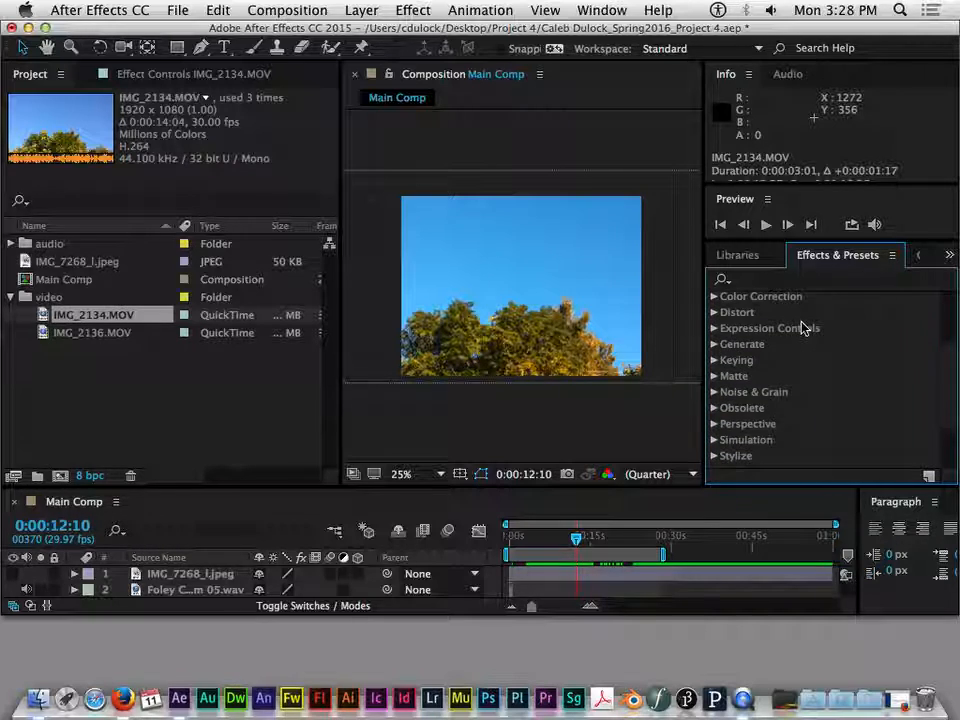
pyautogui.scroll(-3, 808, 325)
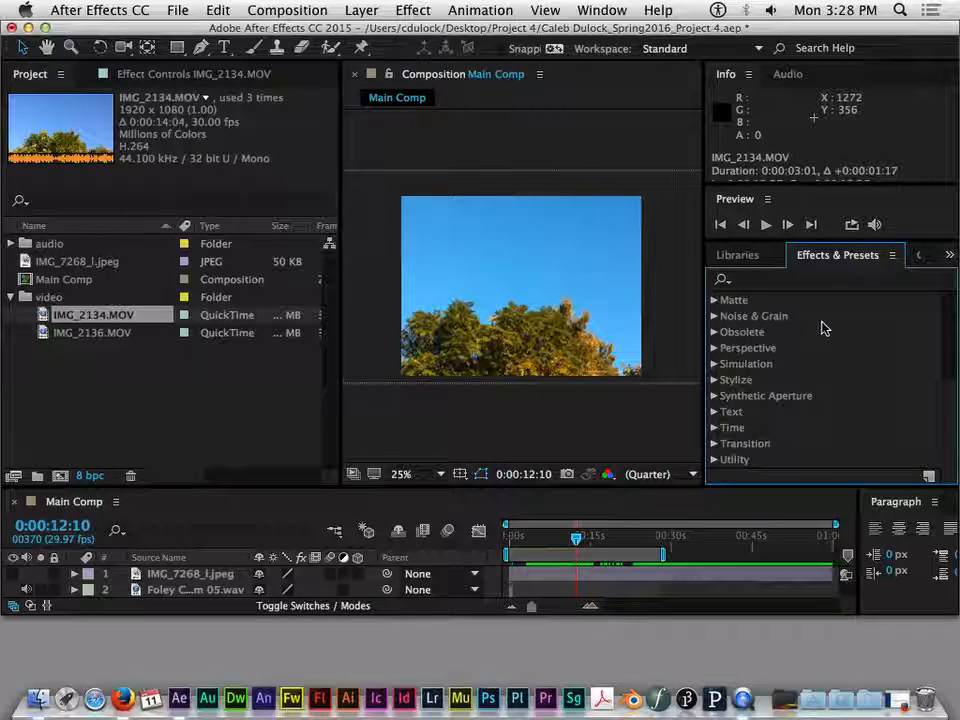
pyautogui.scroll(5, 952, 340)
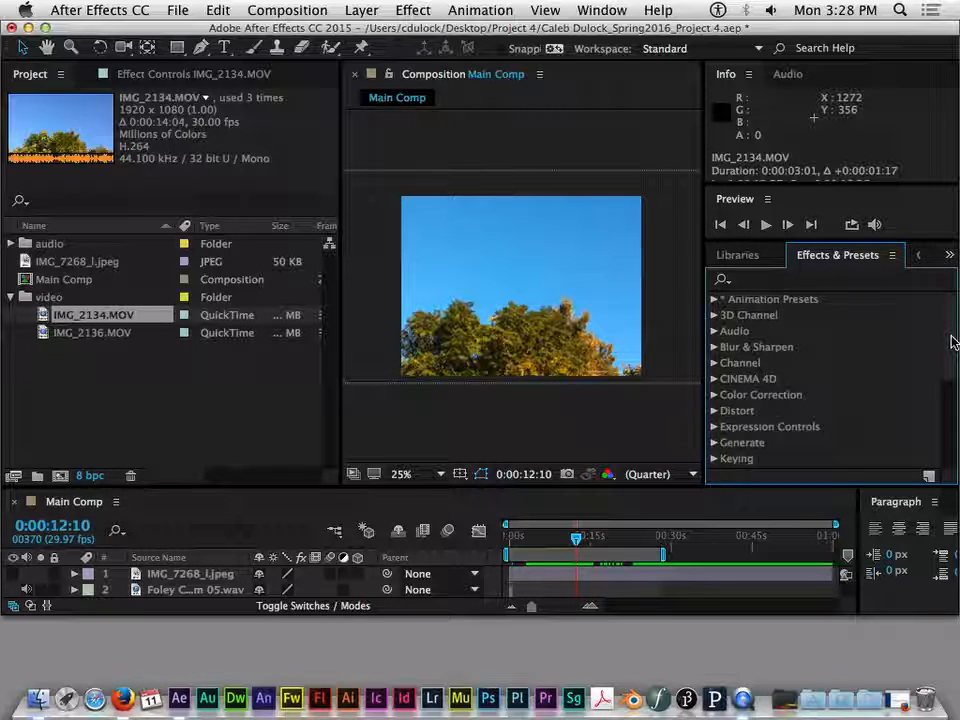
pyautogui.scroll(-1, 951, 336)
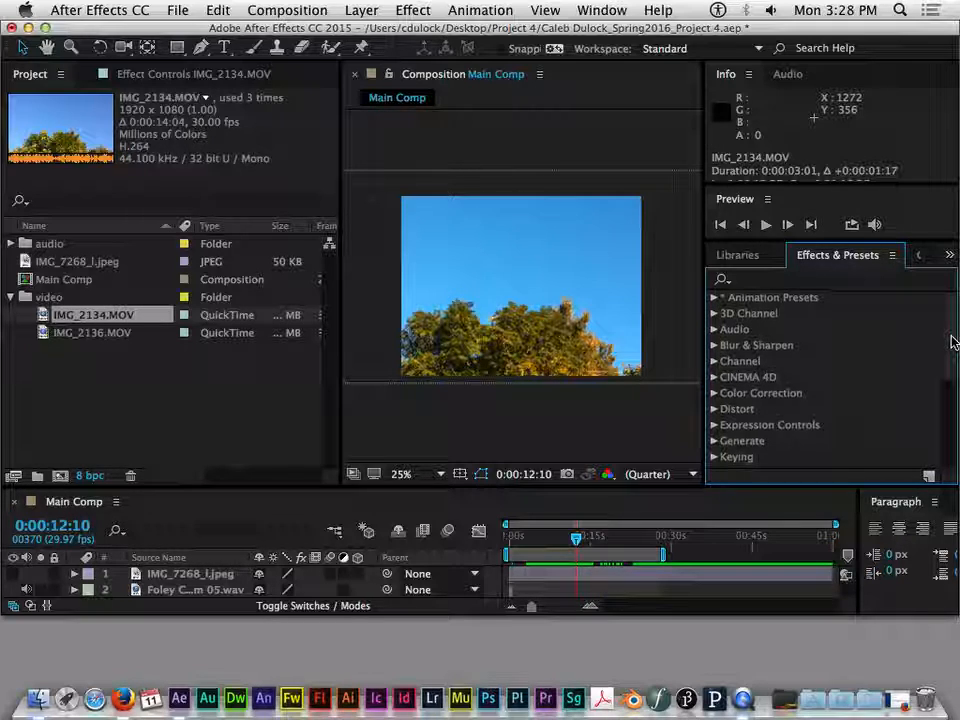
pyautogui.click(712, 299)
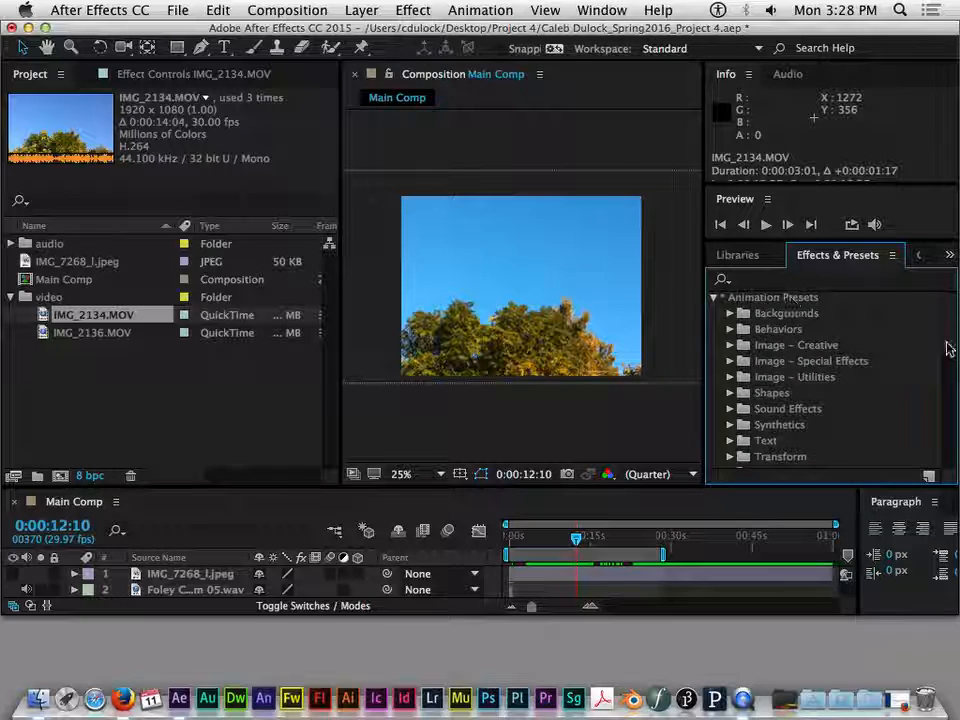
pyautogui.moveTo(951, 346); pyautogui.dragTo(951, 320)
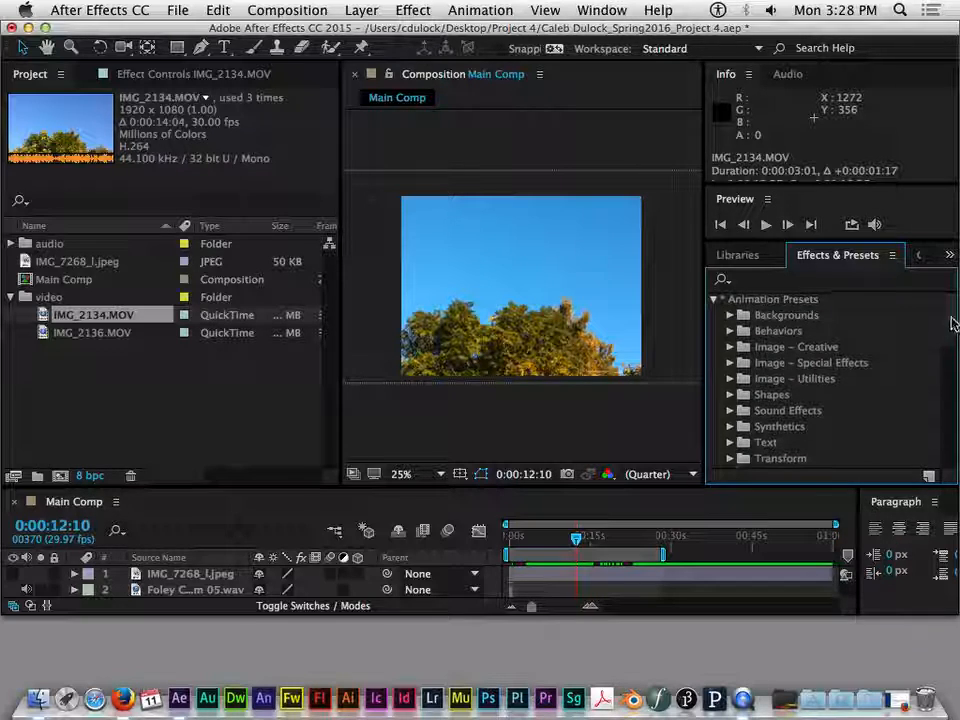
pyautogui.click(713, 300)
pyautogui.click(713, 300)
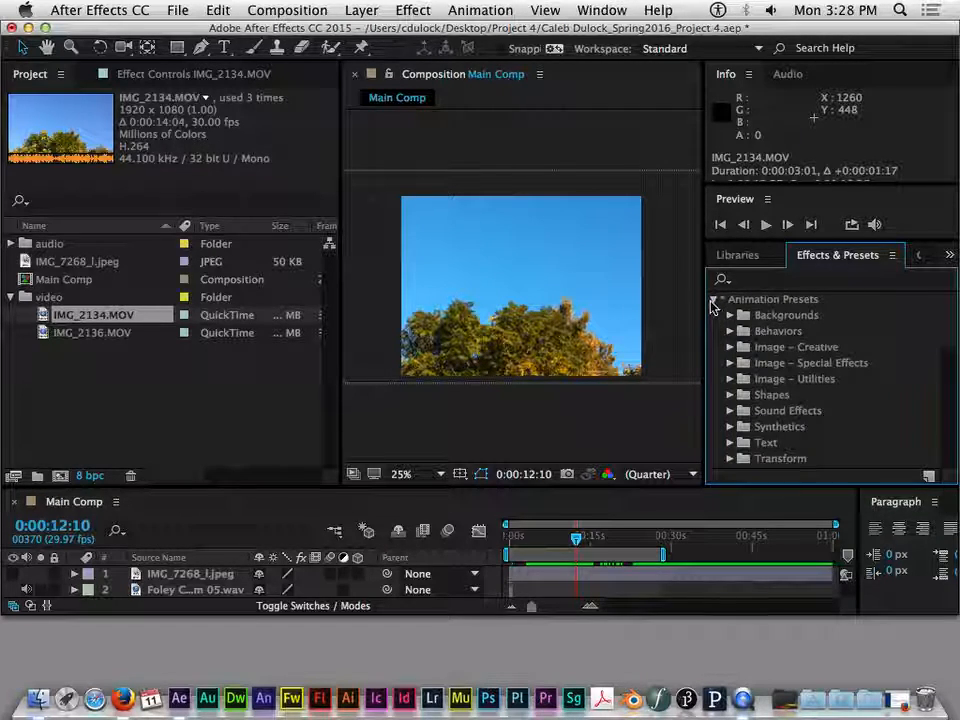
pyautogui.click(713, 300)
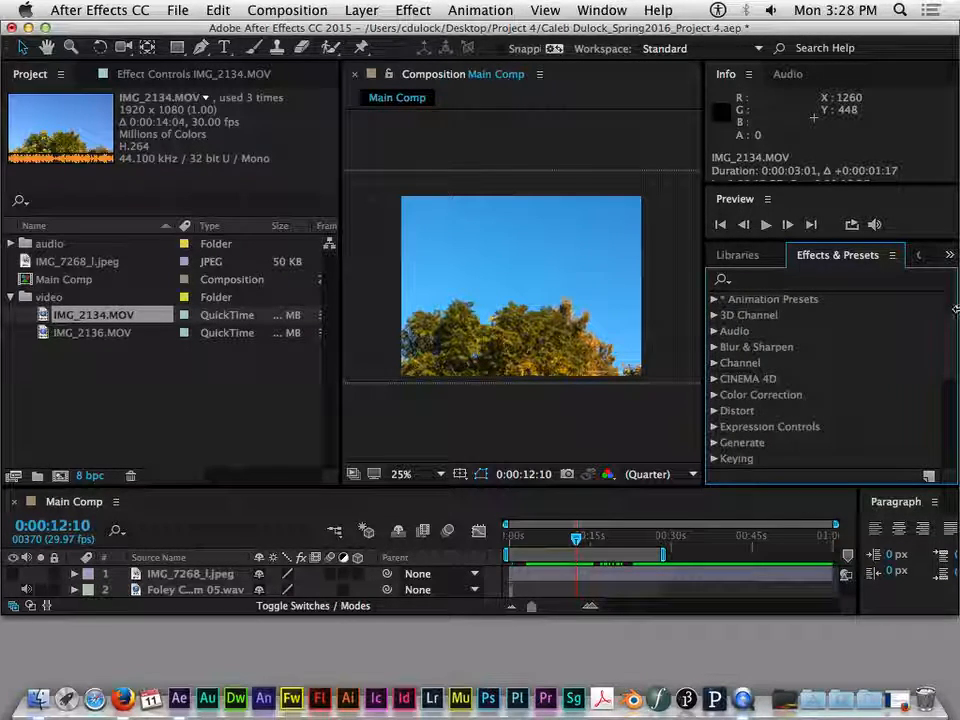
# - Look over the remaining effect categories and examine the effects listed under Distort
pyautogui.scroll(-3, 953, 330)
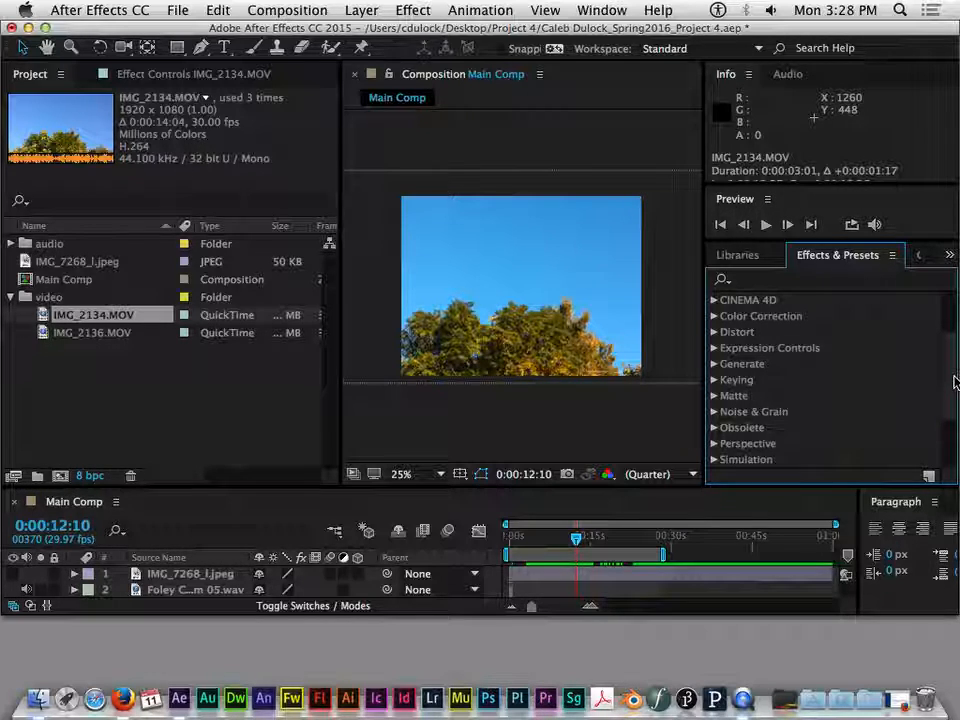
pyautogui.scroll(1, 953, 382)
pyautogui.scroll(-4, 951, 420)
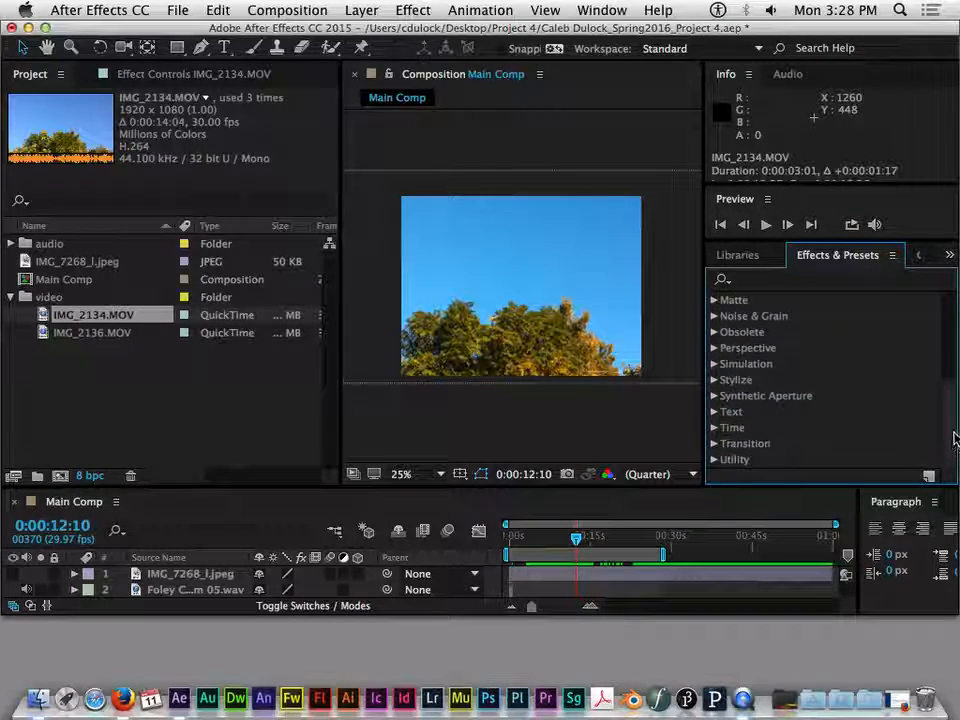
pyautogui.scroll(3, 953, 437)
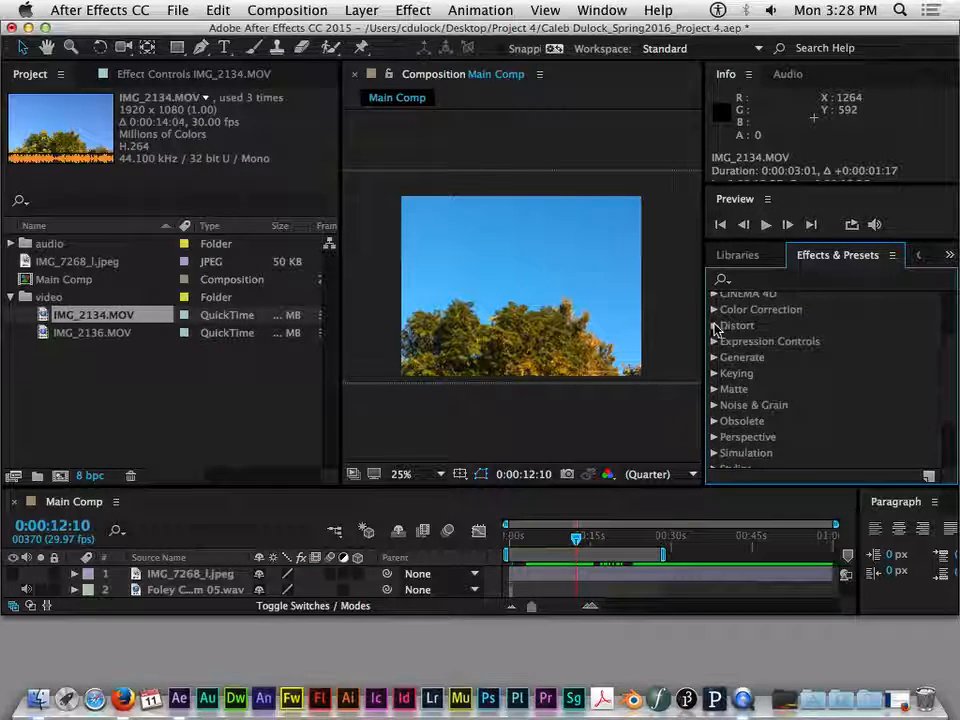
pyautogui.click(715, 326)
pyautogui.scroll(-2, 952, 344)
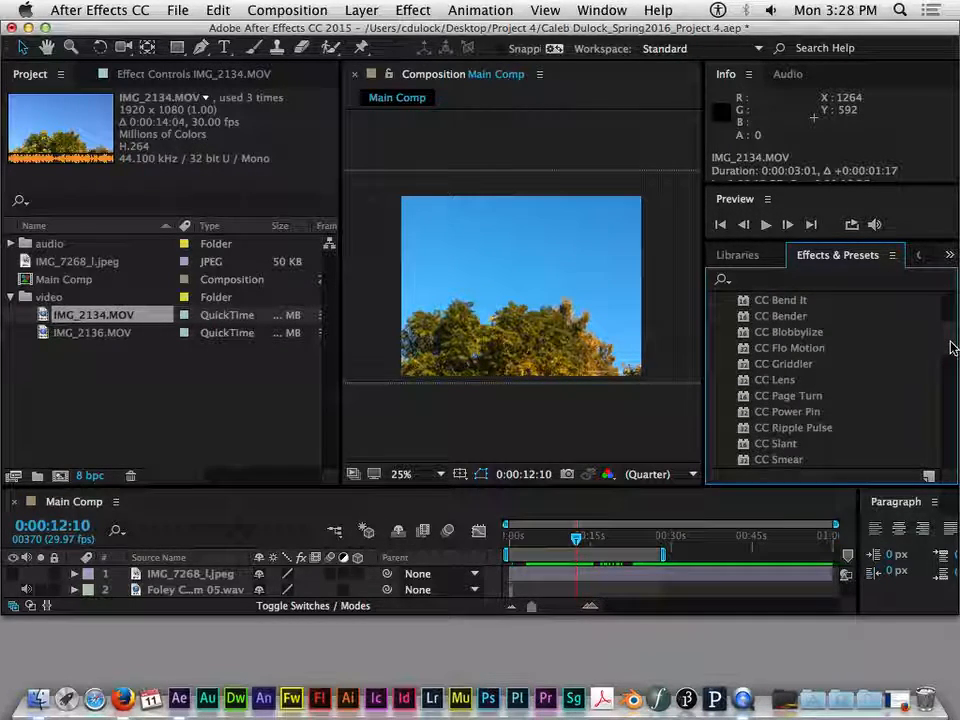
pyautogui.scroll(-10, 953, 347)
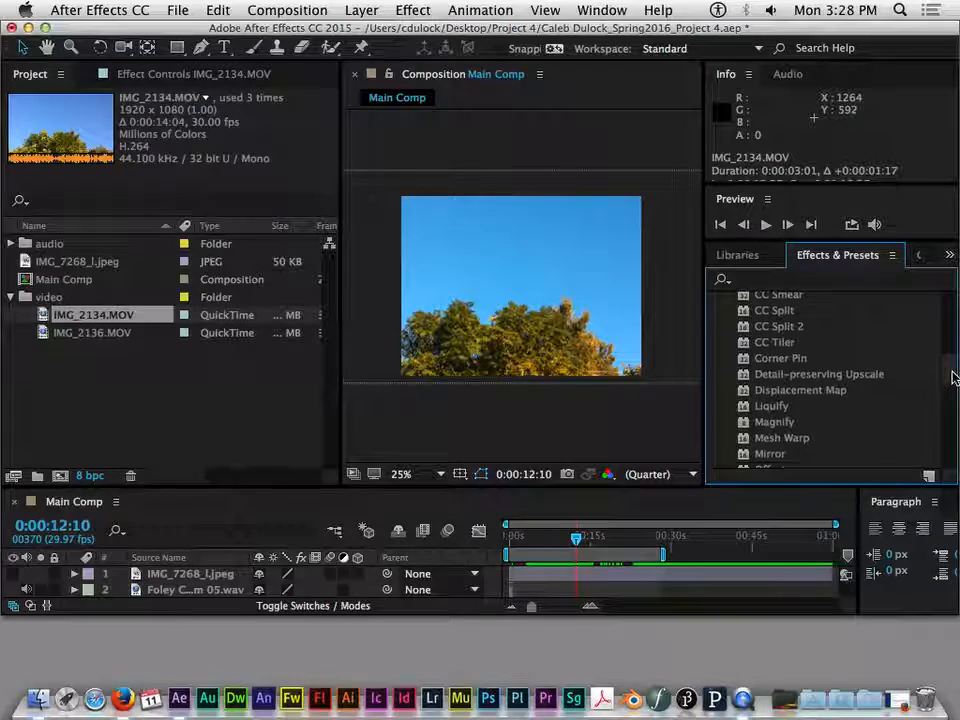
pyautogui.scroll(7, 954, 354)
pyautogui.scroll(5, 954, 354)
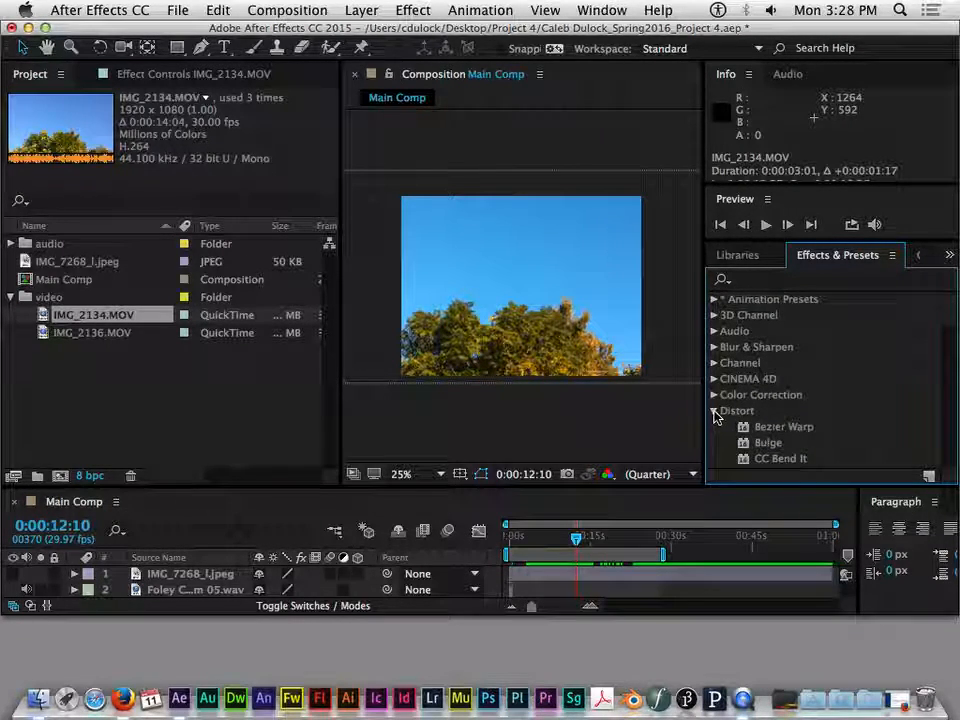
# - Examine the effects in the Generate category from 4-Color Gradient to Write-on, and select the Stroke effect
pyautogui.click(714, 442)
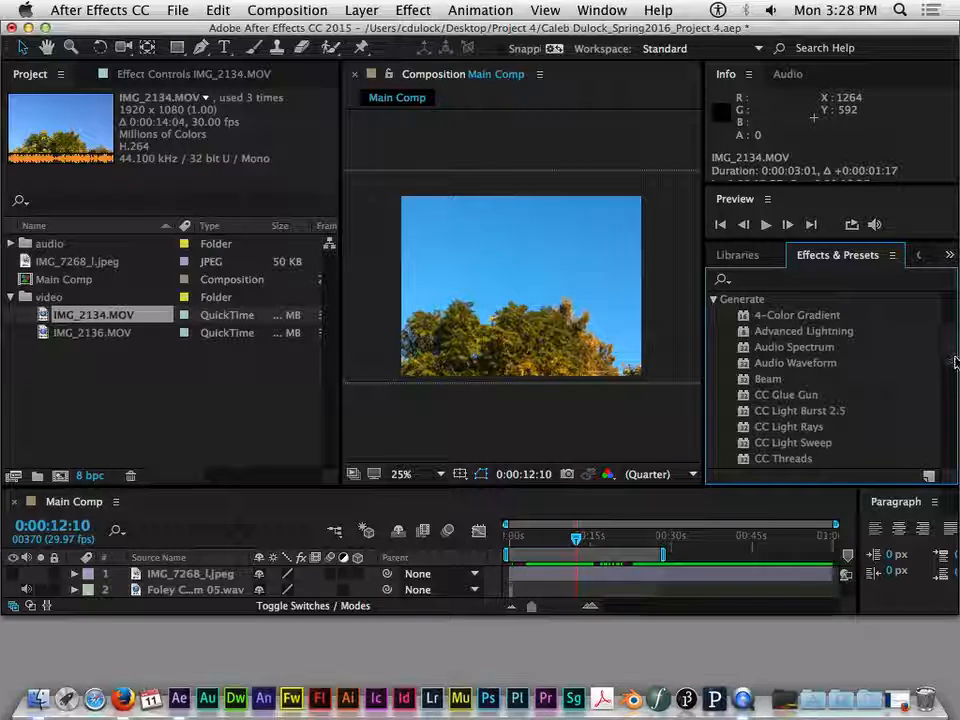
pyautogui.scroll(-3, 940, 360)
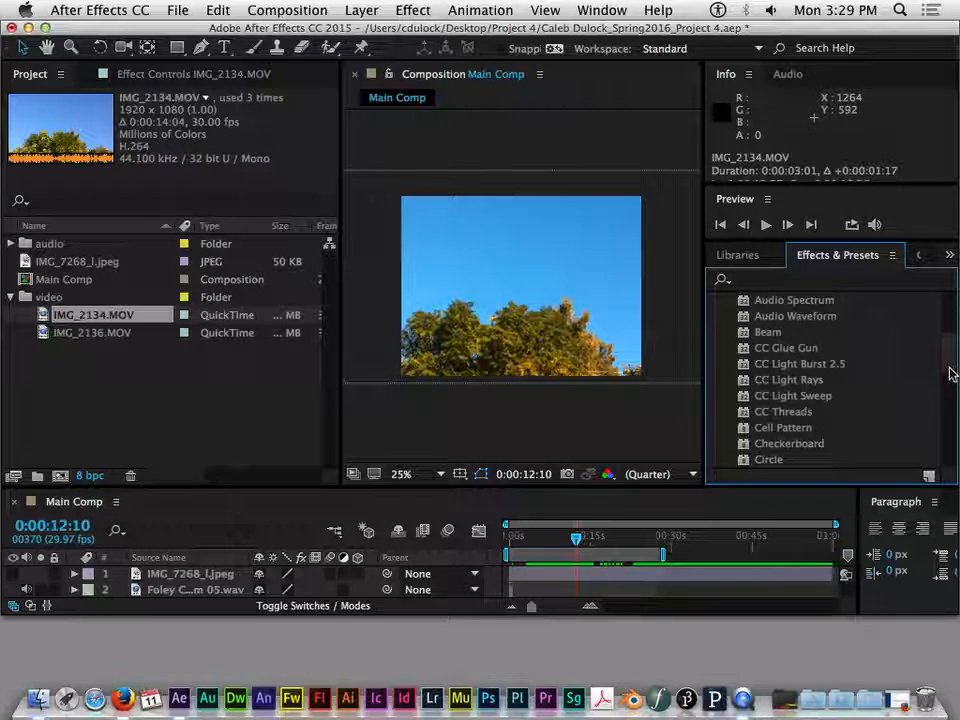
pyautogui.scroll(-5, 945, 397)
pyautogui.scroll(-5, 945, 397)
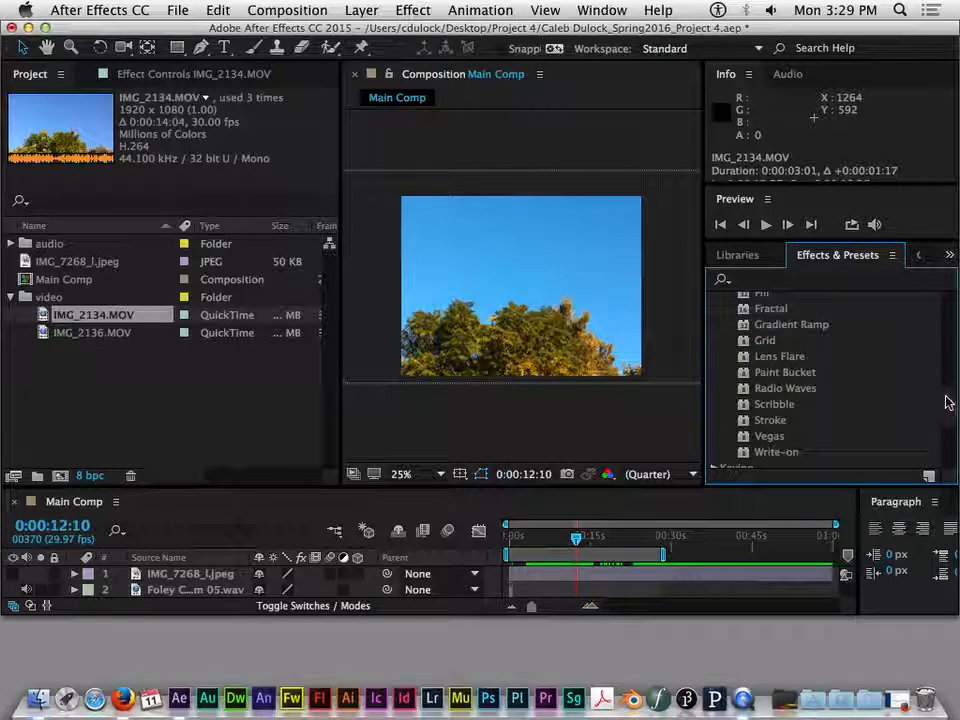
pyautogui.scroll(-2, 947, 405)
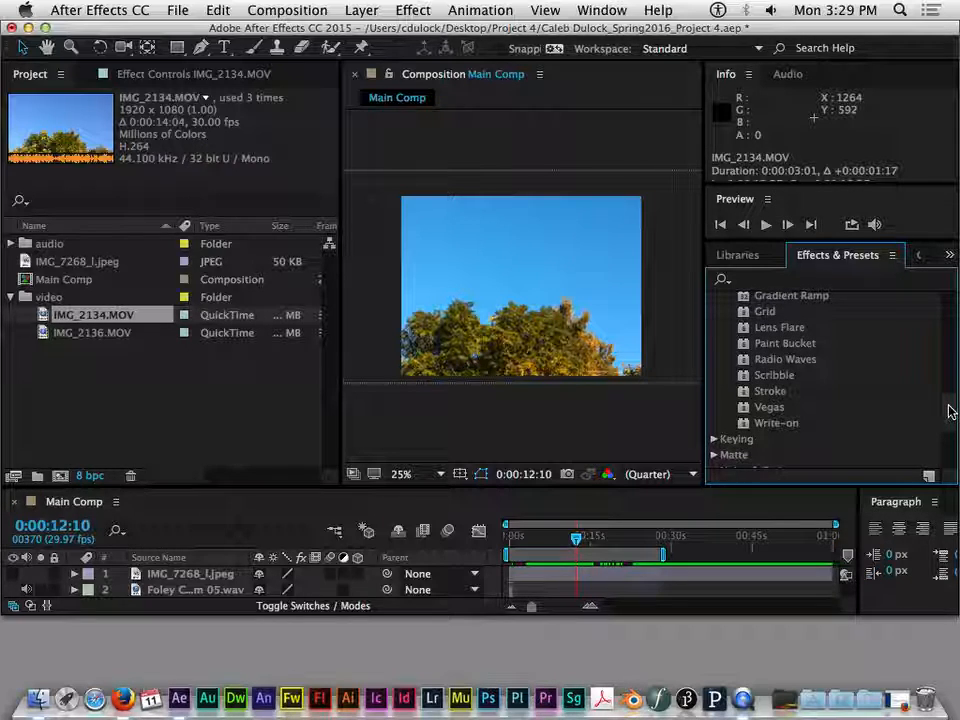
pyautogui.scroll(1, 950, 410)
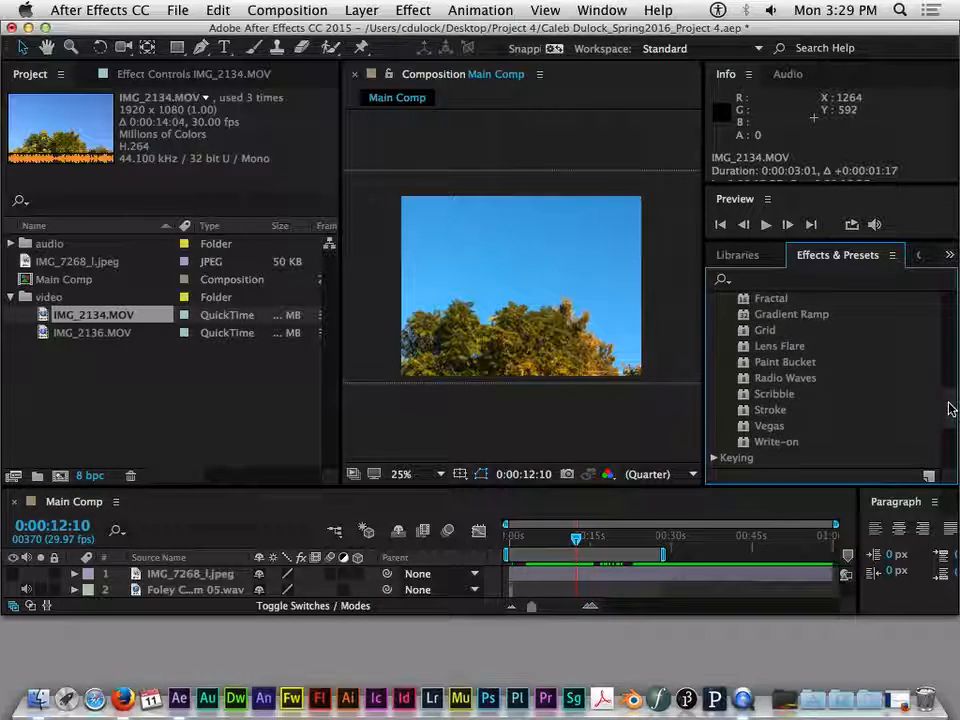
pyautogui.click(812, 382)
pyautogui.click(772, 411)
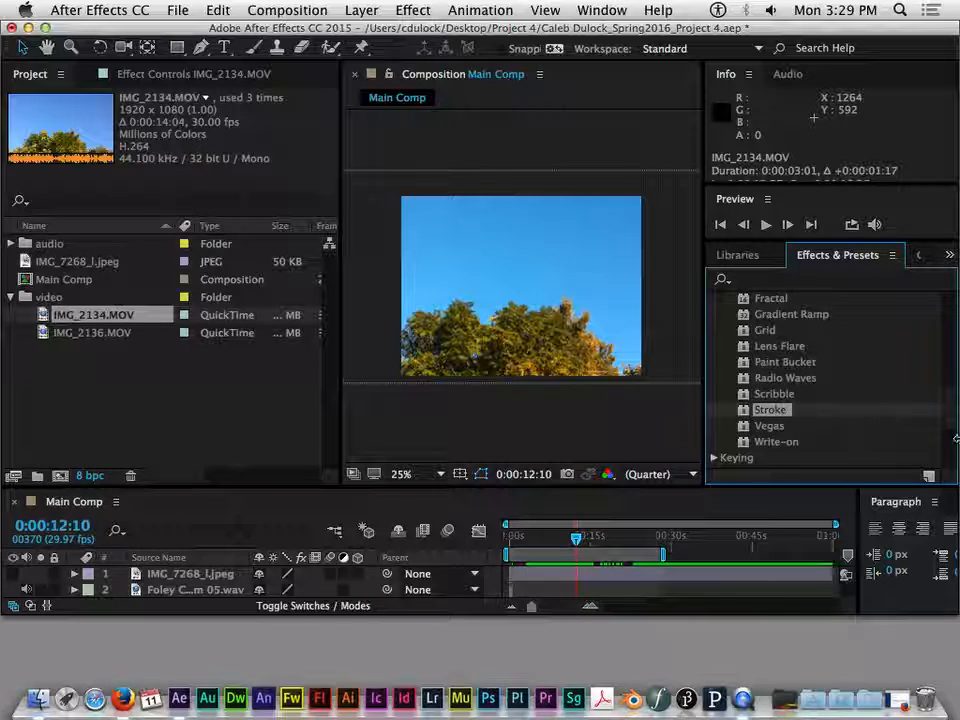
pyautogui.scroll(-1, 952, 414)
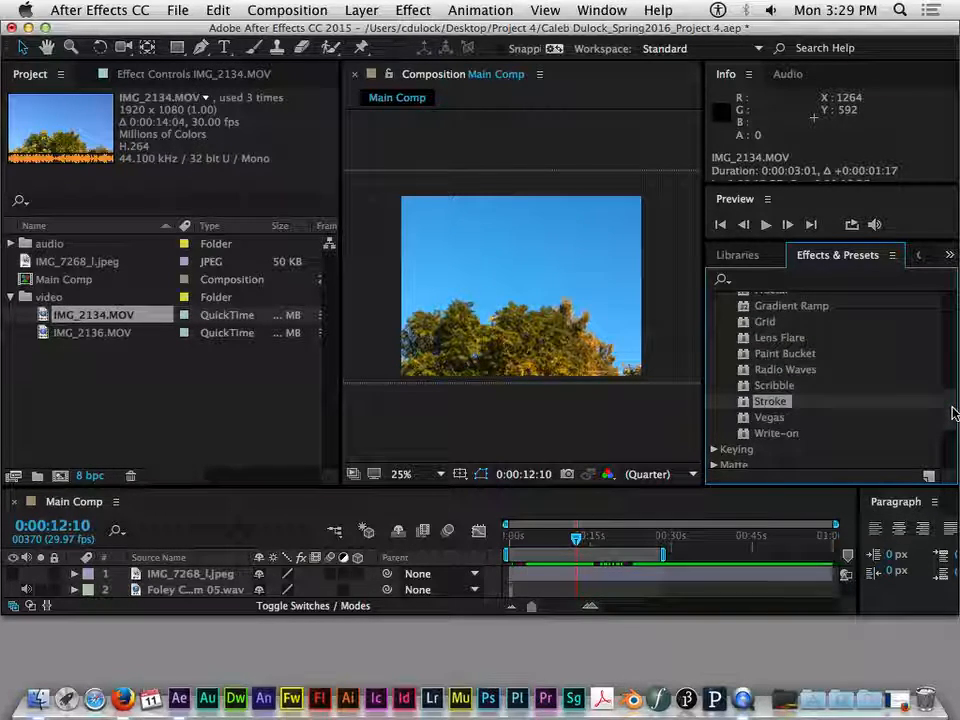
# - Collapse the Generate effect category and make the timeline area taller so more layers show
pyautogui.moveTo(952, 414)
pyautogui.mouseDown()
pyautogui.moveTo(950, 317)
pyautogui.moveTo(876, 339)
pyautogui.mouseUp()
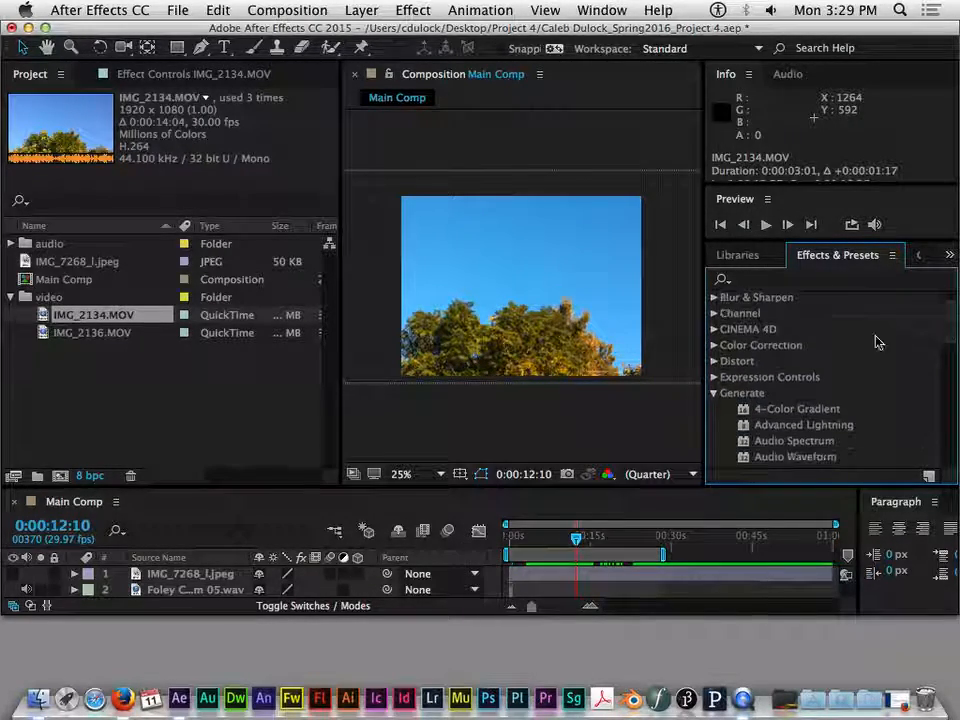
pyautogui.click(714, 392)
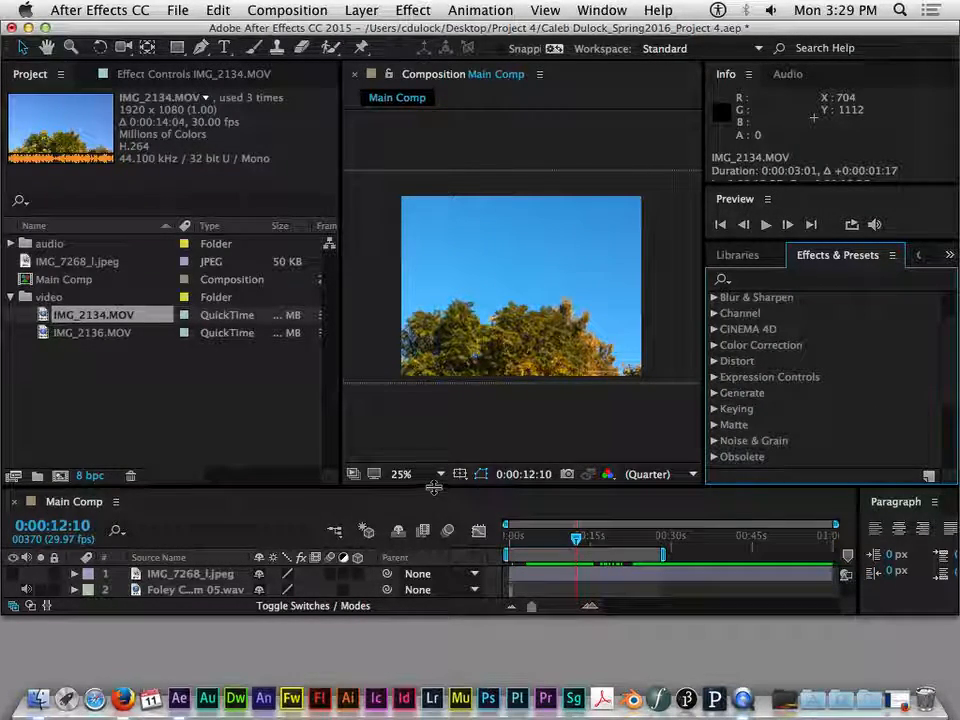
pyautogui.moveTo(433, 487); pyautogui.dragTo(443, 407)
# - Select the IMG_2134.MOV layer in row 6 and move the current time to 0:00:10:13, within that clip
pyautogui.click(190, 538)
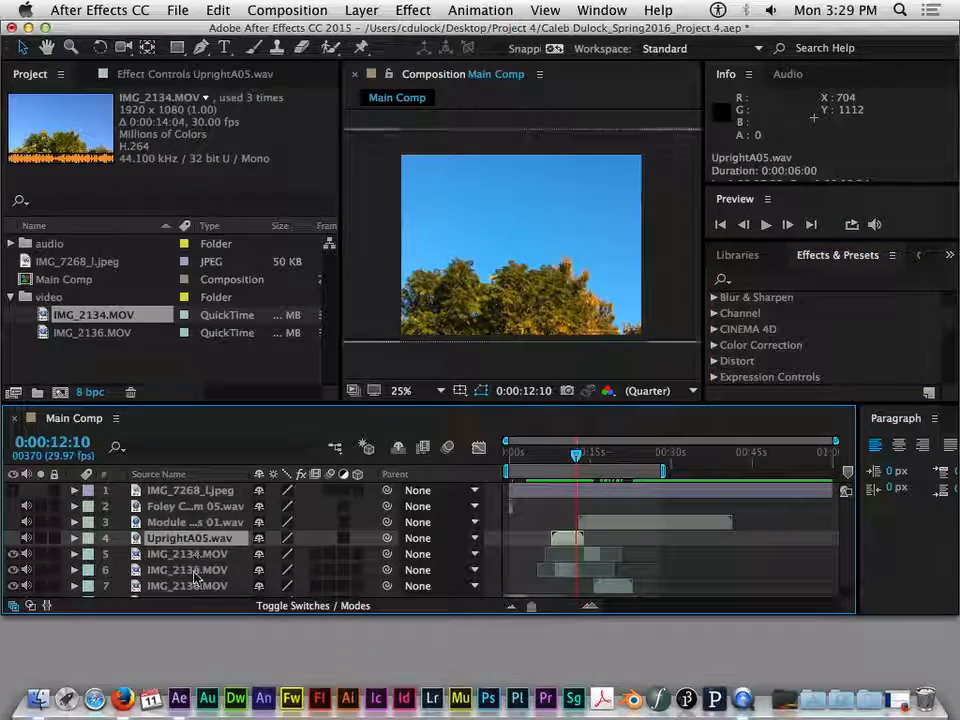
pyautogui.click(205, 585)
pyautogui.click(214, 570)
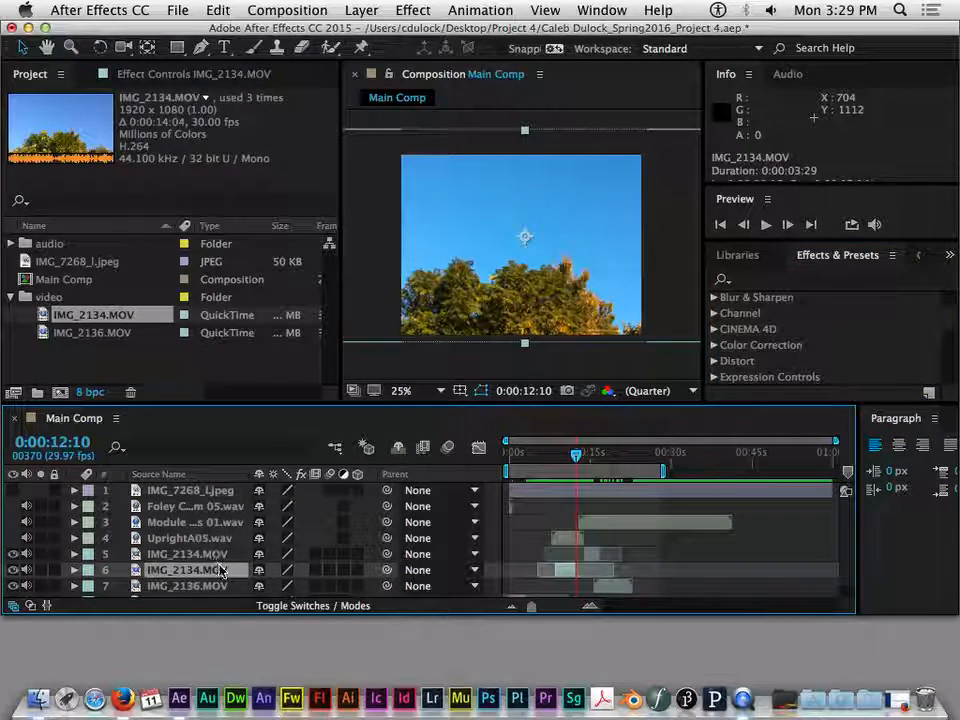
pyautogui.scroll(-1, 230, 566)
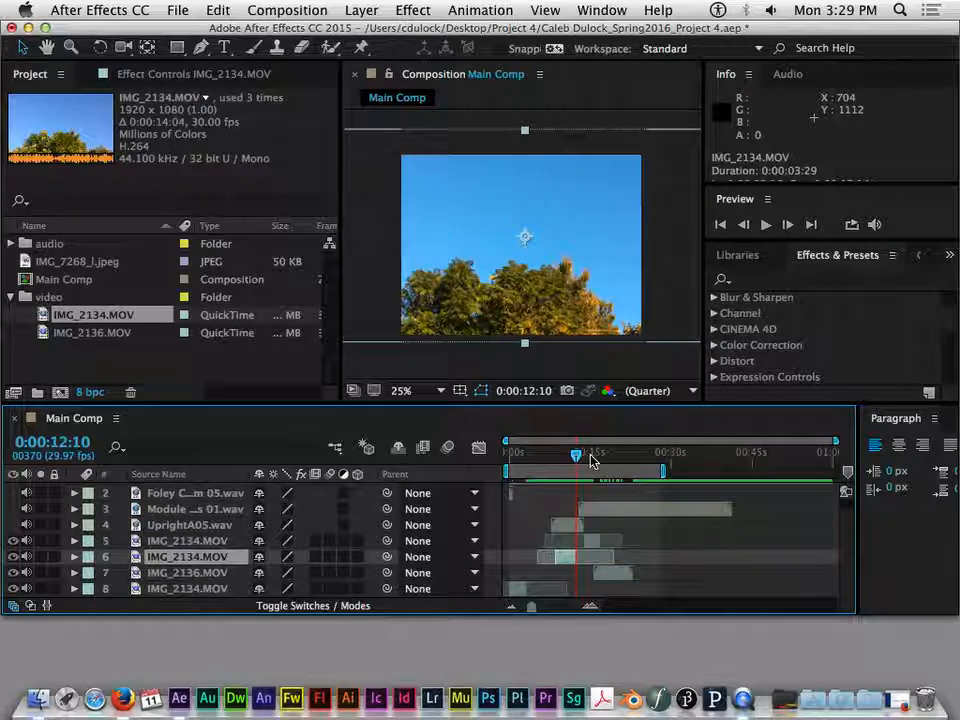
pyautogui.moveTo(576, 456); pyautogui.dragTo(566, 454)
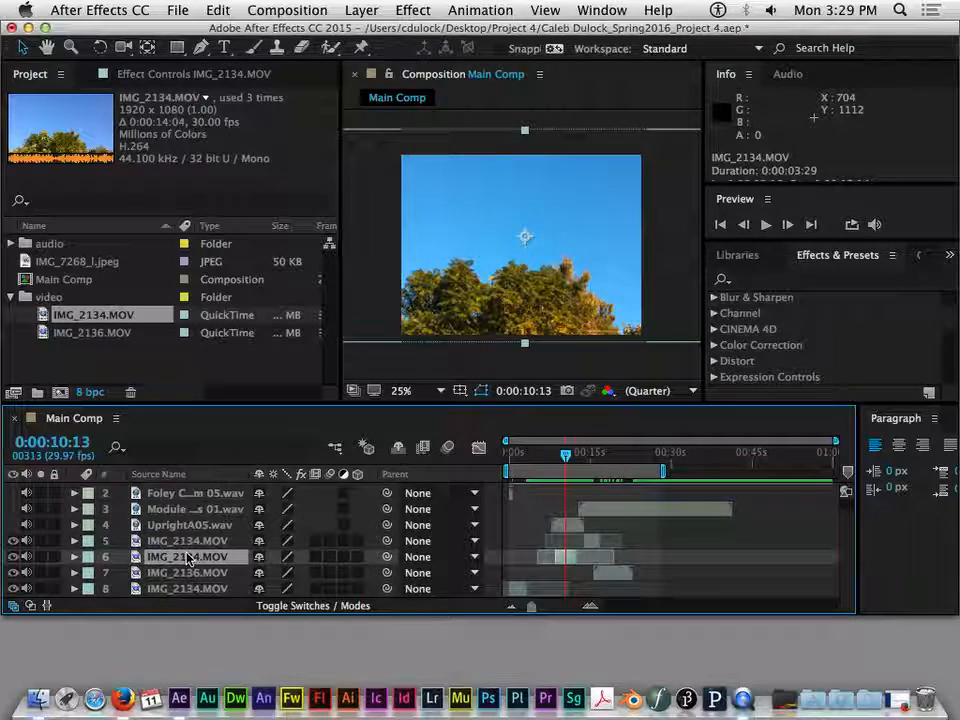
pyautogui.moveTo(568, 462); pyautogui.dragTo(565, 462)
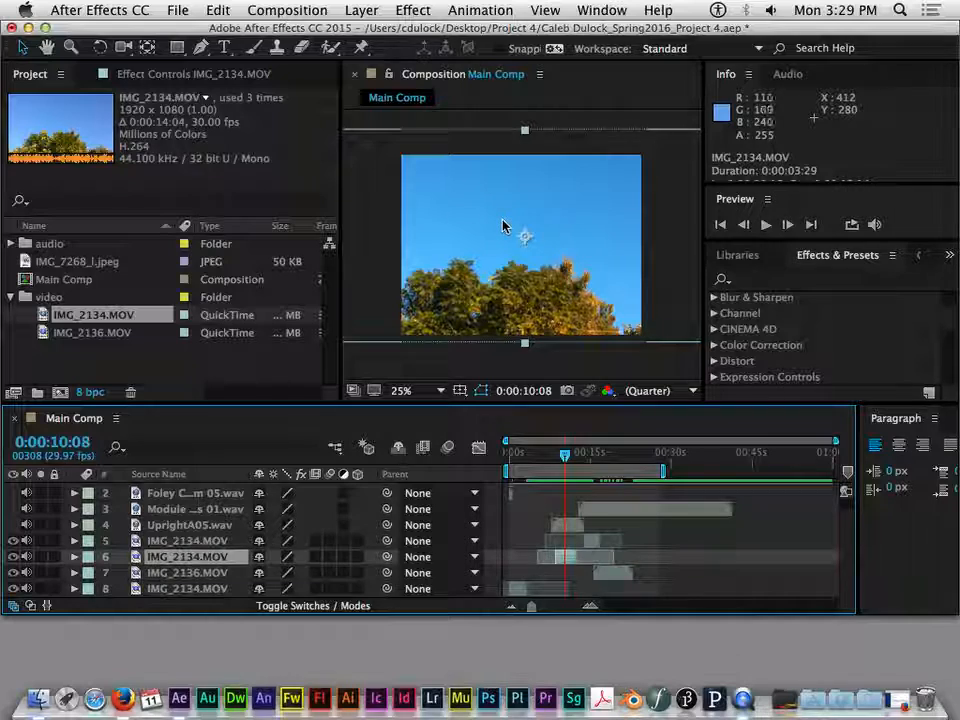
pyautogui.moveTo(513, 458)
pyautogui.mouseDown()
pyautogui.moveTo(533, 462)
pyautogui.moveTo(522, 467)
pyautogui.moveTo(535, 477)
pyautogui.moveTo(514, 476)
pyautogui.moveTo(526, 476)
pyautogui.mouseUp()
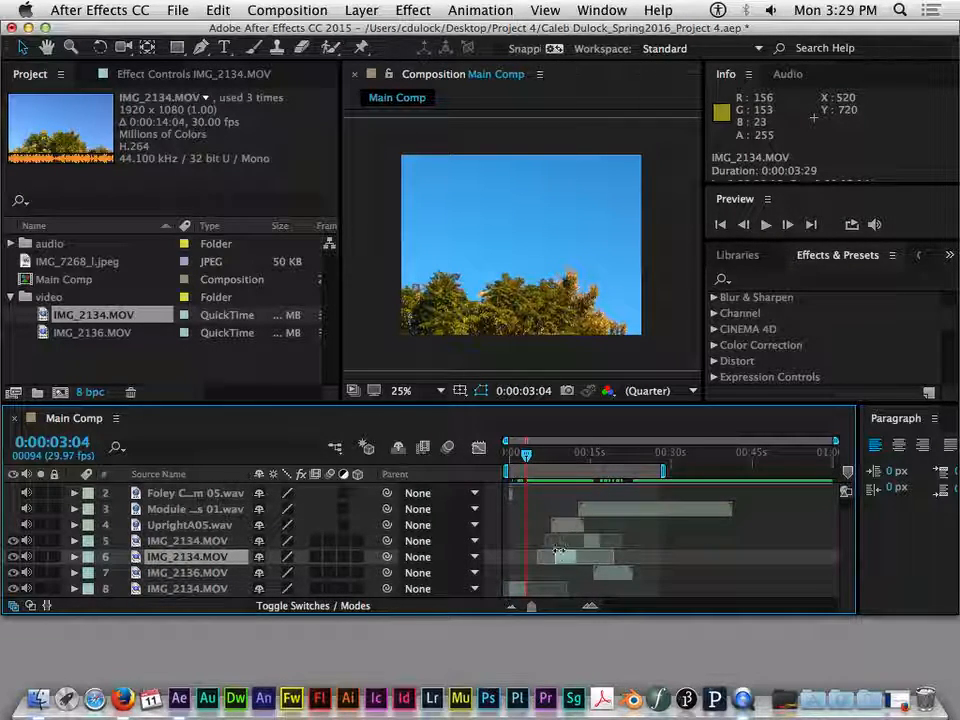
pyautogui.click(563, 470)
pyautogui.click(565, 455)
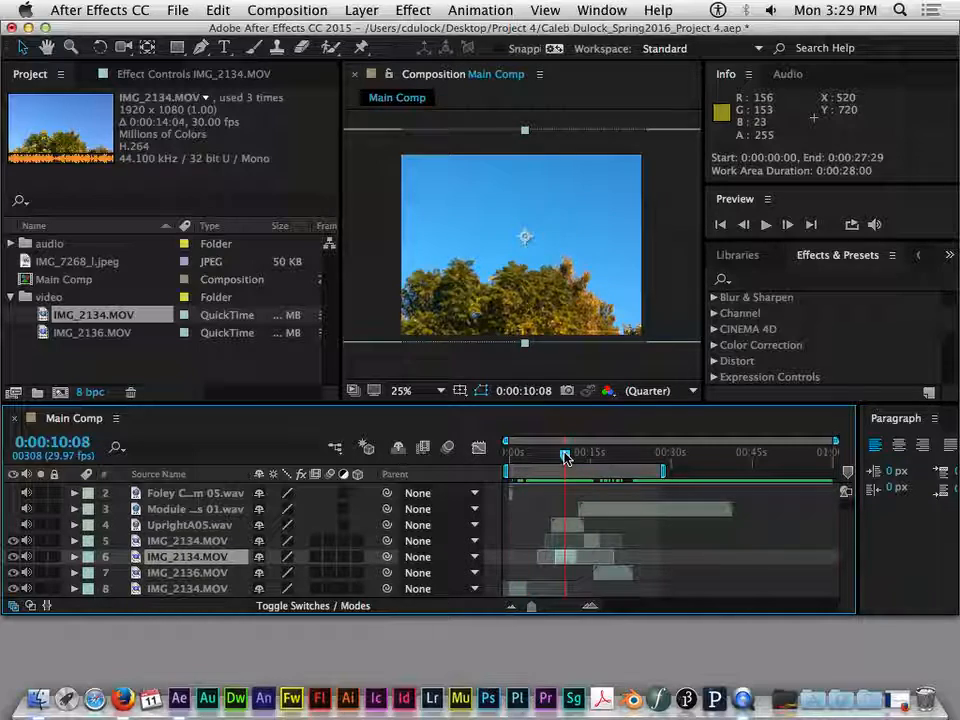
pyautogui.moveTo(565, 457); pyautogui.dragTo(565, 455)
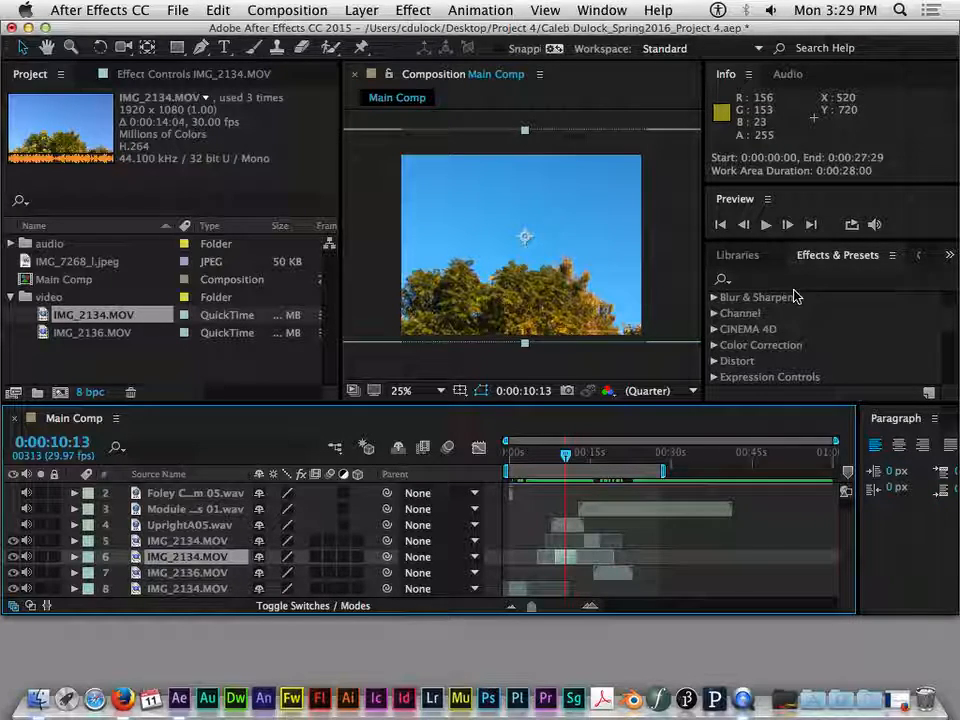
# - Apply the Twirl effect from the Distort category to the selected IMG_2134.MOV layer
pyautogui.scroll(3, 951, 306)
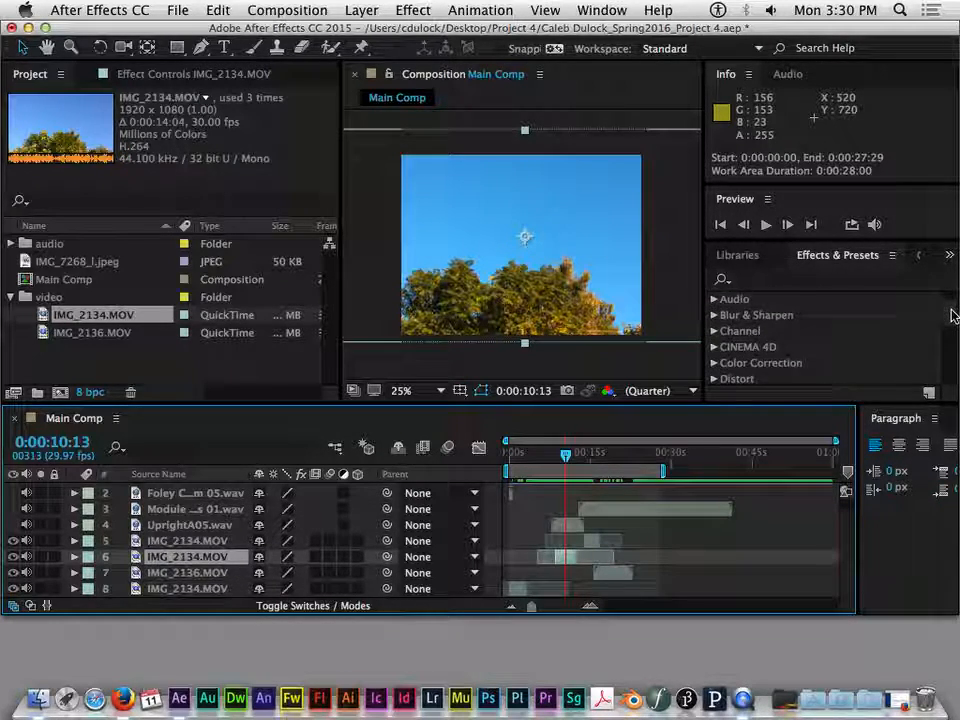
pyautogui.scroll(-1, 841, 341)
pyautogui.scroll(-1, 954, 332)
pyautogui.click(715, 330)
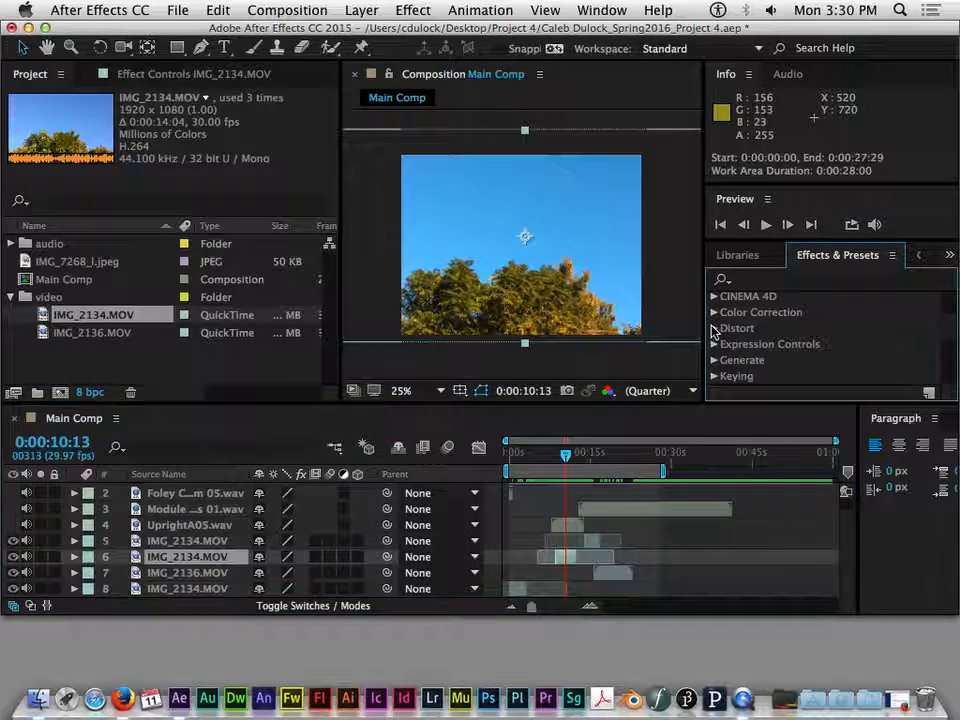
pyautogui.scroll(-1, 954, 316)
pyautogui.moveTo(954, 317); pyautogui.dragTo(950, 357)
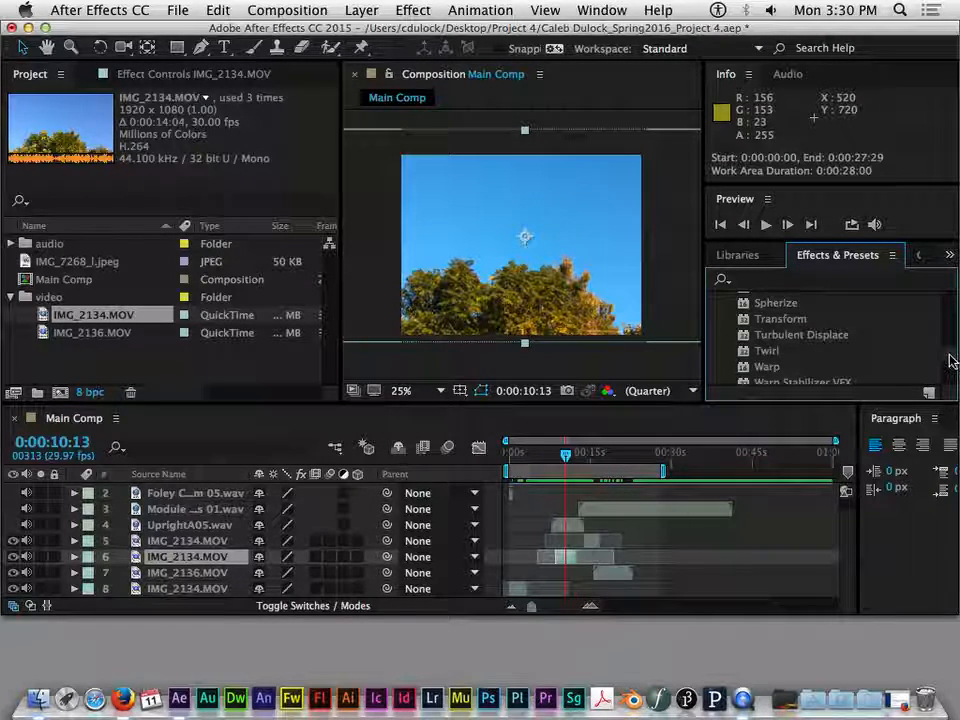
pyautogui.click(765, 349)
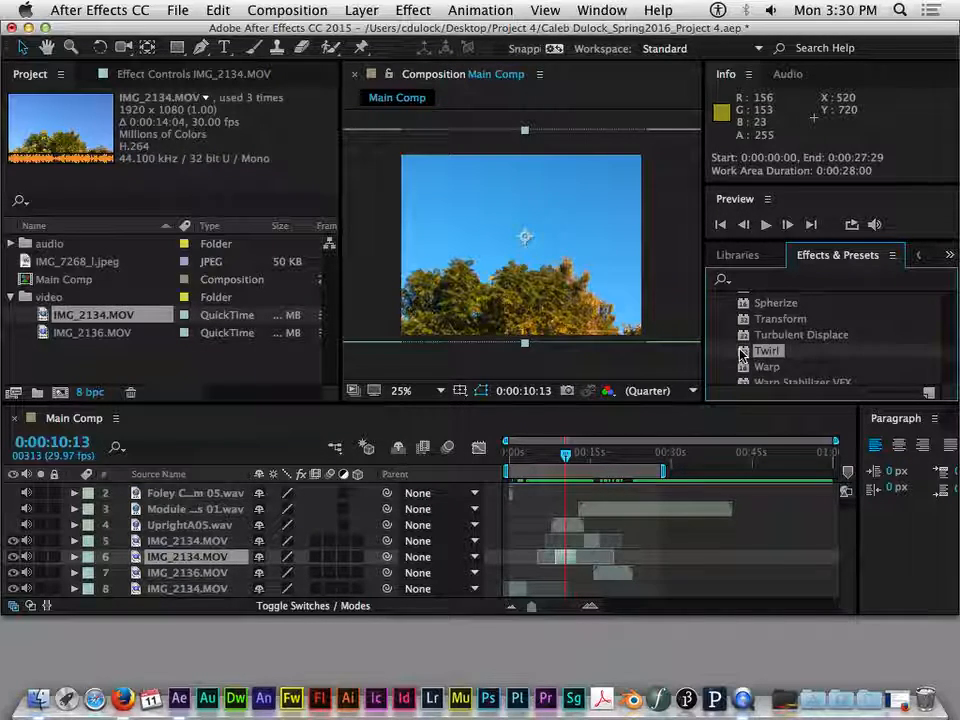
pyautogui.doubleClick(741, 352)
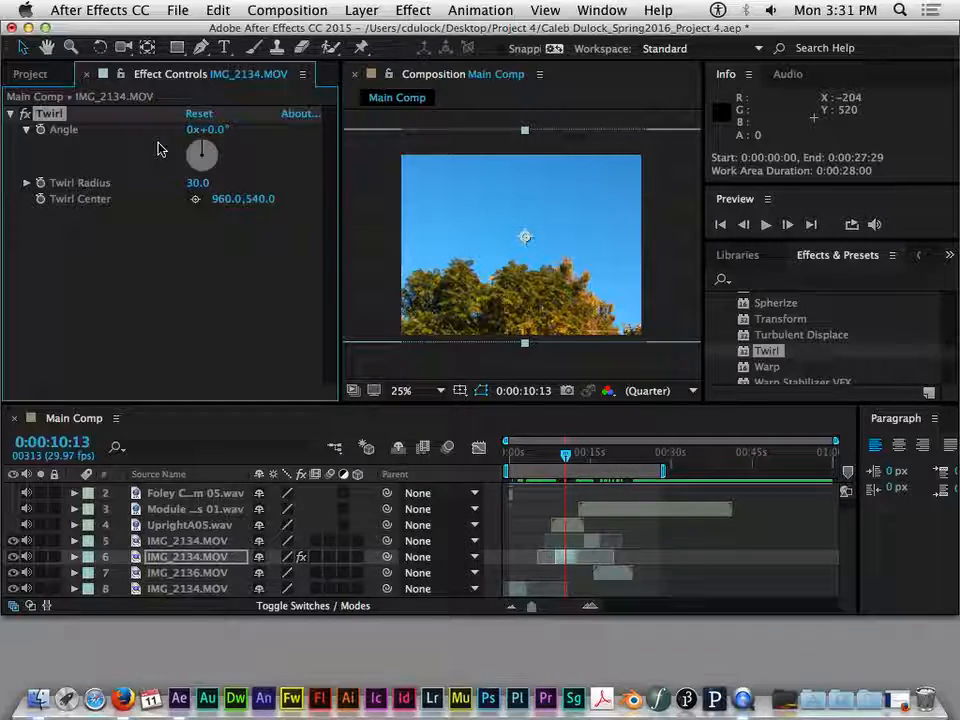
# - Look over the effect categories, briefly examine Color Correction, and leave it and Distort collapsed
pyautogui.scroll(10, 950, 345)
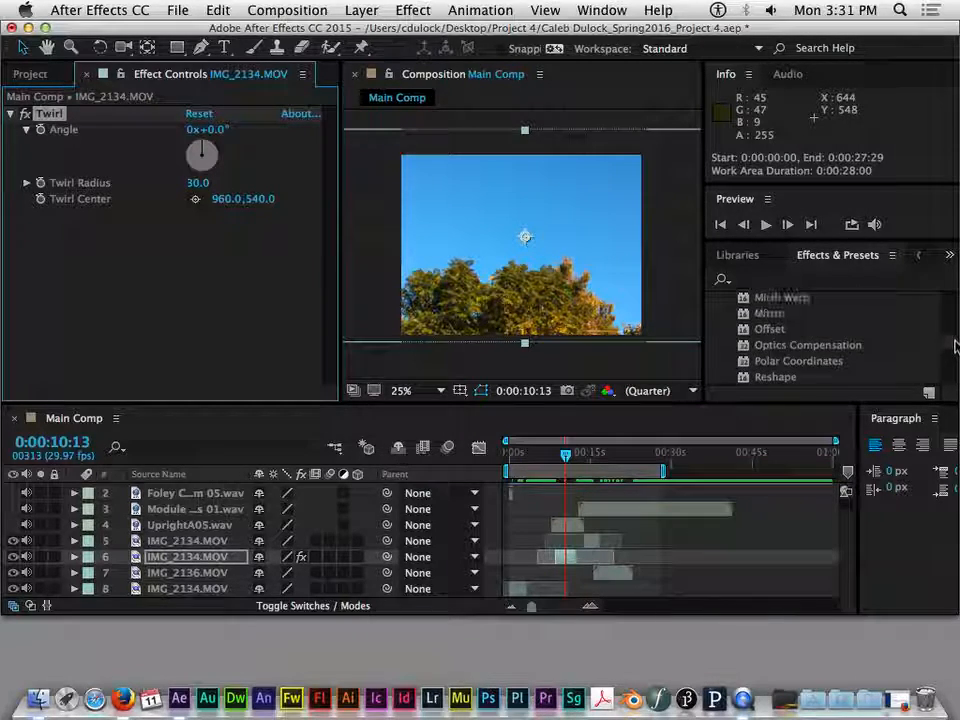
pyautogui.scroll(10, 956, 317)
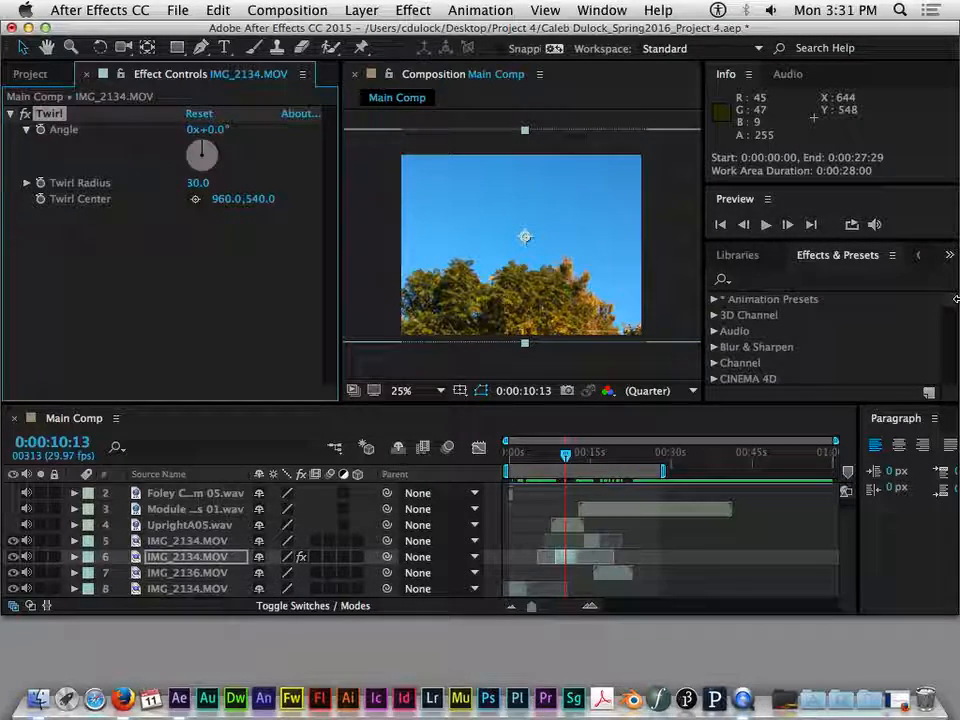
pyautogui.scroll(-1, 956, 305)
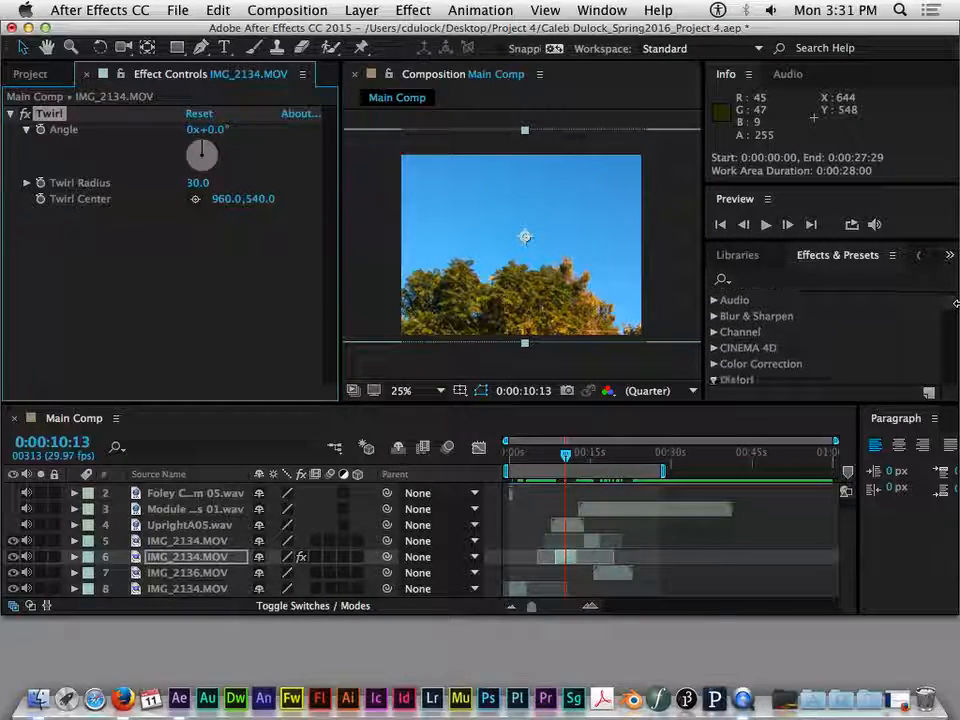
pyautogui.click(715, 365)
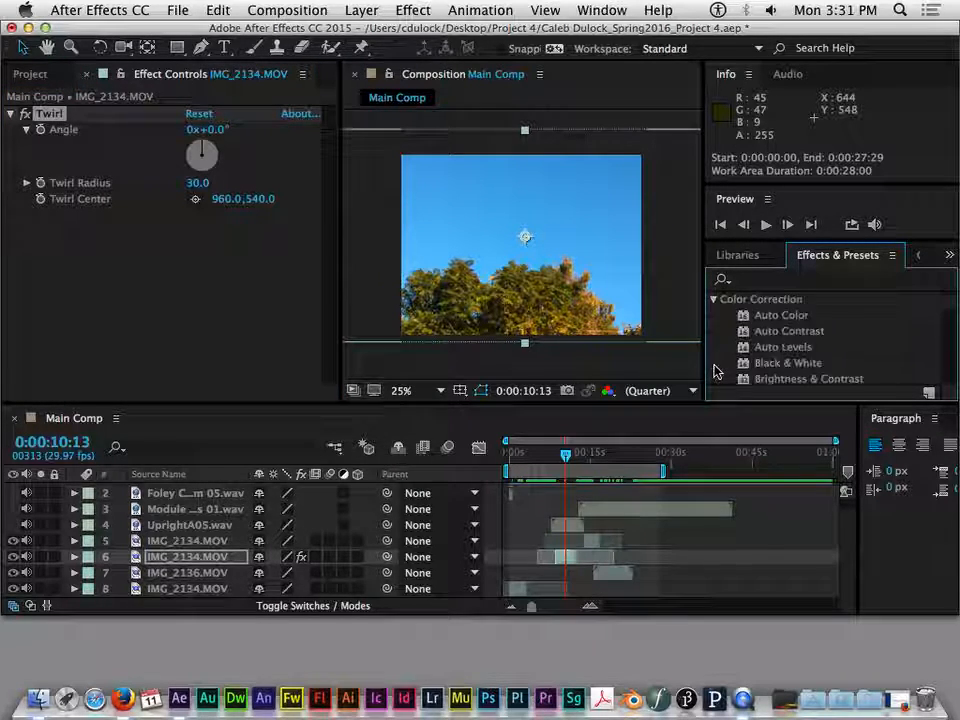
pyautogui.click(714, 300)
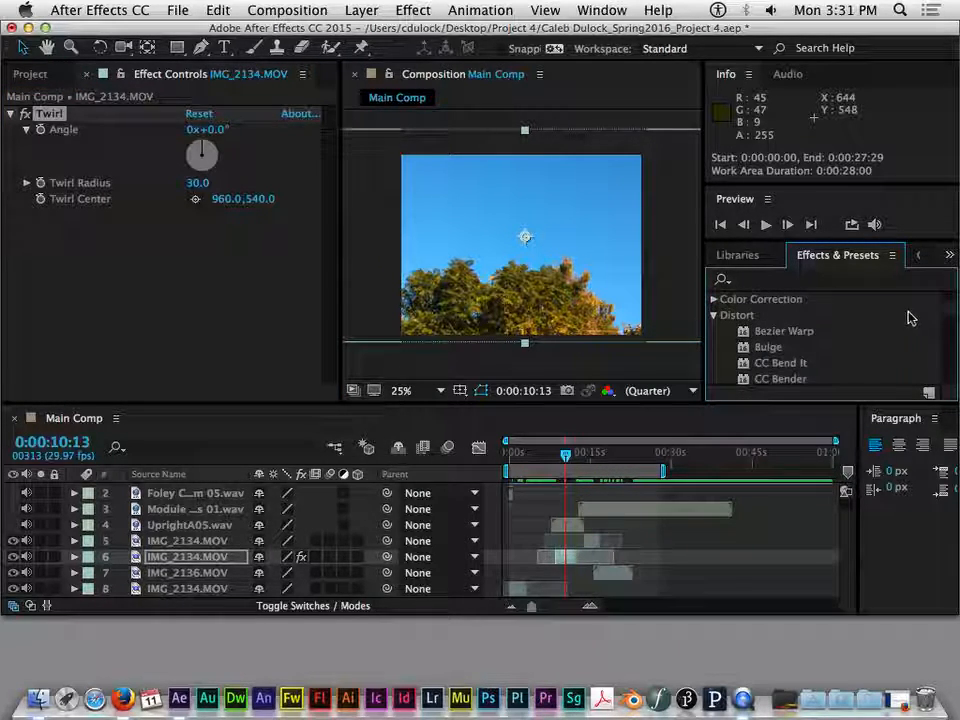
pyautogui.scroll(2, 953, 310)
pyautogui.scroll(-2, 953, 310)
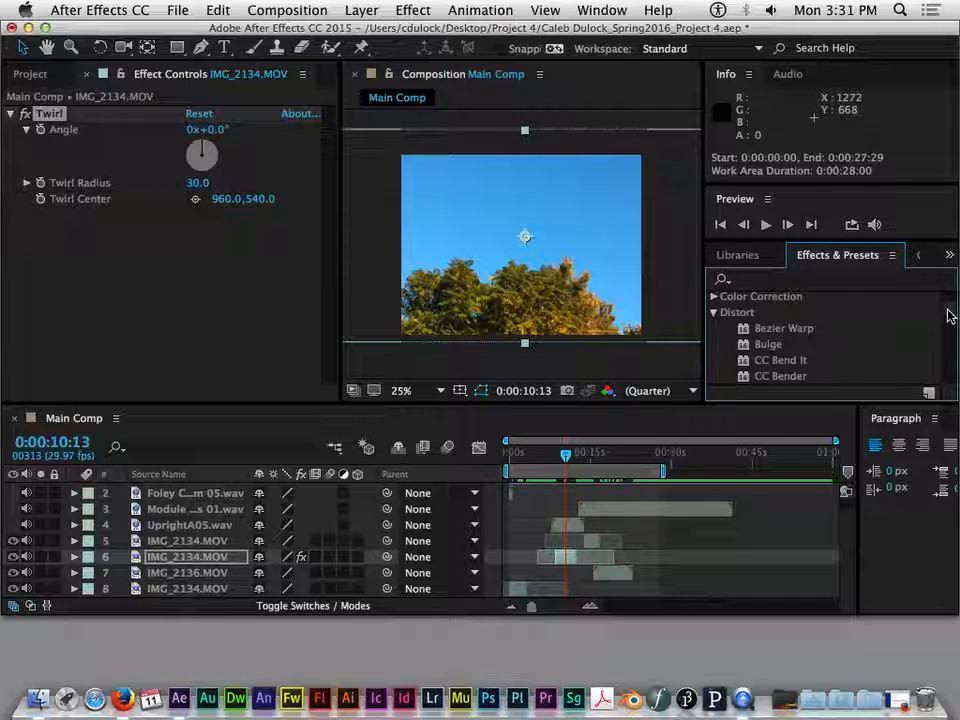
pyautogui.click(713, 313)
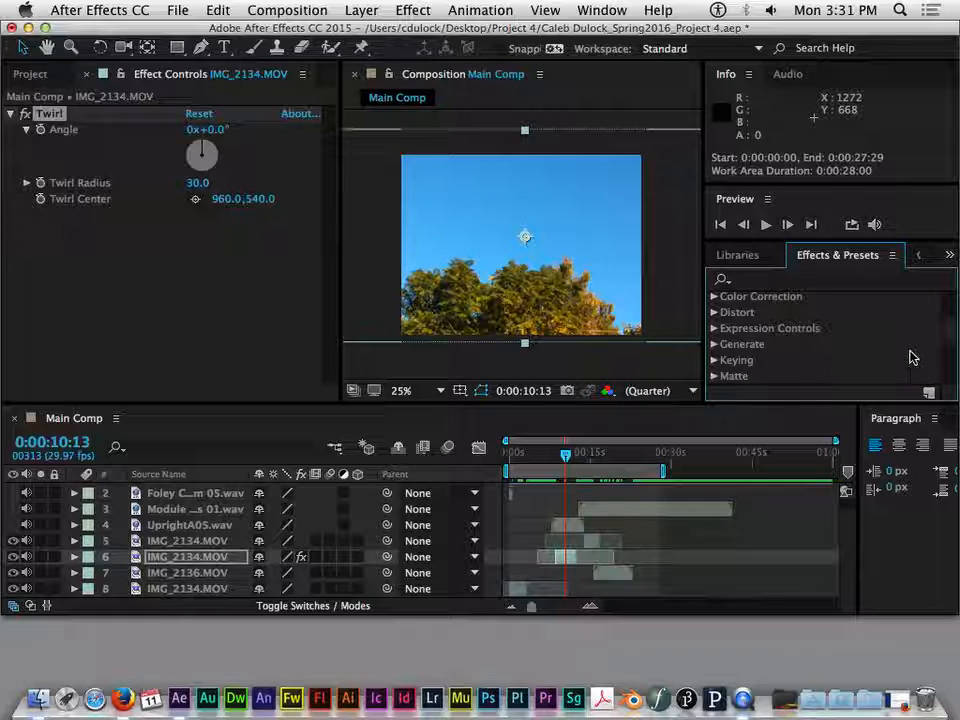
# - Examine the effects in the Simulation category, including the CC particle and weather effects, and leave it collapsed
pyautogui.scroll(-1, 948, 332)
pyautogui.scroll(-5, 948, 332)
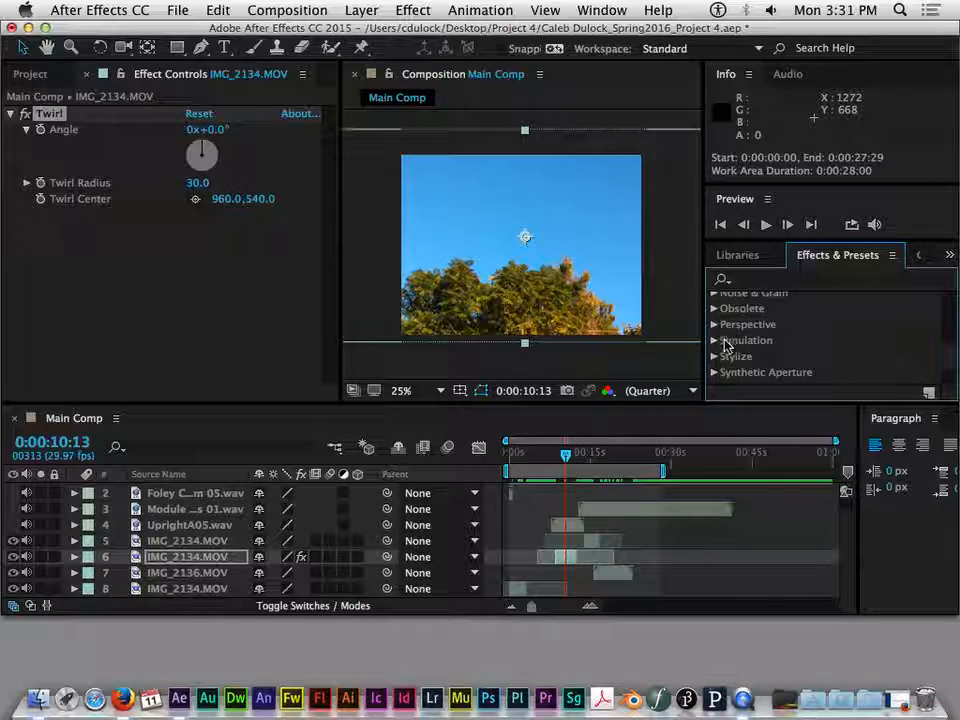
pyautogui.click(714, 341)
pyautogui.scroll(-3, 842, 339)
pyautogui.scroll(-1, 950, 345)
pyautogui.scroll(-4, 950, 348)
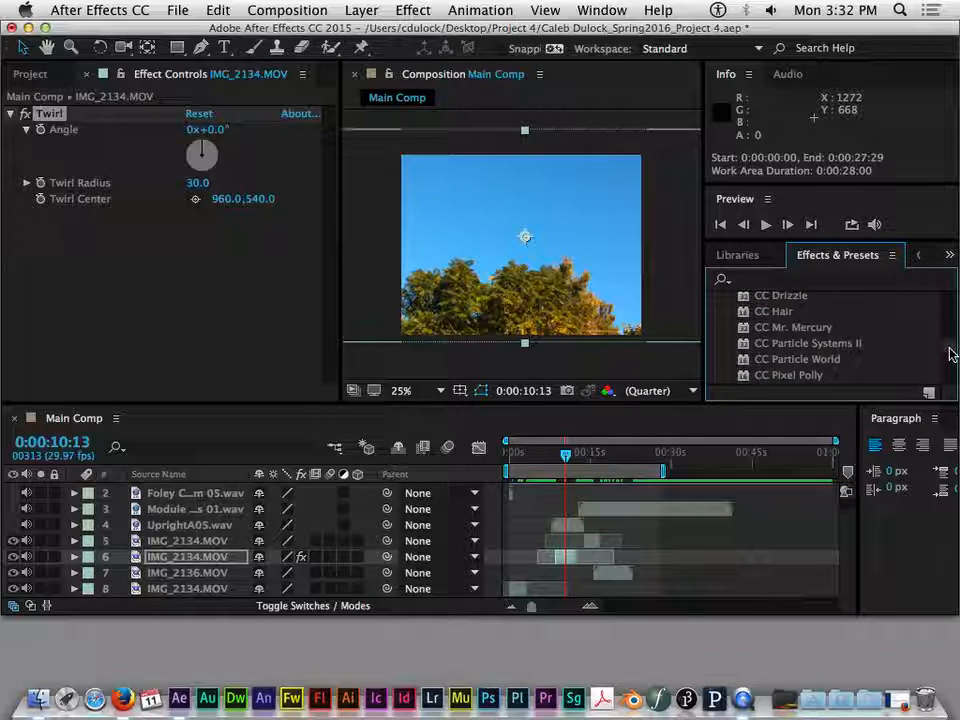
pyautogui.scroll(-3, 948, 355)
pyautogui.scroll(6, 950, 350)
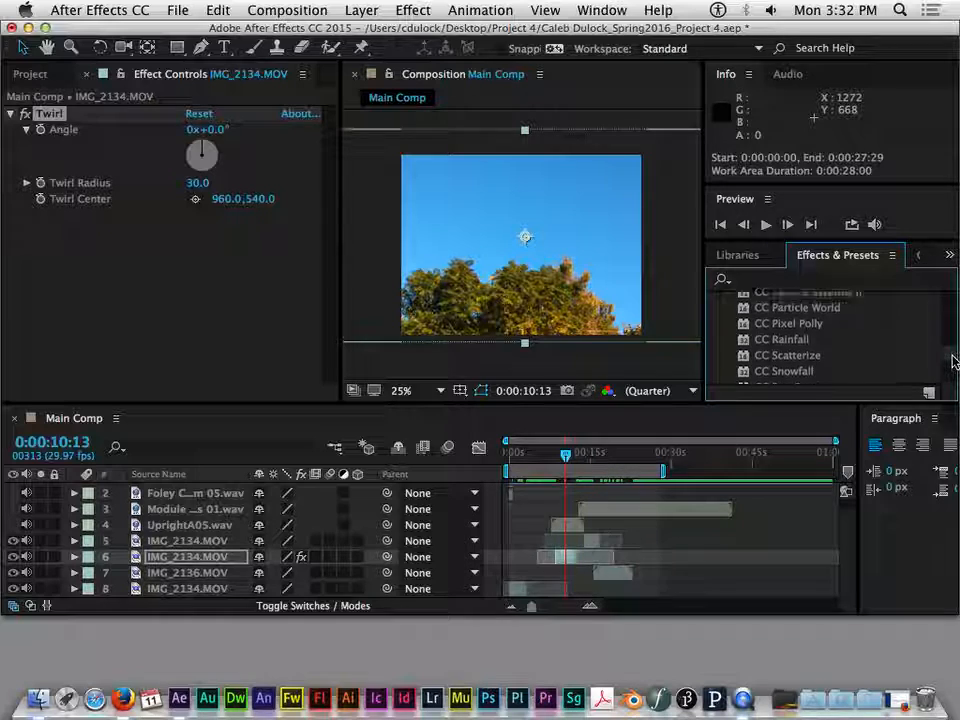
pyautogui.moveTo(952, 340); pyautogui.dragTo(944, 314)
pyautogui.click(714, 369)
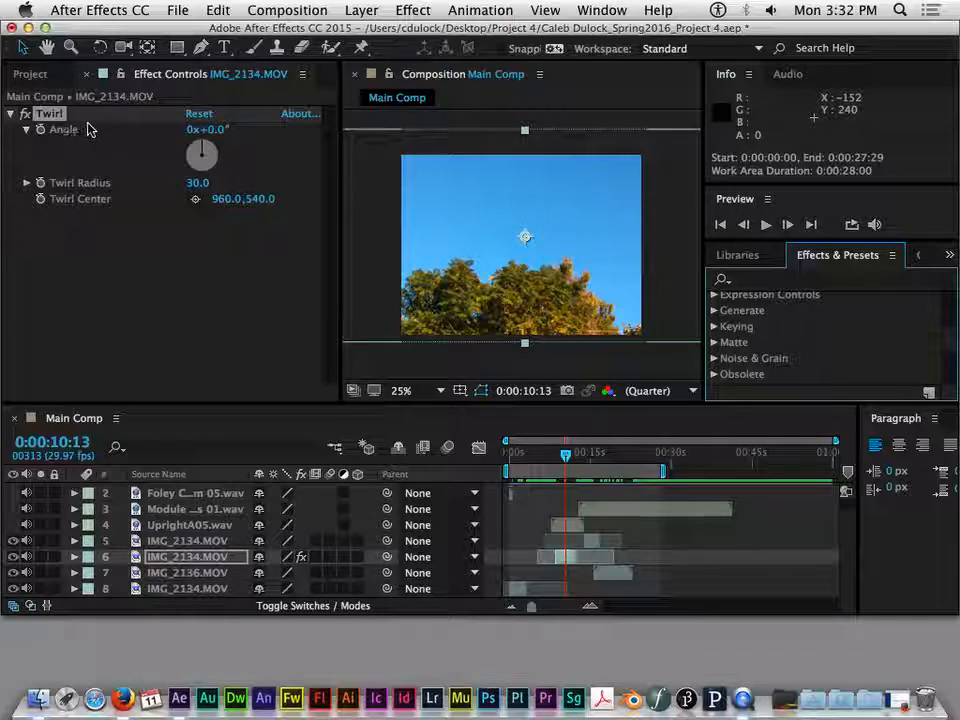
# - Set the Twirl effect's Angle to -2x-22.0° so the trees wind into a spiral
pyautogui.moveTo(209, 135); pyautogui.dragTo(606, 124)
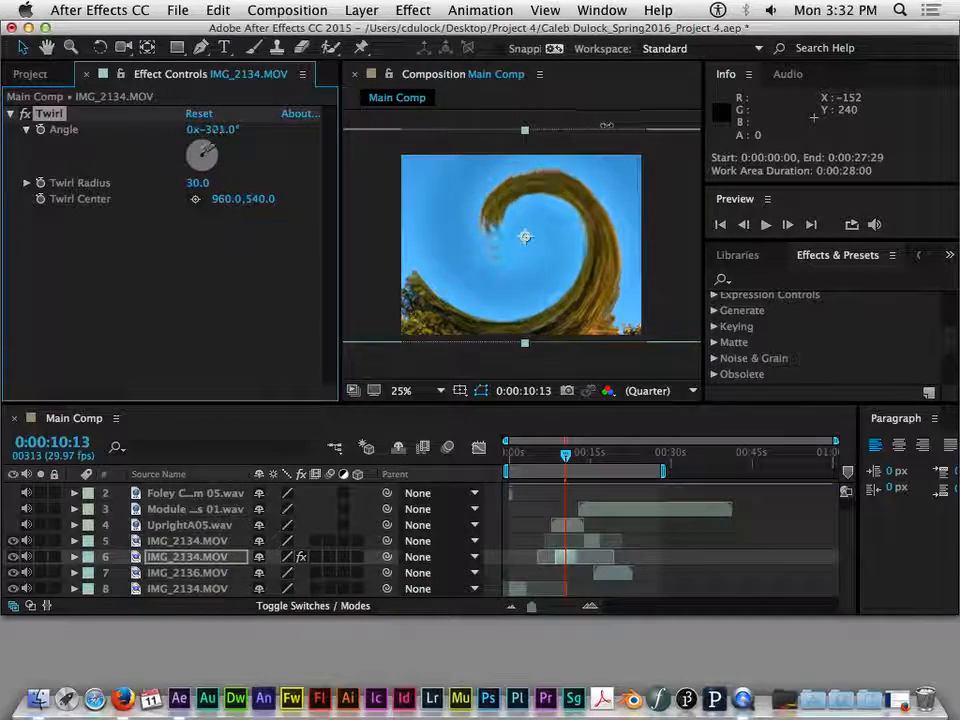
pyautogui.moveTo(430, 140); pyautogui.dragTo(906, 167)
pyautogui.moveTo(652, 128); pyautogui.dragTo(340, 198)
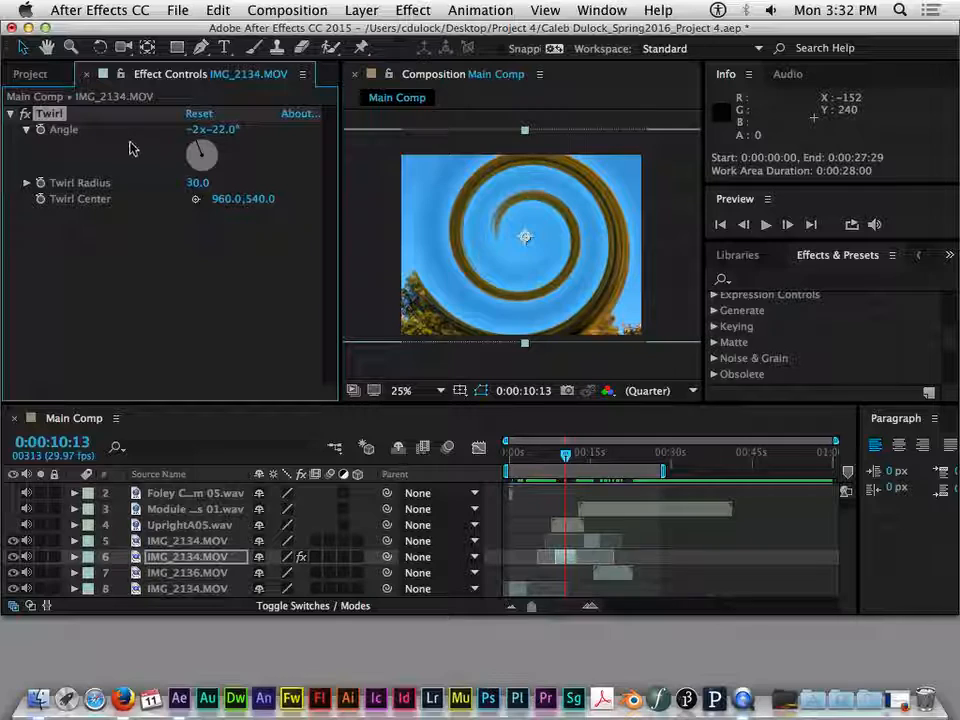
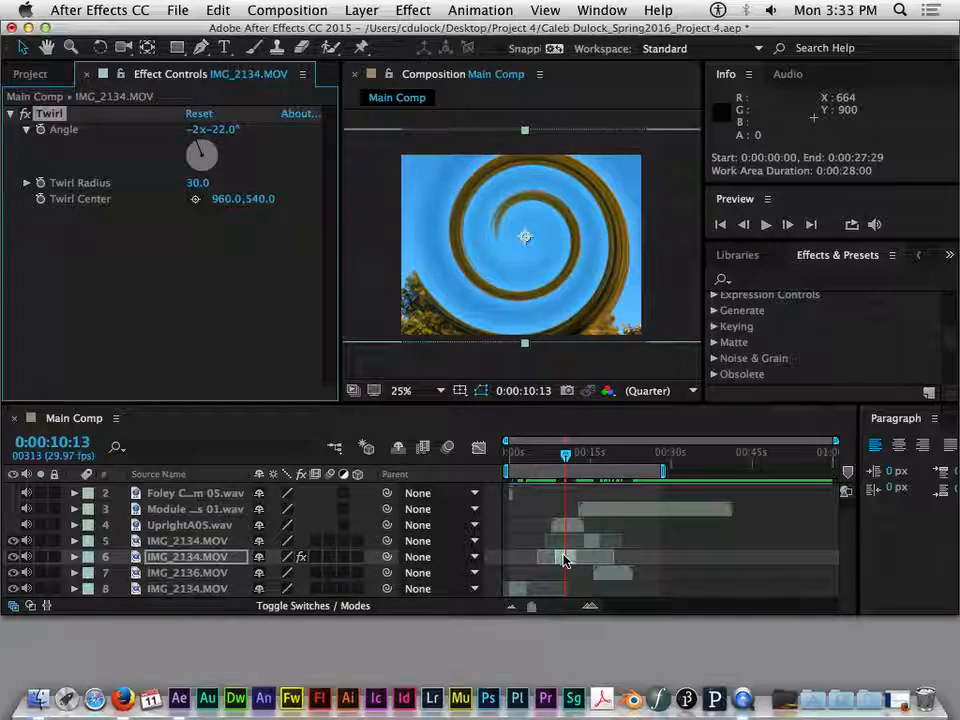
# - Try time-reversing the twirled IMG_2134.MOV layer and shifting its time range, and undo both changes
pyautogui.click(210, 557)
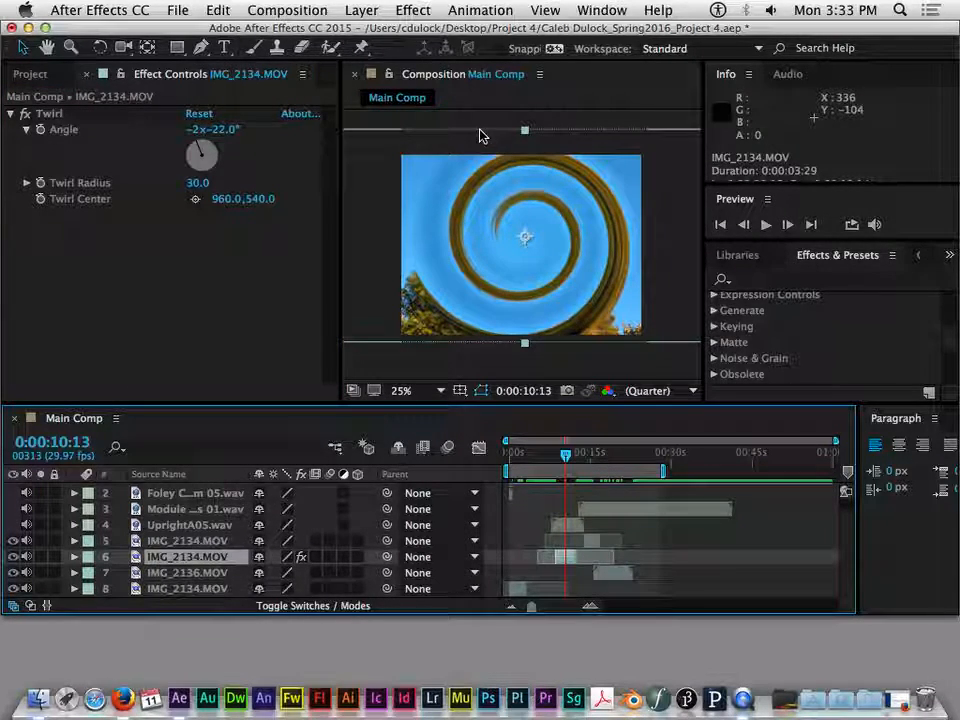
pyautogui.click(363, 10)
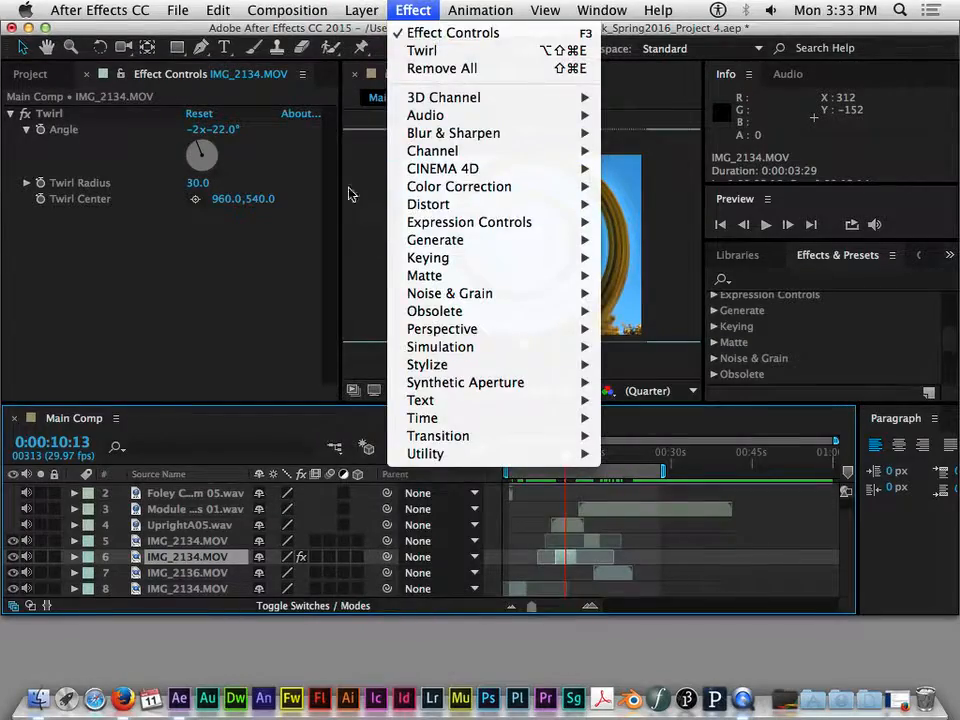
pyautogui.moveTo(394, 237)
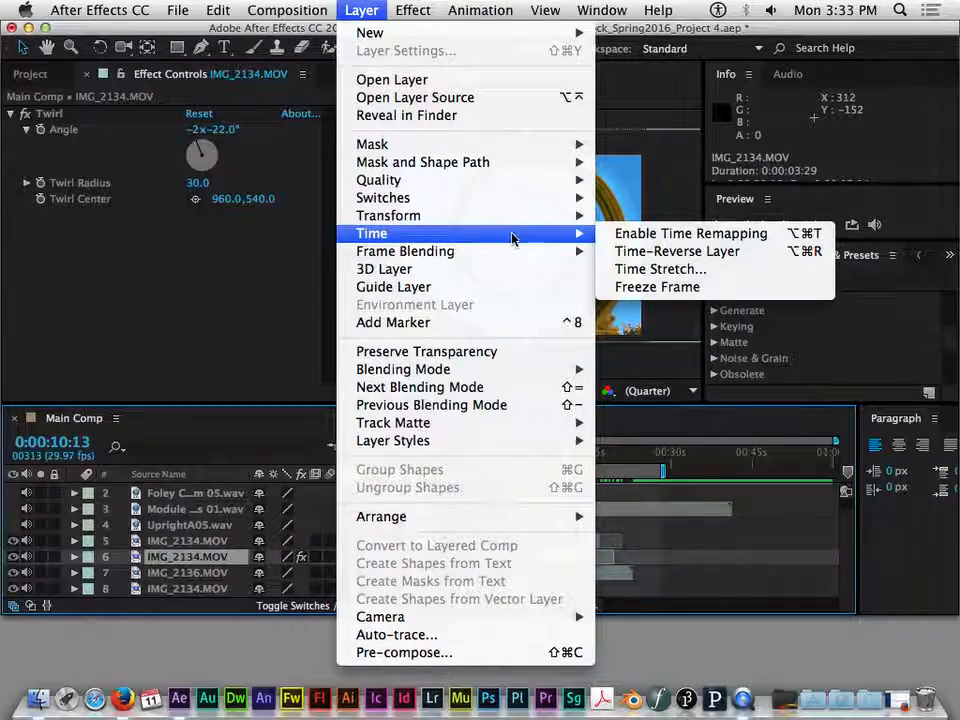
pyautogui.click(684, 253)
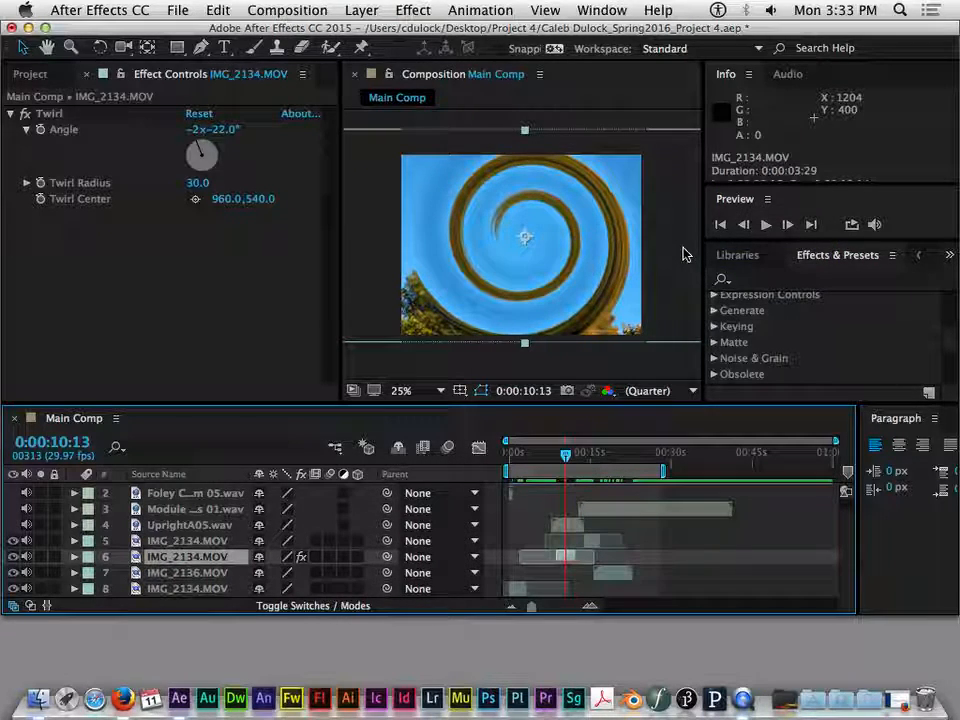
pyautogui.moveTo(568, 558); pyautogui.dragTo(489, 553)
pyautogui.click(567, 559)
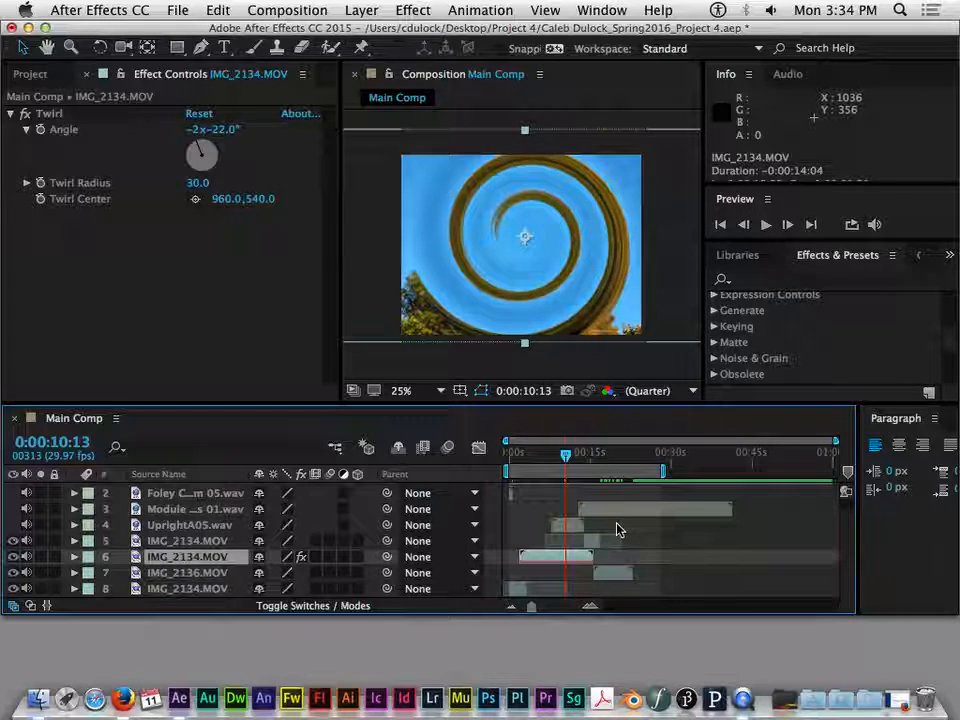
pyautogui.press('super+z')
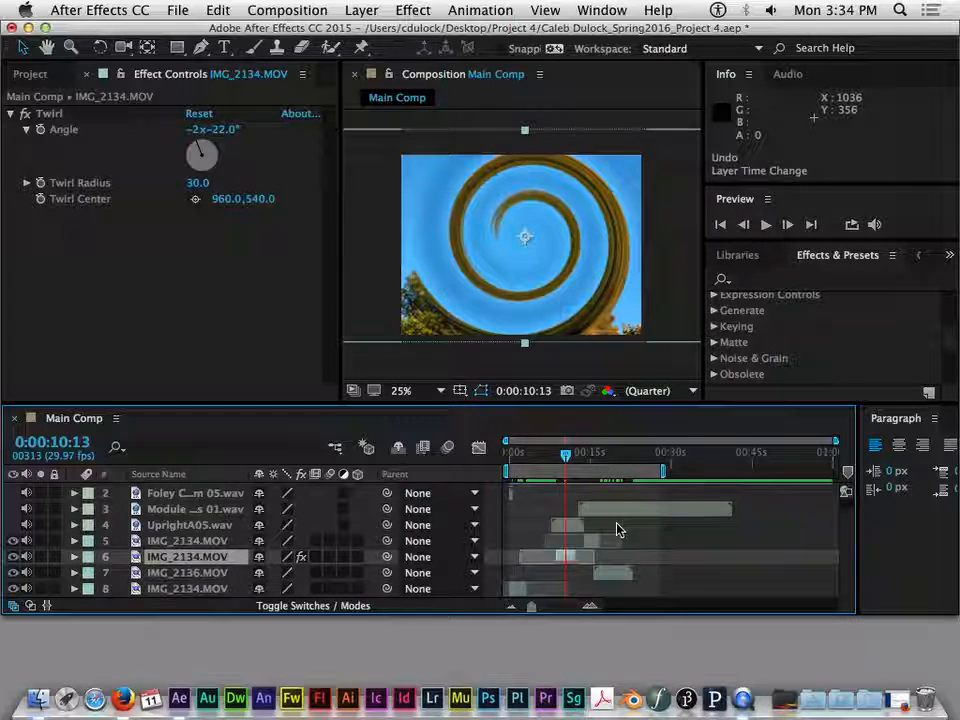
pyautogui.press('super+z')
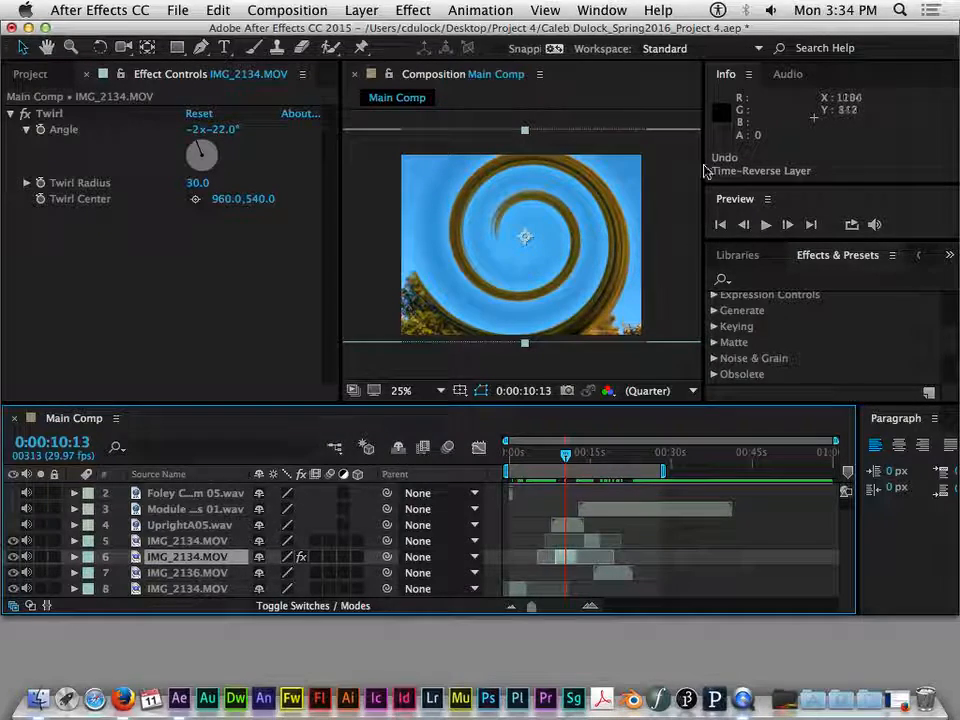
# - Start a Time Stretch on the twirled IMG_2134.MOV layer and try speeding it up with a stretch factor of 18%
pyautogui.click(362, 10)
pyautogui.moveTo(420, 233)
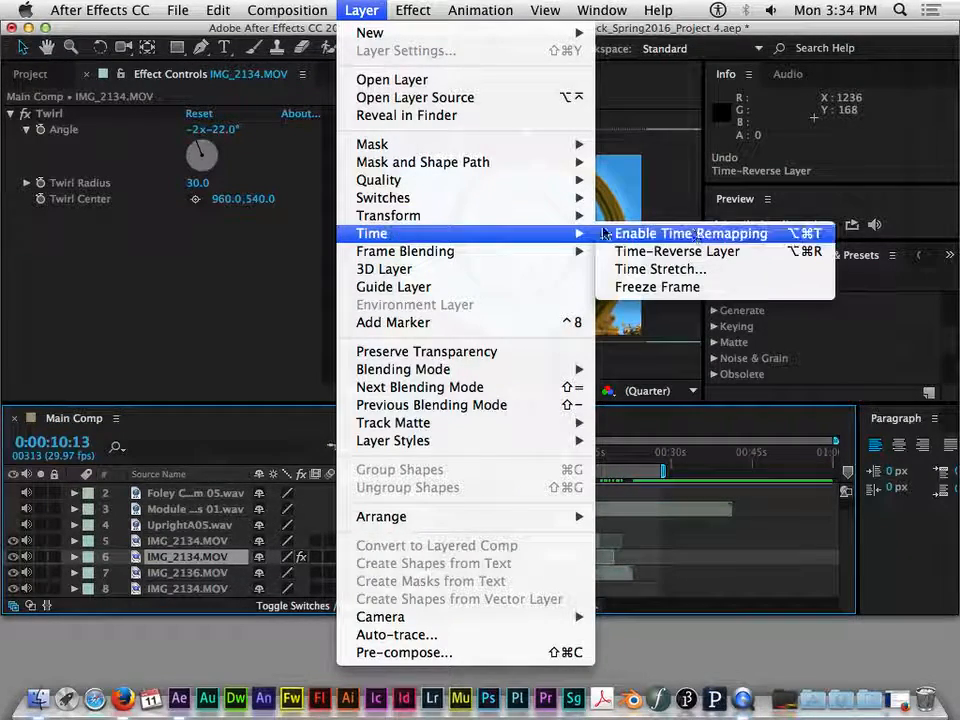
pyautogui.click(660, 270)
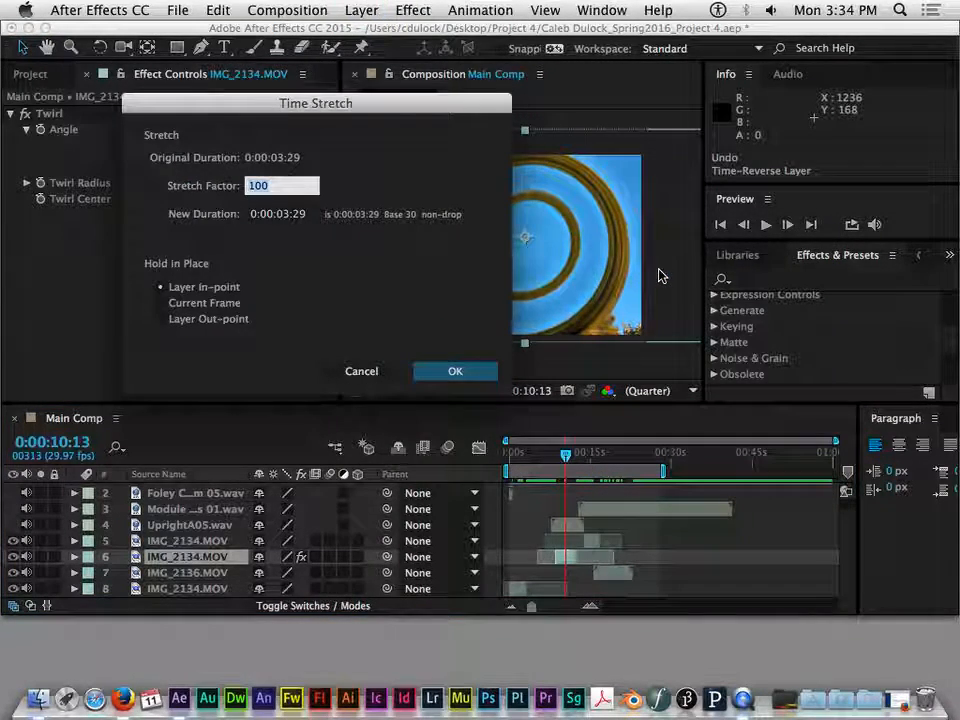
pyautogui.moveTo(309, 104); pyautogui.dragTo(421, 141)
pyautogui.click(409, 218)
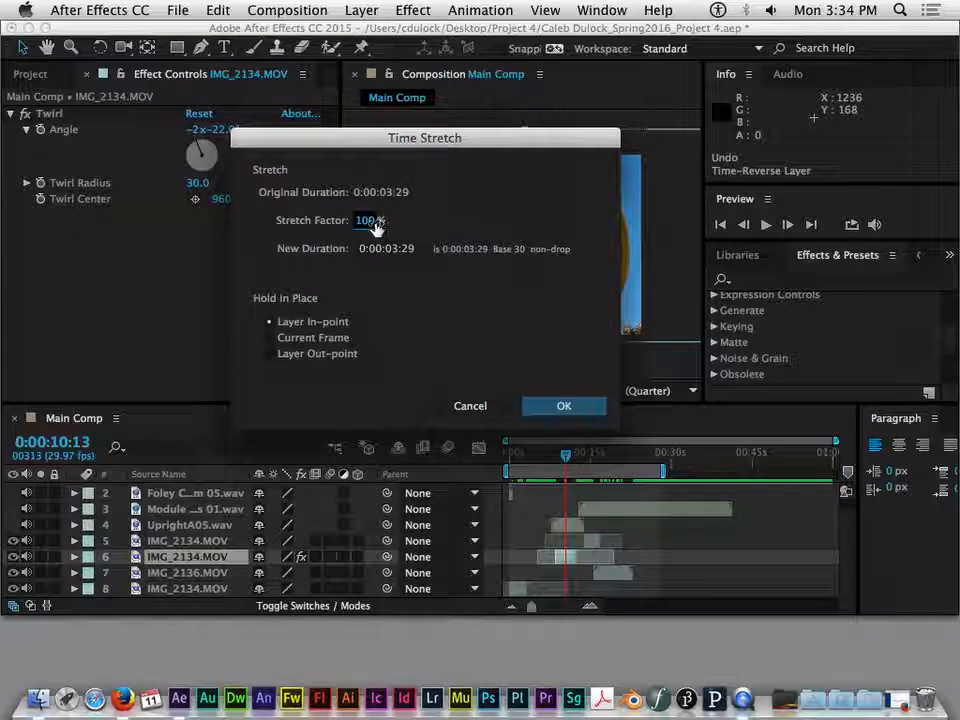
pyautogui.moveTo(377, 222); pyautogui.dragTo(353, 218)
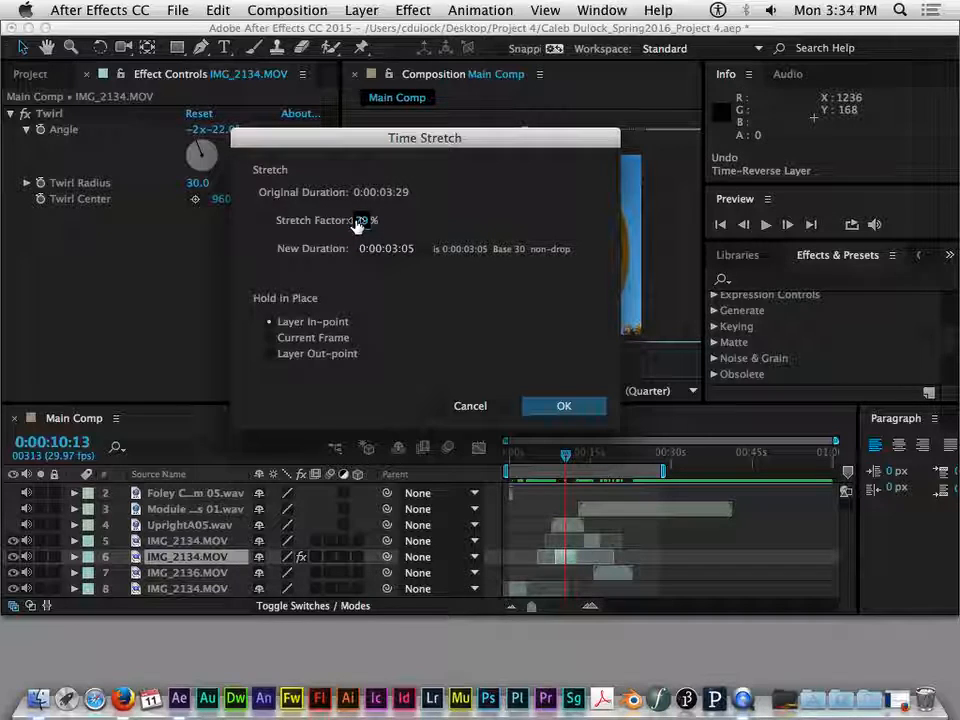
pyautogui.click(364, 222)
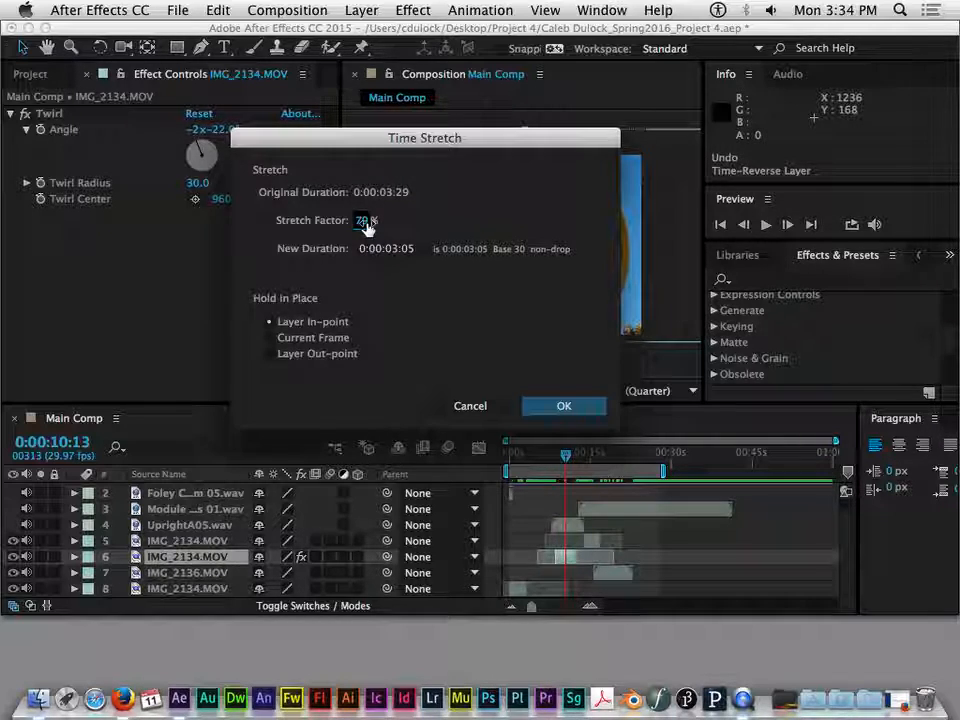
pyautogui.moveTo(363, 222); pyautogui.dragTo(251, 221)
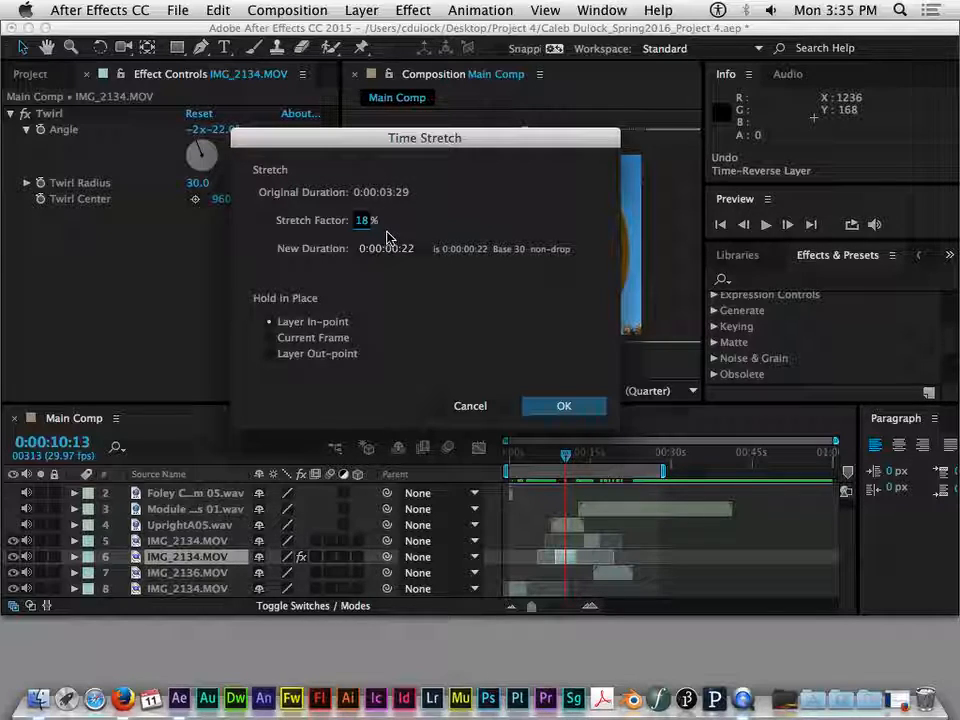
# - Try slowing the layer down with stretch factors of 159%, 212%, 248% and 234%
pyautogui.moveTo(362, 221); pyautogui.dragTo(501, 227)
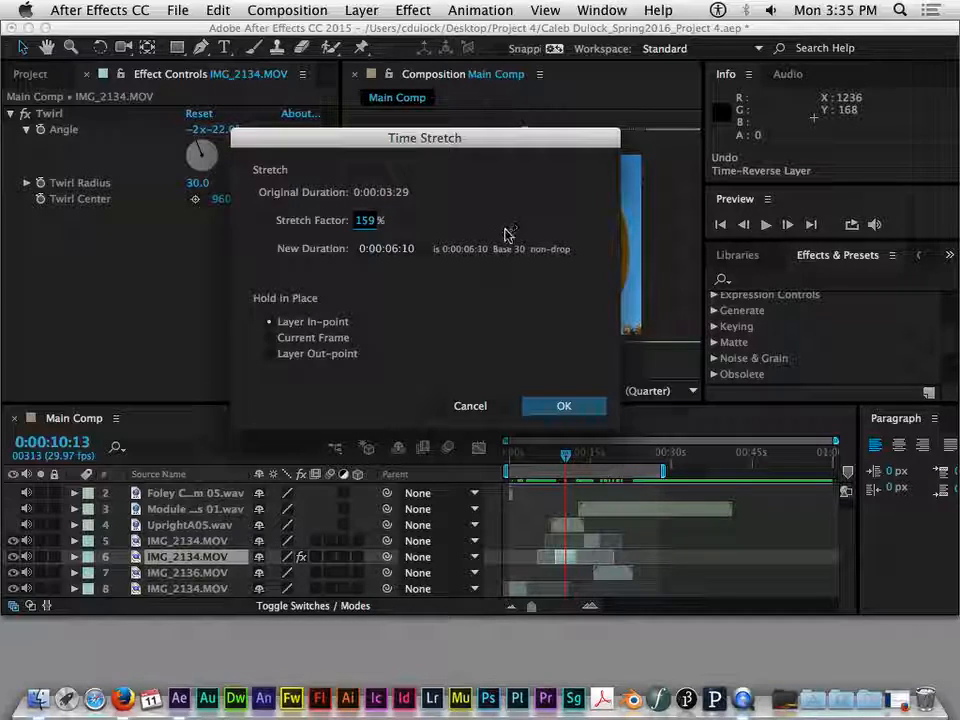
pyautogui.moveTo(366, 221); pyautogui.dragTo(416, 217)
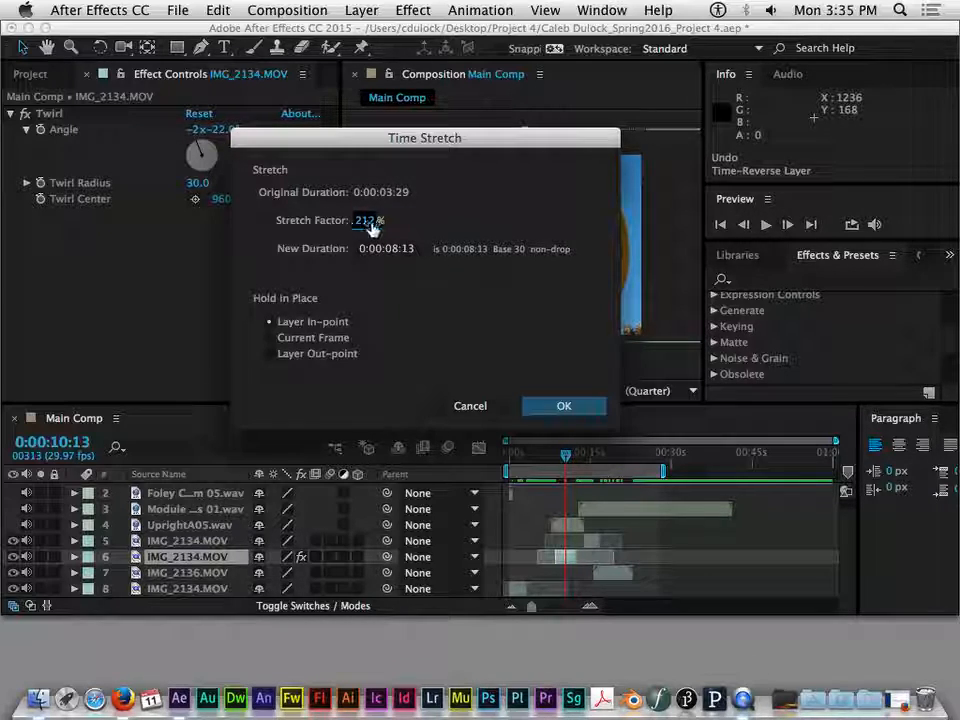
pyautogui.moveTo(362, 222); pyautogui.dragTo(398, 225)
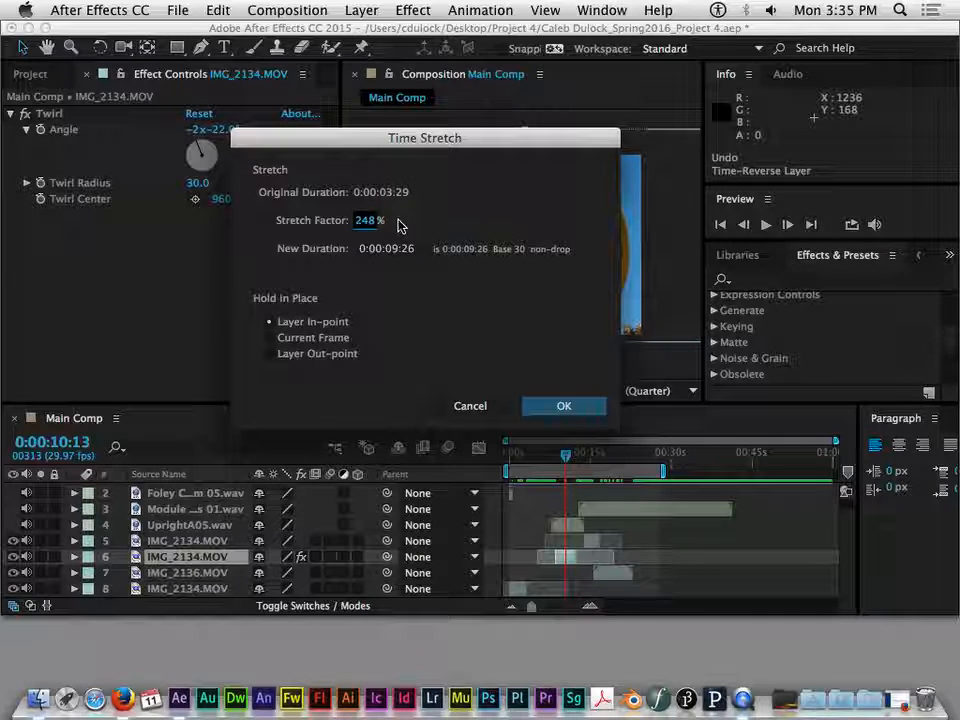
pyautogui.moveTo(371, 219); pyautogui.dragTo(357, 230)
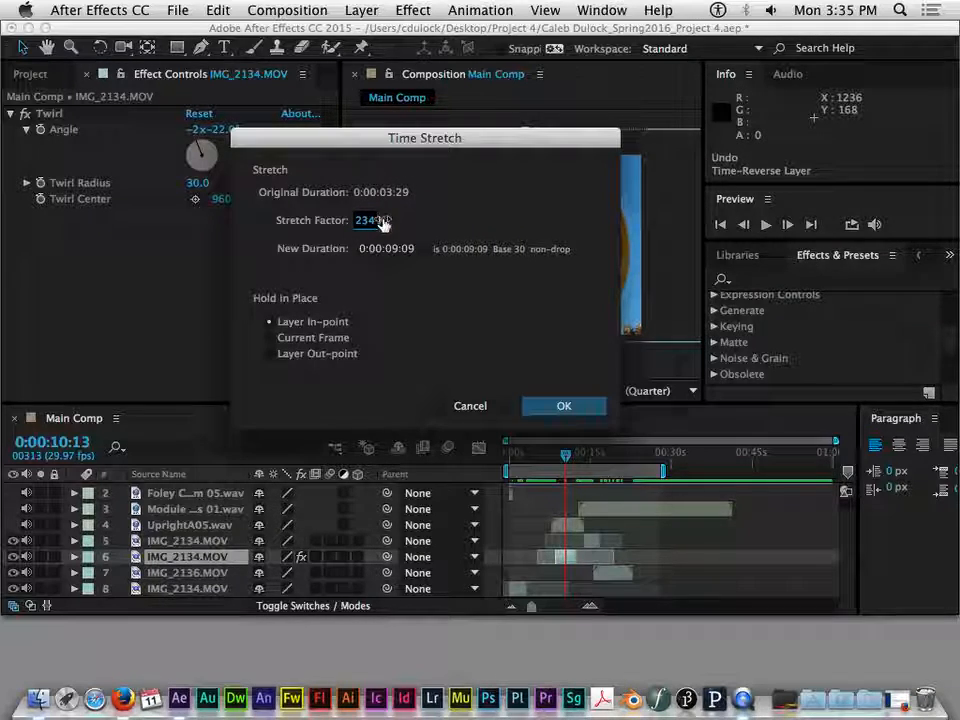
# - Set the layer's stretch factor to 100% and apply the Time Stretch
pyautogui.click(388, 220)
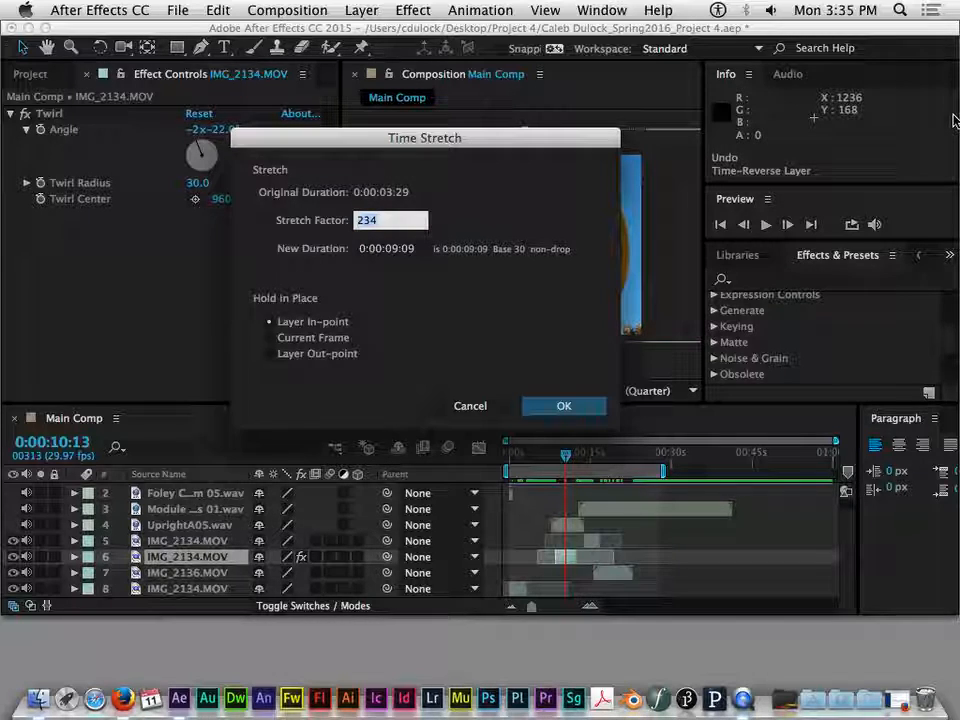
pyautogui.write('100')
pyautogui.press('Return')
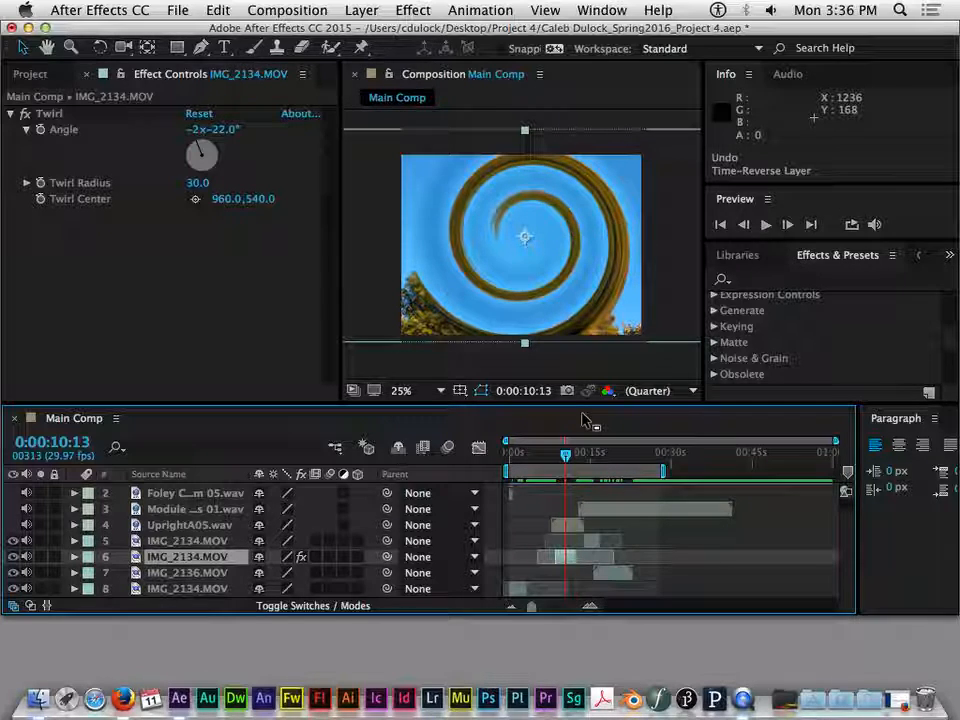
# - Reposition the clips in time: layer 5 IMG_2134.MOV and IMG_2136.MOV earlier, layers 6 and 8 IMG_2134.MOV and the Module audio later
pyautogui.click(624, 512)
pyautogui.moveTo(642, 514); pyautogui.dragTo(638, 514)
pyautogui.moveTo(567, 539); pyautogui.dragTo(587, 543)
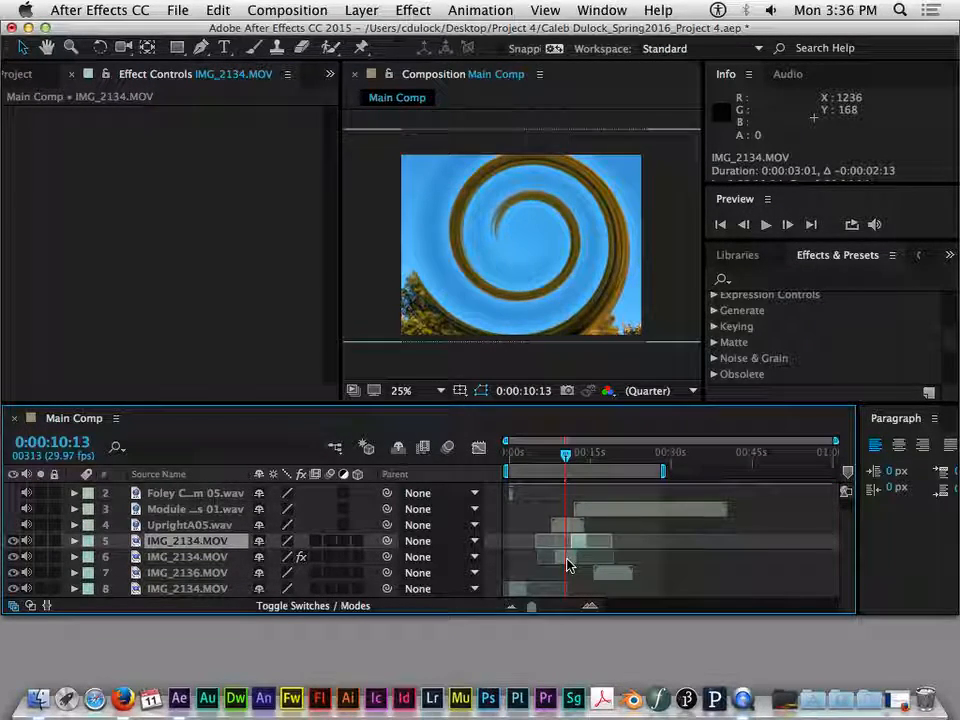
pyautogui.click(567, 557)
pyautogui.moveTo(571, 561)
pyautogui.mouseDown()
pyautogui.moveTo(597, 574)
pyautogui.moveTo(587, 574)
pyautogui.mouseUp()
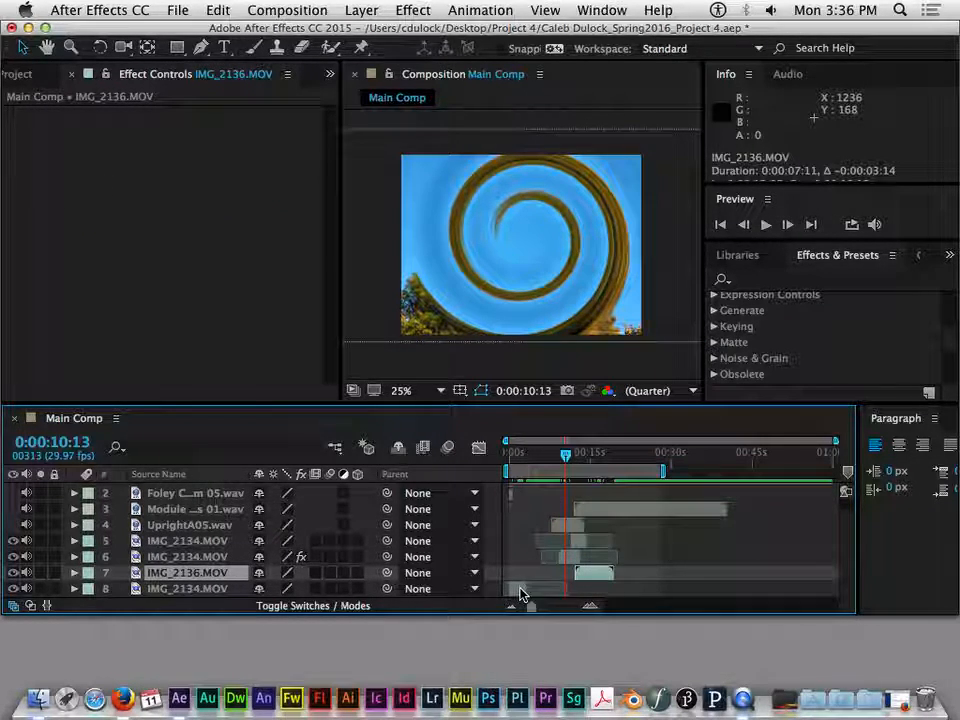
pyautogui.moveTo(521, 591); pyautogui.dragTo(546, 590)
pyautogui.moveTo(589, 510); pyautogui.dragTo(603, 511)
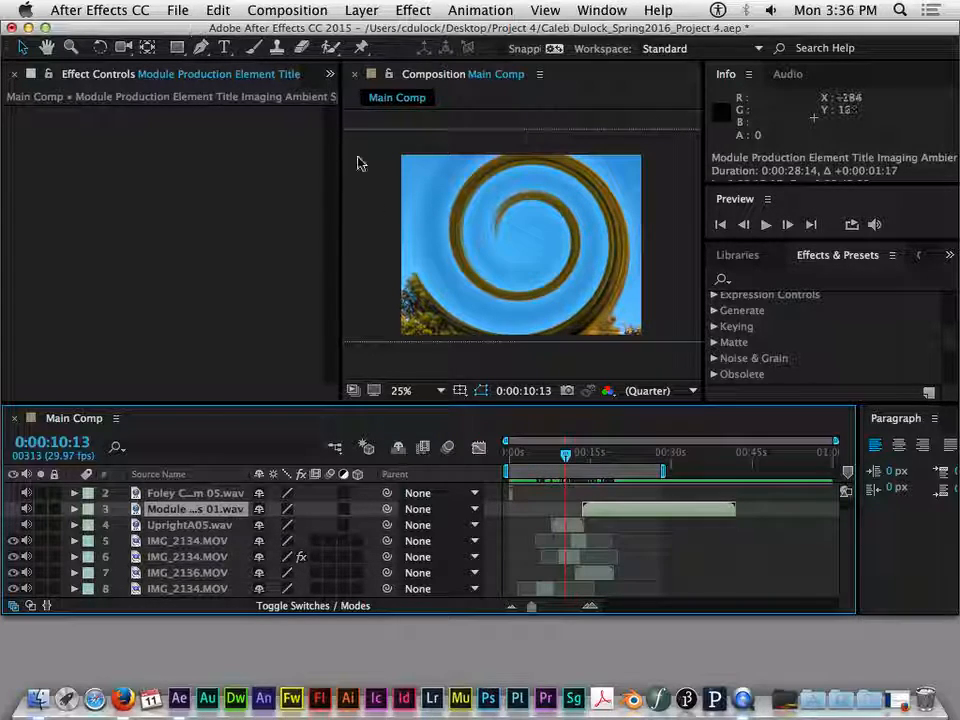
# - Save the project and minimize the After Effects window to reach the Finder
pyautogui.click(178, 10)
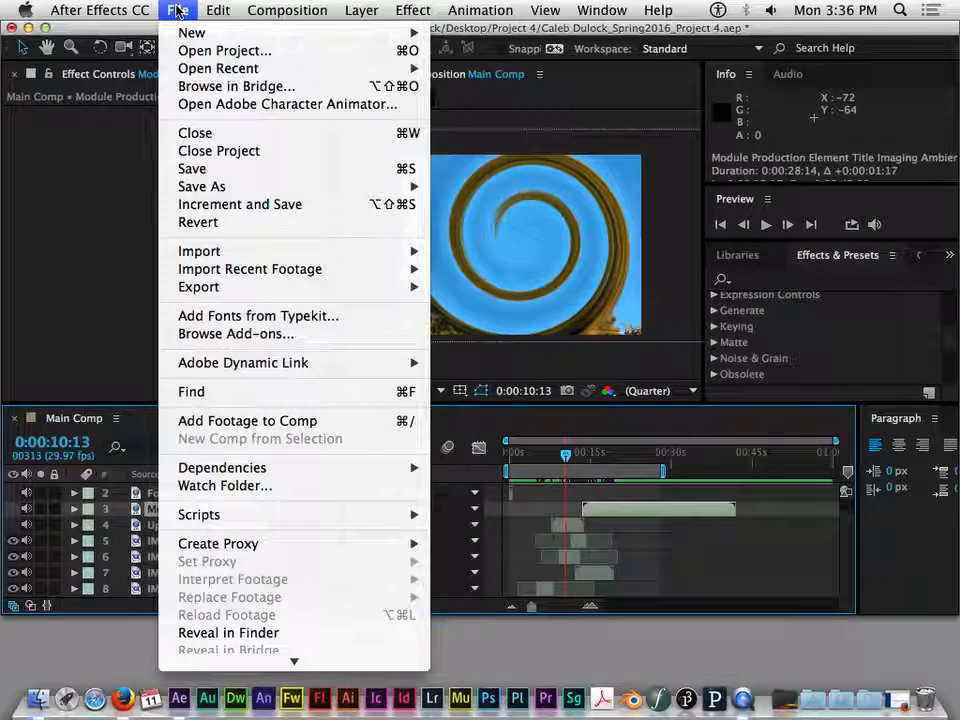
pyautogui.click(208, 172)
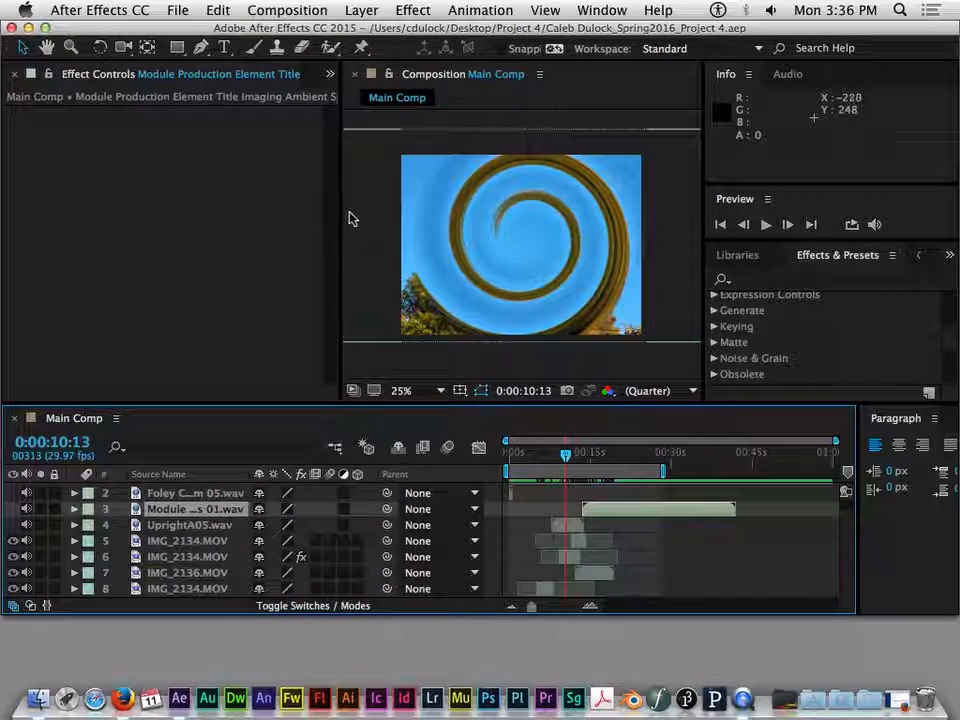
pyautogui.click(28, 28)
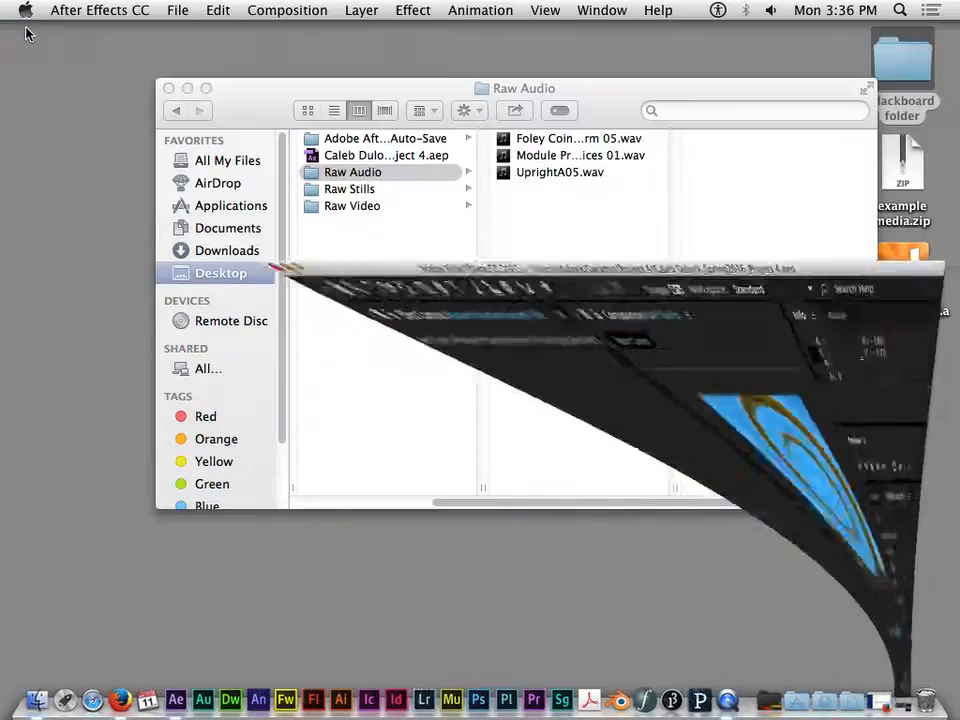
# - In the Finder's Project 4 folder, widen the file column and examine the Adobe After Effects Auto-Save folder and the project file's details
pyautogui.moveTo(572, 108); pyautogui.dragTo(621, 90)
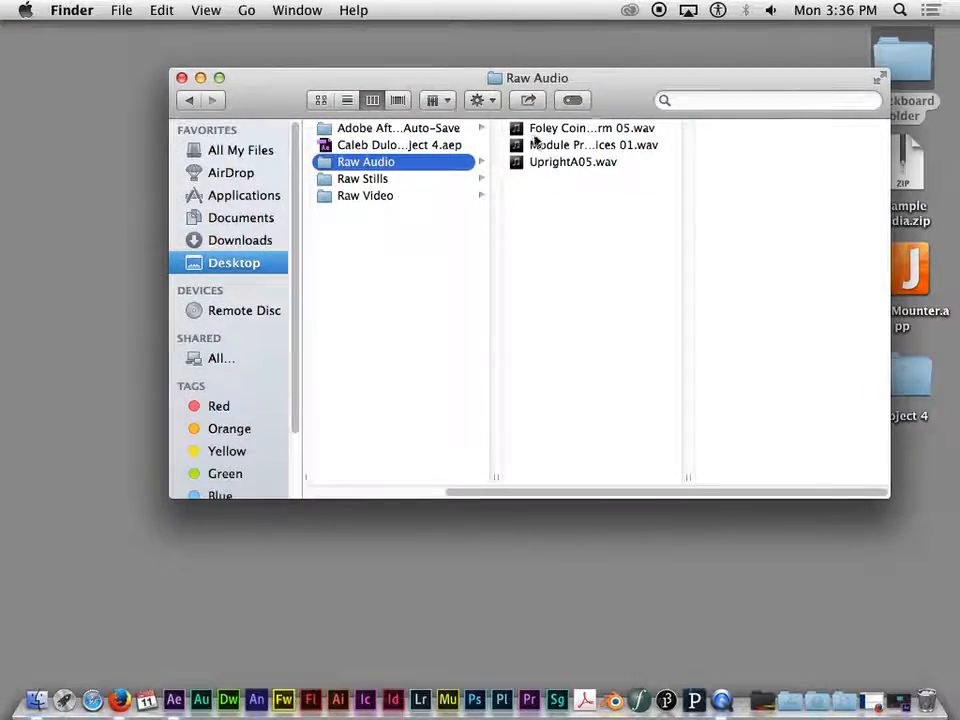
pyautogui.click(361, 131)
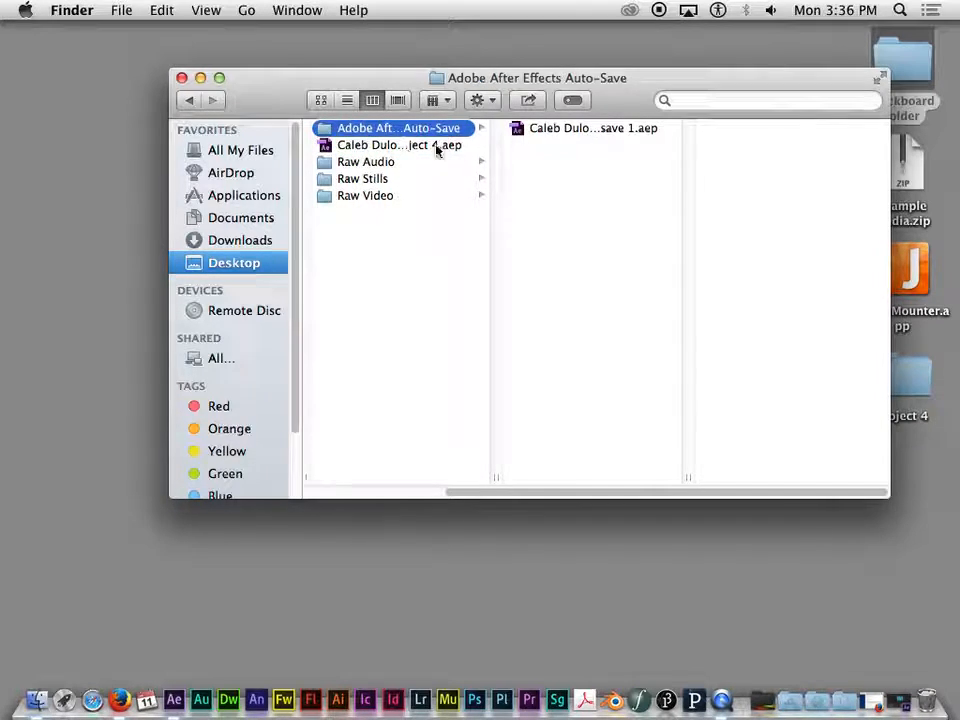
pyautogui.moveTo(496, 477); pyautogui.dragTo(654, 462)
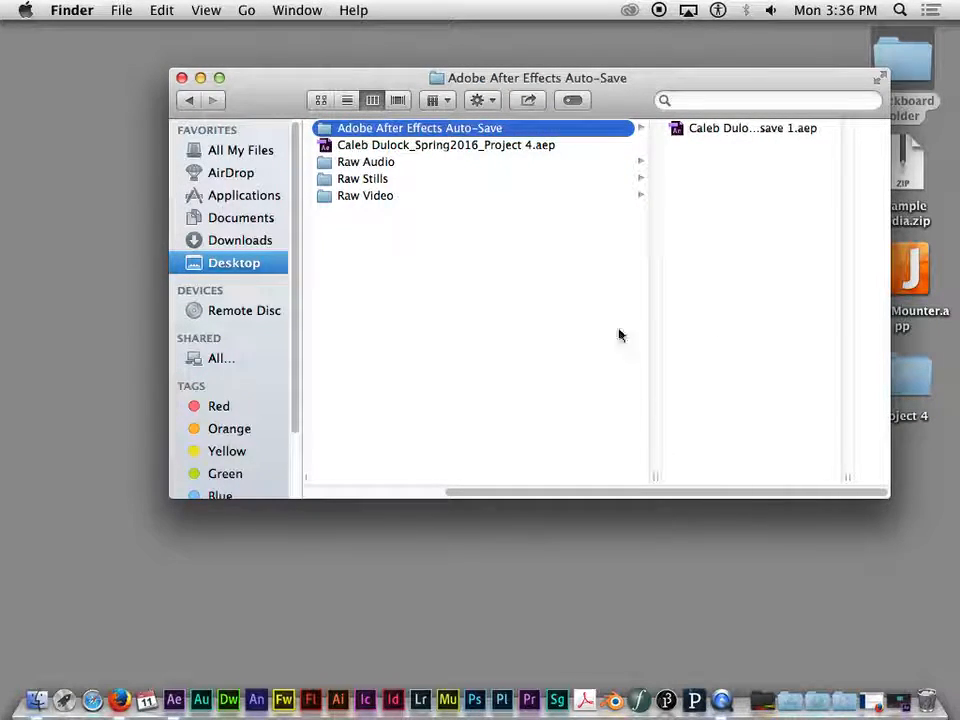
pyautogui.click(347, 146)
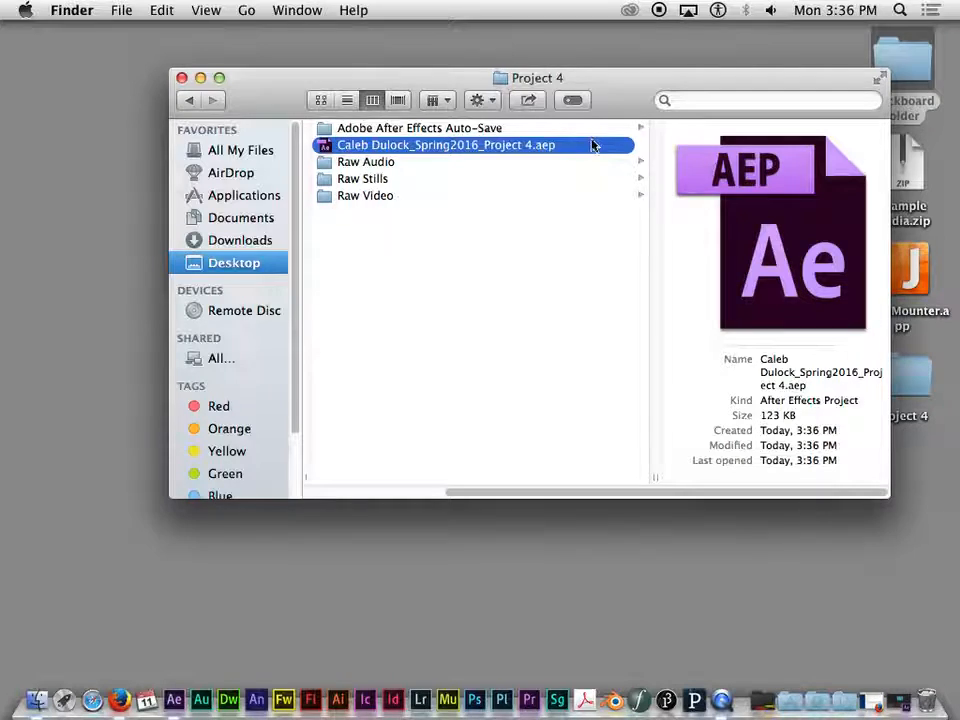
pyautogui.click(446, 130)
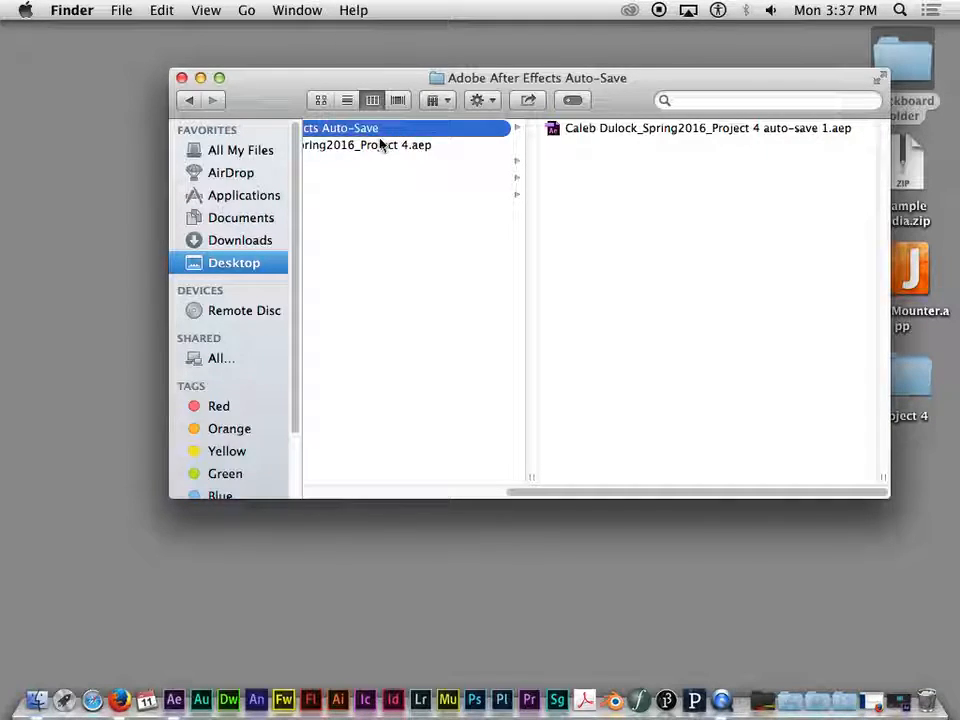
pyautogui.click(381, 145)
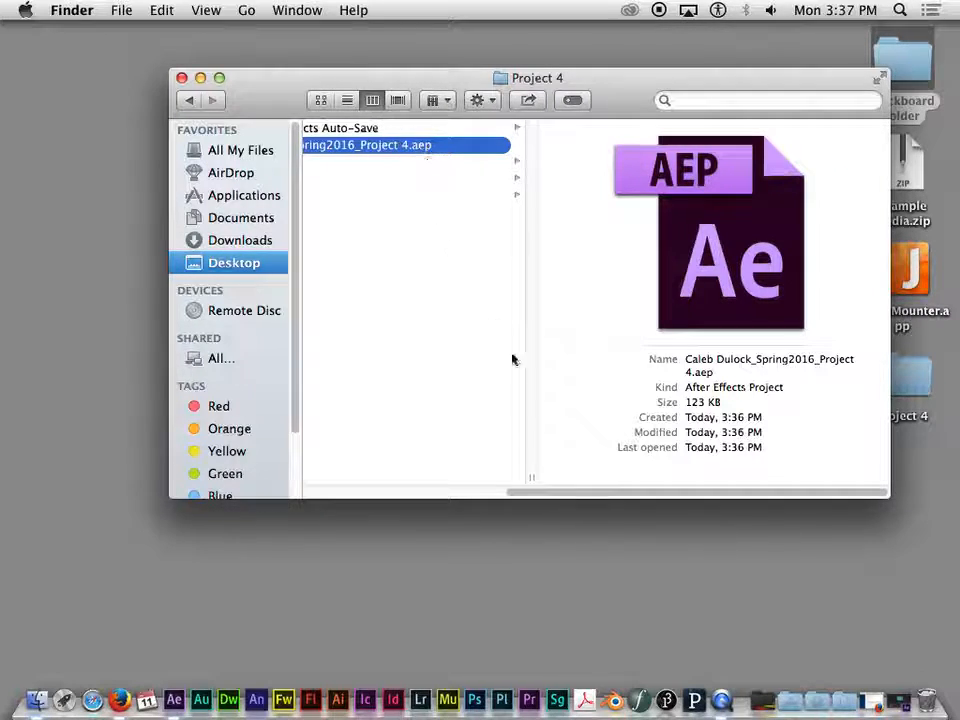
pyautogui.moveTo(611, 493); pyautogui.dragTo(484, 493)
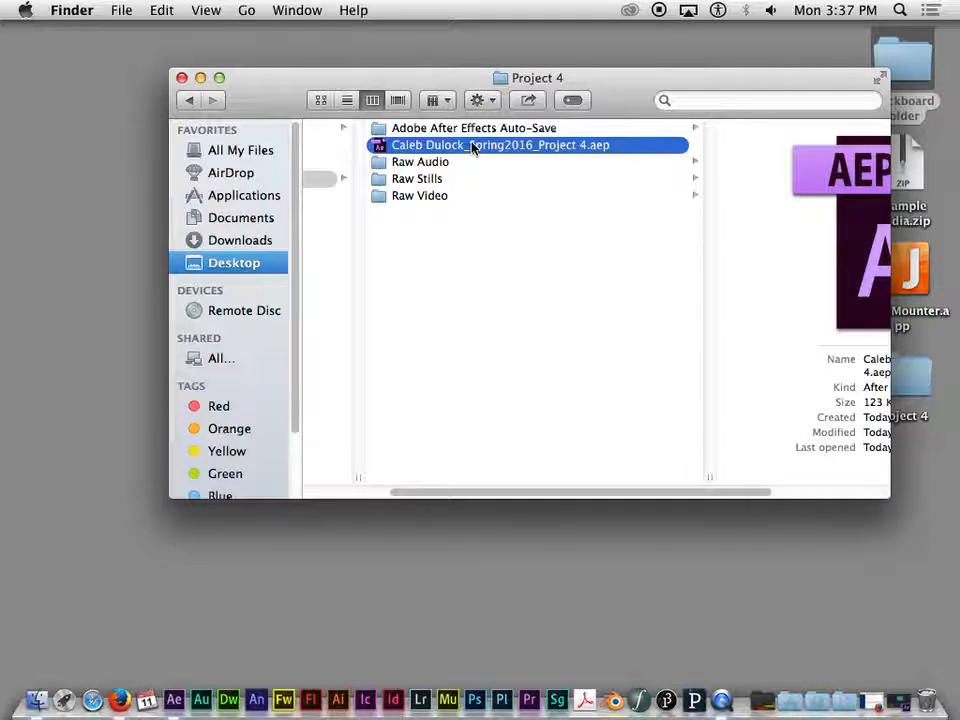
# - Look through the Raw Audio folder, checking Foley Coin Drop On Wood Platform 05.wav and UprightA05.wav
pyautogui.moveTo(645, 494); pyautogui.dragTo(716, 496)
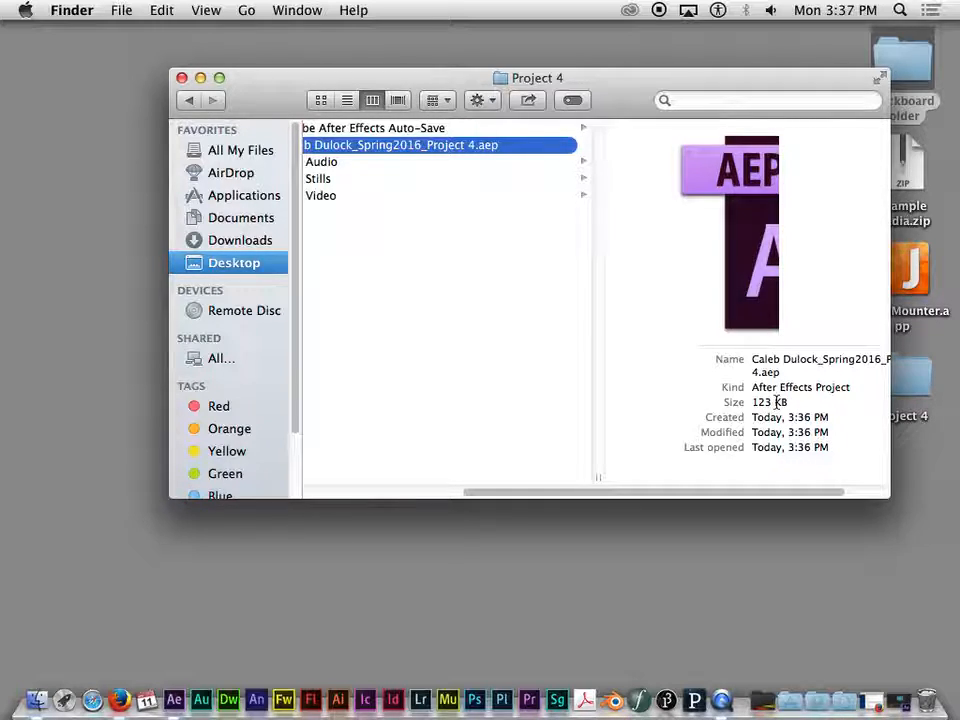
pyautogui.click(350, 162)
pyautogui.click(555, 129)
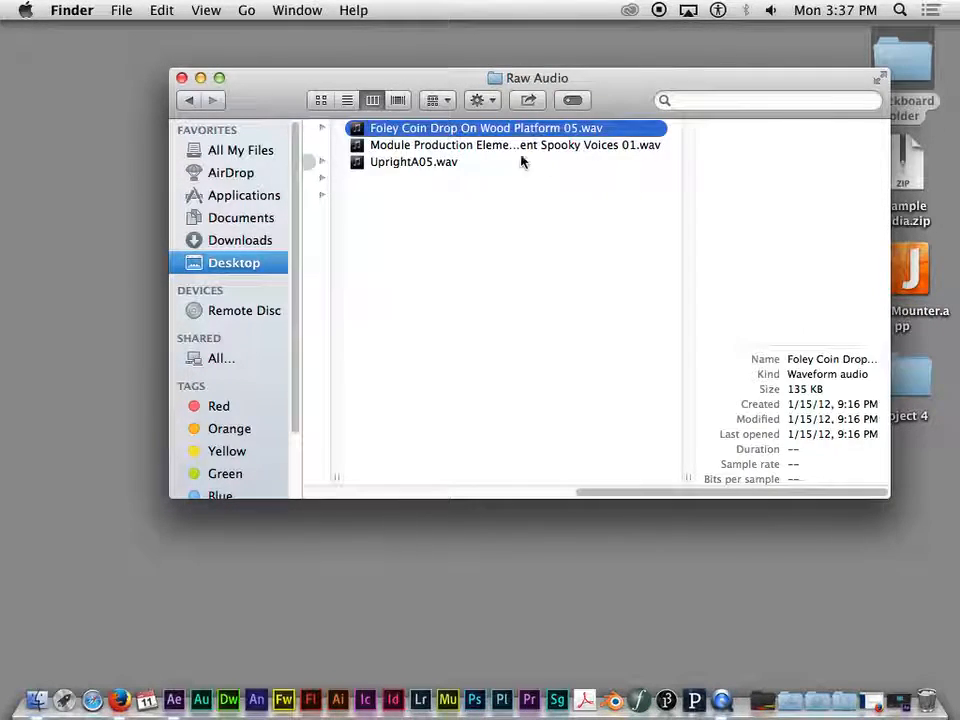
pyautogui.click(430, 163)
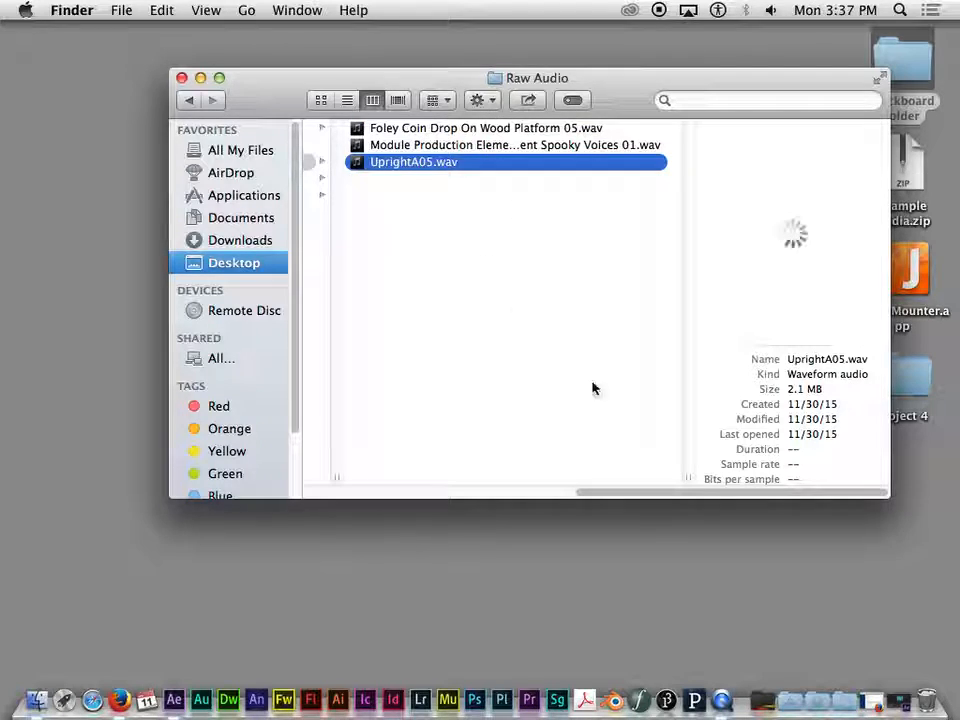
# - Examine the details of the Module Production Element and UprightA05.wav sound files in the Raw Audio folder
pyautogui.moveTo(737, 497); pyautogui.dragTo(574, 486)
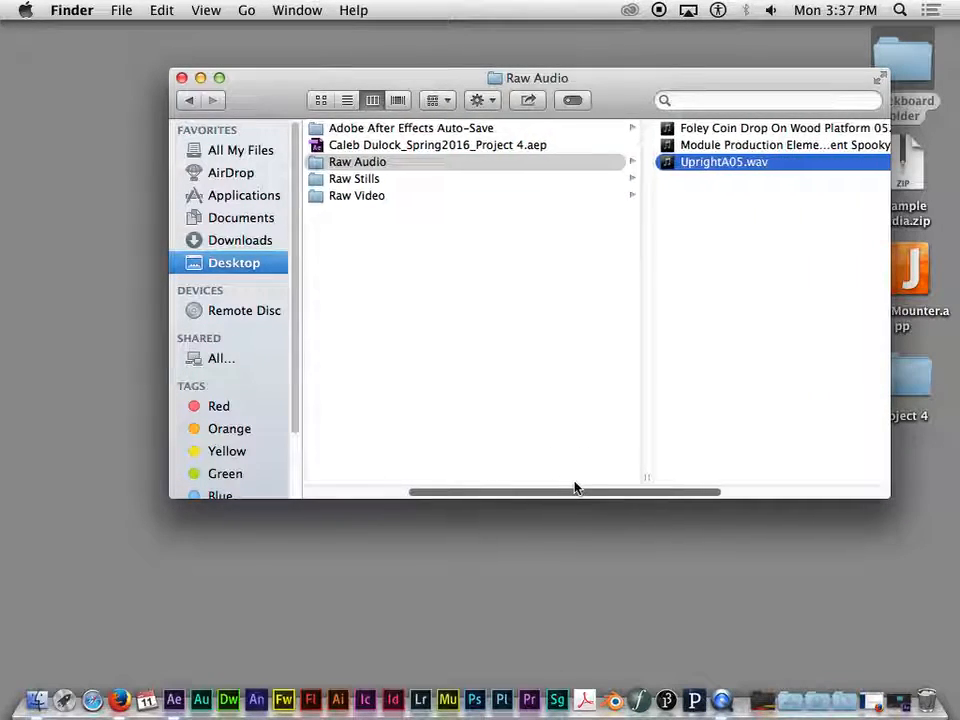
pyautogui.click(703, 130)
pyautogui.click(540, 146)
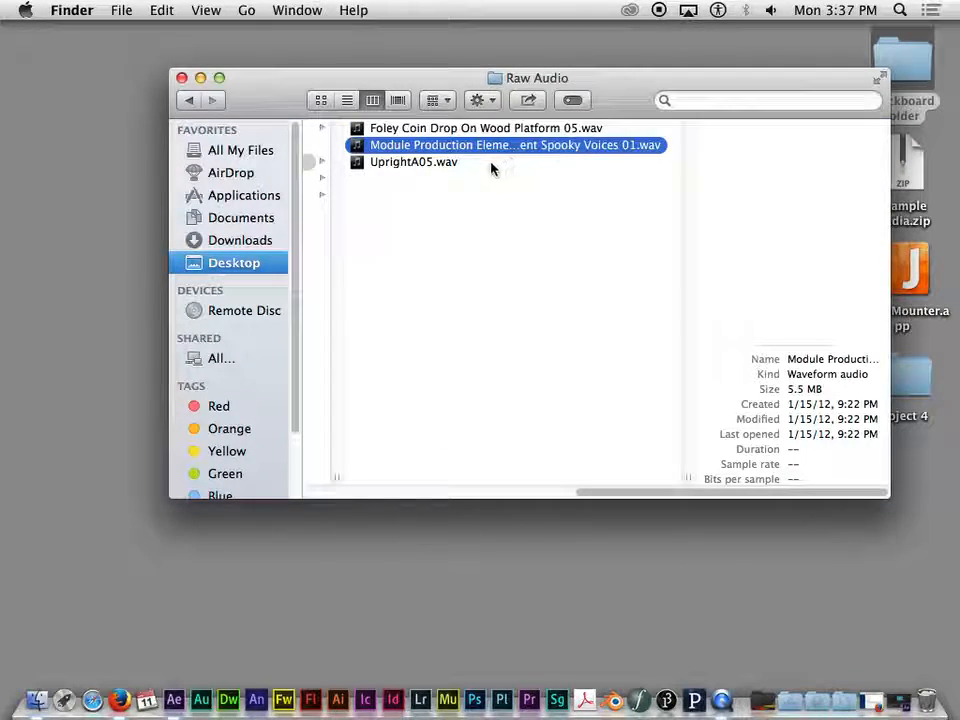
pyautogui.click(452, 164)
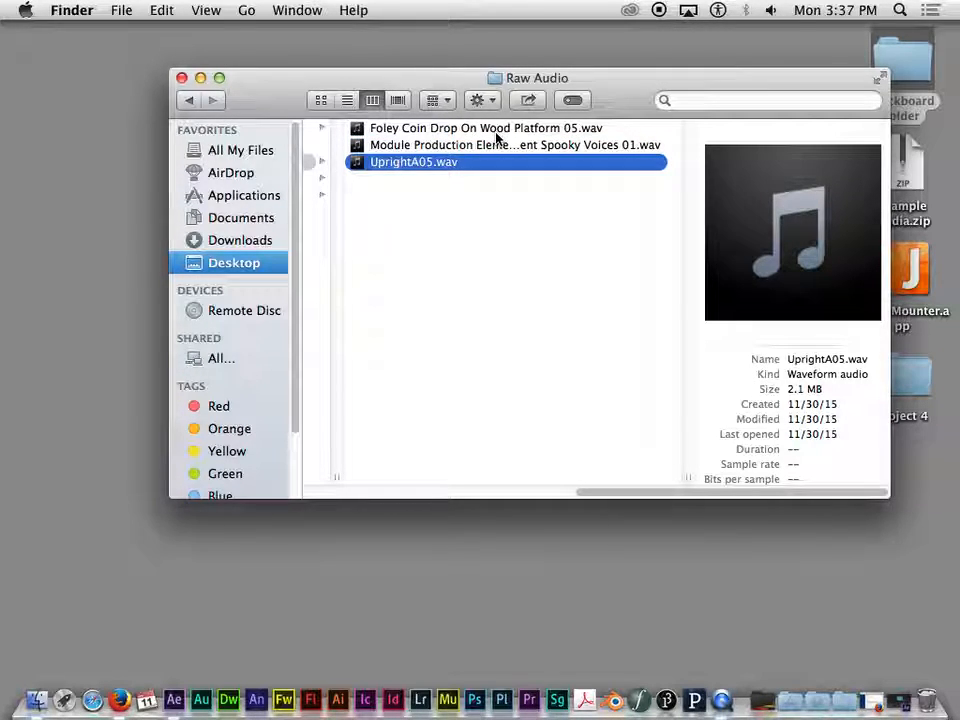
pyautogui.moveTo(720, 490); pyautogui.dragTo(627, 471)
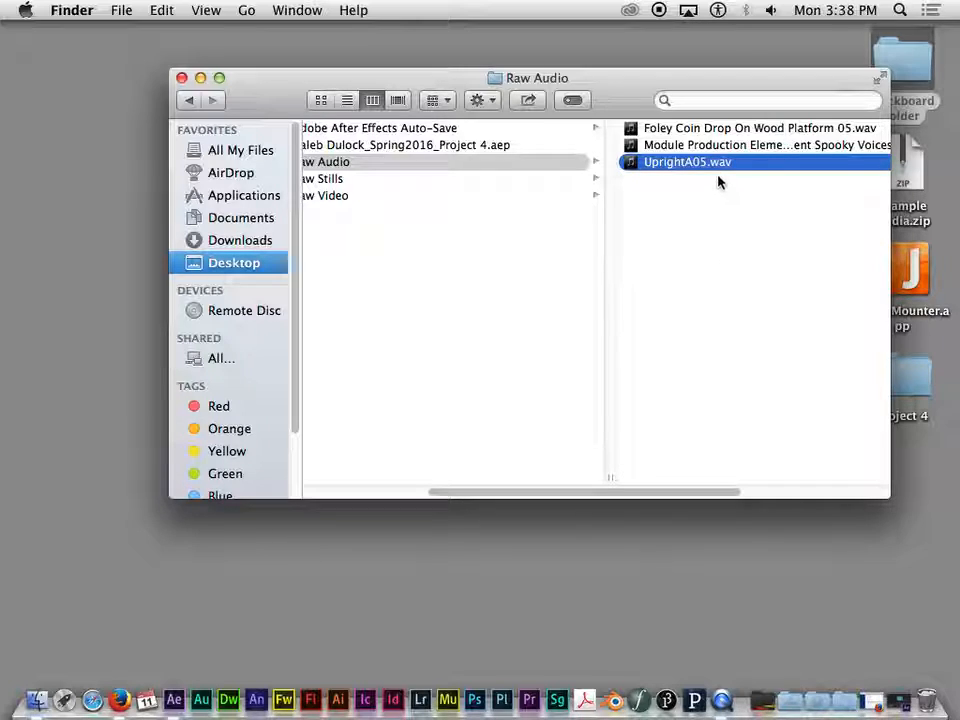
# - Open the Raw Video folder and move IMG_2134.MOV and IMG_2136.MOV out of it onto the desktop
pyautogui.click(343, 196)
pyautogui.moveTo(651, 178); pyautogui.dragTo(613, 124)
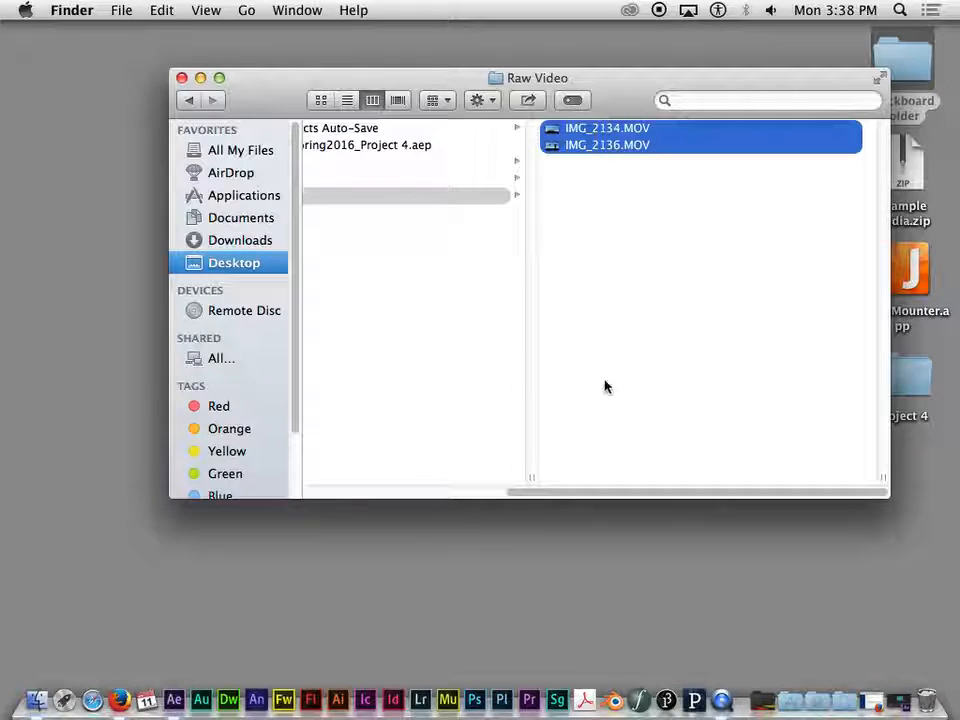
pyautogui.moveTo(647, 495); pyautogui.dragTo(532, 493)
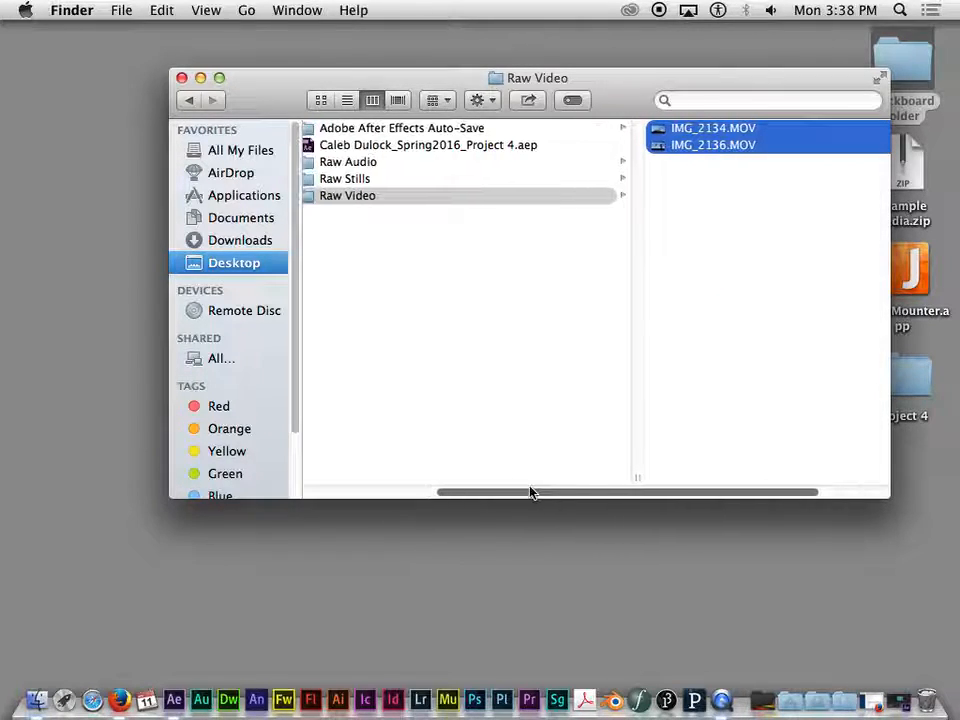
pyautogui.moveTo(733, 146); pyautogui.dragTo(95, 310)
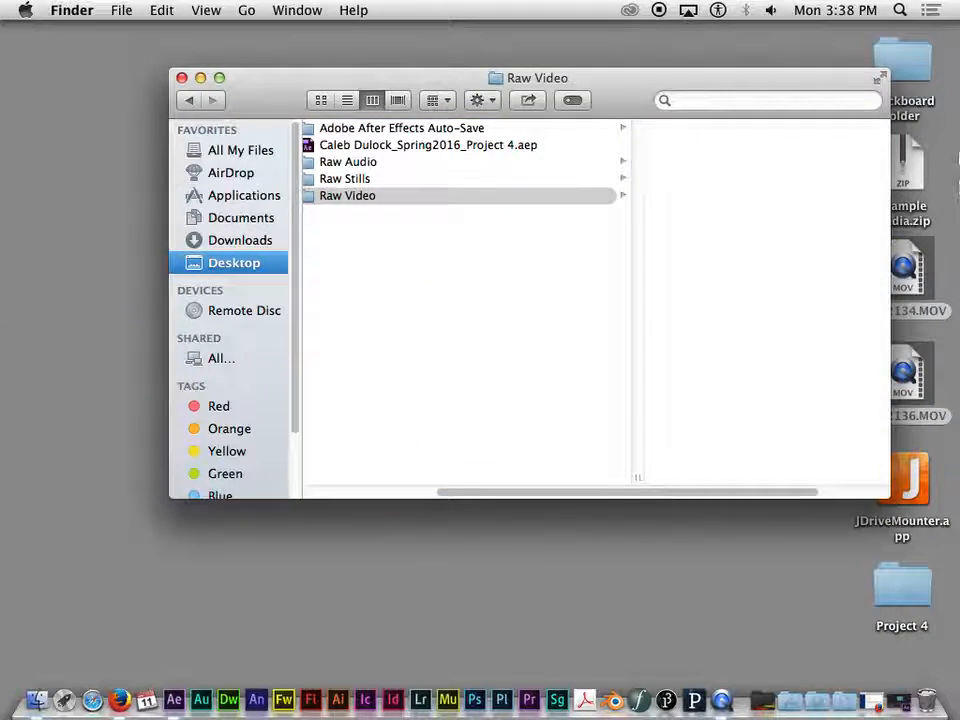
# - Switch back to After Effects and dismiss the missing-file warnings for IMG_2134.MOV and IMG_2136.MOV
pyautogui.click(903, 703)
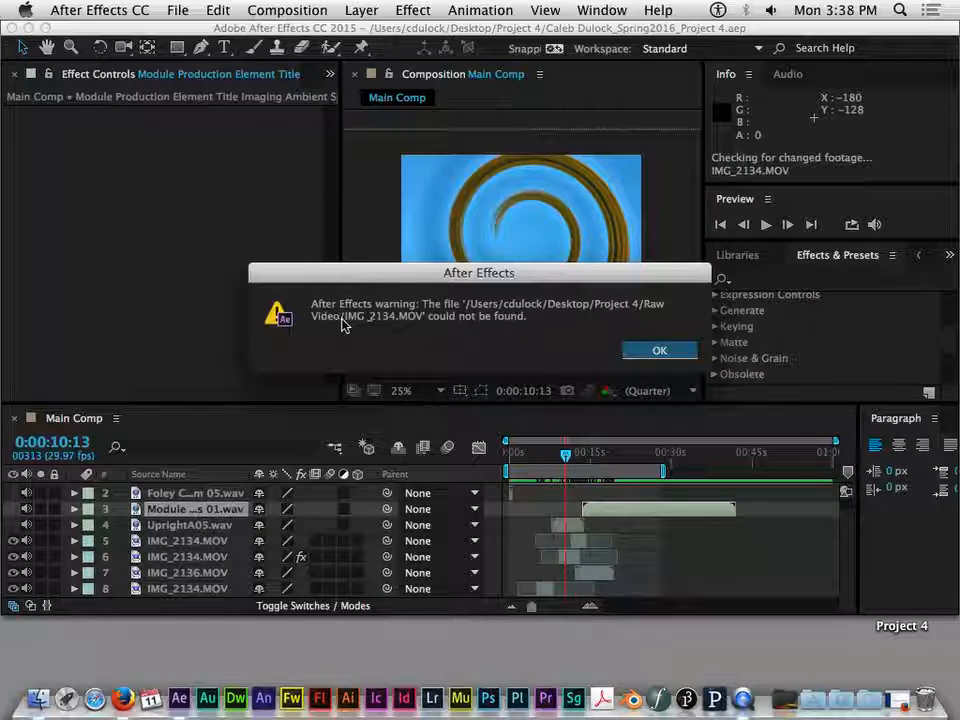
pyautogui.click(665, 352)
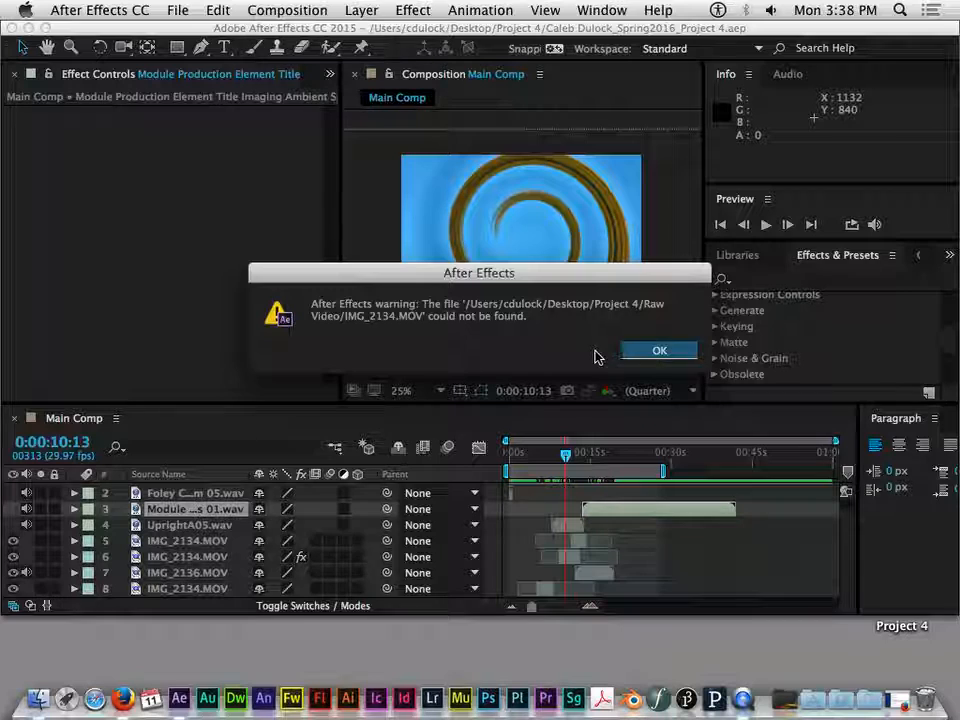
pyautogui.click(684, 354)
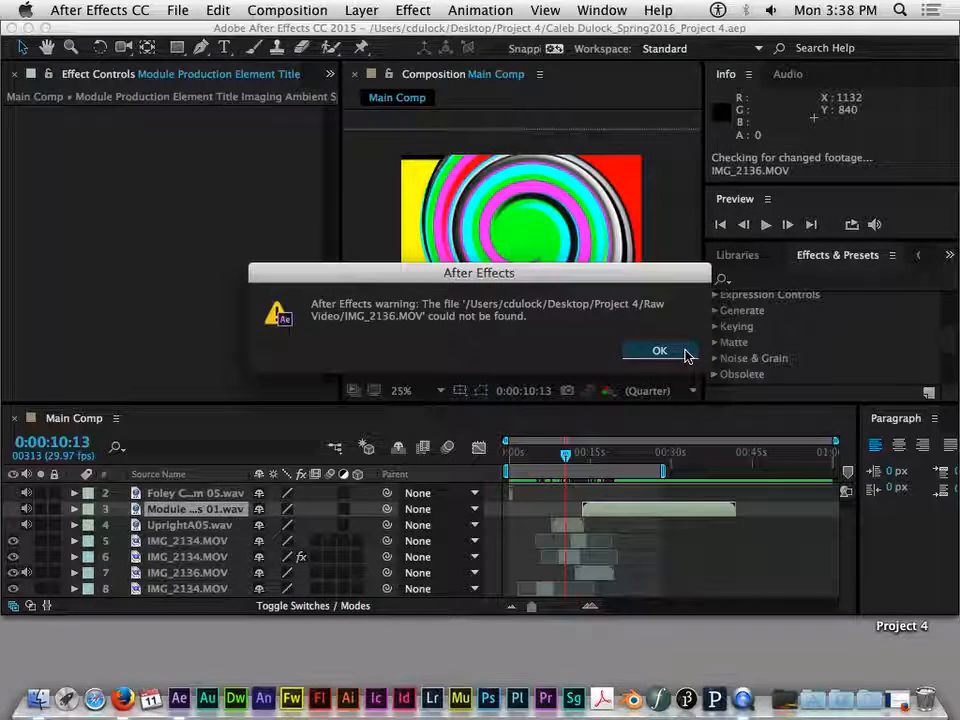
pyautogui.click(659, 353)
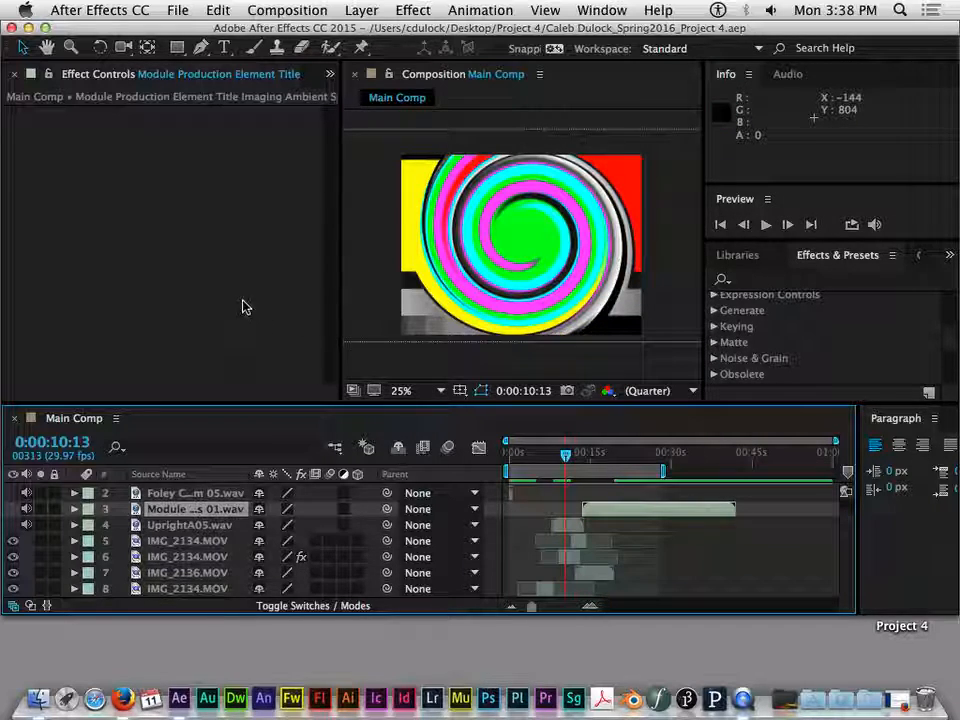
# - Bring up the project's footage list and examine the missing IMG_2134.MOV and IMG_2136.MOV in the video folder
pyautogui.click(329, 77)
pyautogui.click(336, 96)
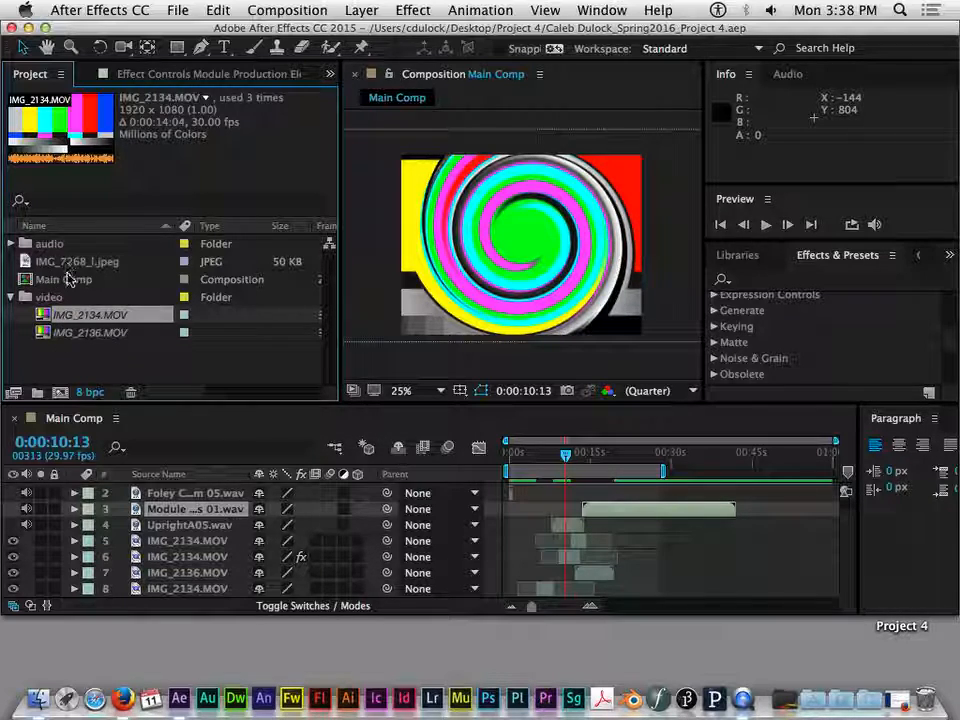
pyautogui.click(77, 333)
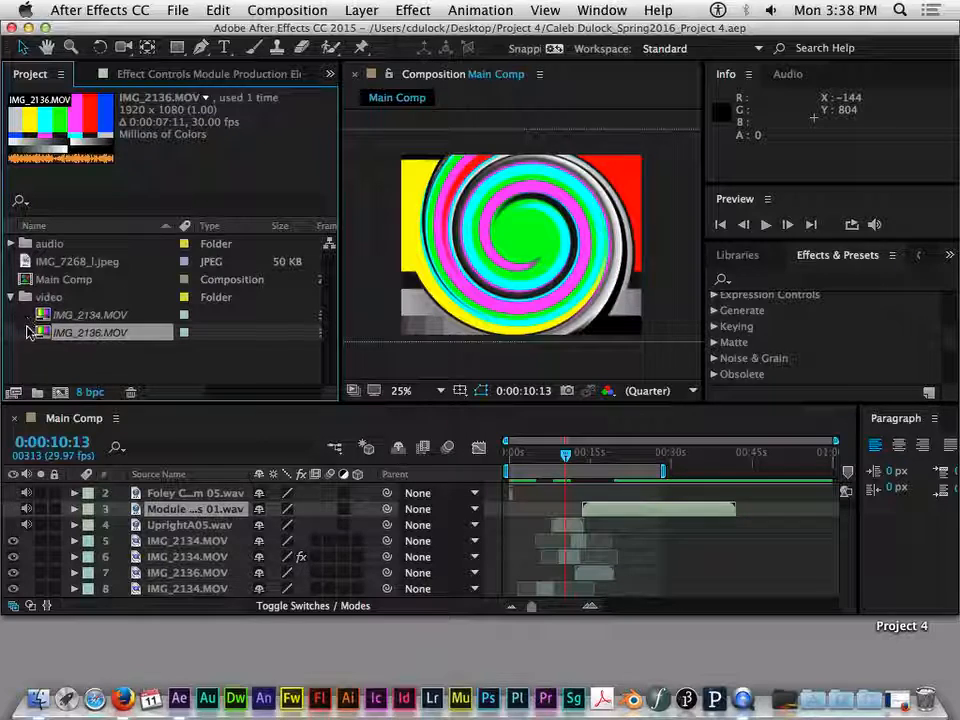
pyautogui.click(41, 315)
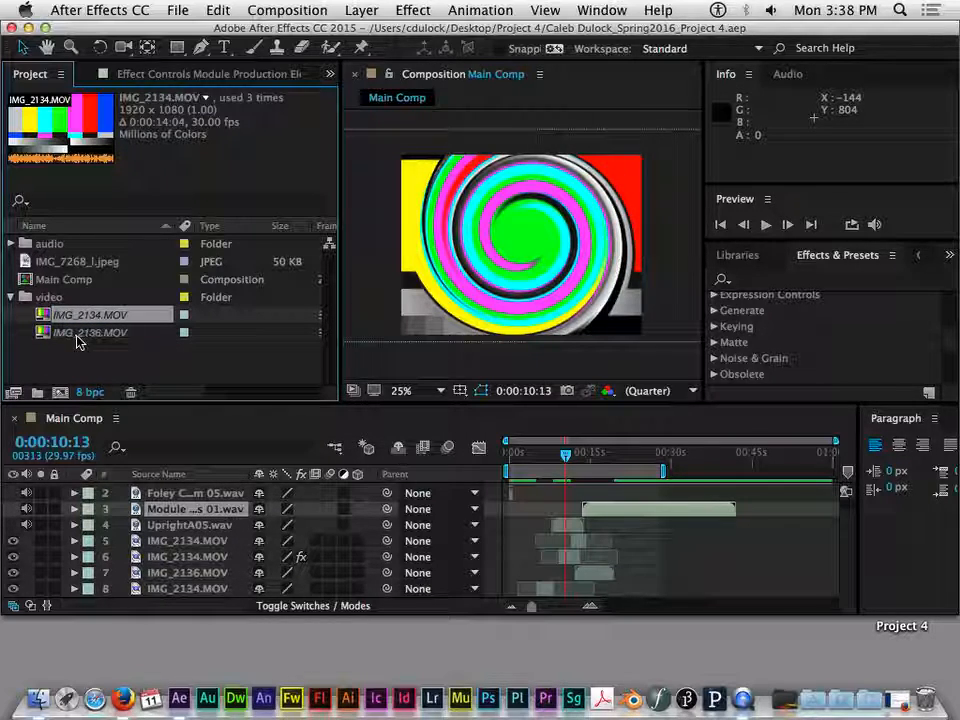
pyautogui.click(78, 335)
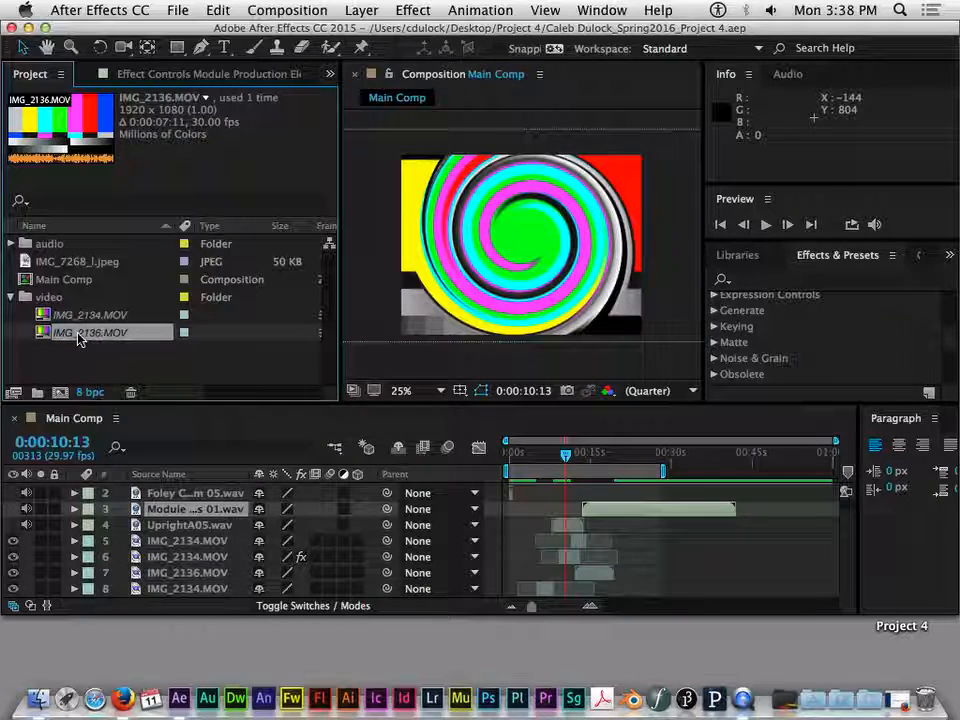
pyautogui.click(91, 316)
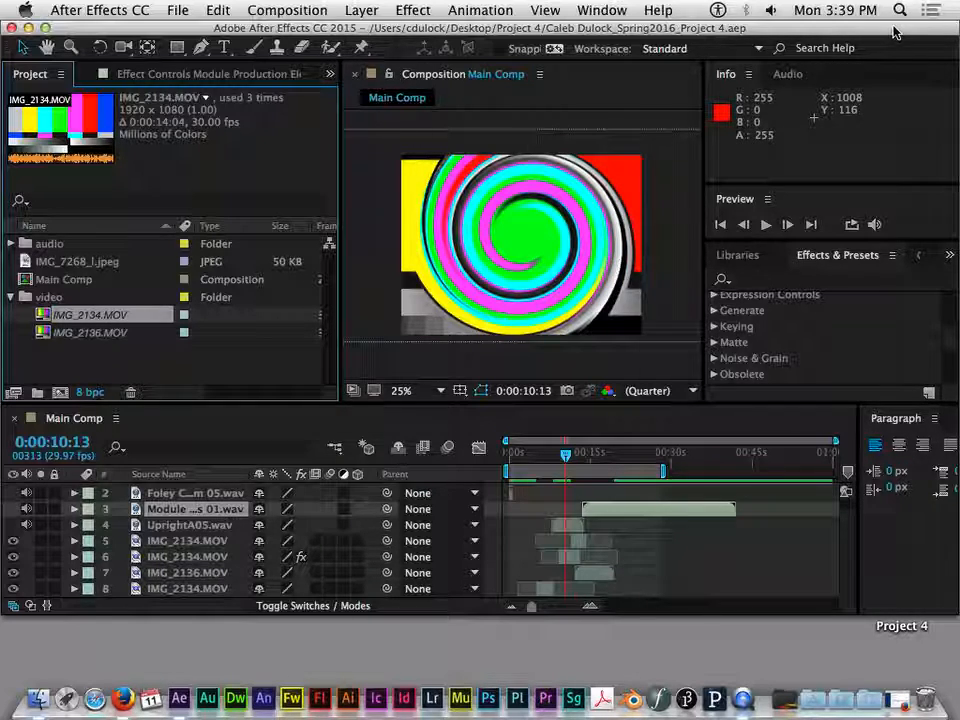
# - Put IMG_2134.MOV and IMG_2136.MOV from the desktop back into the Finder's Raw Video folder, then return to the After Effects window
pyautogui.moveTo(893, 32)
pyautogui.mouseDown()
pyautogui.moveTo(876, 32)
pyautogui.moveTo(896, 32)
pyautogui.mouseUp()
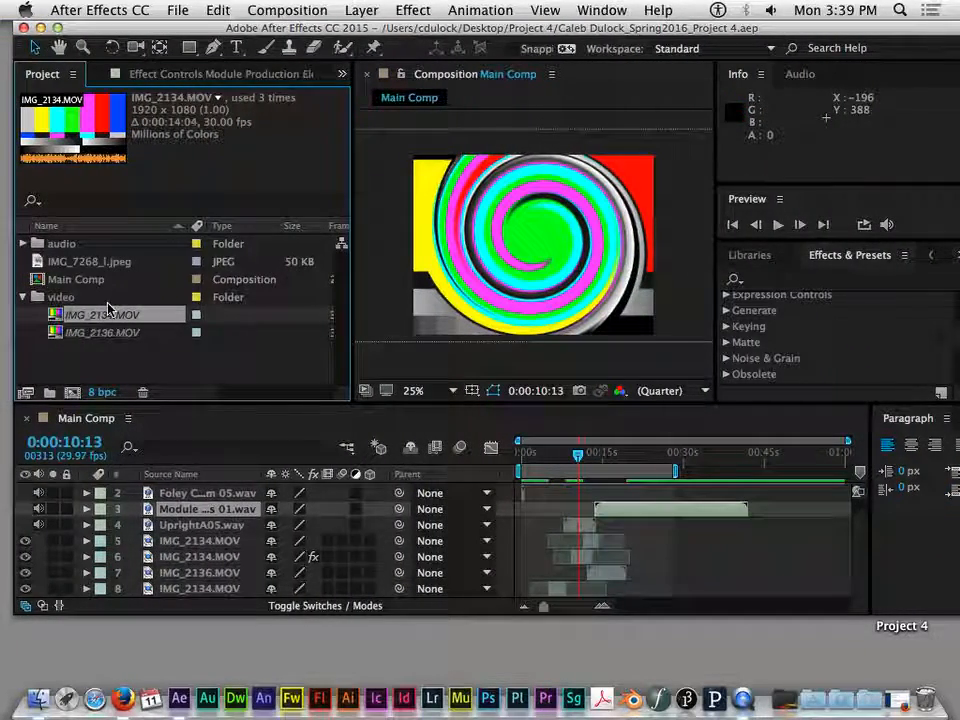
pyautogui.moveTo(691, 30); pyautogui.dragTo(596, 187)
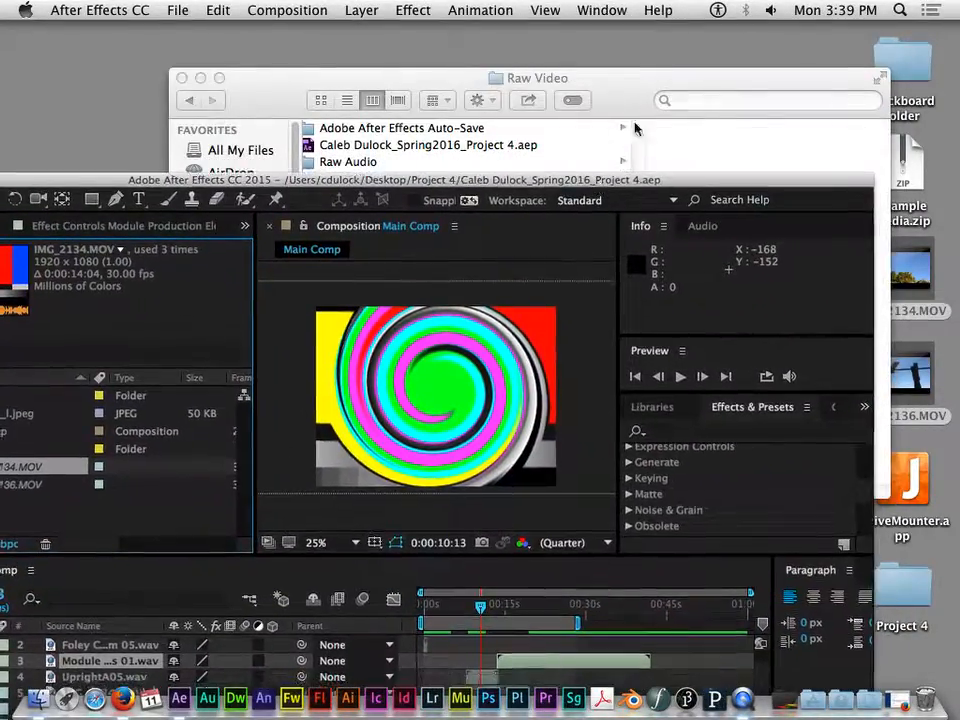
pyautogui.click(673, 78)
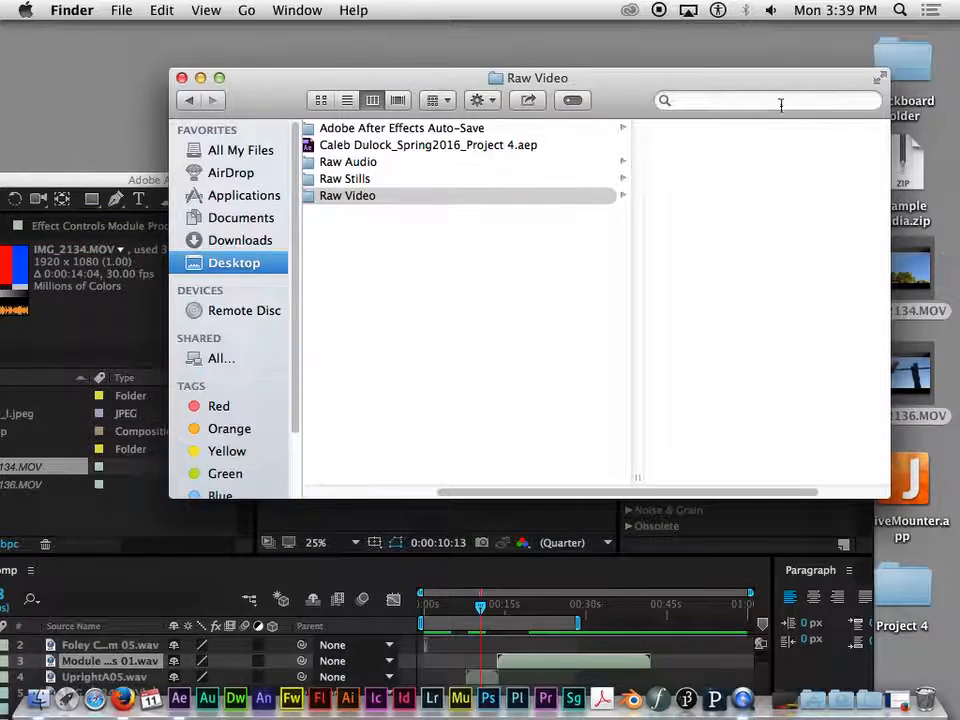
pyautogui.moveTo(805, 88); pyautogui.dragTo(662, 58)
pyautogui.moveTo(806, 187); pyautogui.dragTo(637, 213)
pyautogui.moveTo(846, 233); pyautogui.dragTo(636, 180)
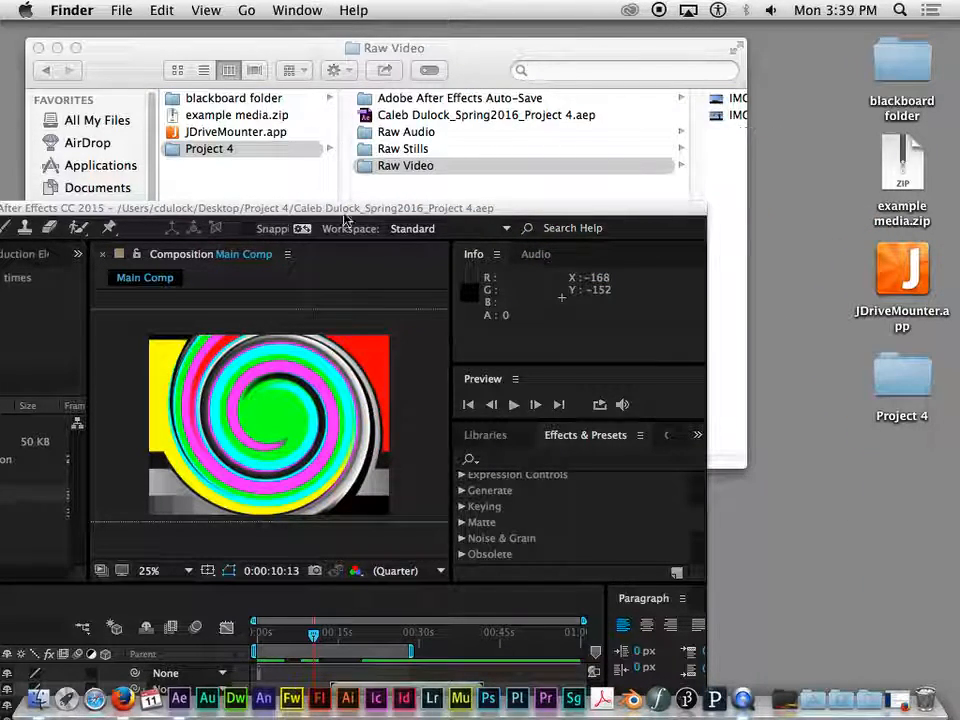
pyautogui.moveTo(366, 215); pyautogui.dragTo(615, 17)
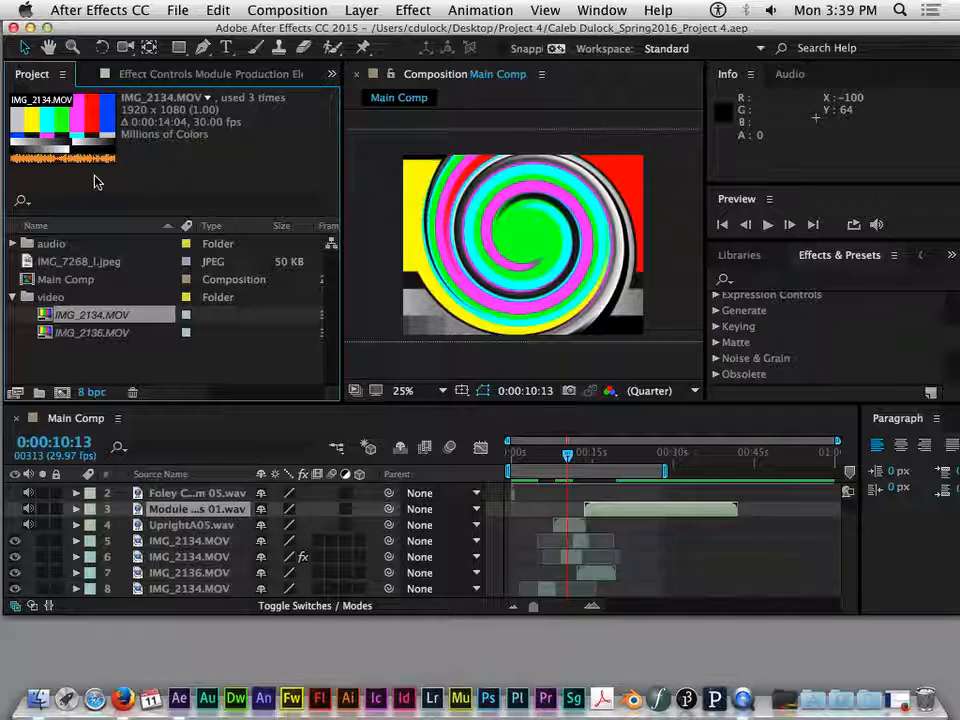
pyautogui.doubleClick(78, 318)
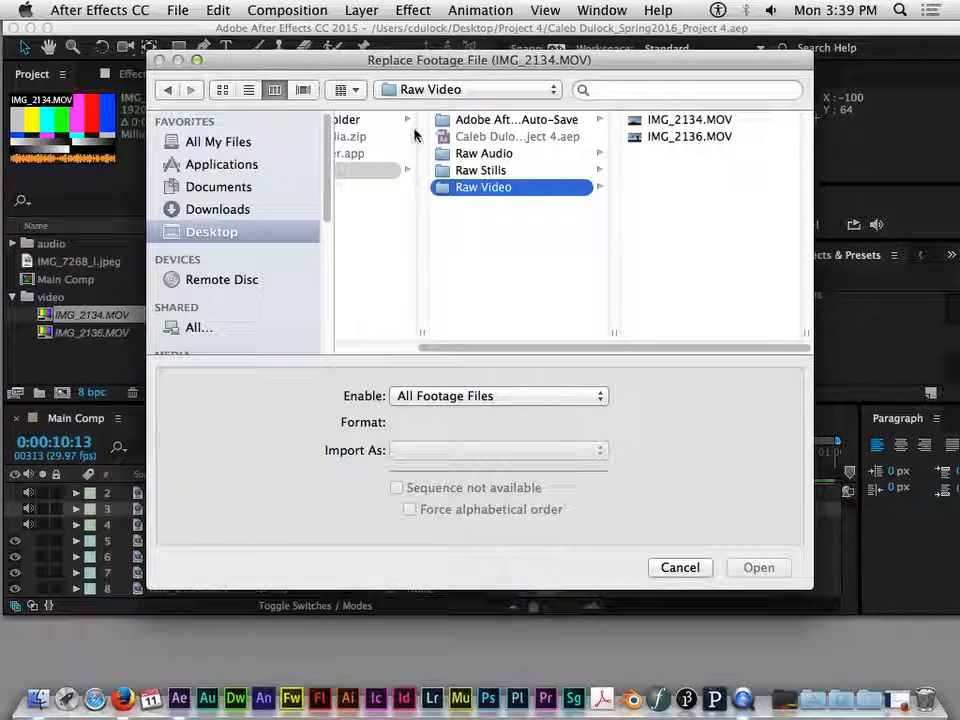
pyautogui.click(668, 566)
pyautogui.click(118, 331)
pyautogui.click(91, 317)
pyautogui.click(89, 333)
# - Relink the missing IMG_2134.MOV footage to IMG_2134.MOV in the Raw Video folder and acknowledge the message about other missing items
pyautogui.doubleClick(80, 316)
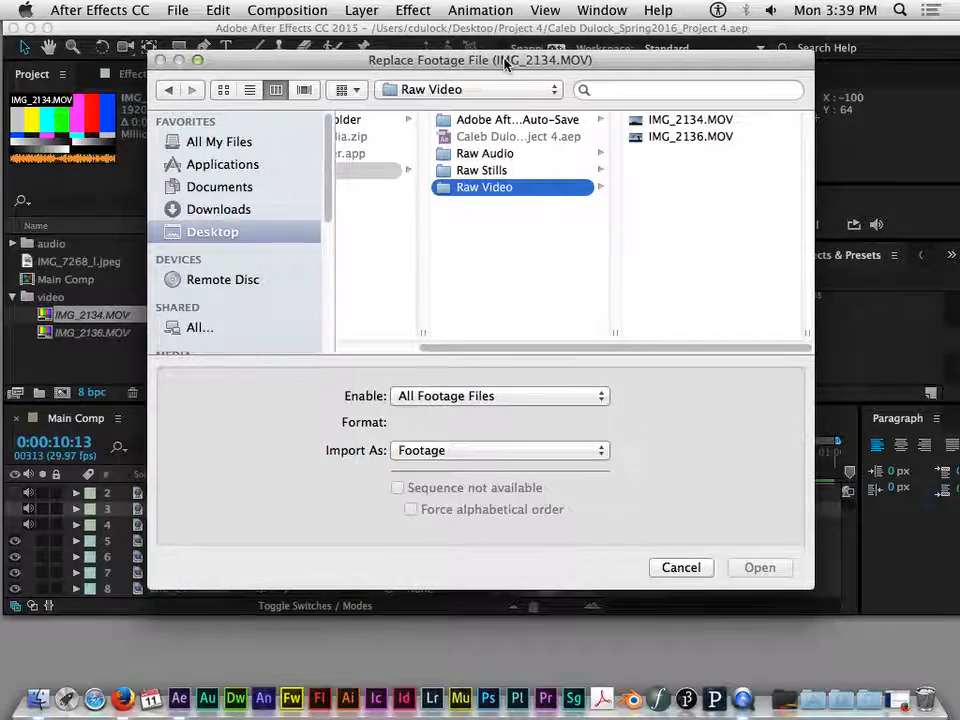
pyautogui.moveTo(505, 66); pyautogui.dragTo(572, 40)
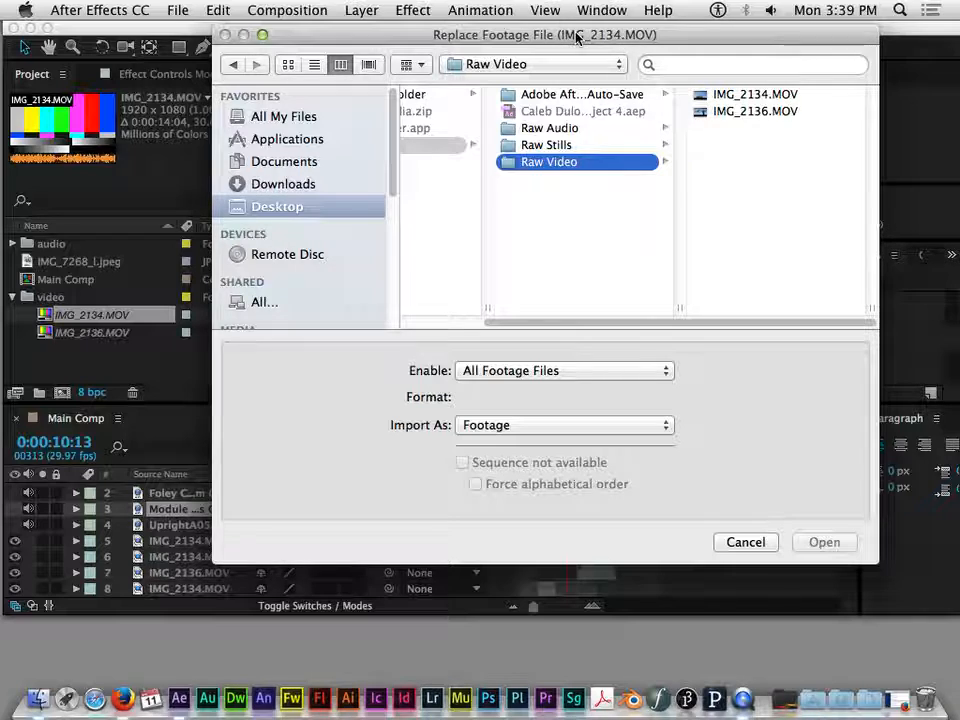
pyautogui.moveTo(577, 35); pyautogui.dragTo(493, 30)
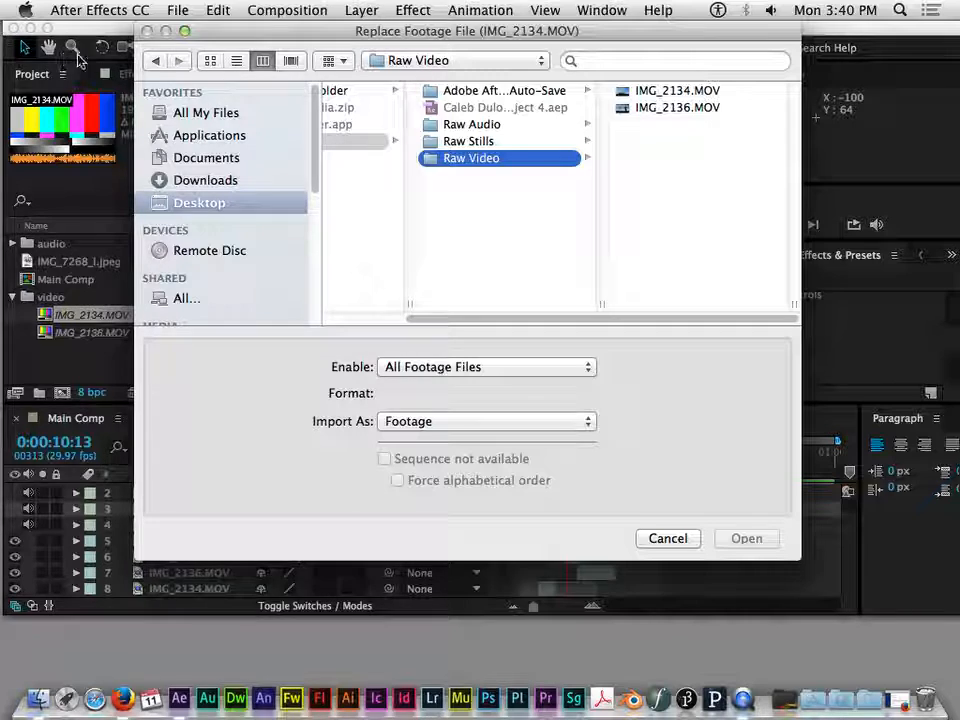
pyautogui.click(676, 92)
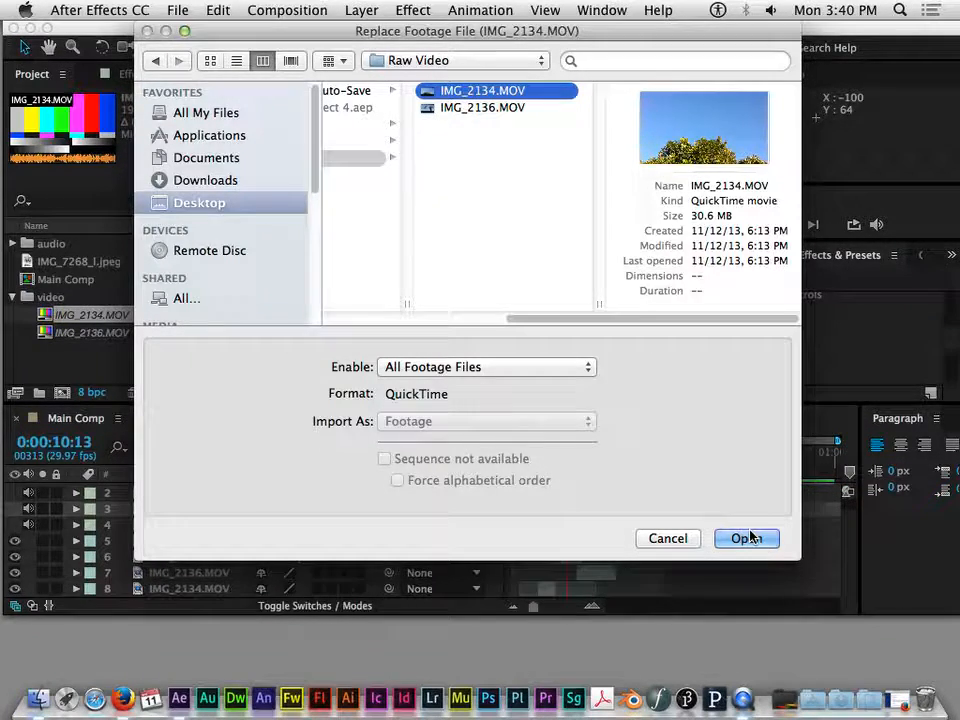
pyautogui.click(744, 538)
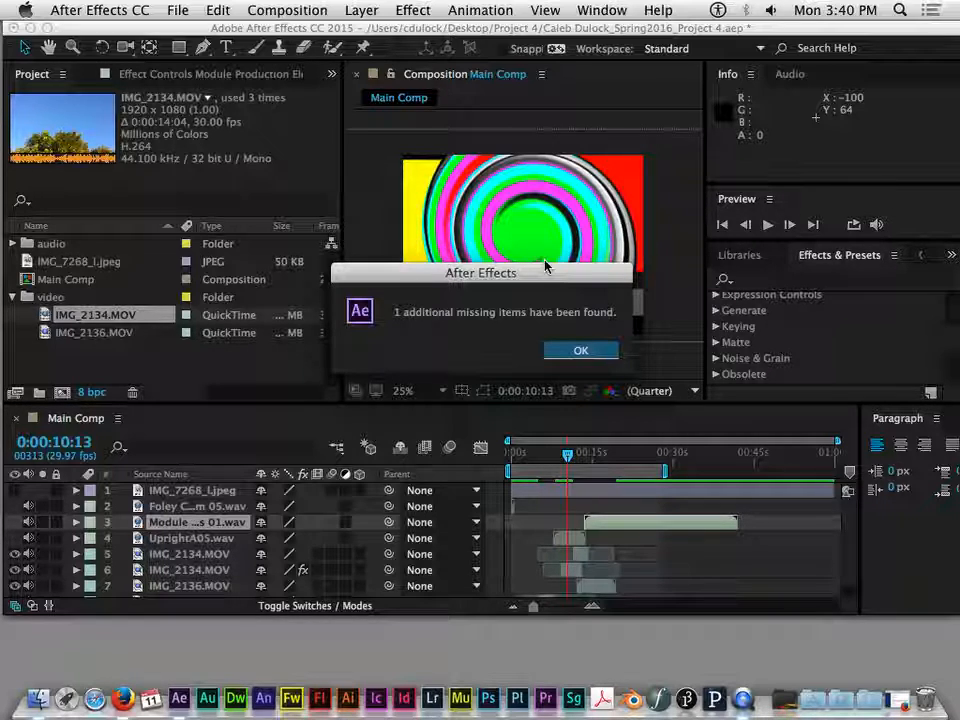
pyautogui.click(584, 358)
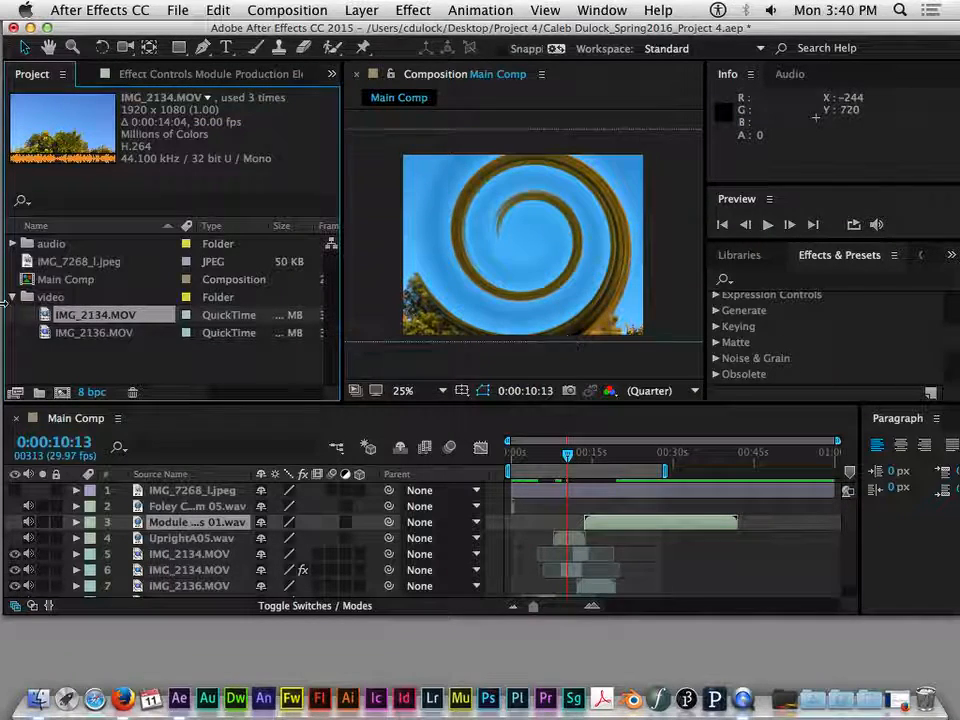
# - Check the previews of the relinked IMG_2134.MOV and IMG_2136.MOV in the project's video folder, then clear the selection
pyautogui.click(85, 333)
pyautogui.click(95, 315)
pyautogui.click(105, 333)
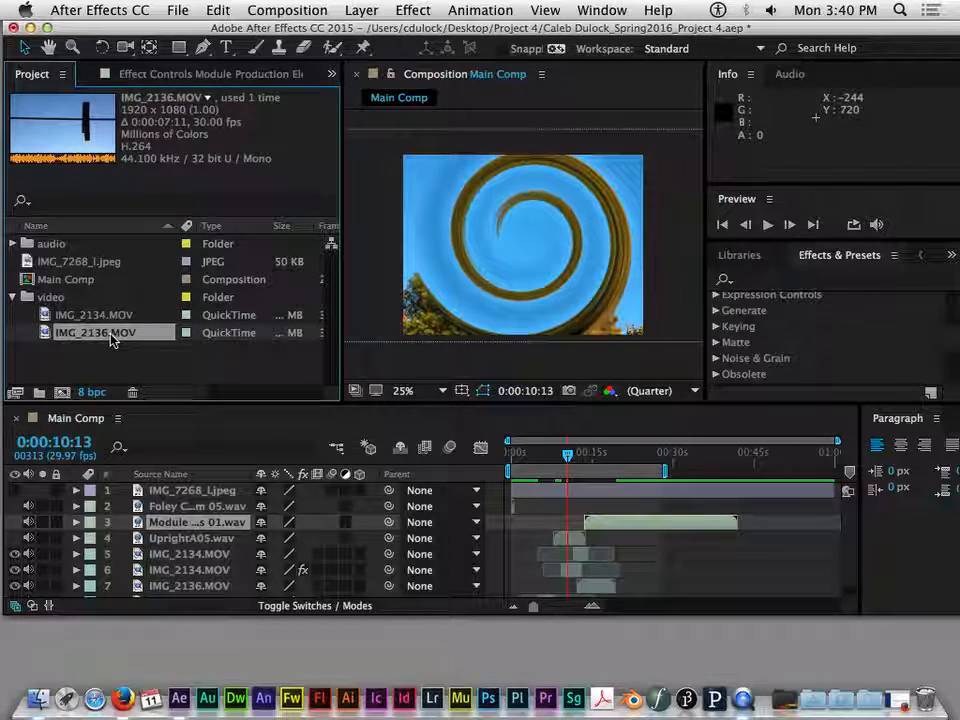
pyautogui.click(110, 350)
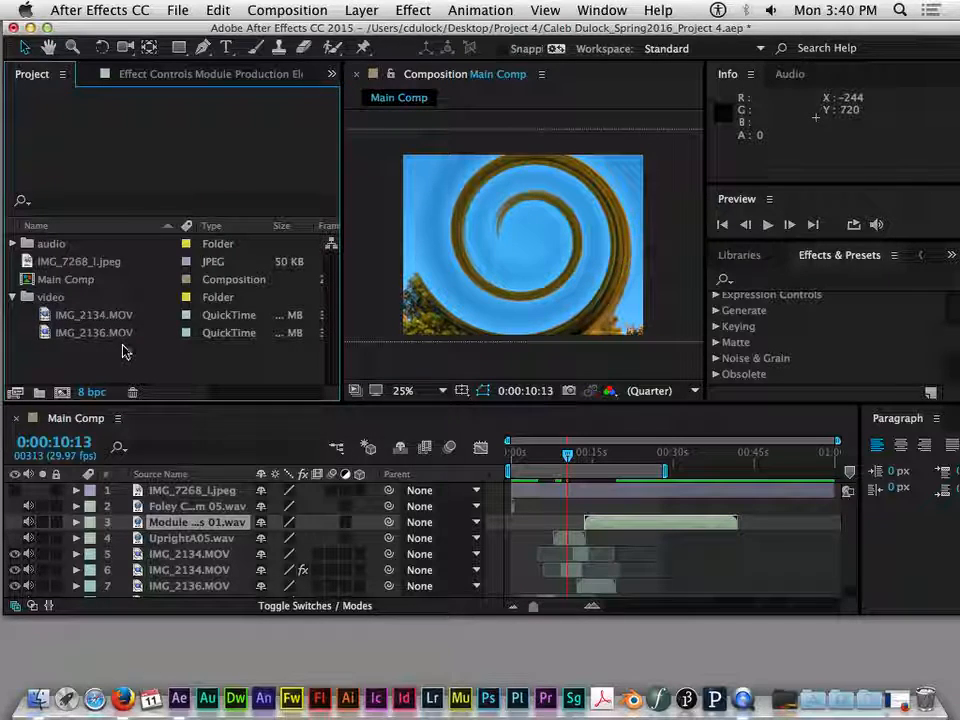